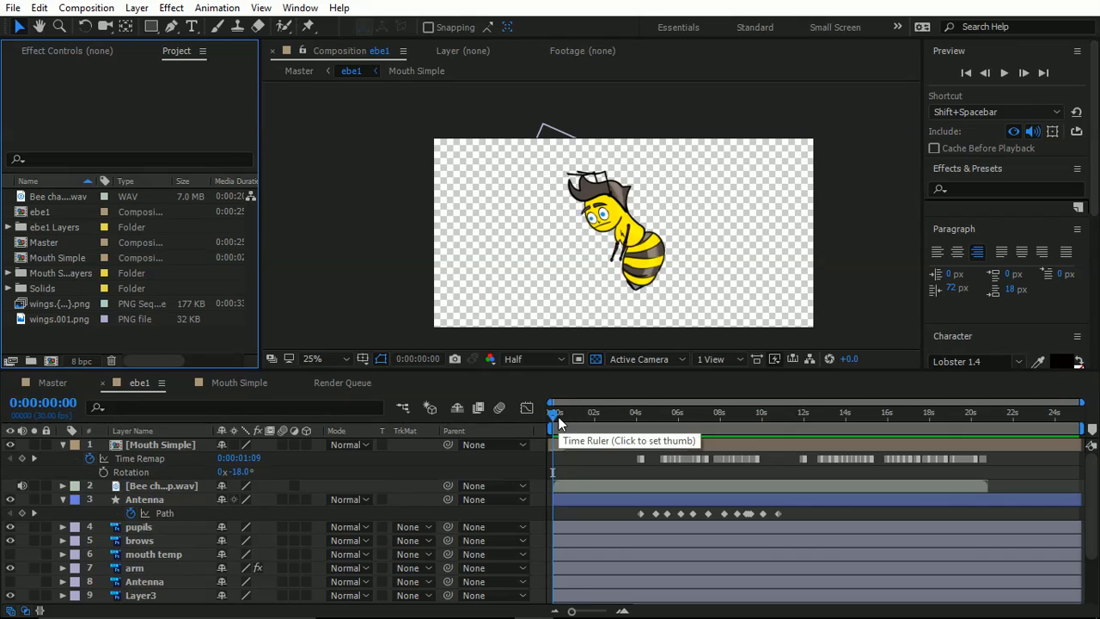
Step: Move the time indicator to about 0:00:08:04 and import Hive.png into the project
drag(558, 416, 722, 421)
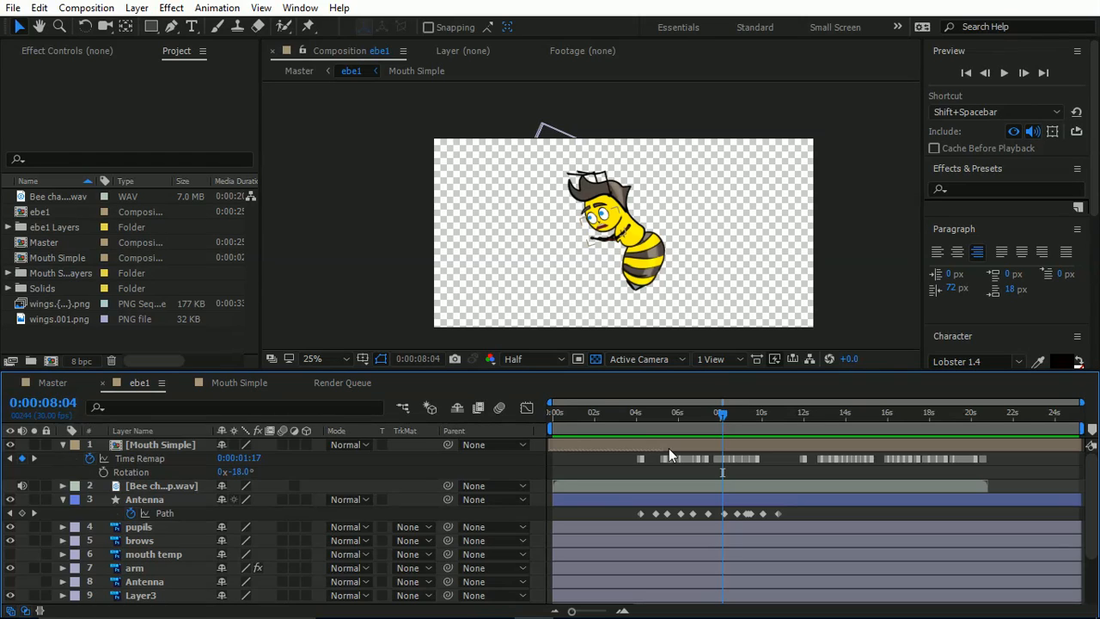
click(84, 333)
double_click(84, 332)
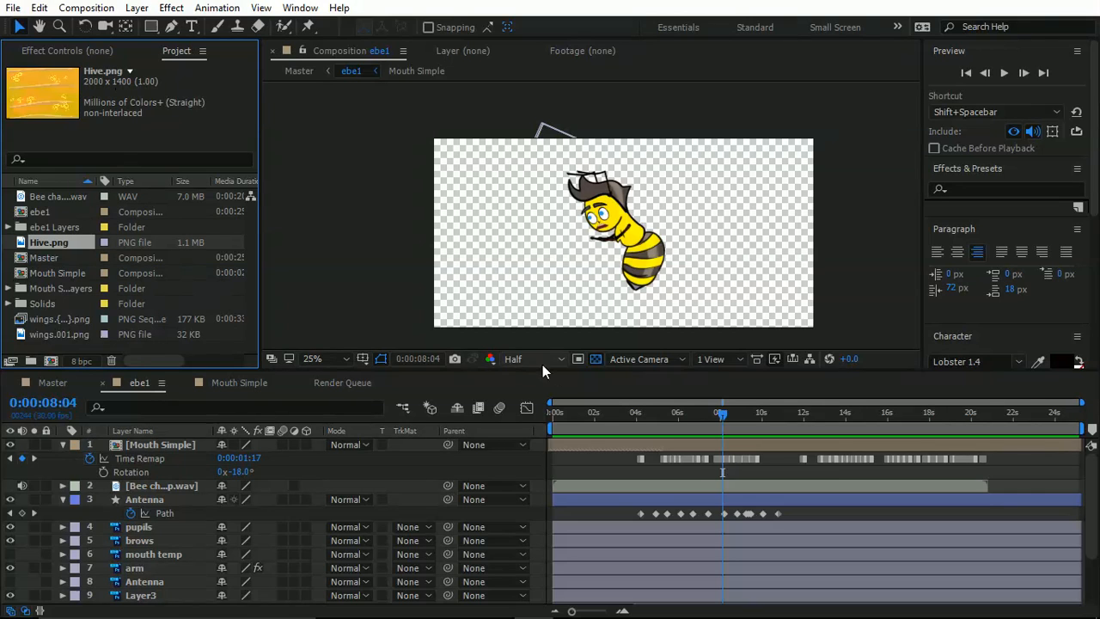
Step: Resize the ebe1 composition to 1920 px wide by 1080 px high
click(140, 384)
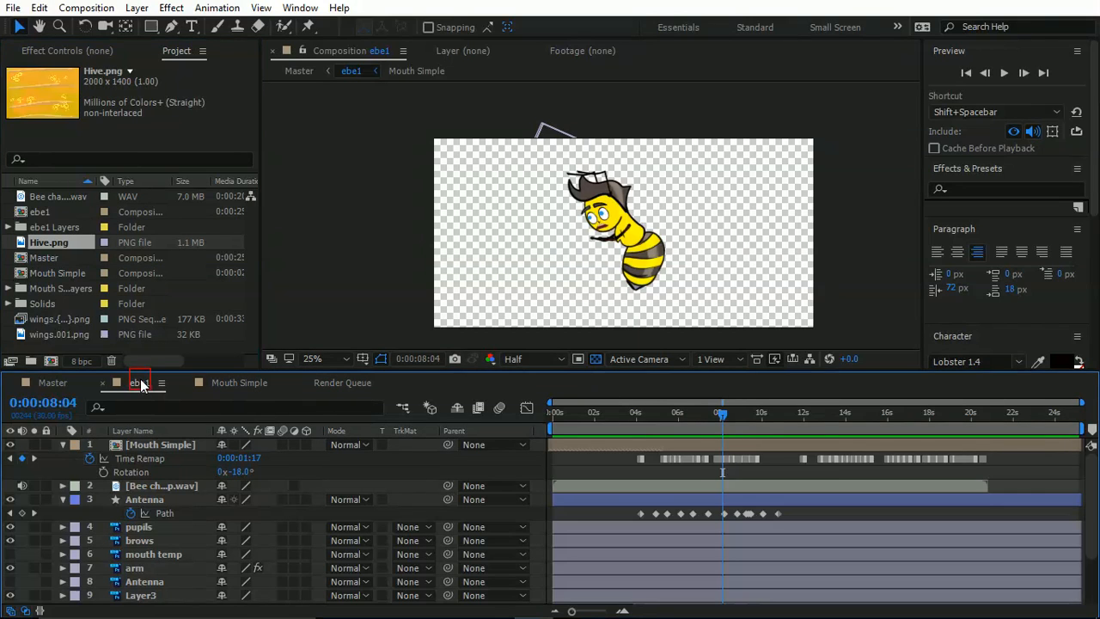
key(ctrl+k)
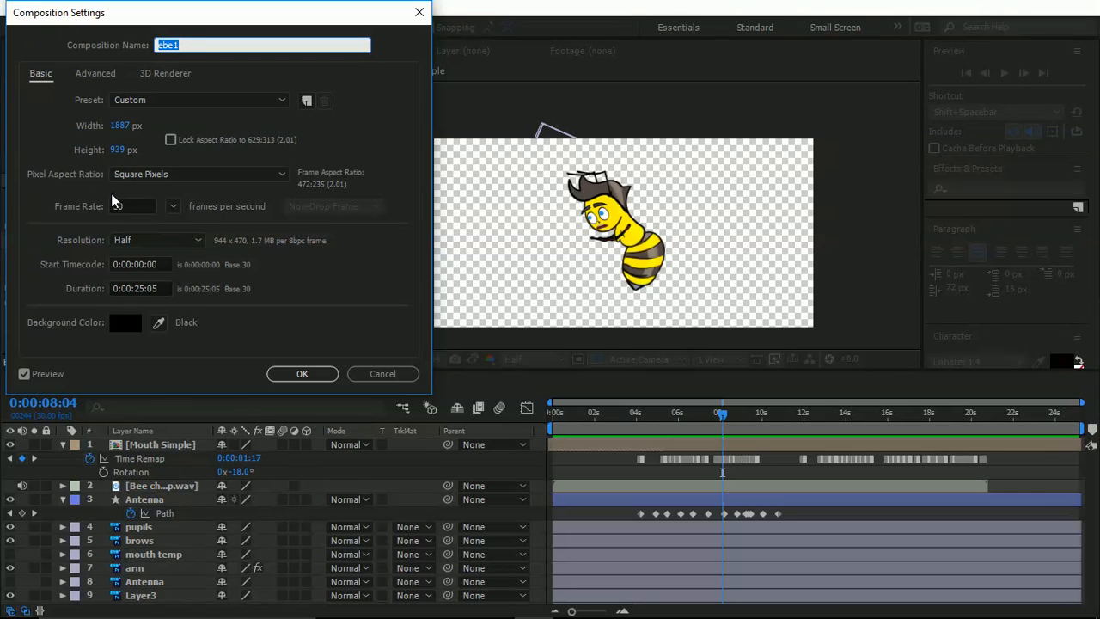
click(125, 127)
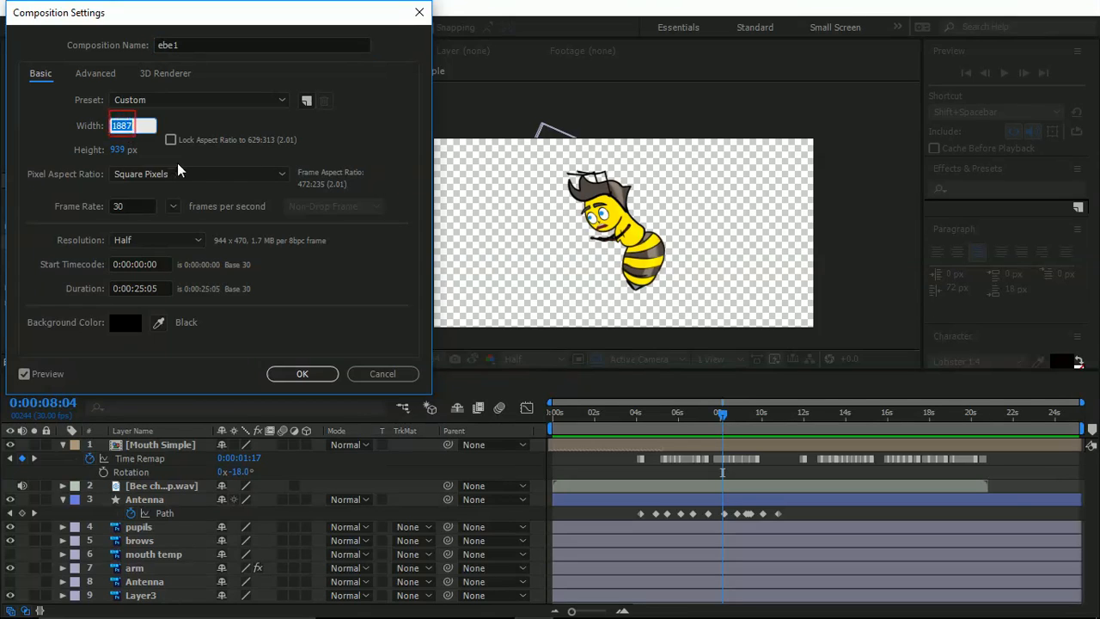
text(1920)
key(Tab)
text(1080)
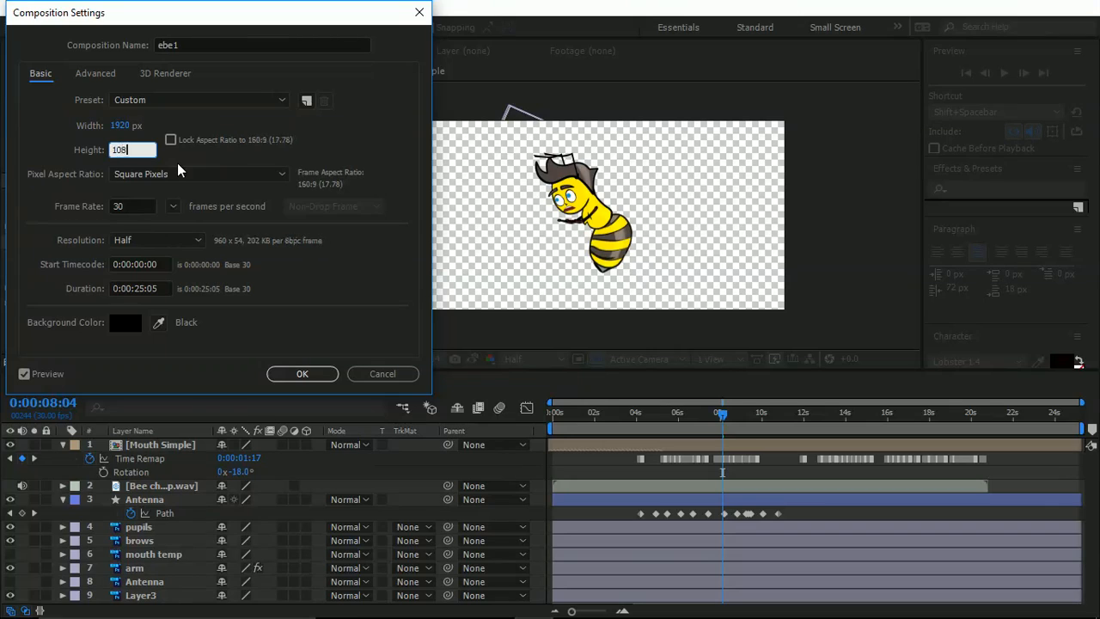
click(336, 143)
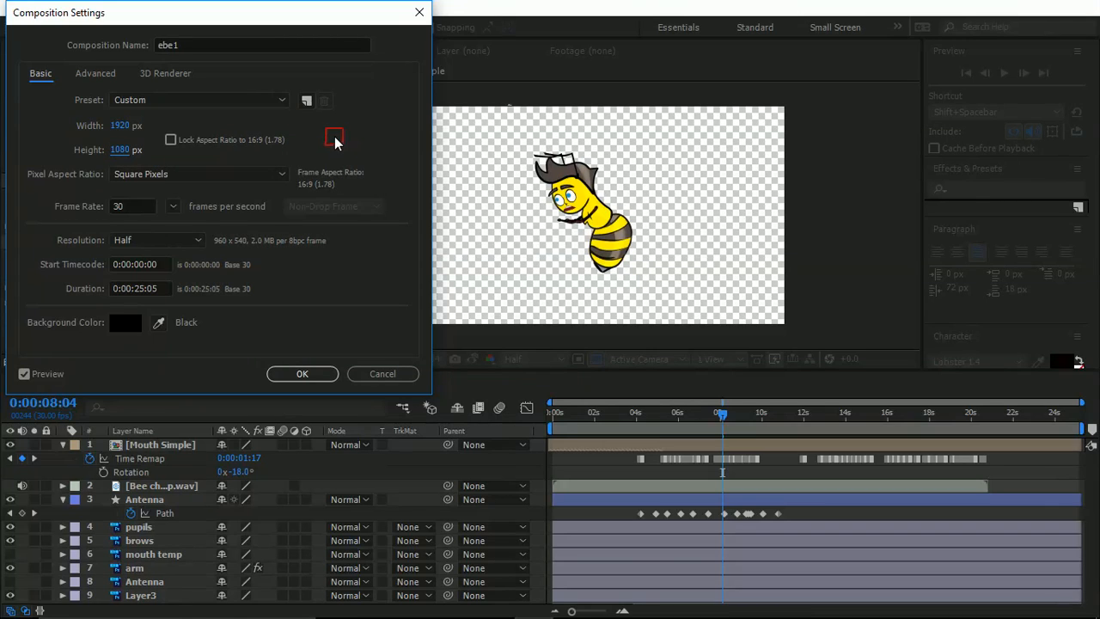
click(305, 375)
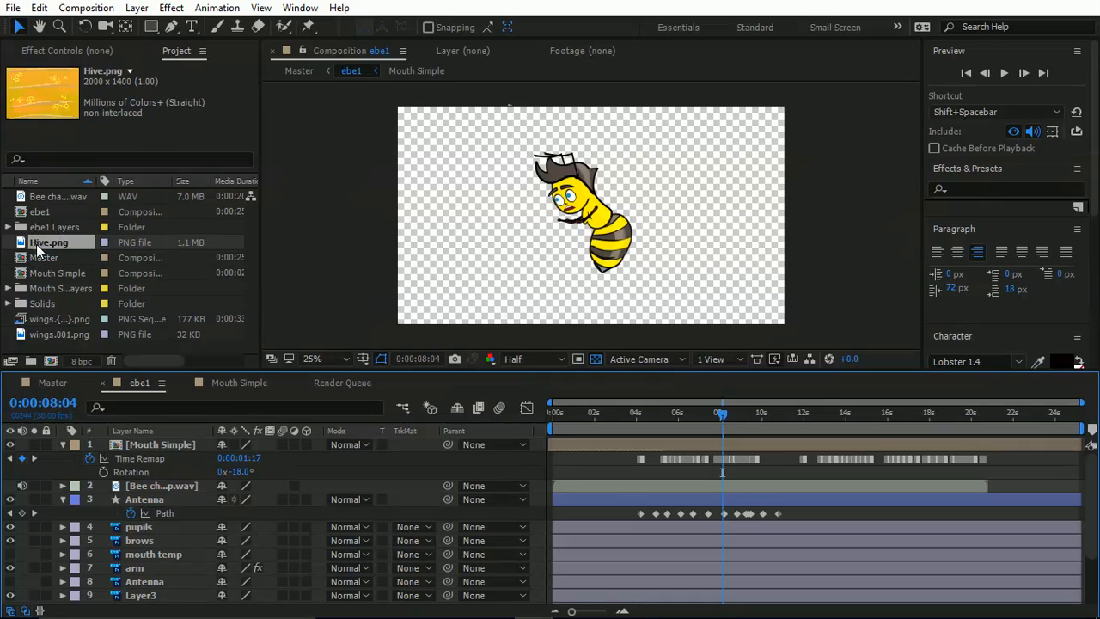
Step: Add Hive.png to ebe1 as the bottom layer, beneath arm 2, and scale it to 114%
drag(39, 241, 194, 469)
scroll(184, 453, down, 2)
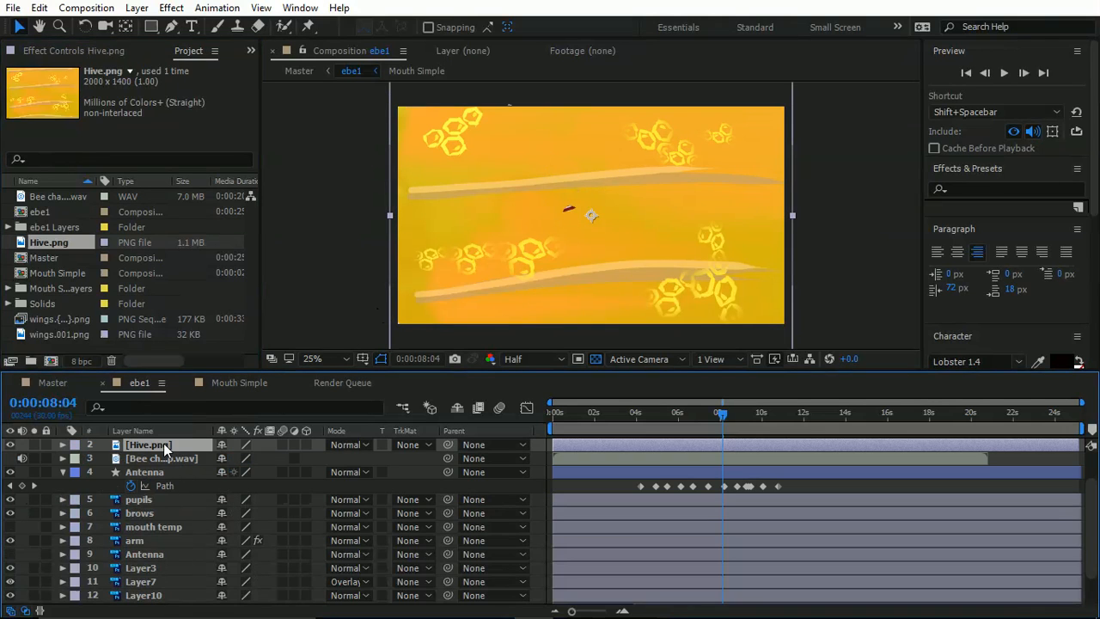
scroll(215, 597, down, 3)
drag(219, 601, 220, 598)
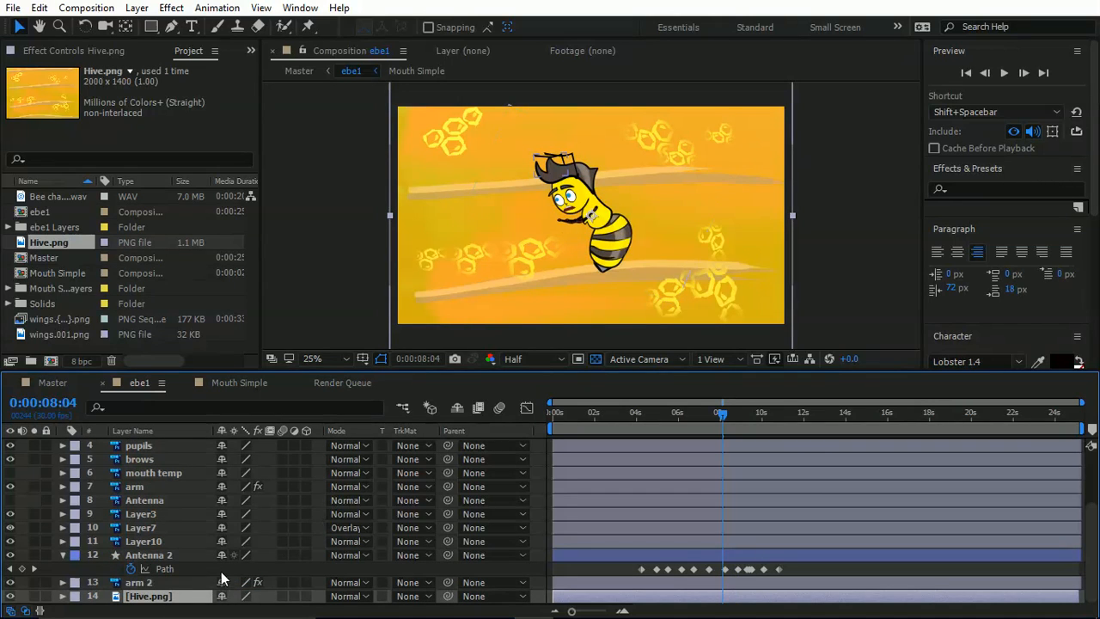
key(s)
drag(266, 596, 474, 590)
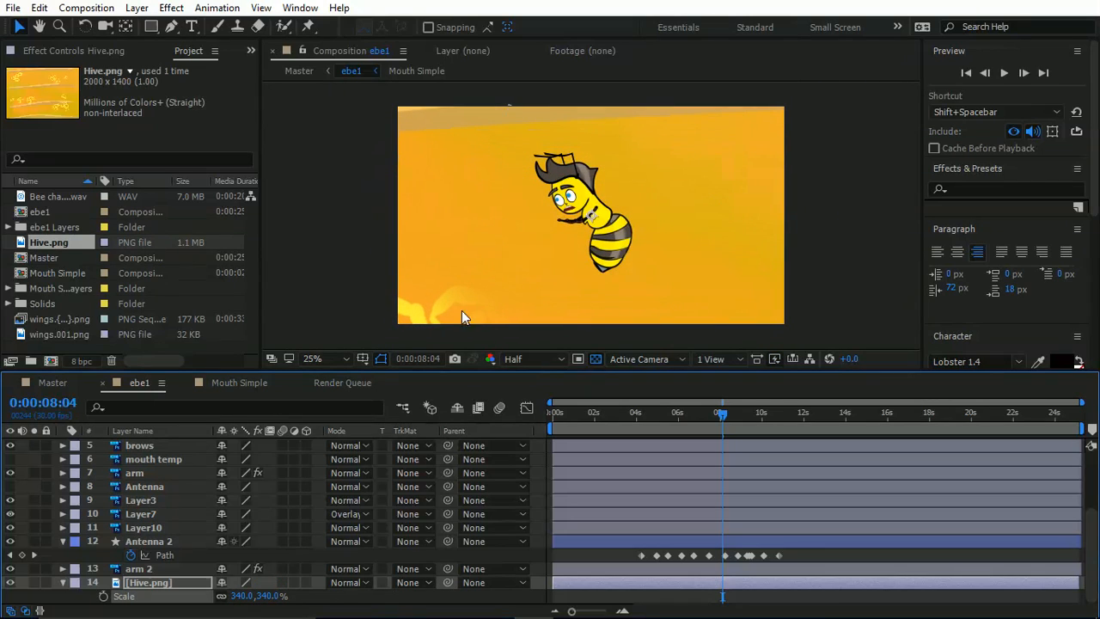
drag(267, 598, 100, 611)
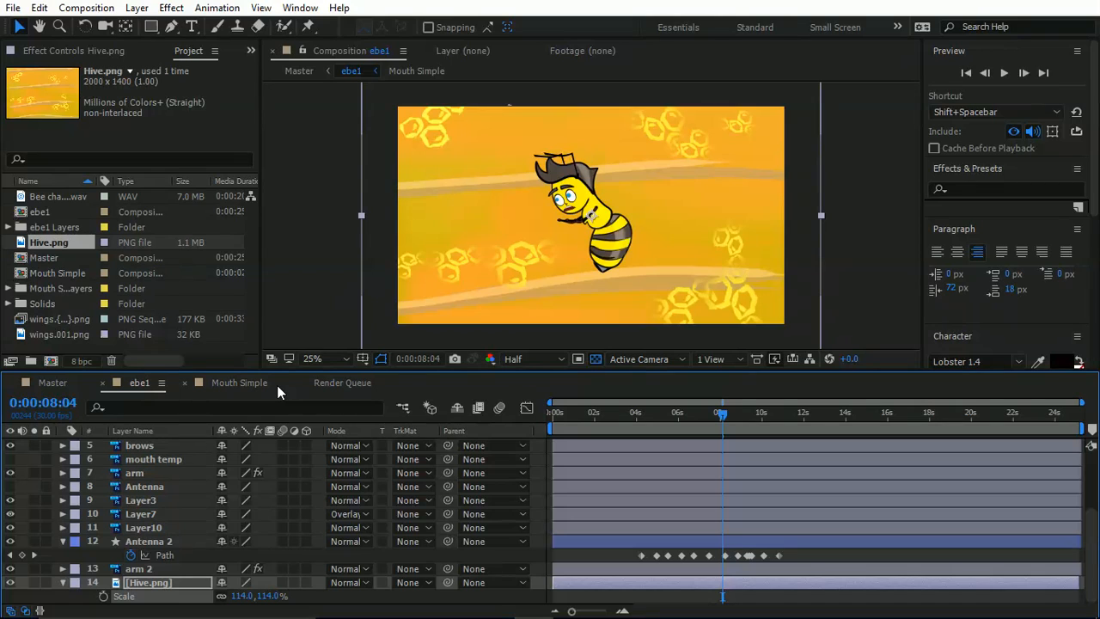
Step: Lock the ebe1 composition's aspect ratio to 16:9 and reduce its size to 960 x 540 px
key(ctrl+k)
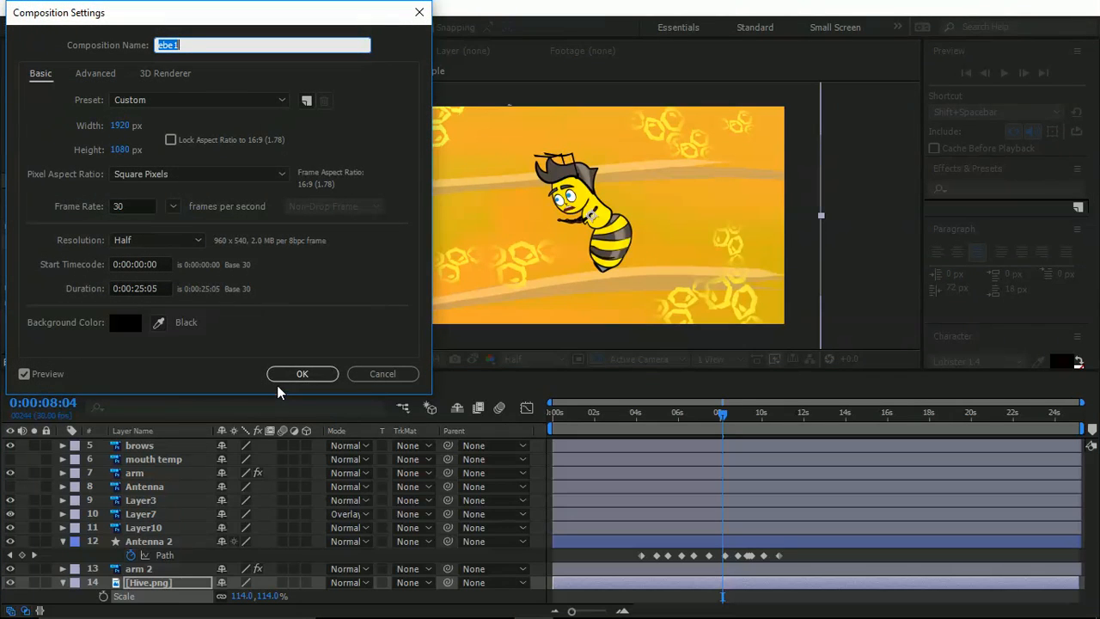
click(120, 127)
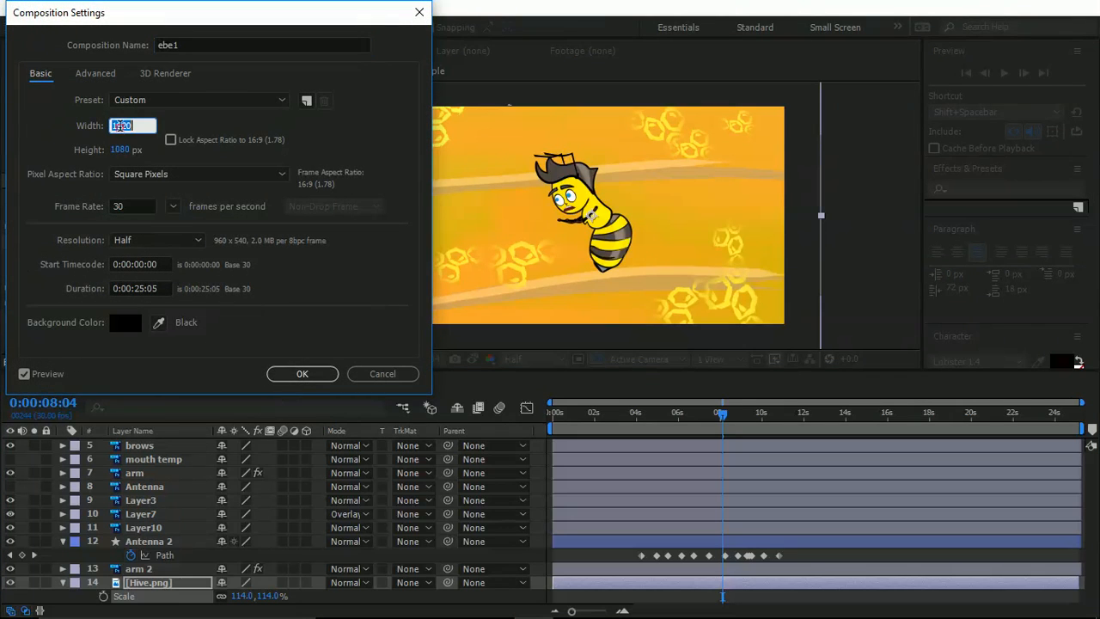
click(170, 140)
click(121, 150)
text(540)
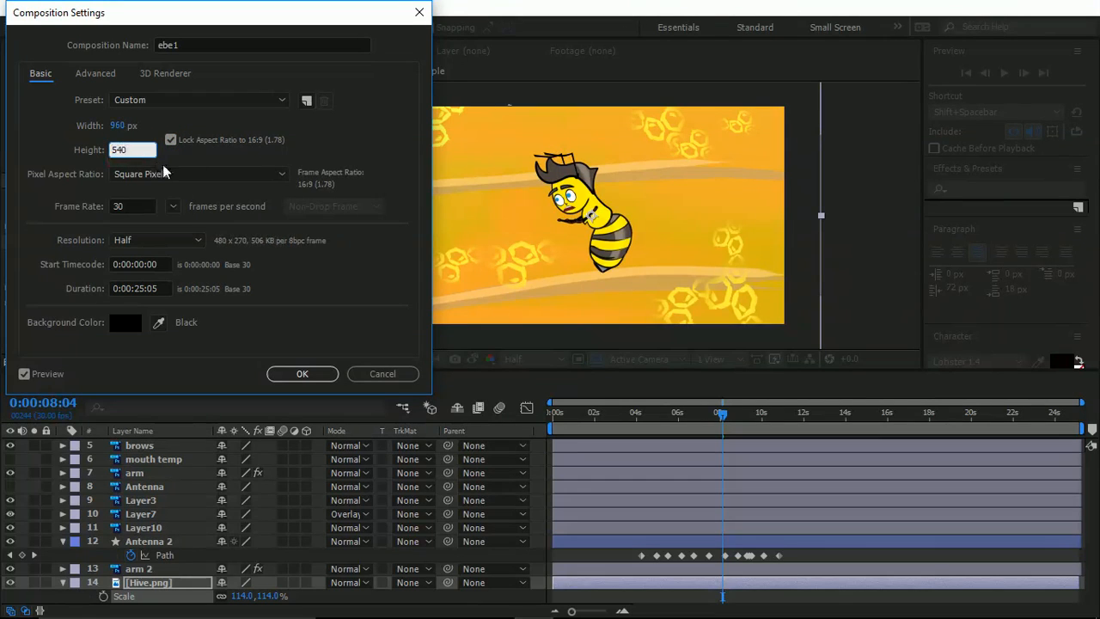
click(301, 373)
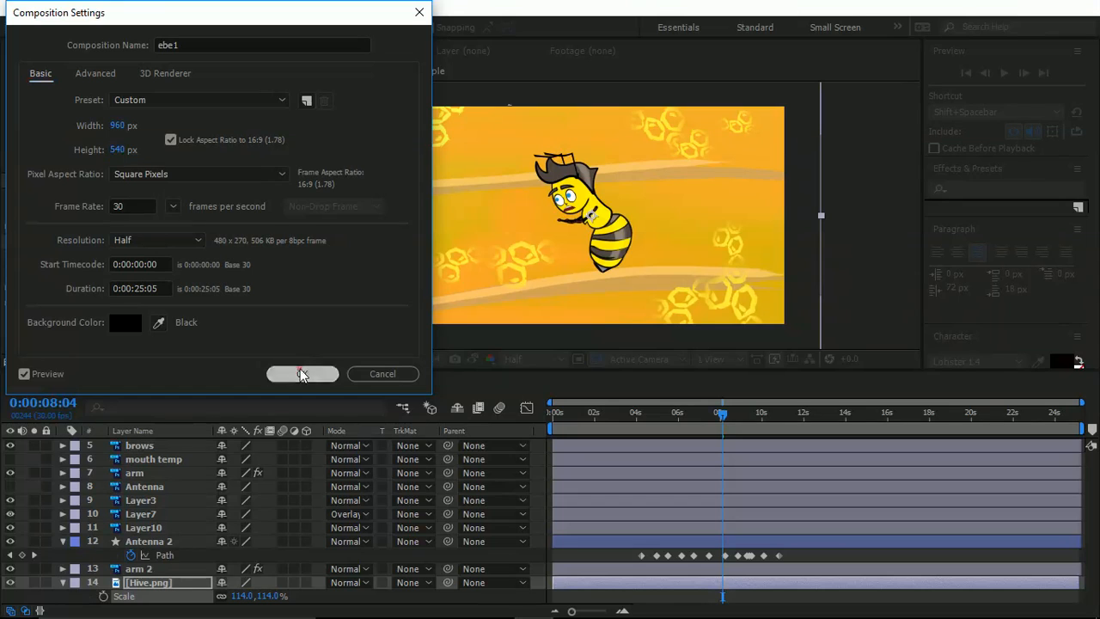
Step: Select every layer above Hive.png and scale them down together so the bee fits inside the frame
click(143, 568)
scroll(148, 486, up, 3)
click(150, 448)
key(ctrl+a)
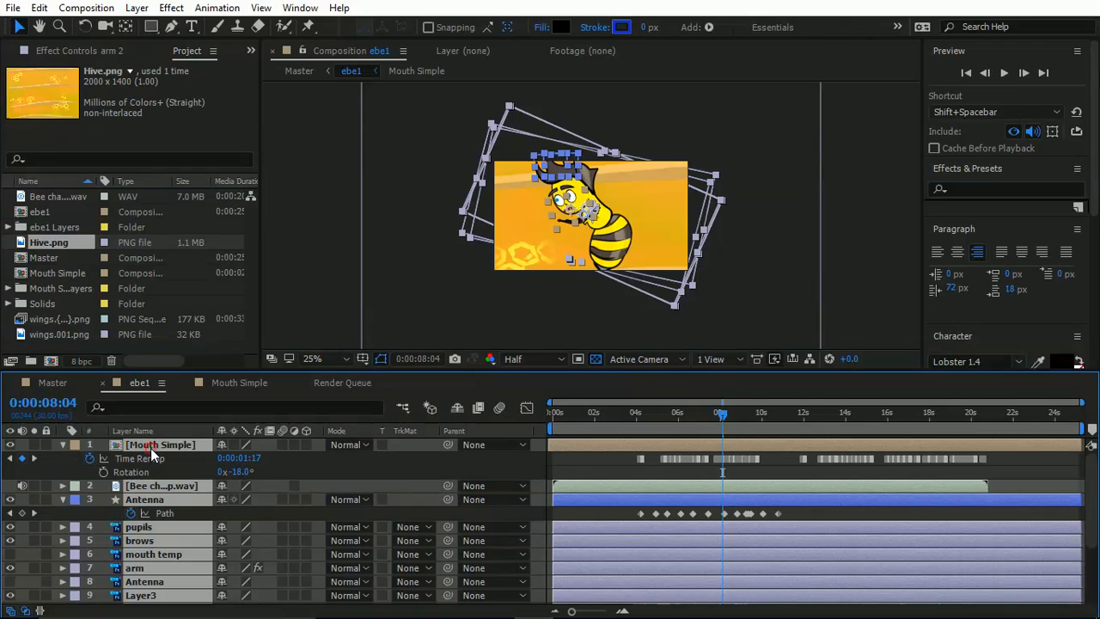
key(s)
drag(251, 464, 220, 465)
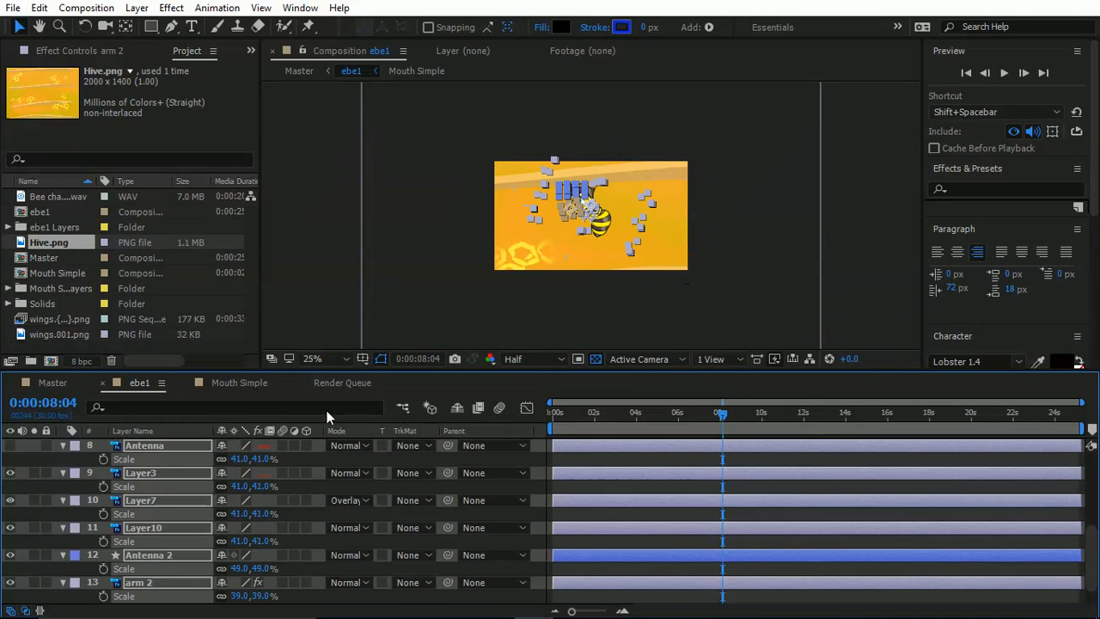
key(period)
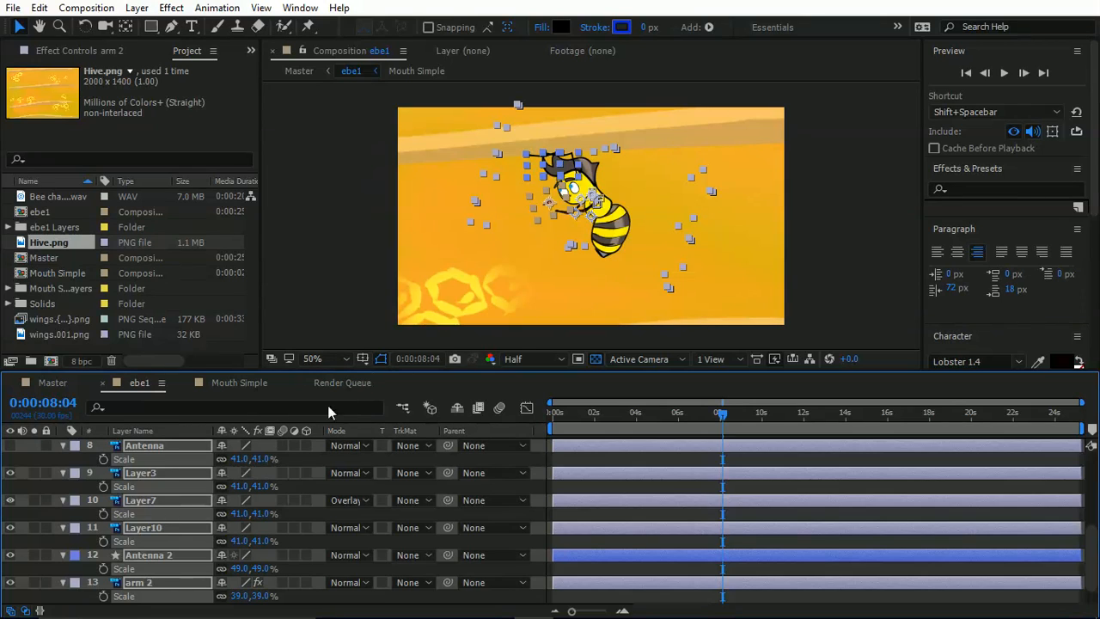
drag(255, 459, 258, 459)
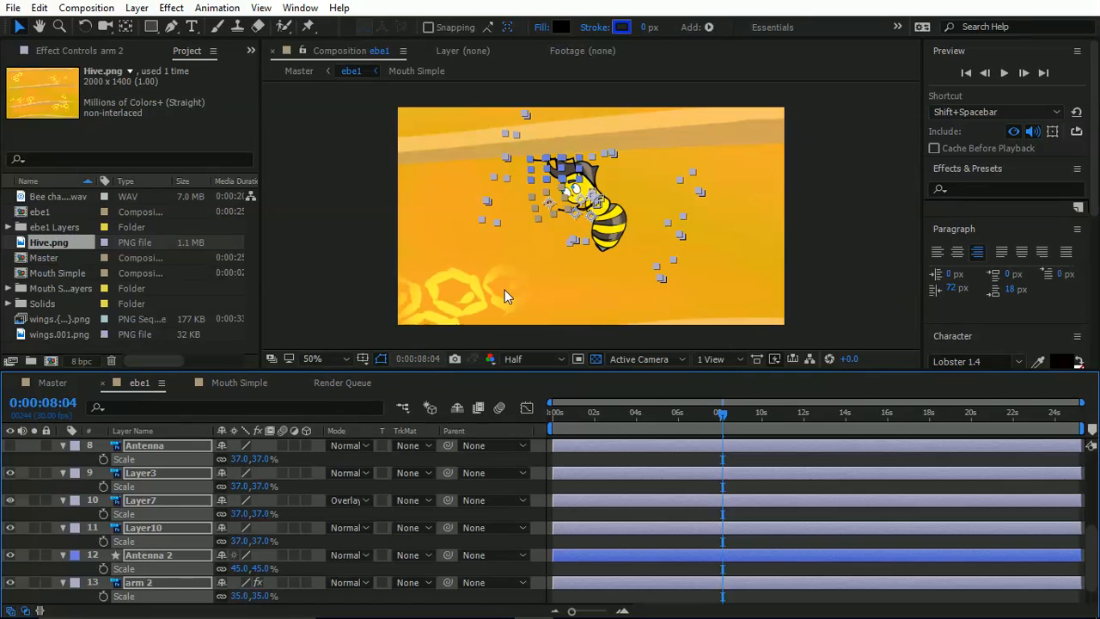
drag(261, 459, 277, 459)
Step: Try shifting the selected bee layers sideways in the frame and reveal their Position properties
drag(611, 231, 658, 231)
key(ctrl+z)
key(p)
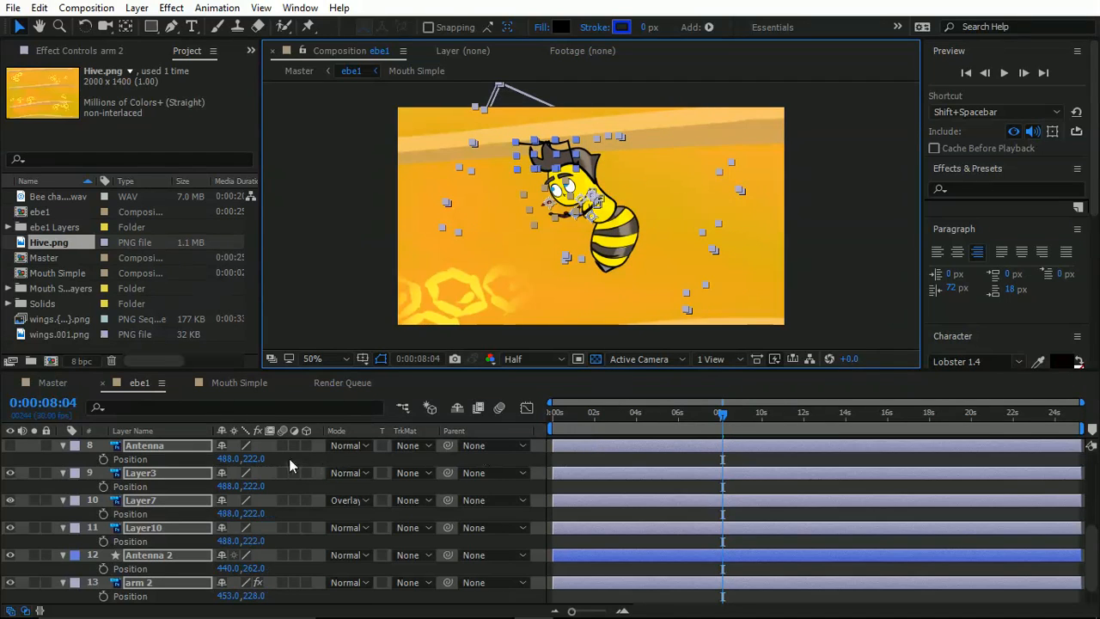
scroll(709, 461, down, 1)
scroll(677, 468, up, 8)
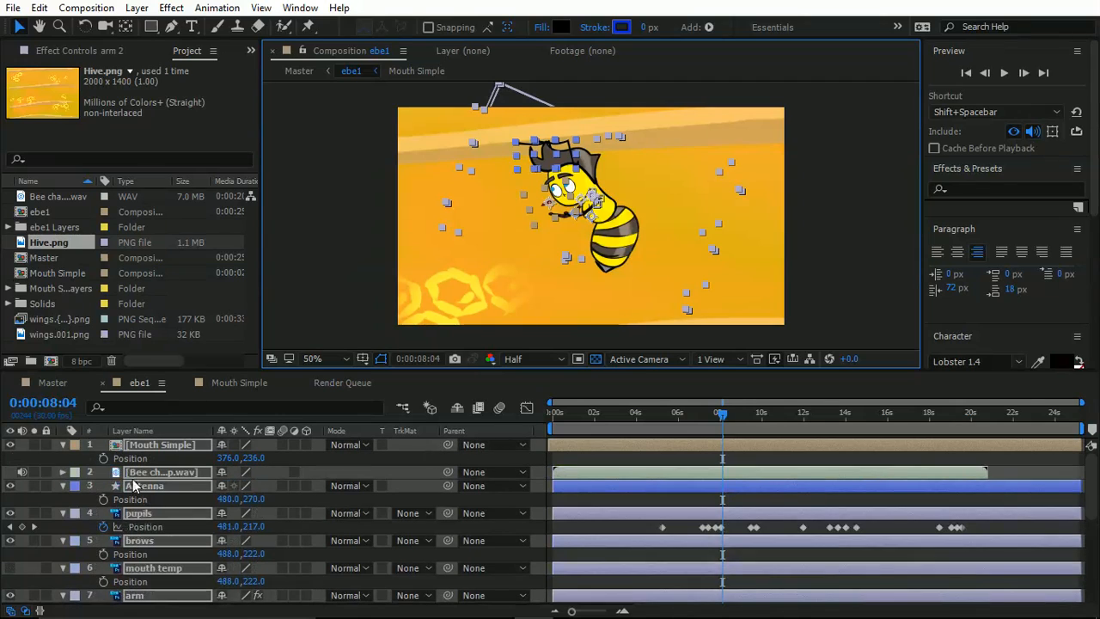
Step: Collapse the bee layers' properties and scale the Hive.png background to 96%
click(63, 446)
scroll(305, 564, down, 3)
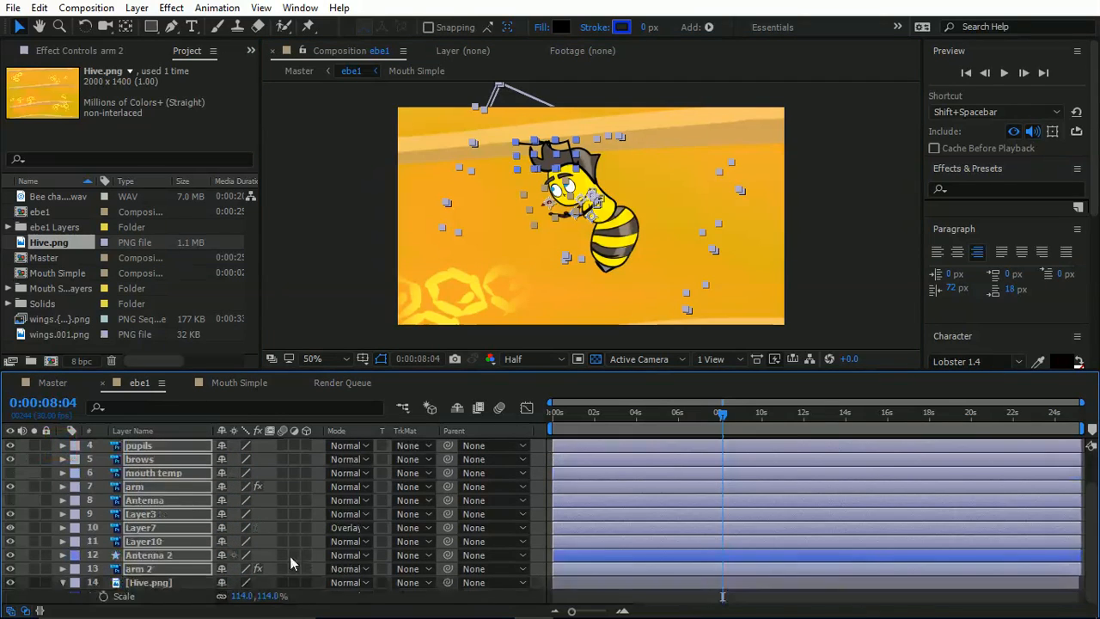
click(332, 601)
click(176, 583)
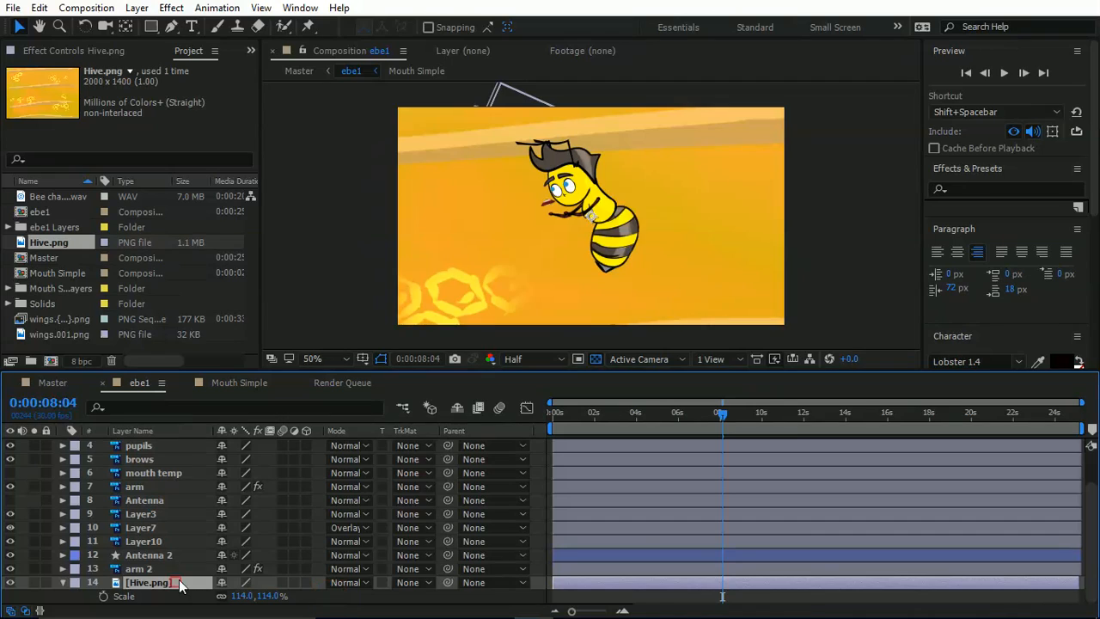
scroll(635, 171, down, 2)
scroll(604, 231, down, 1)
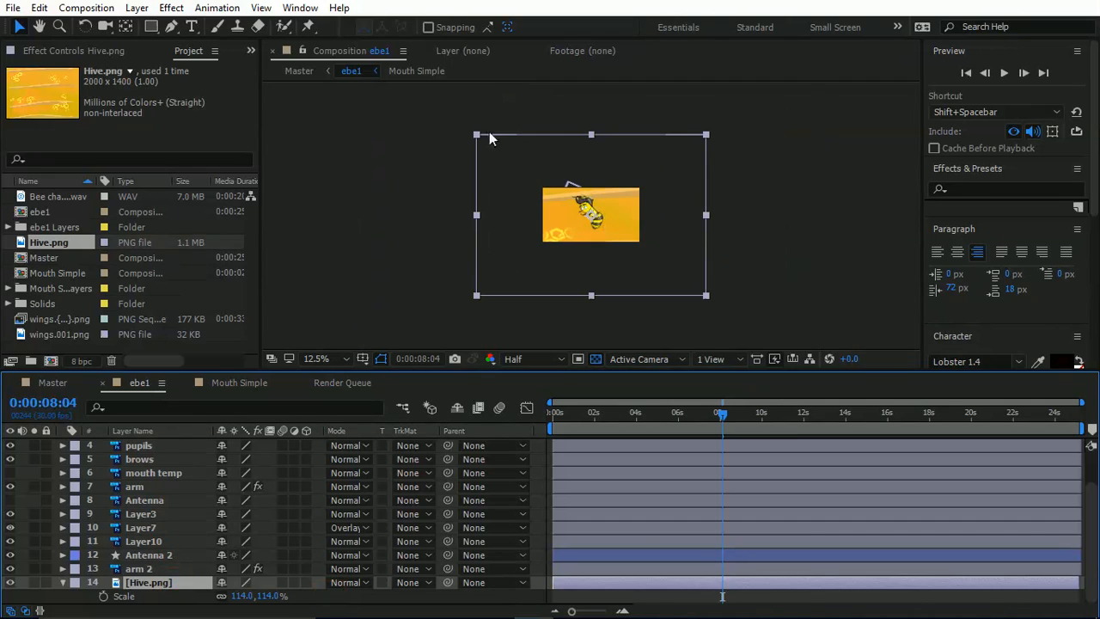
key(period)
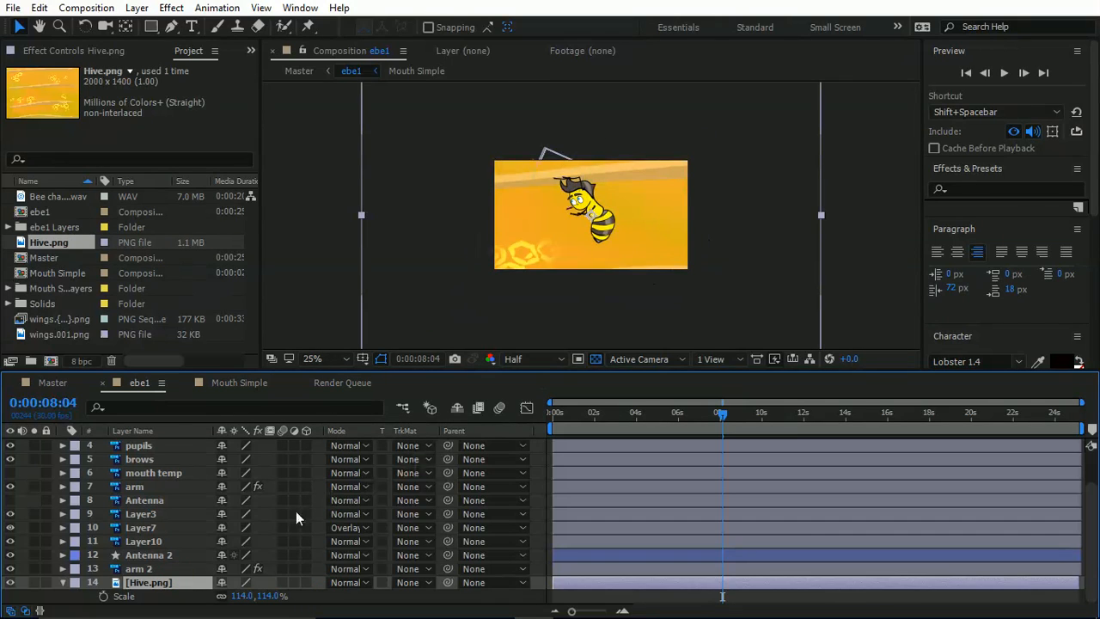
drag(268, 596, 253, 596)
key(period)
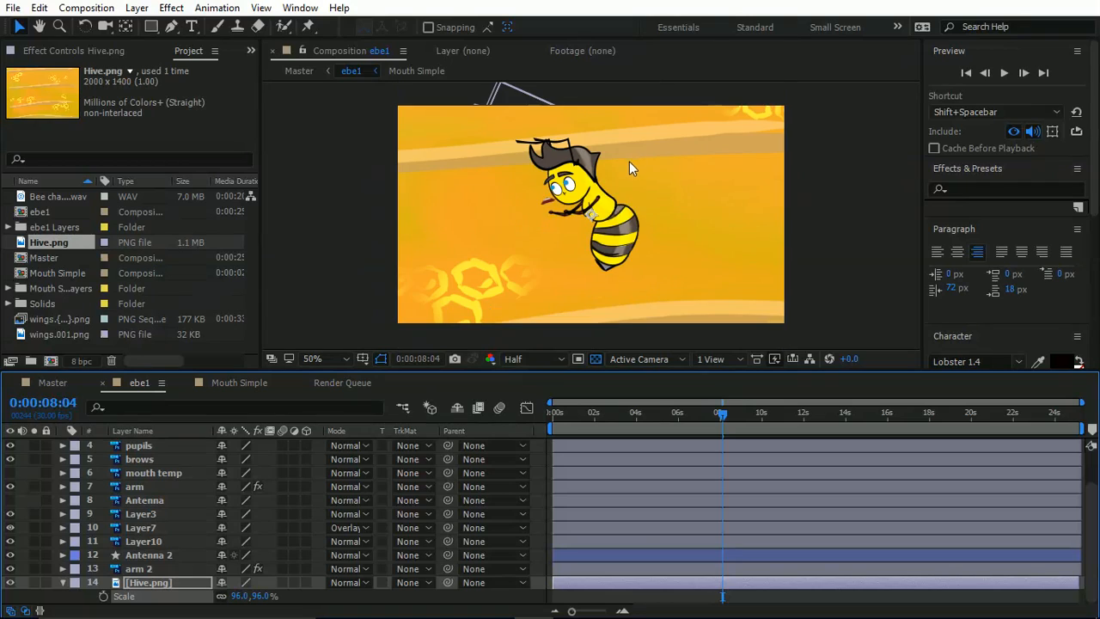
Step: Shift the Hive.png background left so its center sits near the frame's left edge
key(comma)
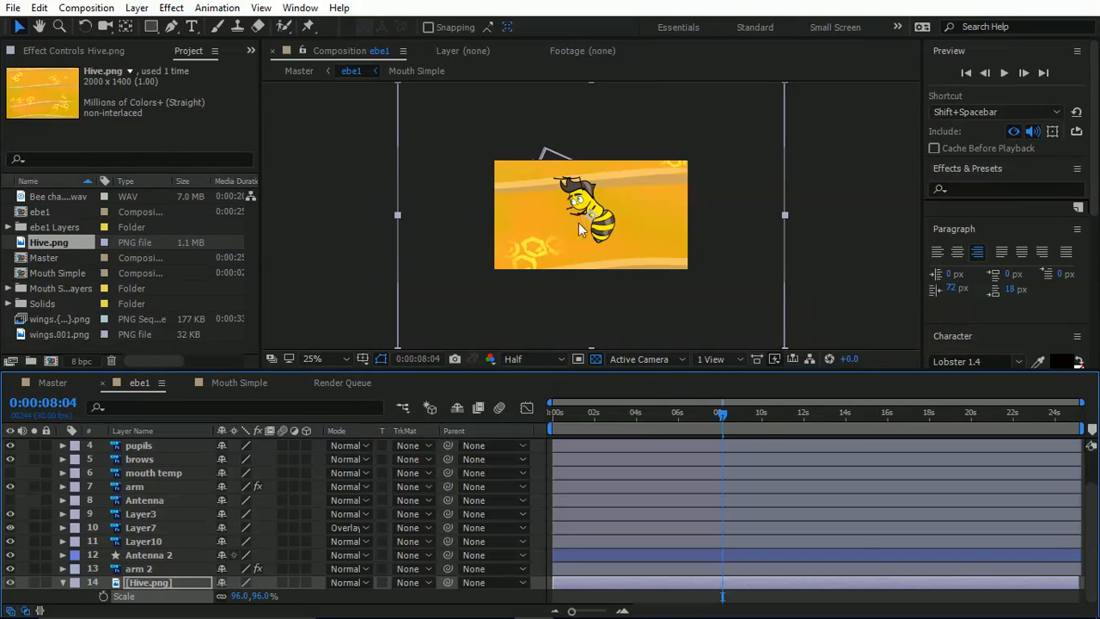
drag(572, 238, 496, 237)
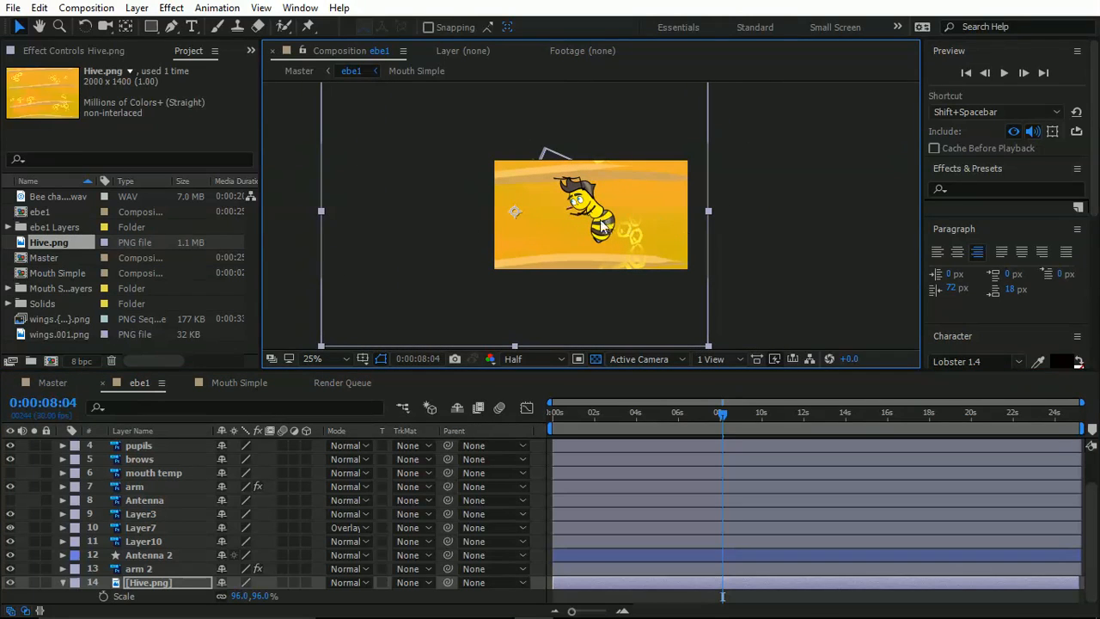
drag(585, 227, 579, 226)
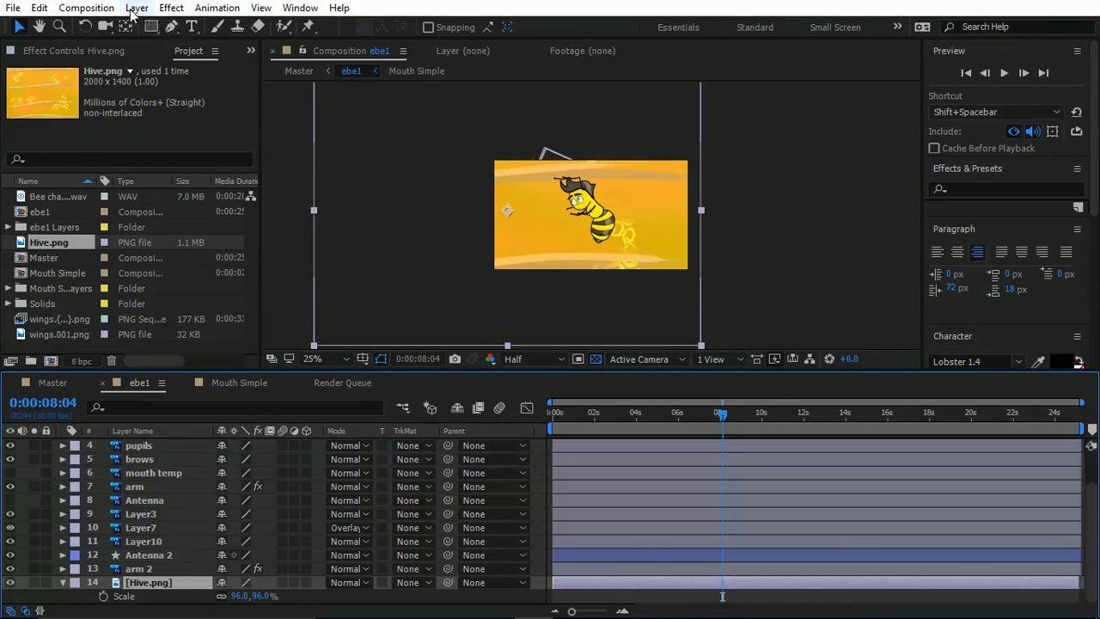
Step: Create a two-node camera named Camera 1 with the 100 mm focal length and dismiss the 2D layer warning
click(133, 8)
mouse_move(172, 24)
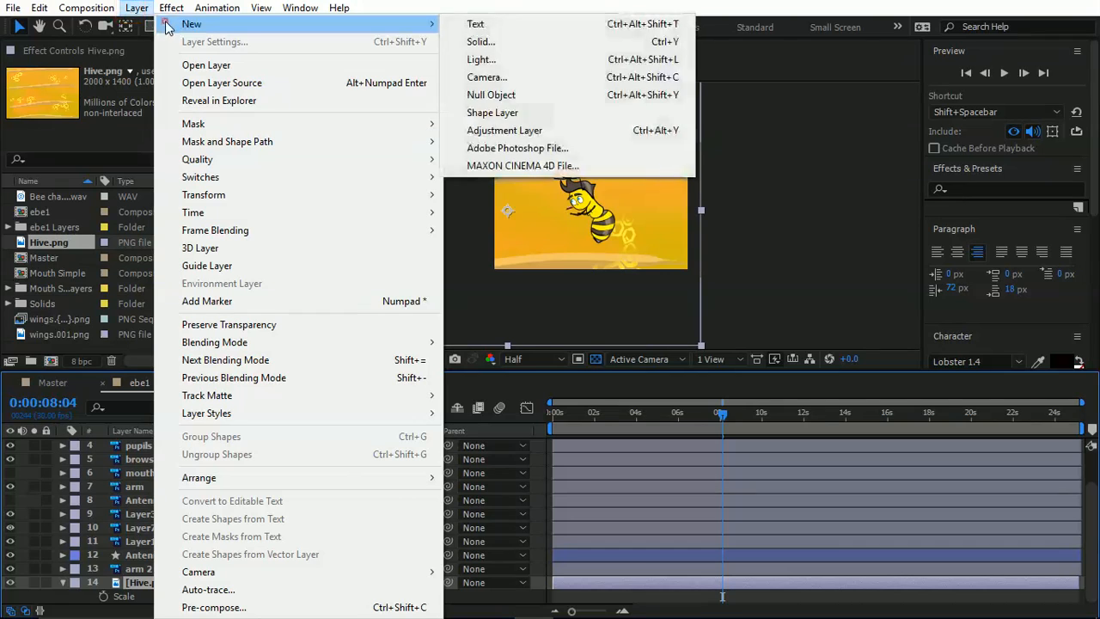
click(505, 79)
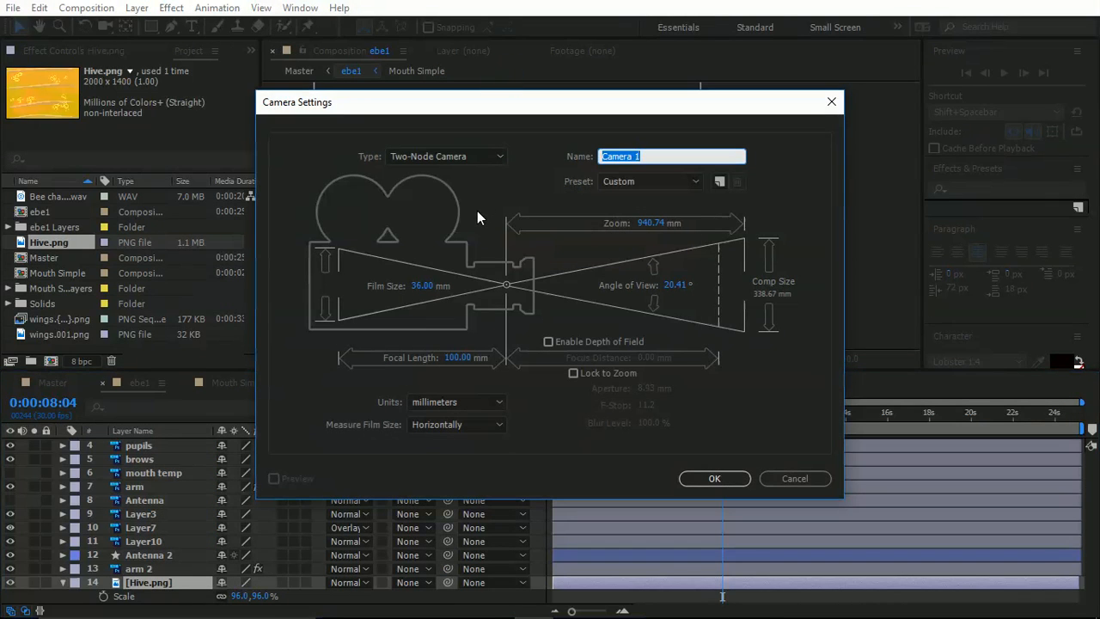
click(713, 479)
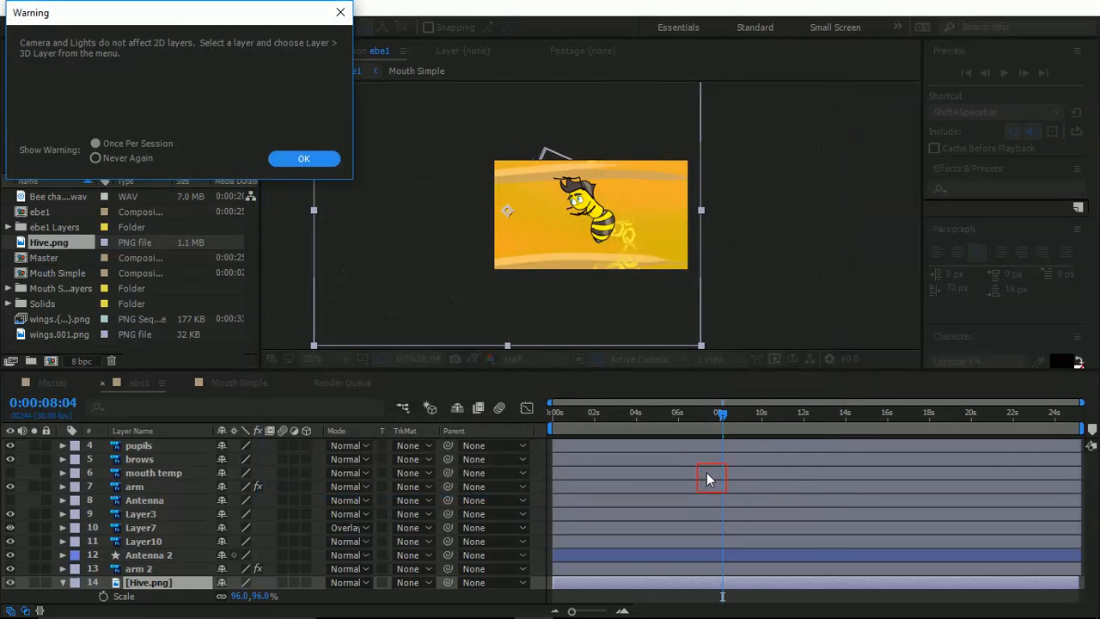
click(305, 157)
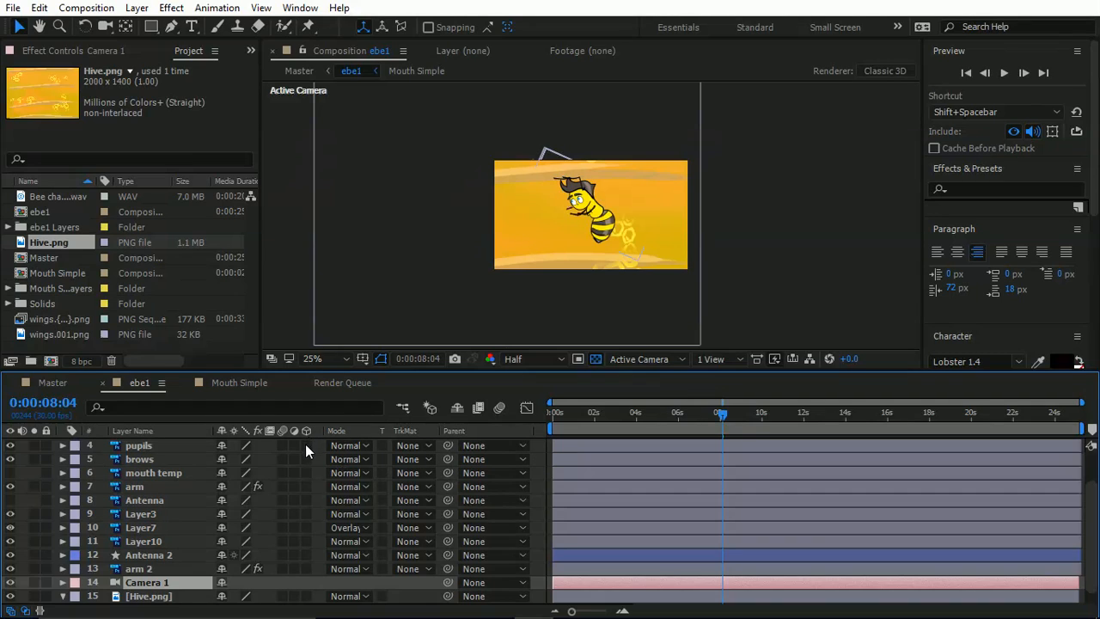
Step: Turn on the 3D Layer switch for the layers from pupils down to Hive.png
drag(308, 446, 303, 484)
click(24, 611)
drag(306, 498, 302, 597)
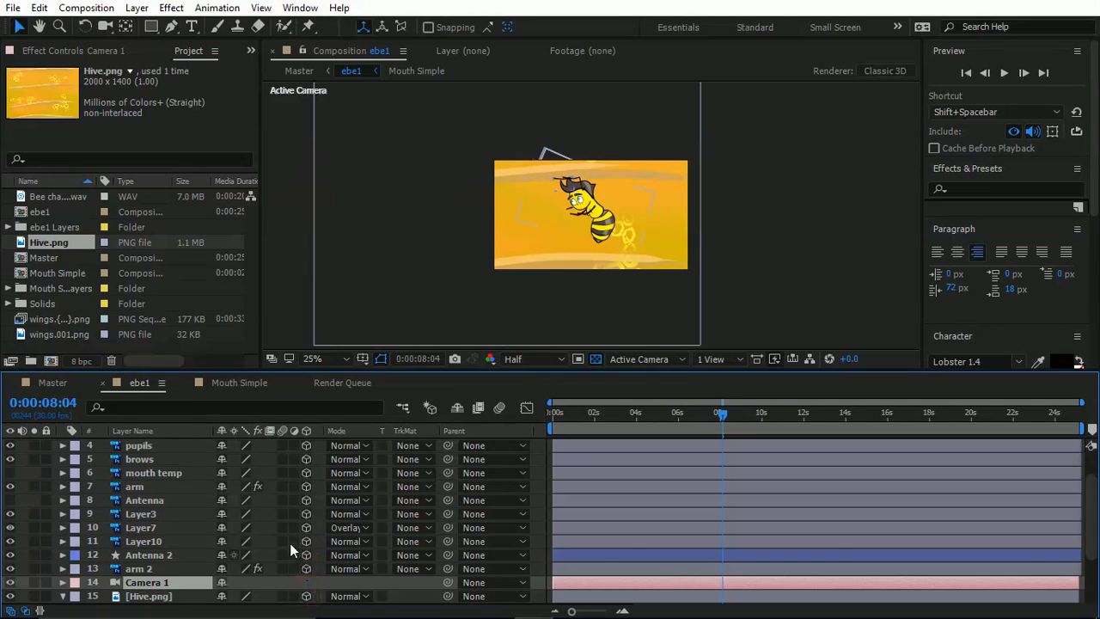
Step: Turn on the 3D Layer switch for the remaining Antenna and Mouth Simple layers at the head of the stack
scroll(257, 529, down, 2)
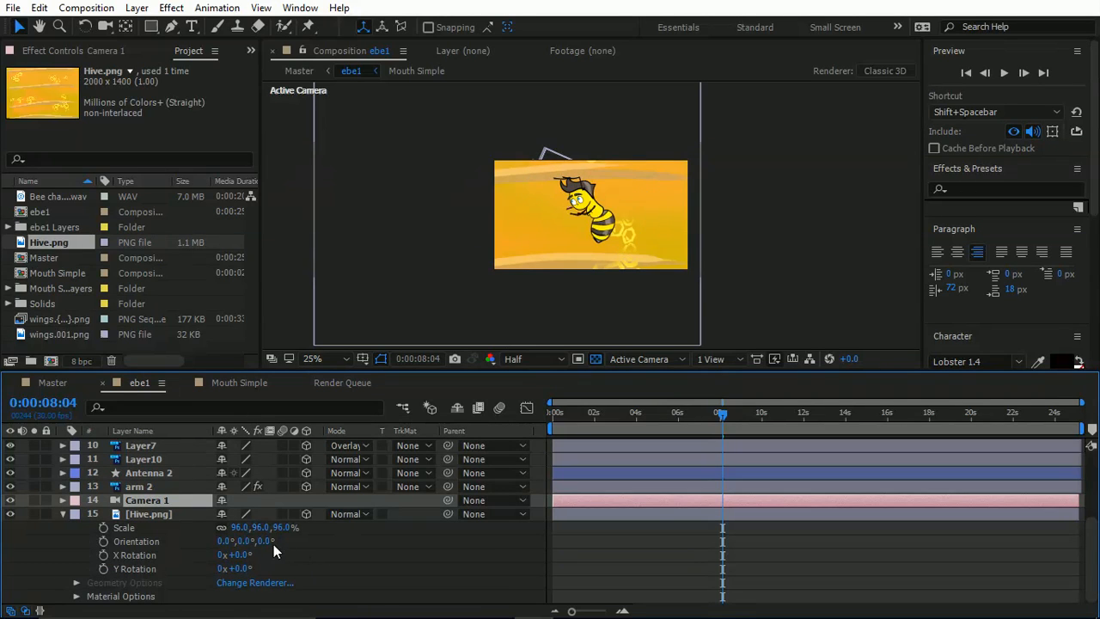
scroll(284, 536, up, 3)
click(306, 472)
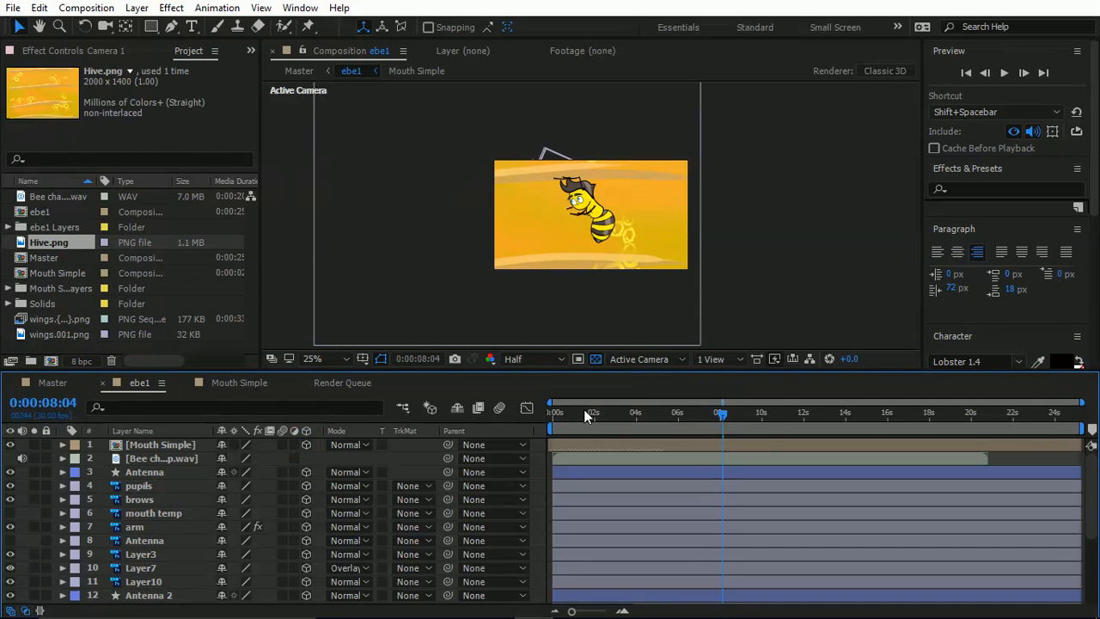
Step: At 0:00:07:00, move the Mouth Simple layer right so the mouth sits on the bee's face
click(671, 414)
drag(664, 416, 699, 417)
scroll(604, 293, up, 1)
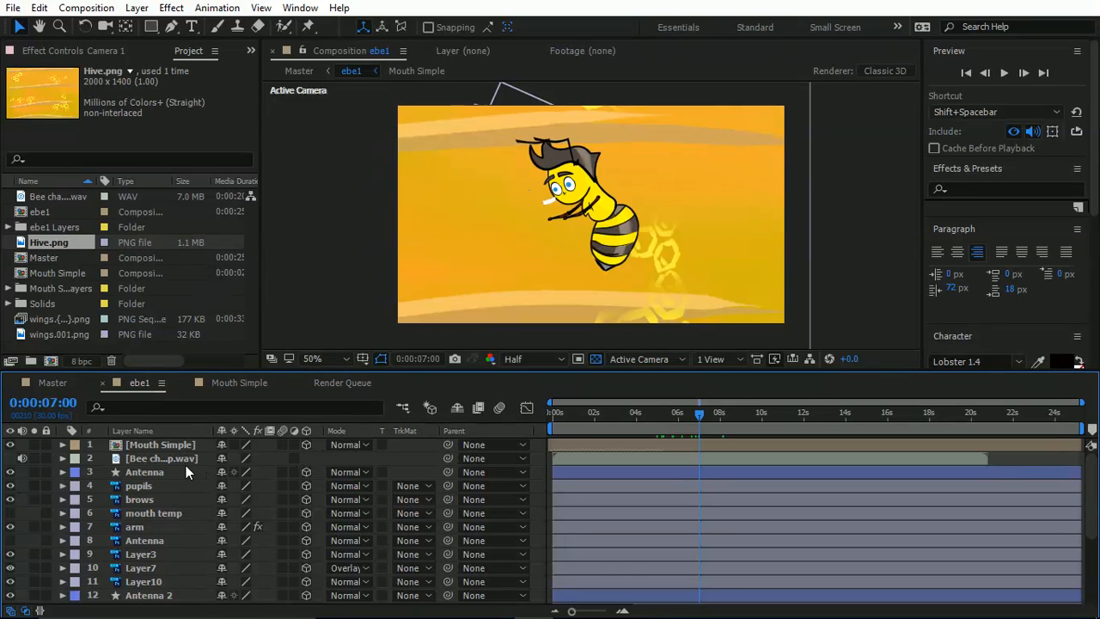
click(163, 446)
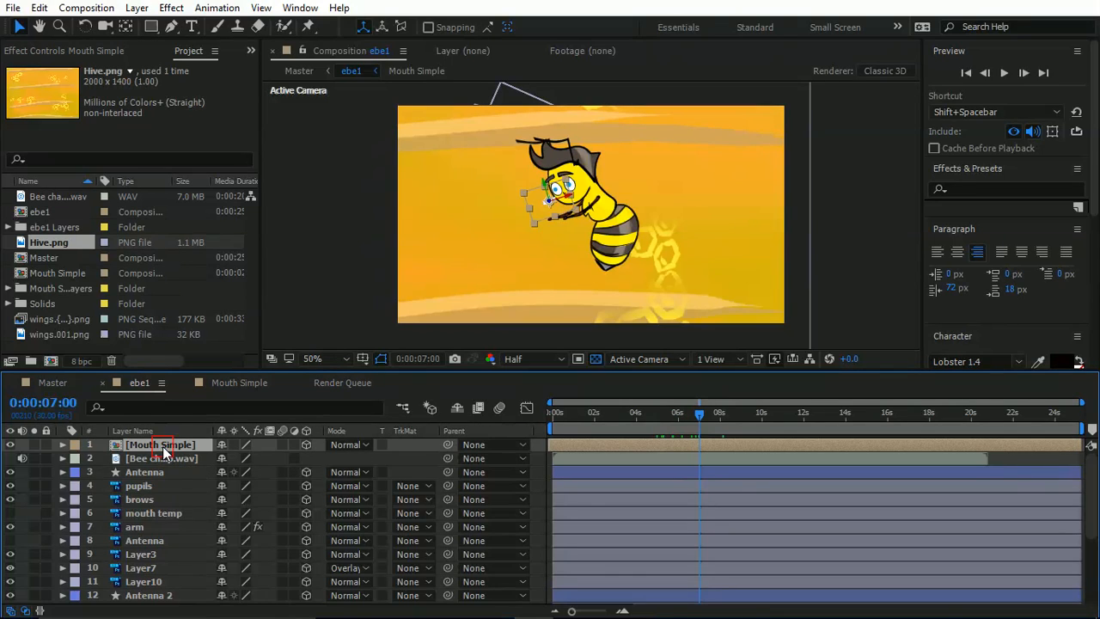
key(p)
key(p)
scroll(532, 335, up, 1)
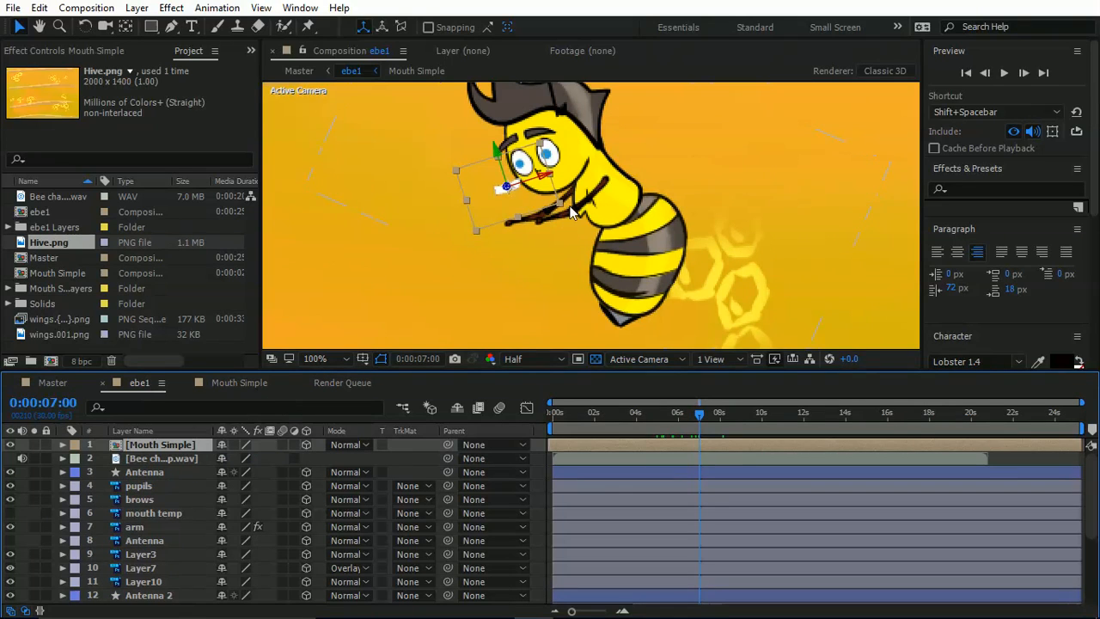
drag(534, 195, 564, 191)
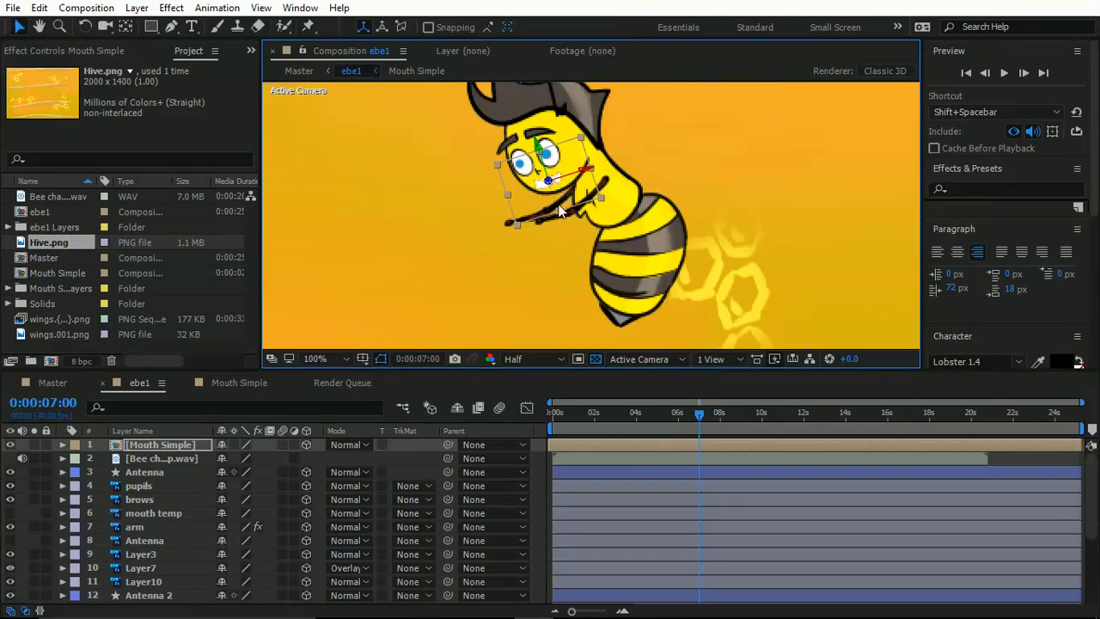
Step: Parent the Mouth Simple layer to Layer10 and set the current time to 0:00:04:07
drag(603, 413, 661, 415)
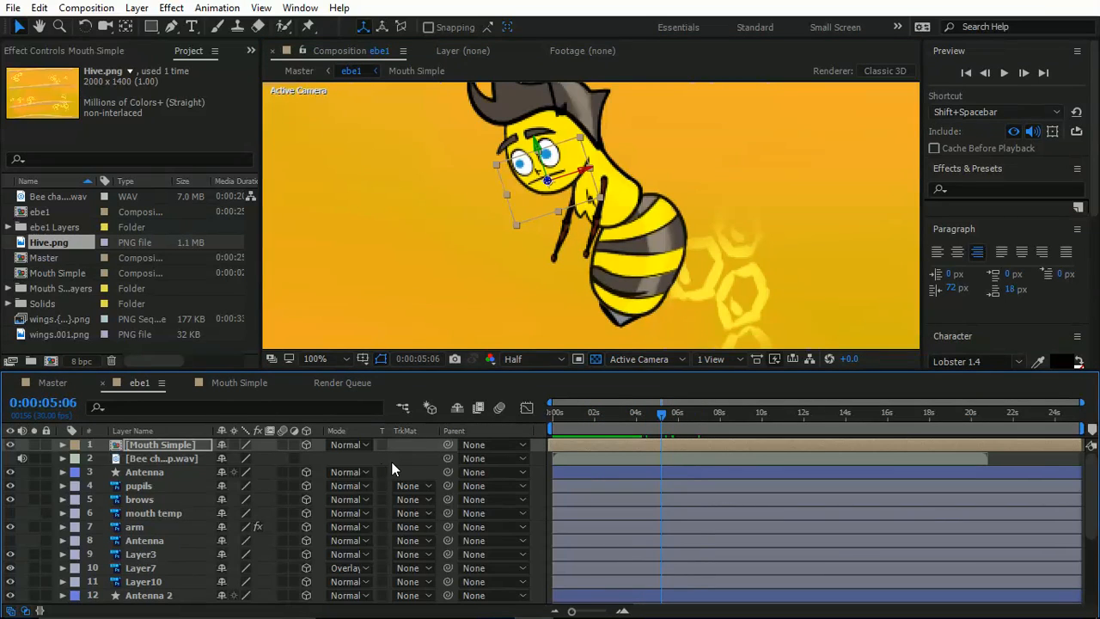
drag(448, 444, 165, 517)
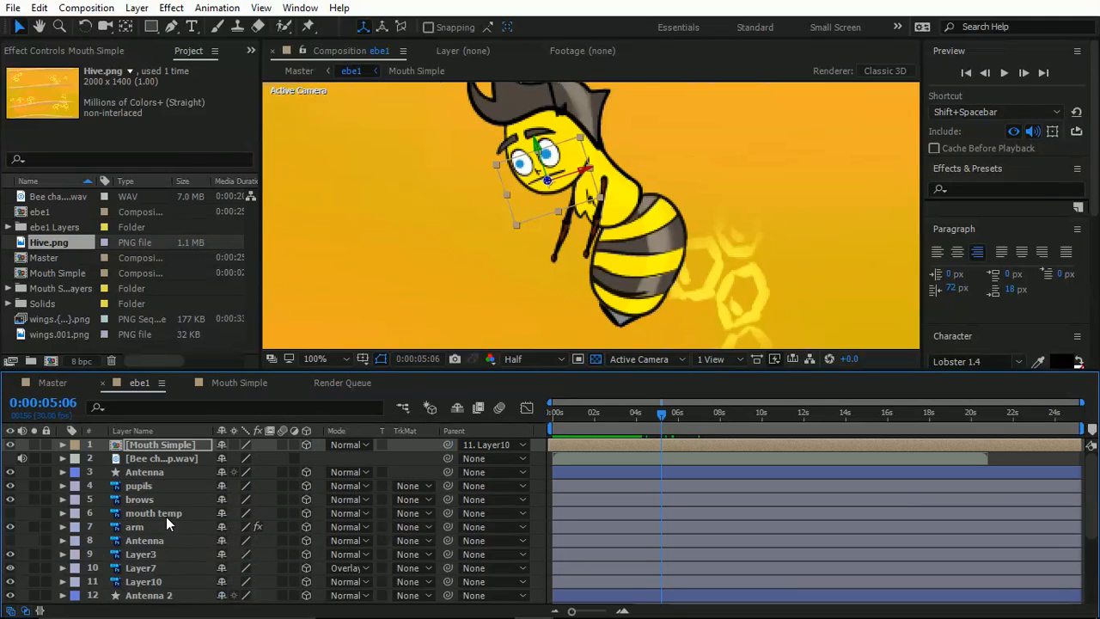
mouse_move(614, 406)
mouse_down()
mouse_move(577, 414)
mouse_move(621, 414)
mouse_up()
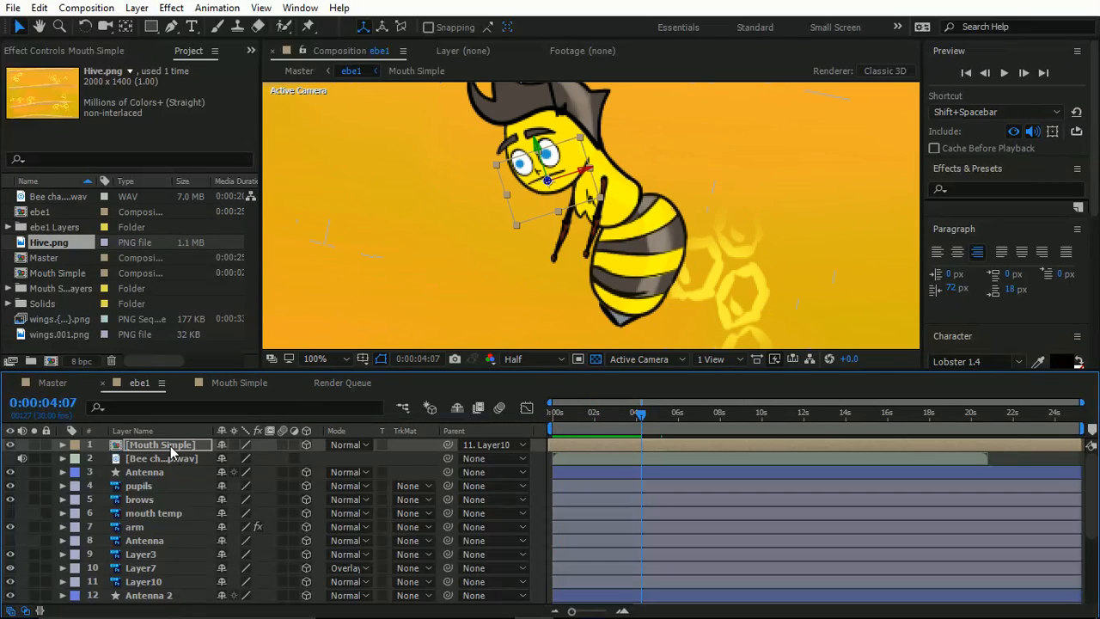
Step: Move the bee audio layer beneath the arm 2 layer in the stack, out of the bee artwork layers
scroll(172, 451, down, 5)
scroll(168, 455, up, 5)
drag(161, 455, 221, 597)
Step: Pre-compose the layers from Mouth Simple through arm 2 into a new composition named Bee, moving all attributes into it
click(157, 570)
scroll(147, 490, up, 2)
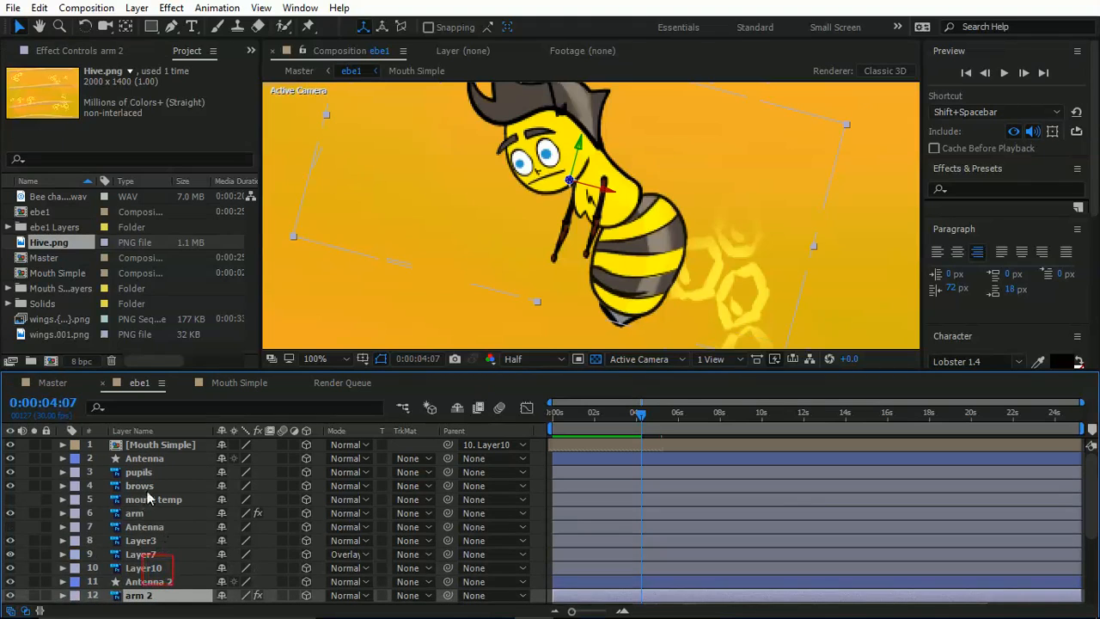
shift+click(154, 444)
right_click(155, 445)
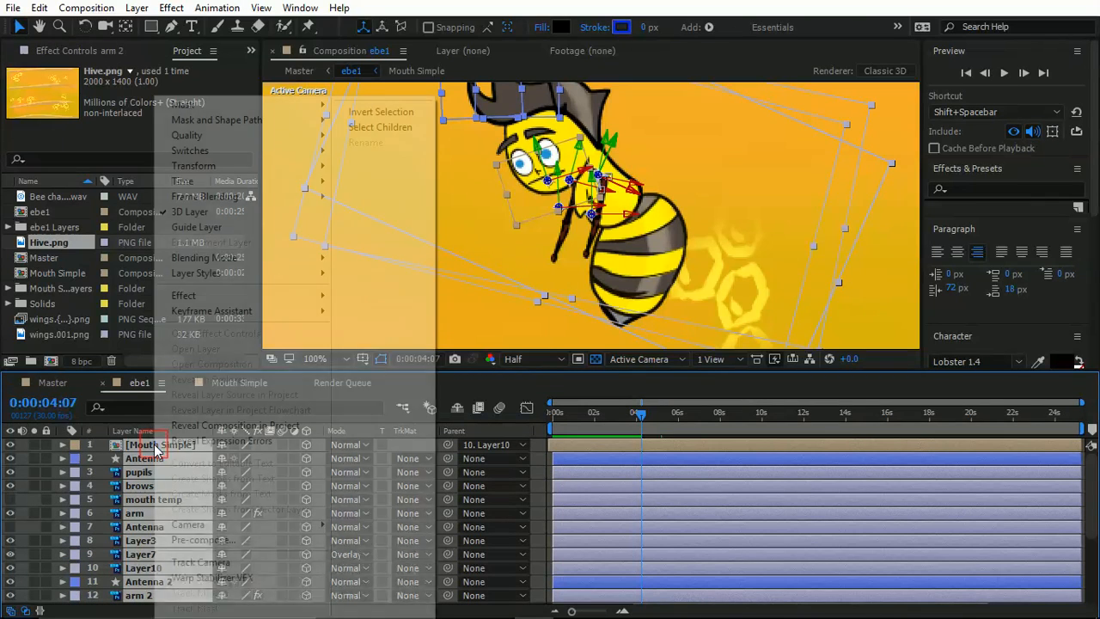
click(201, 544)
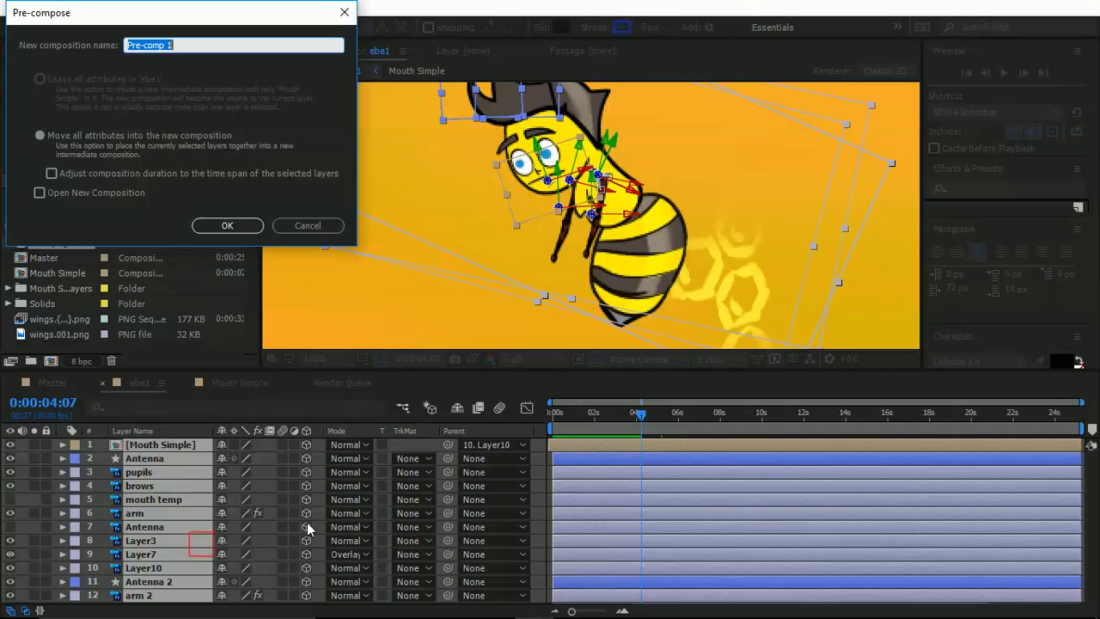
text(Bee)
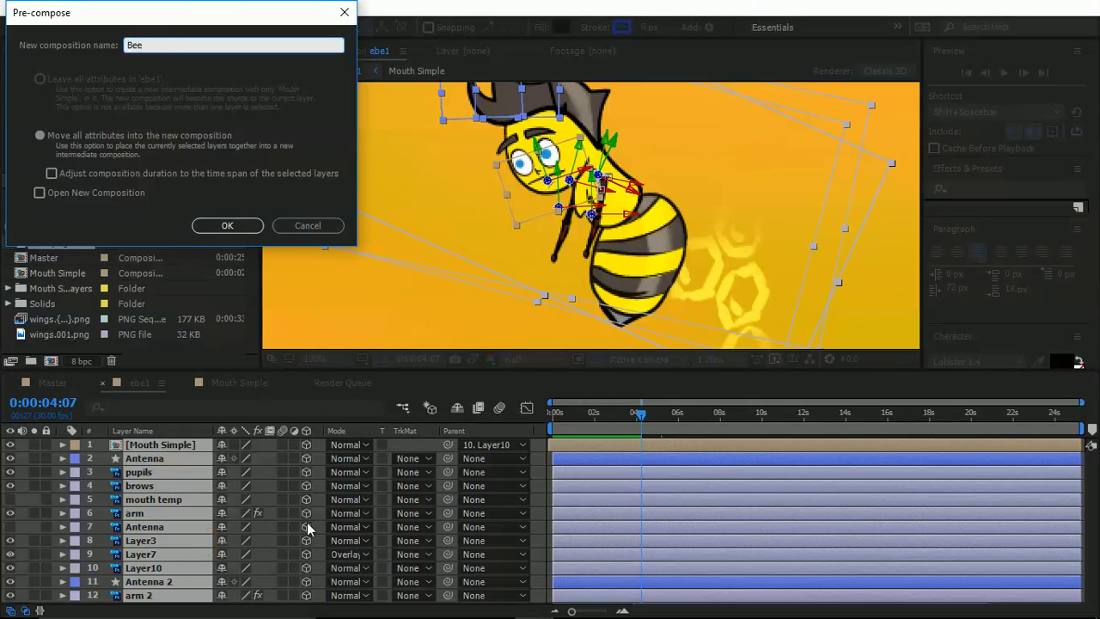
click(258, 227)
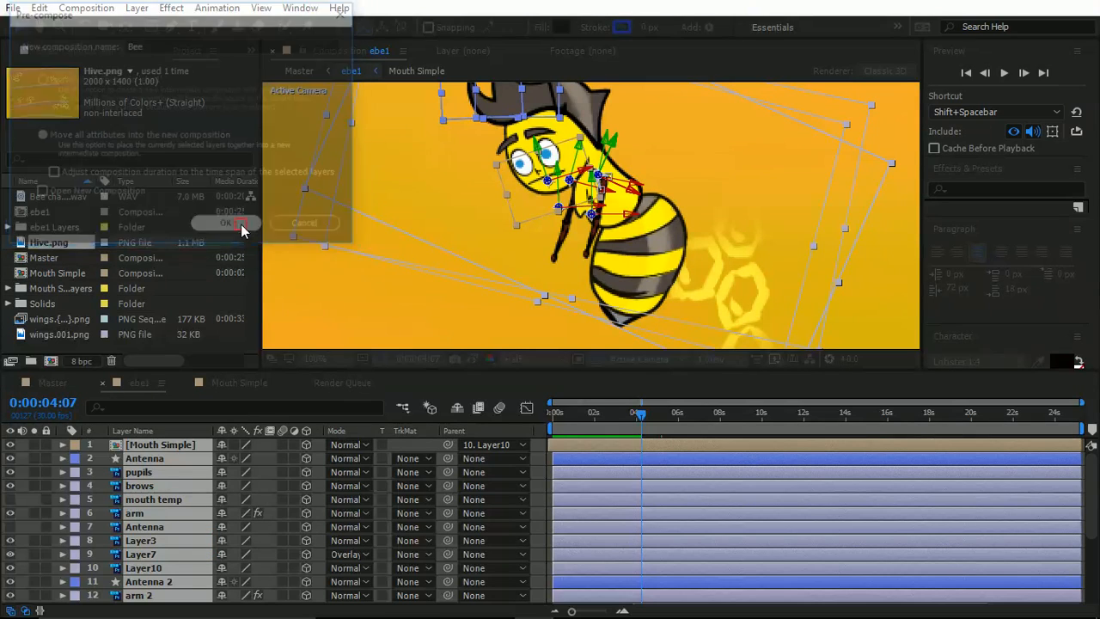
Step: Make the Bee pre-comp a 3D layer, set the current time to 0:00:04:00 and collapse Hive.png's properties
drag(589, 417, 627, 416)
key(comma)
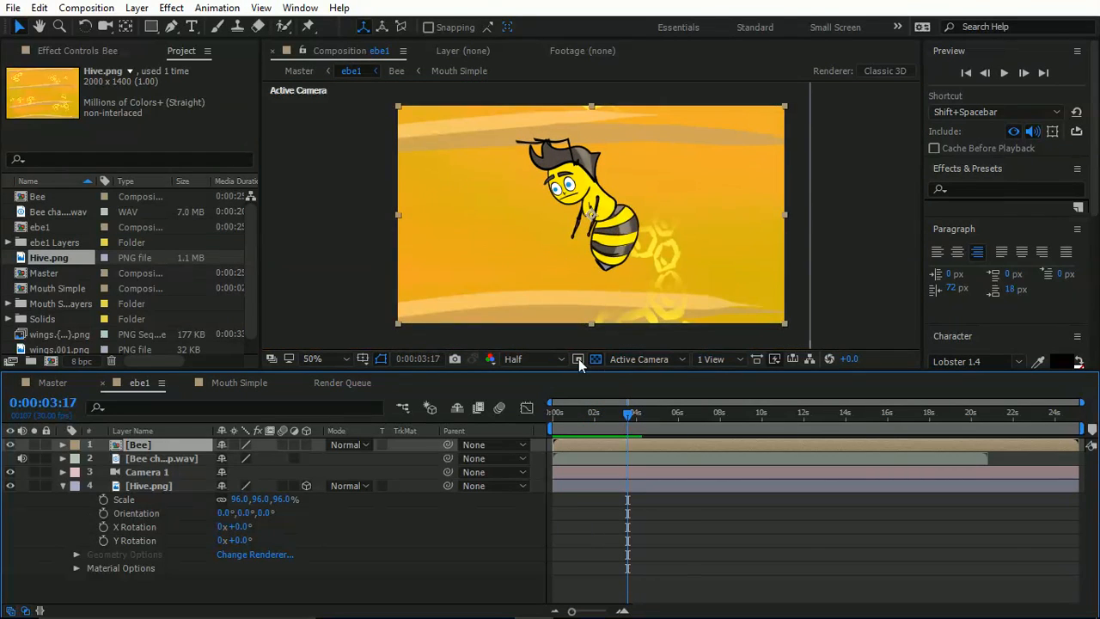
click(306, 445)
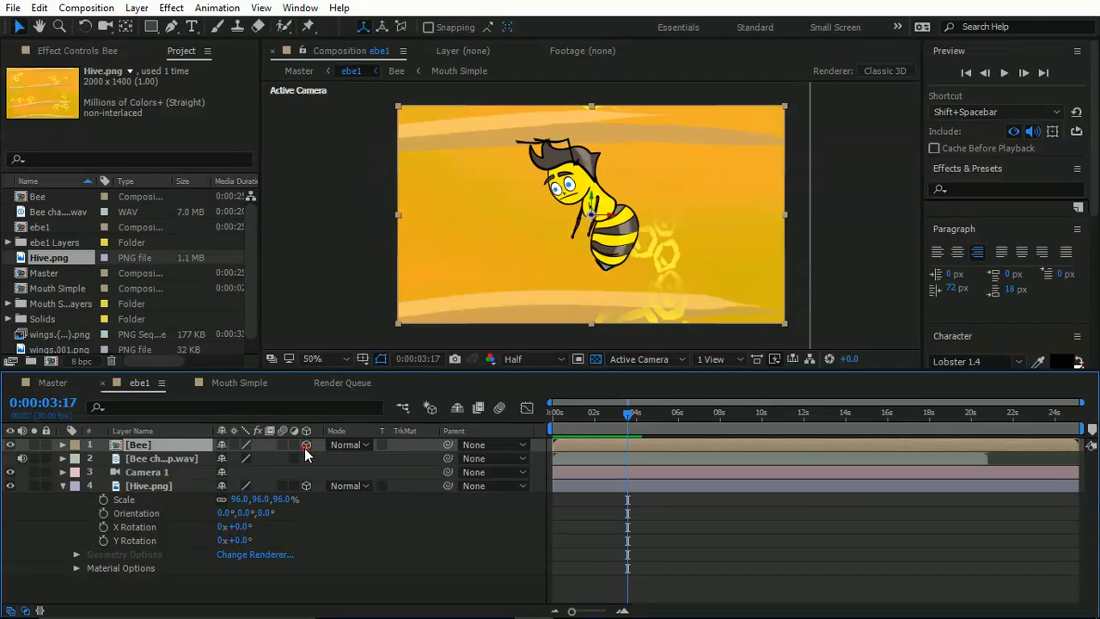
mouse_move(627, 416)
mouse_down()
mouse_move(573, 416)
mouse_move(635, 420)
mouse_up()
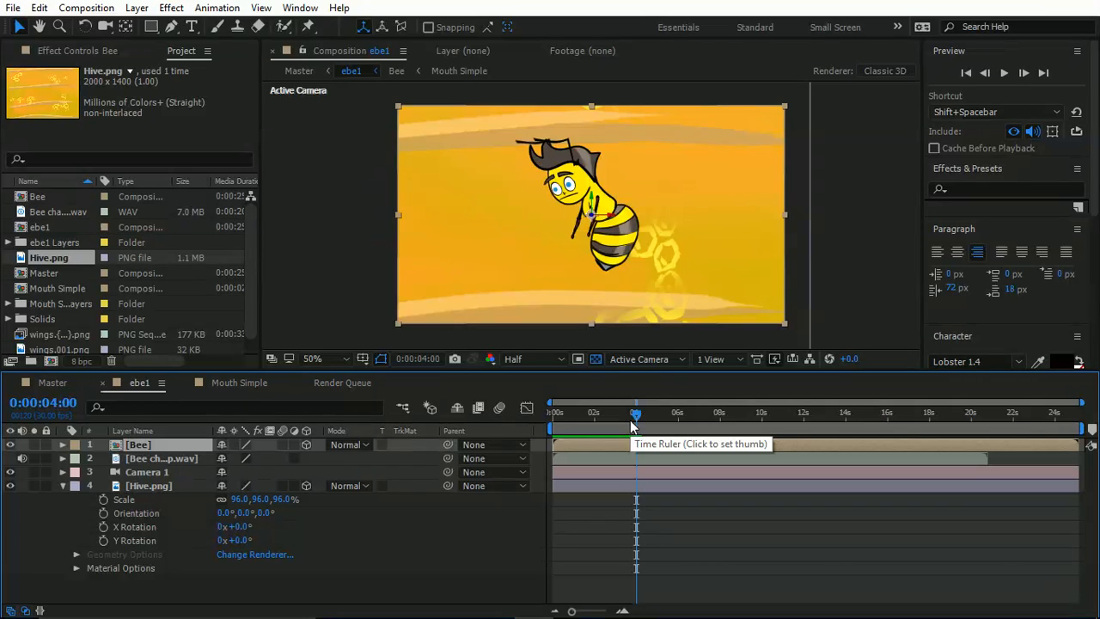
click(62, 486)
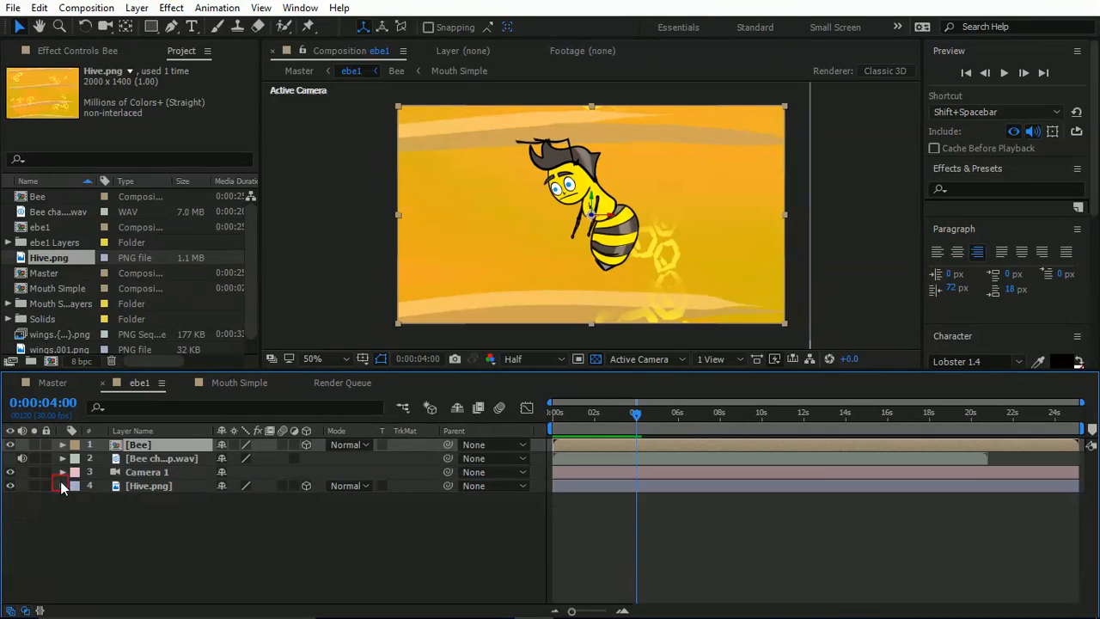
Step: Try increasing Camera 1's Zoom to 3122.7 pixels and undo the change
click(62, 472)
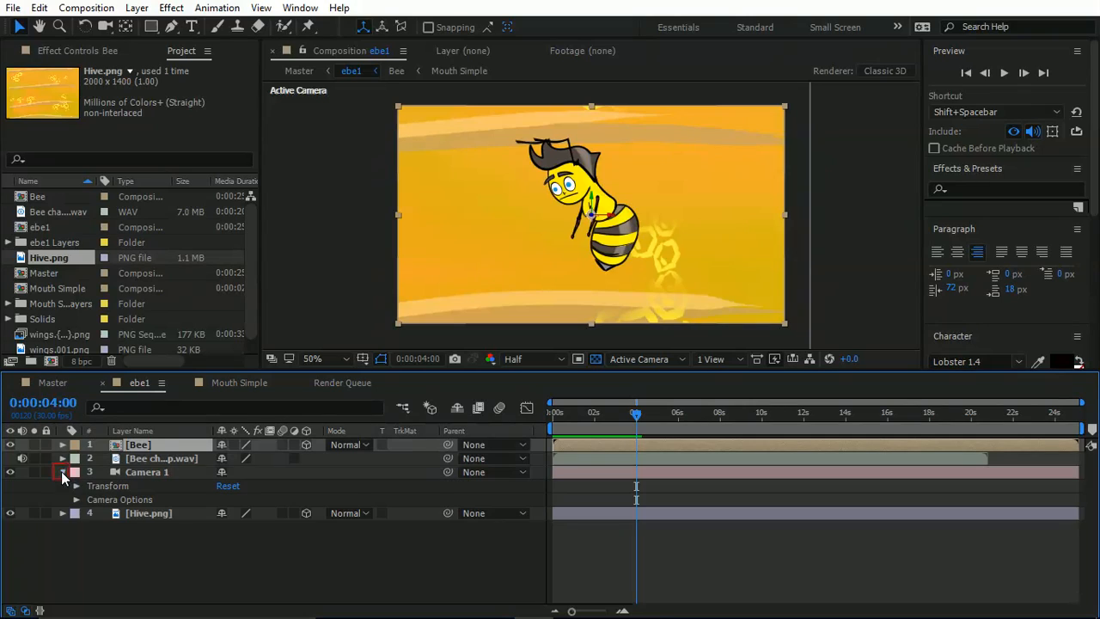
click(76, 486)
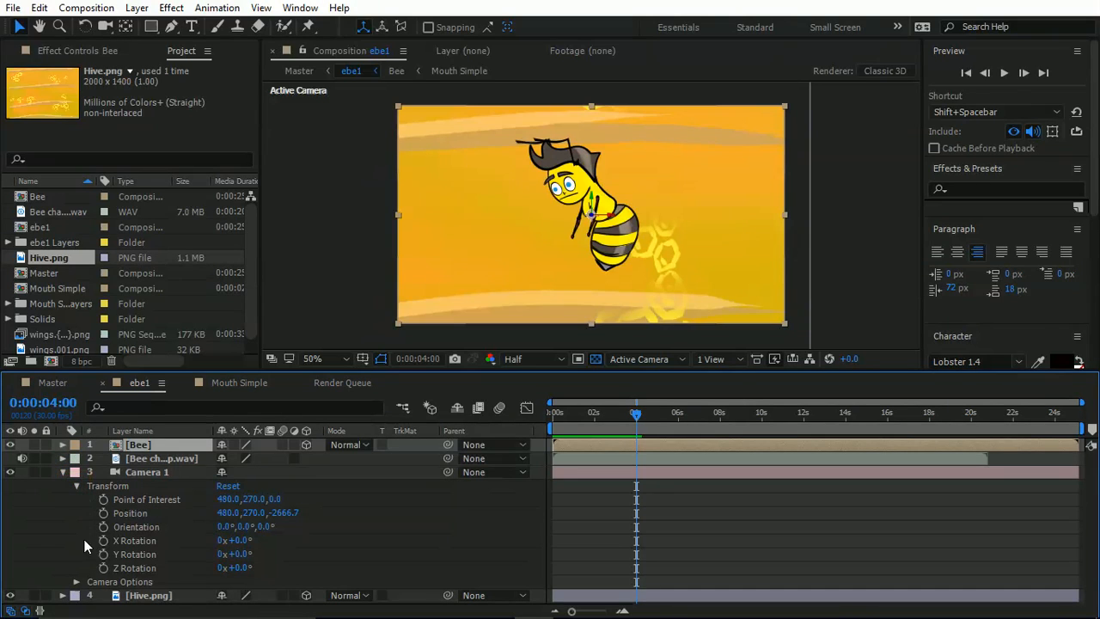
click(76, 487)
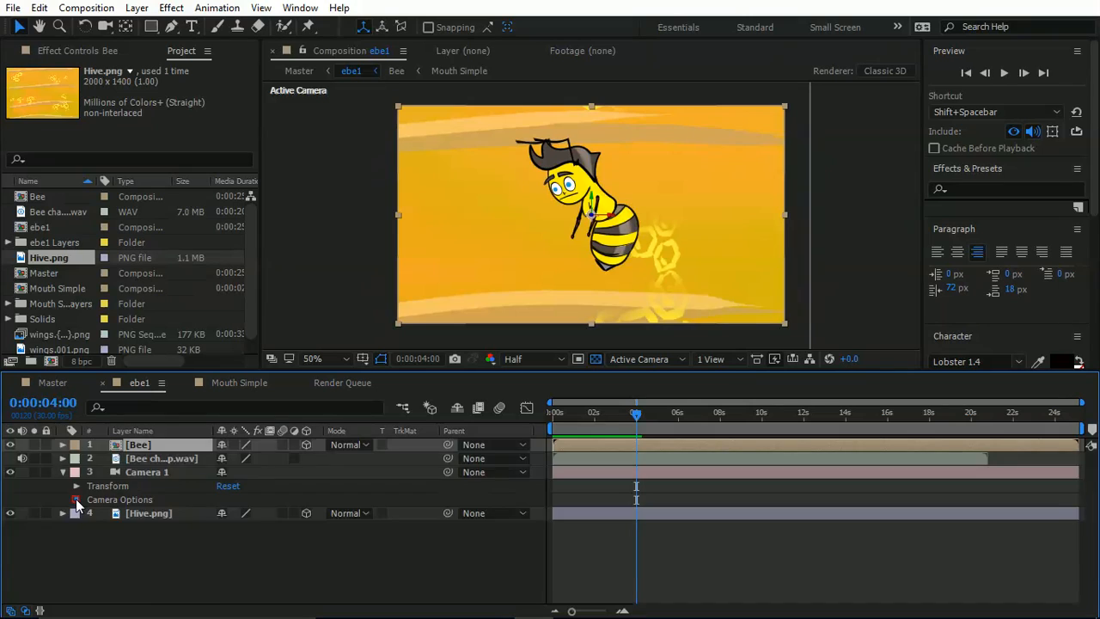
click(76, 499)
drag(230, 458, 335, 540)
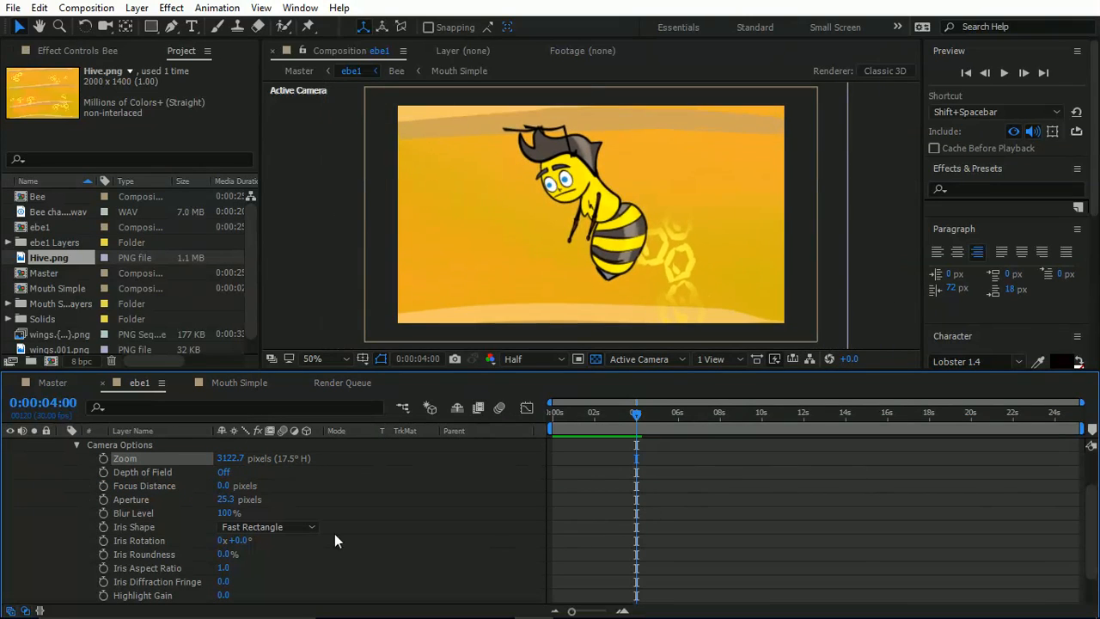
key(ctrl+z)
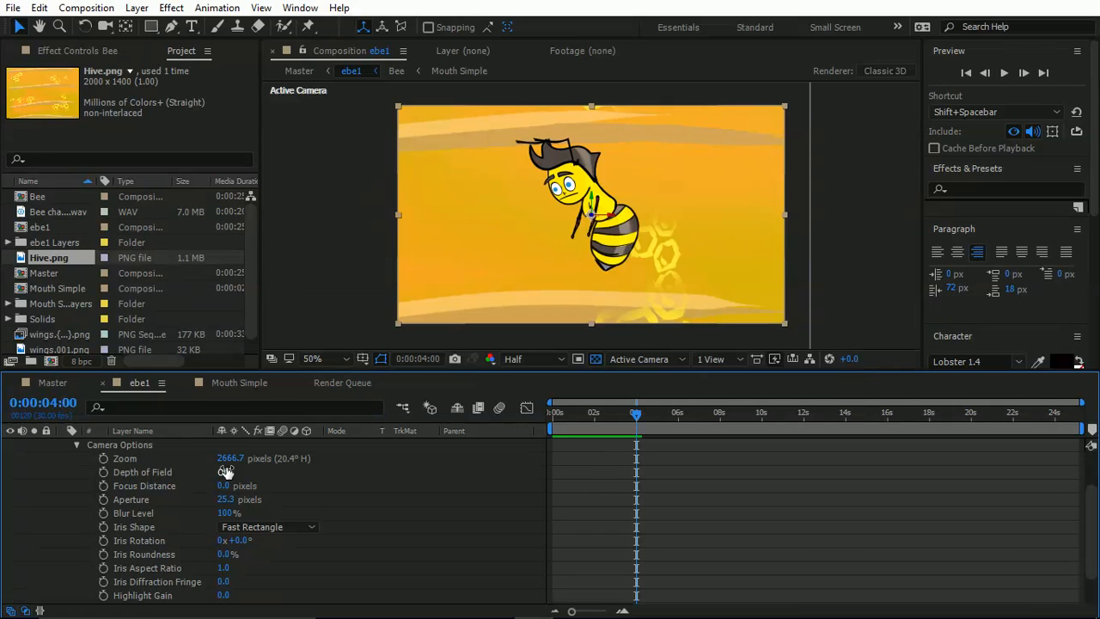
Step: Collapse Camera 1's Camera Options and expand its Transform properties
scroll(316, 527, down, 1)
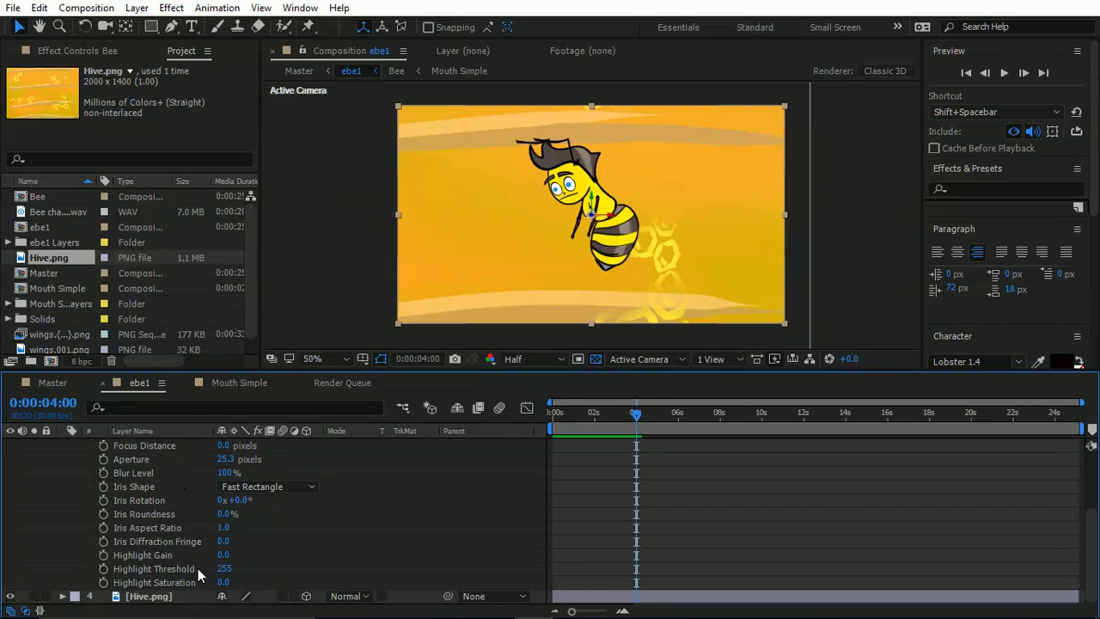
scroll(221, 563, up, 2)
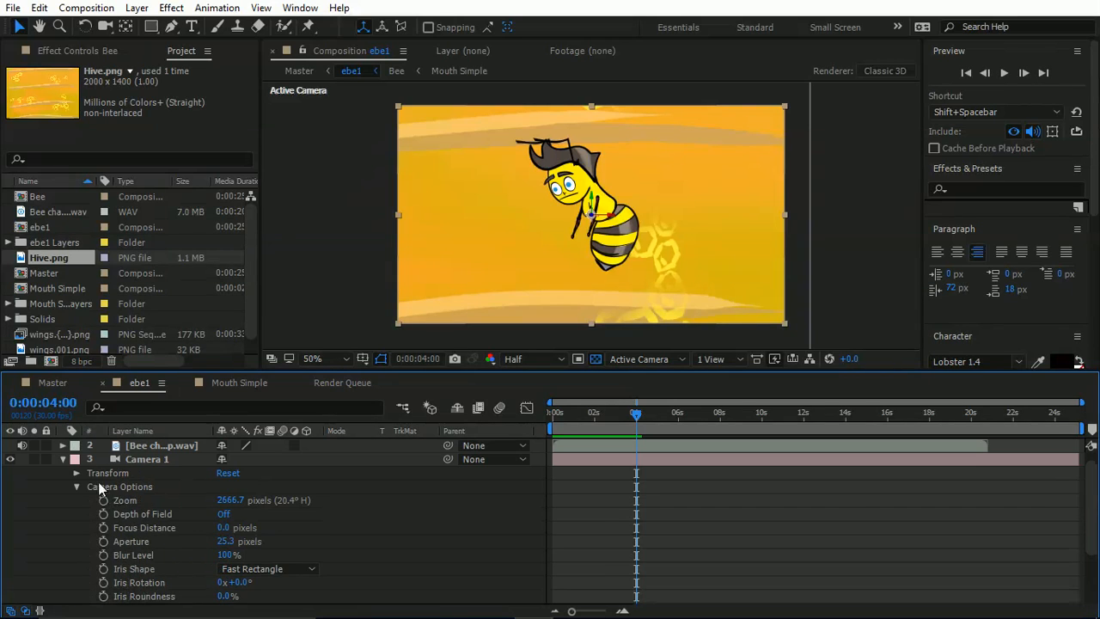
click(77, 487)
click(77, 485)
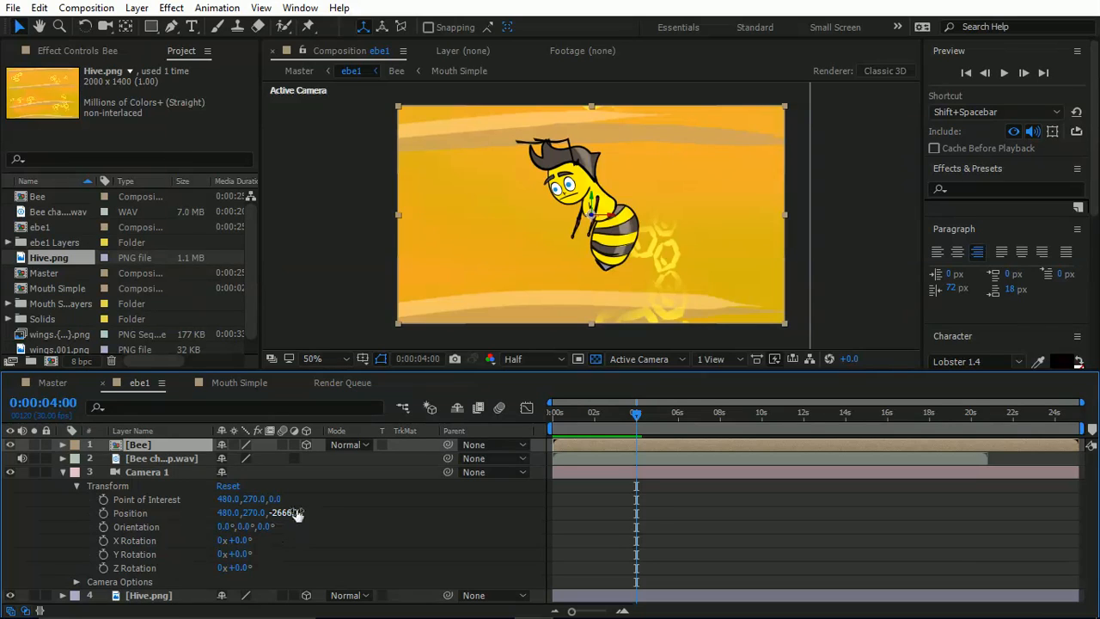
Step: At 0:00:04:02, enable keyframing for Camera 1's Point of Interest, Position, Orientation and X, Y and Z Rotation
mouse_move(642, 421)
mouse_down()
mouse_move(653, 422)
mouse_move(637, 421)
mouse_up()
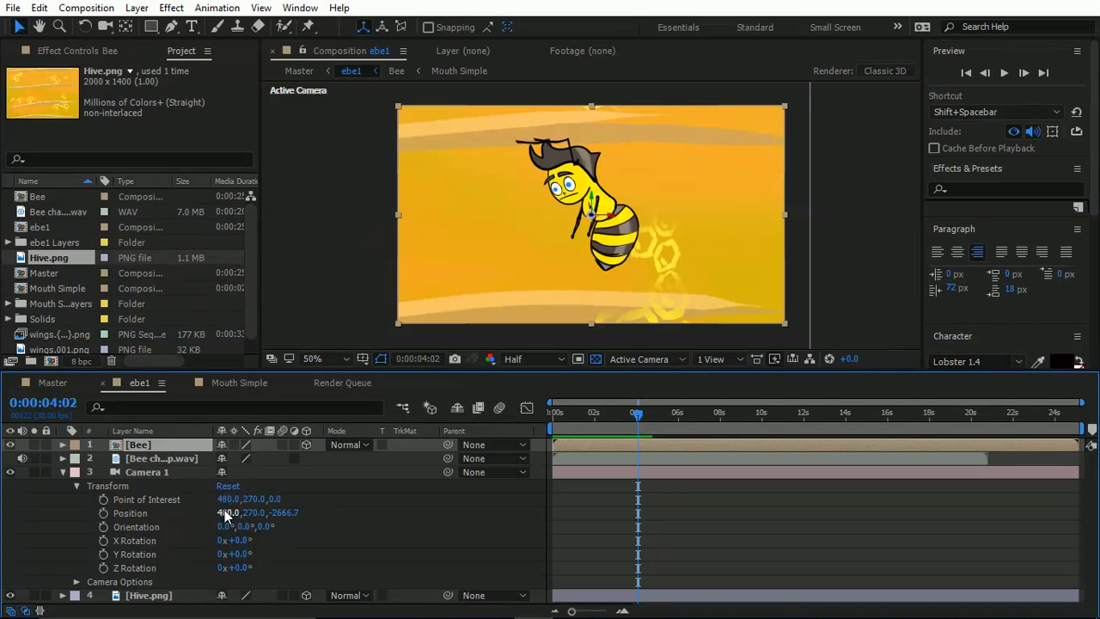
click(103, 514)
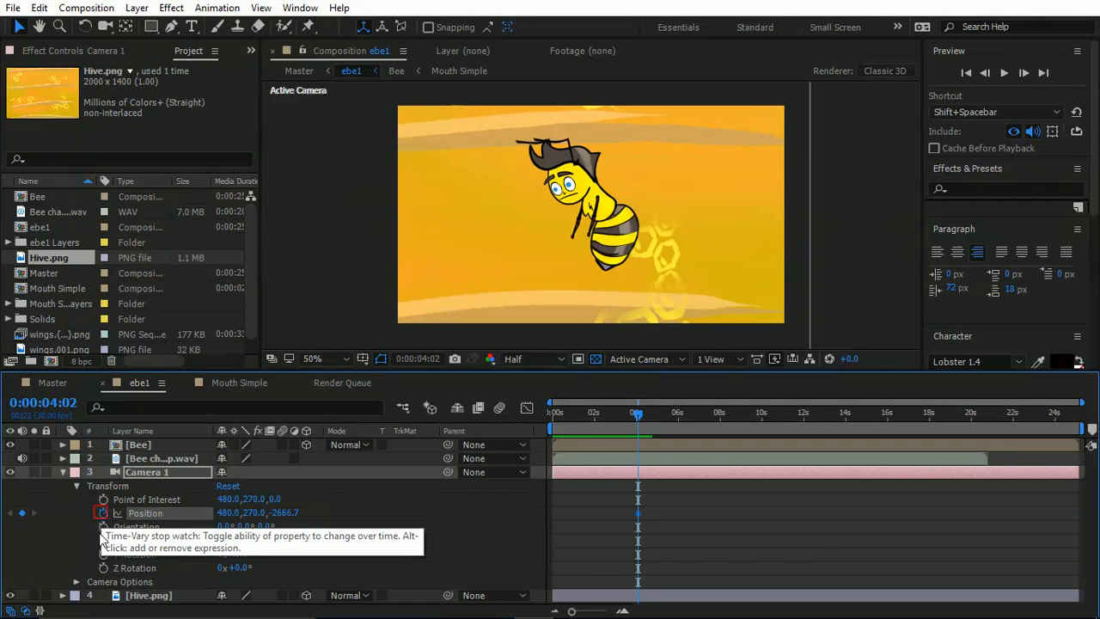
click(103, 541)
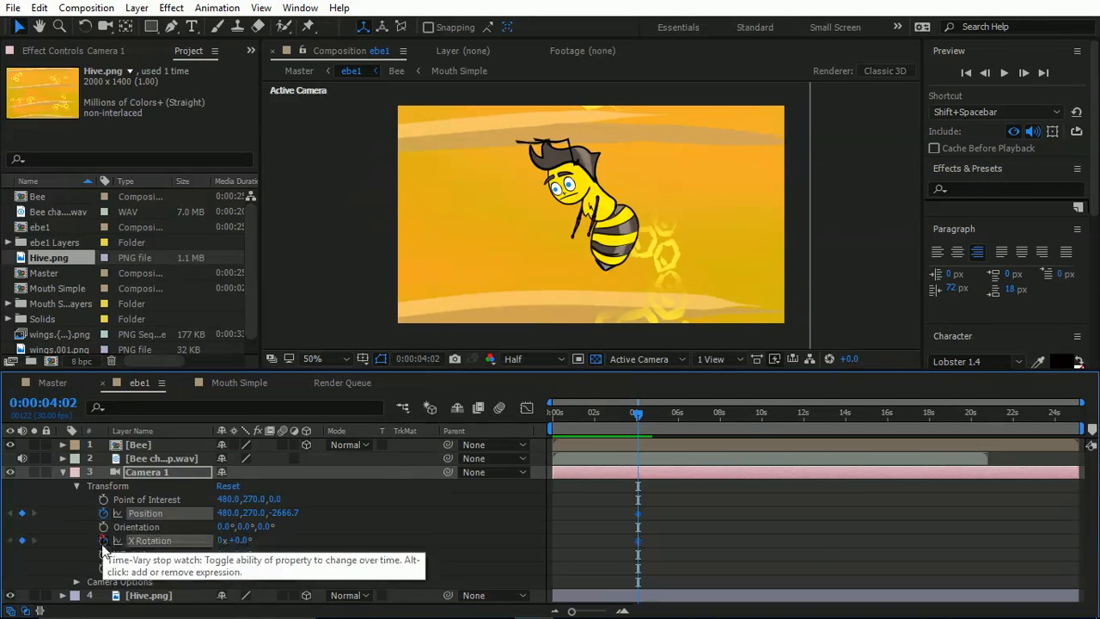
click(103, 554)
click(103, 569)
click(103, 527)
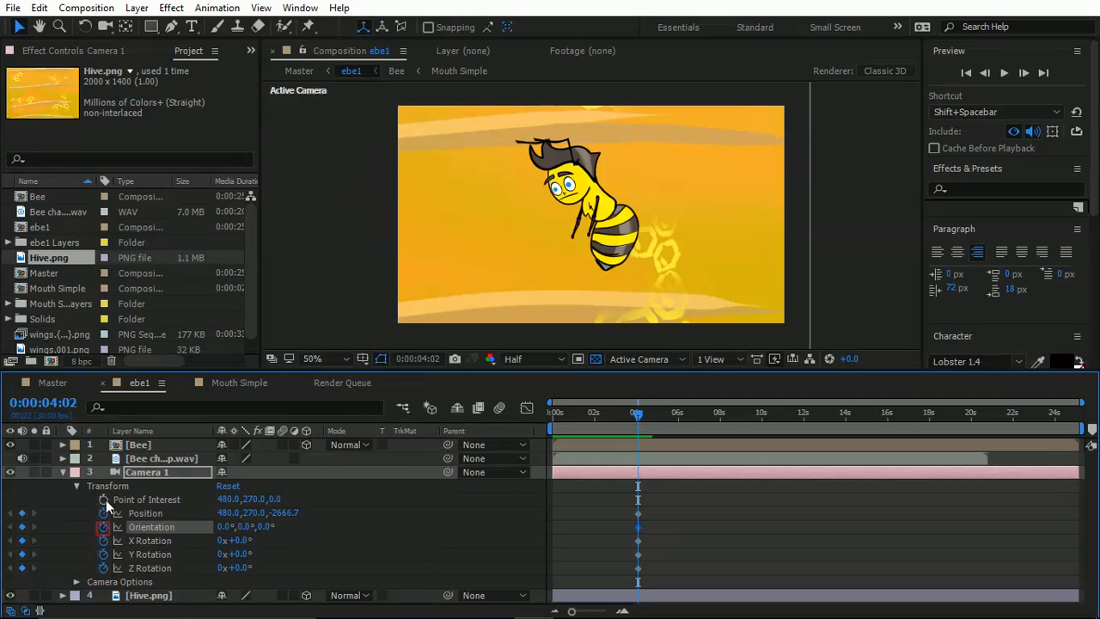
click(104, 500)
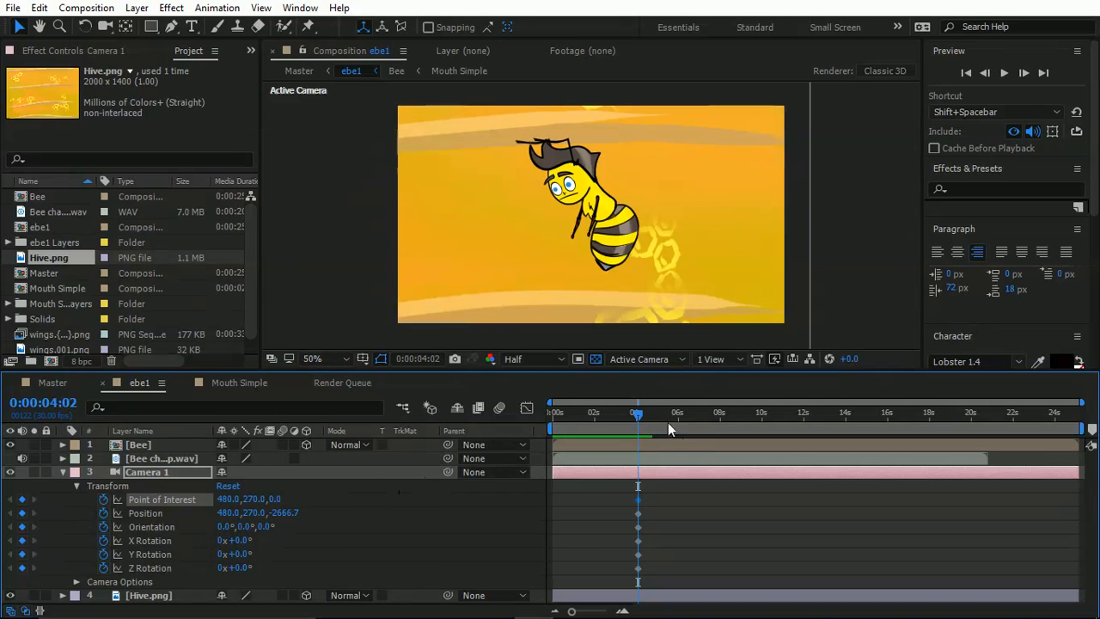
Step: Set the current time to 0:00:11:00 and display the composition in the 2 Views - Horizontal layout
drag(641, 416, 786, 429)
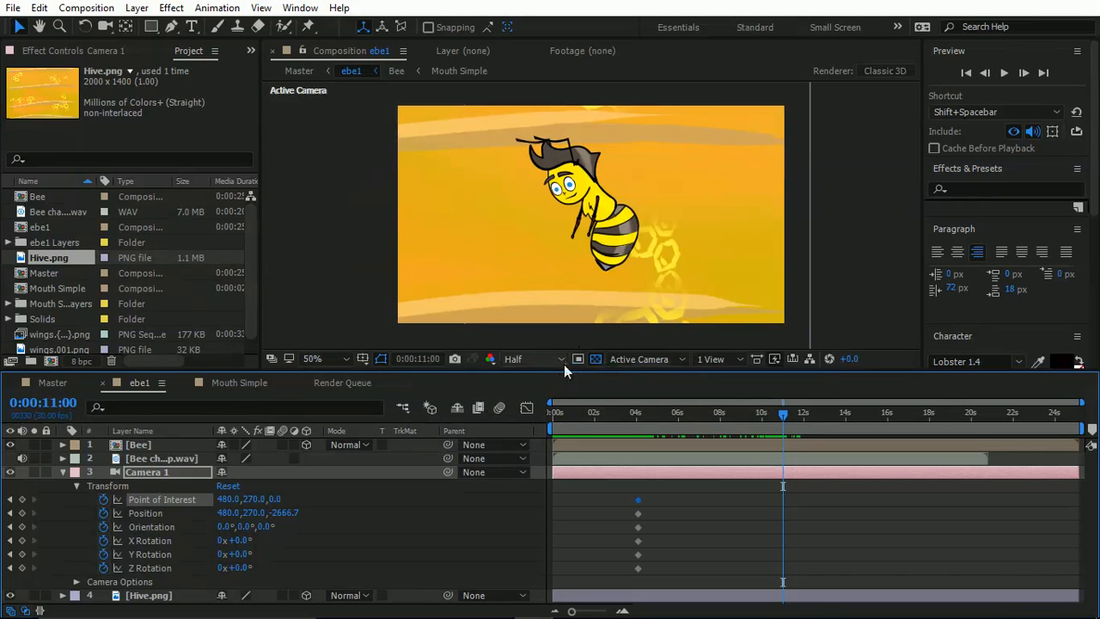
click(707, 361)
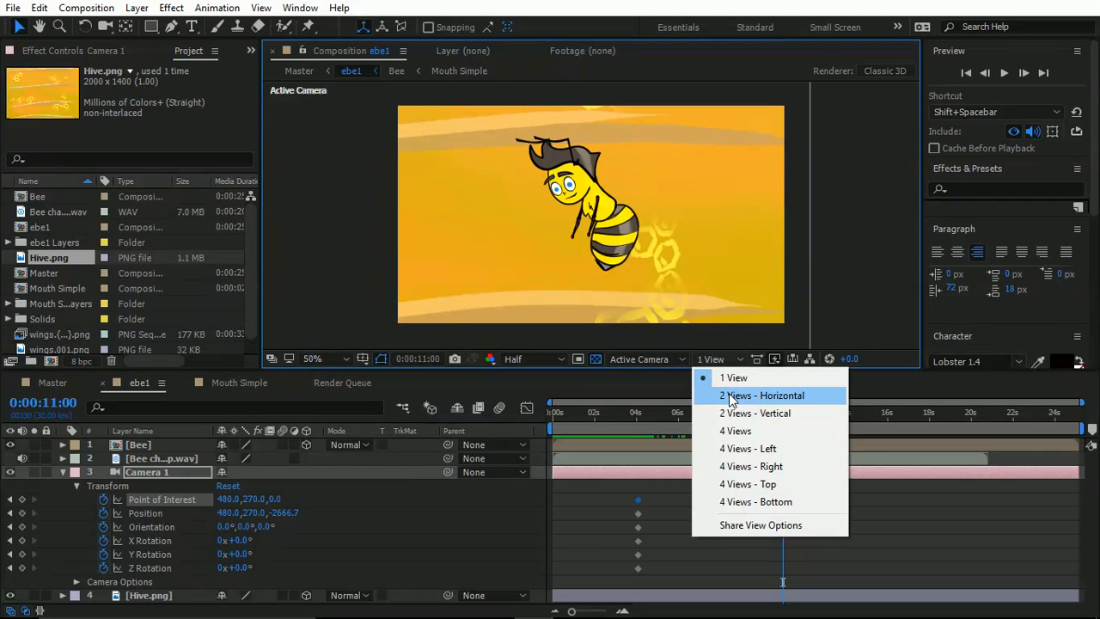
click(727, 395)
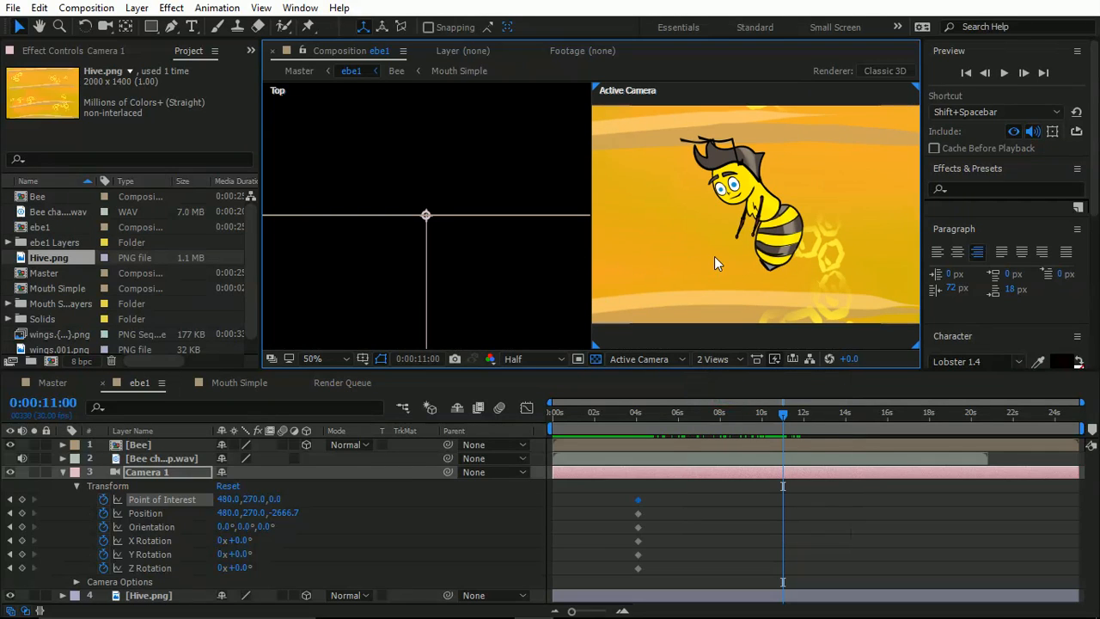
scroll(714, 258, down, 4)
scroll(715, 261, up, 2)
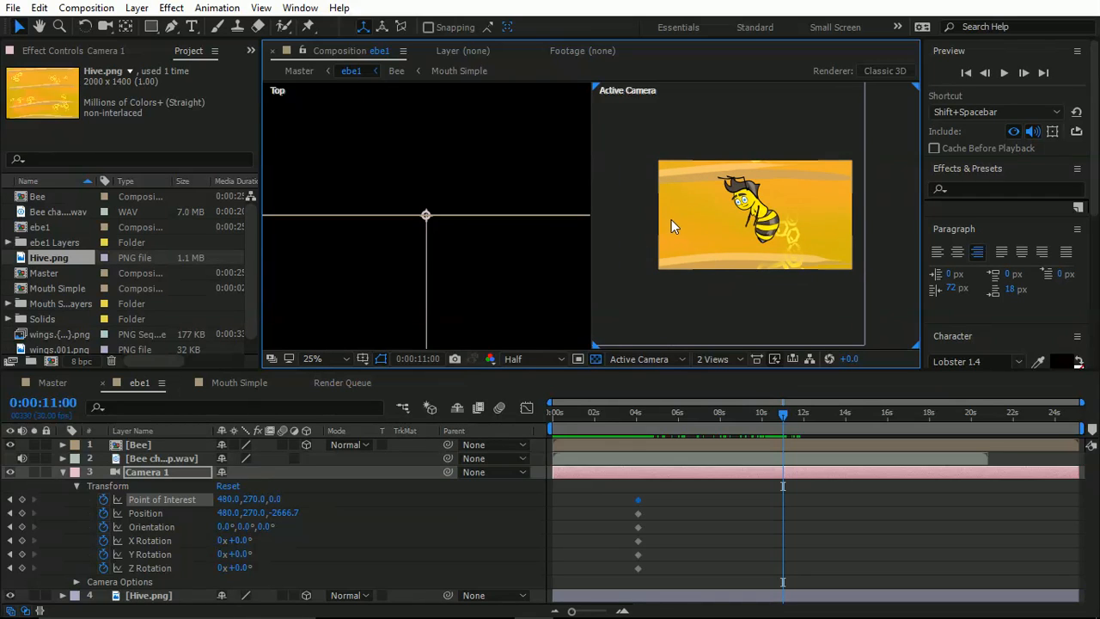
Step: Try moving Camera 1 along its Z axis in the Top view, and undo the move
click(433, 254)
scroll(432, 255, down, 3)
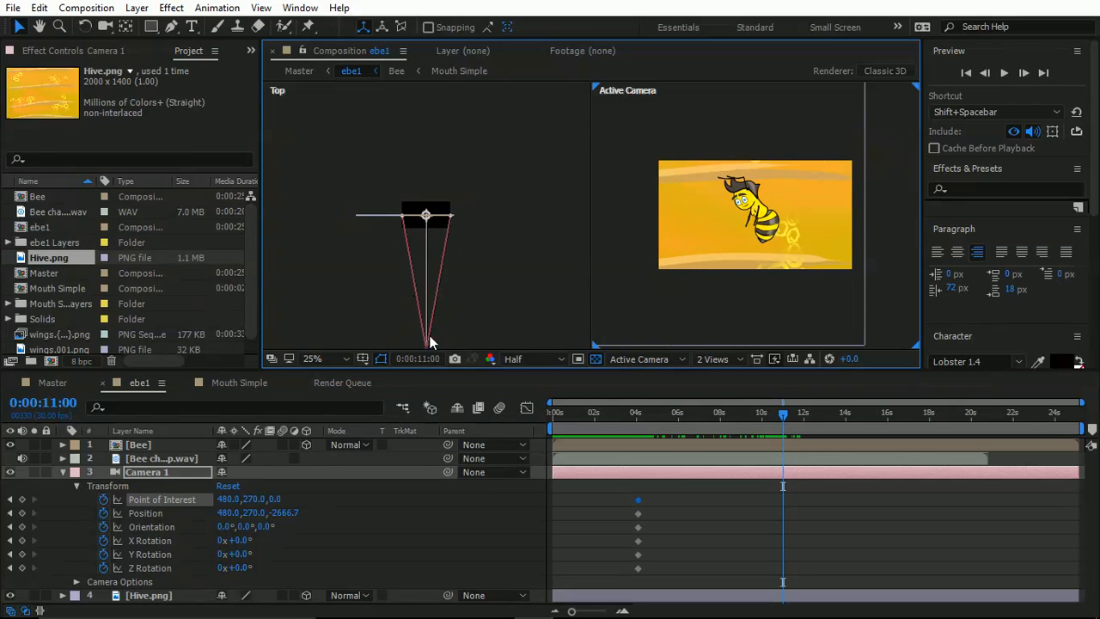
drag(446, 264, 460, 225)
scroll(450, 245, up, 3)
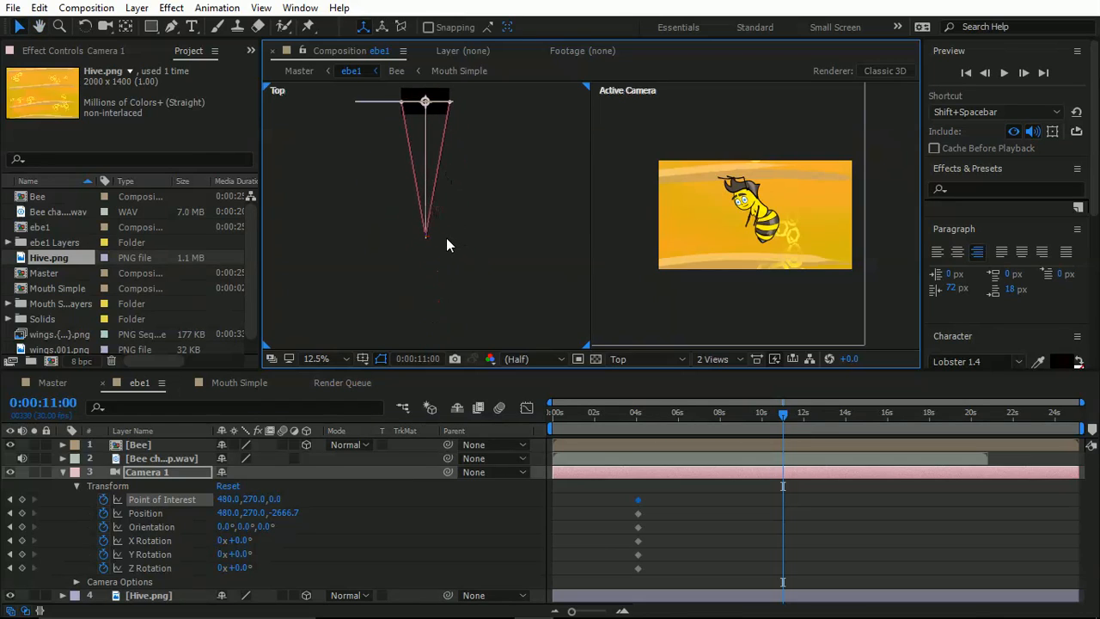
drag(459, 238, 474, 172)
drag(479, 241, 473, 190)
scroll(471, 205, up, 1)
scroll(441, 245, up, 1)
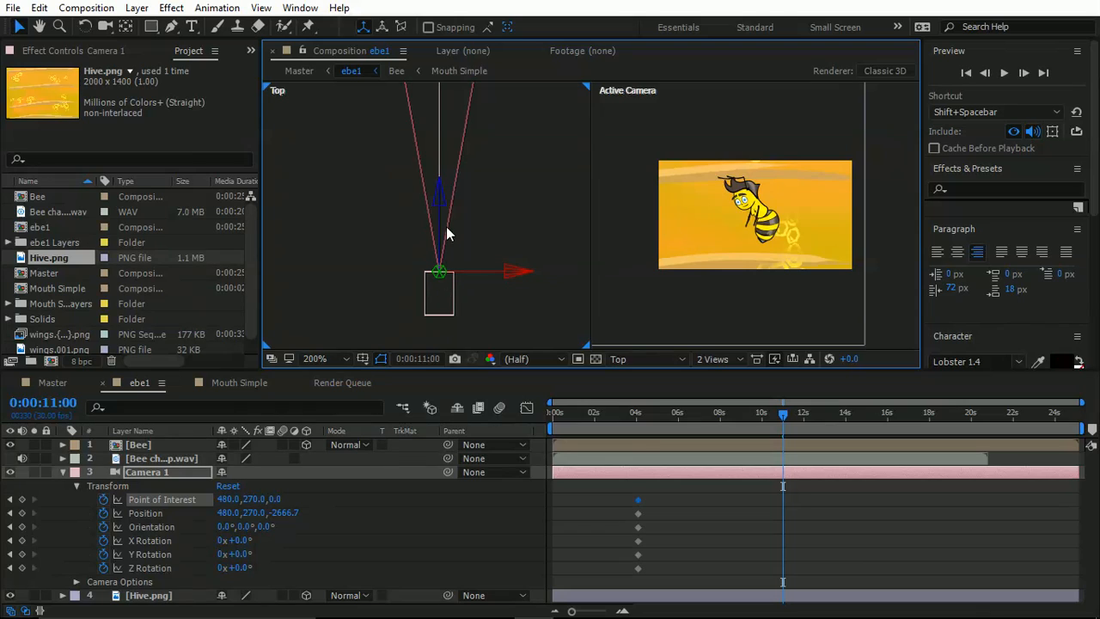
drag(440, 203, 410, 17)
key(ctrl+z)
key(ctrl+z)
Step: At 0:00:10:28, move Camera 1 in the Top view to Position 300.0, 270.0, -2649.7, with its Point of Interest at 300.0, 270.0, 17.0
click(442, 198)
click(437, 282)
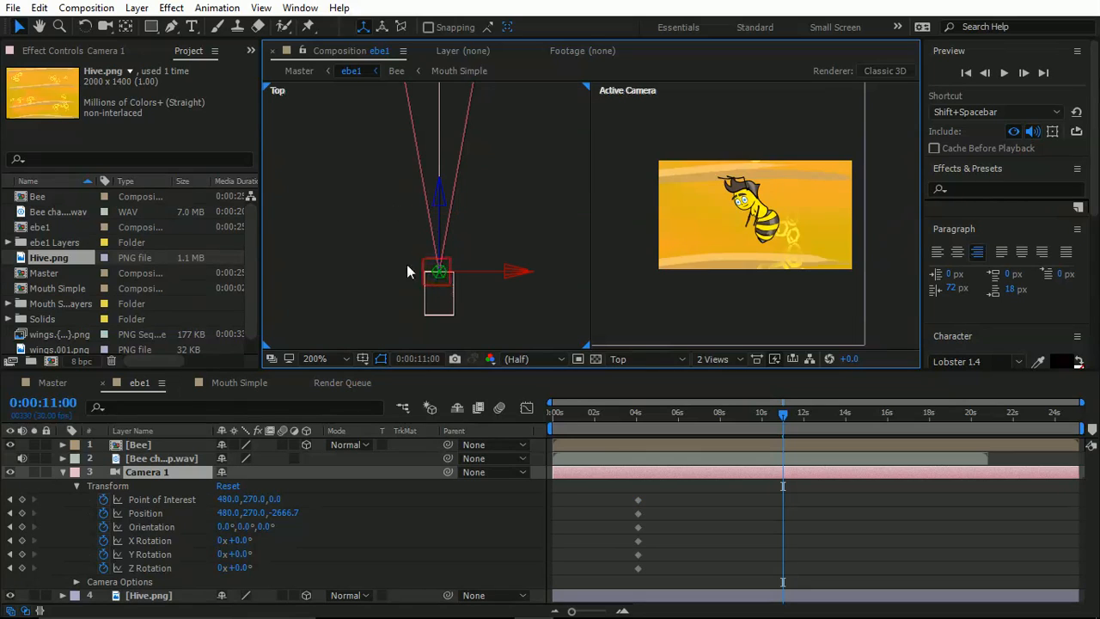
drag(638, 421, 781, 424)
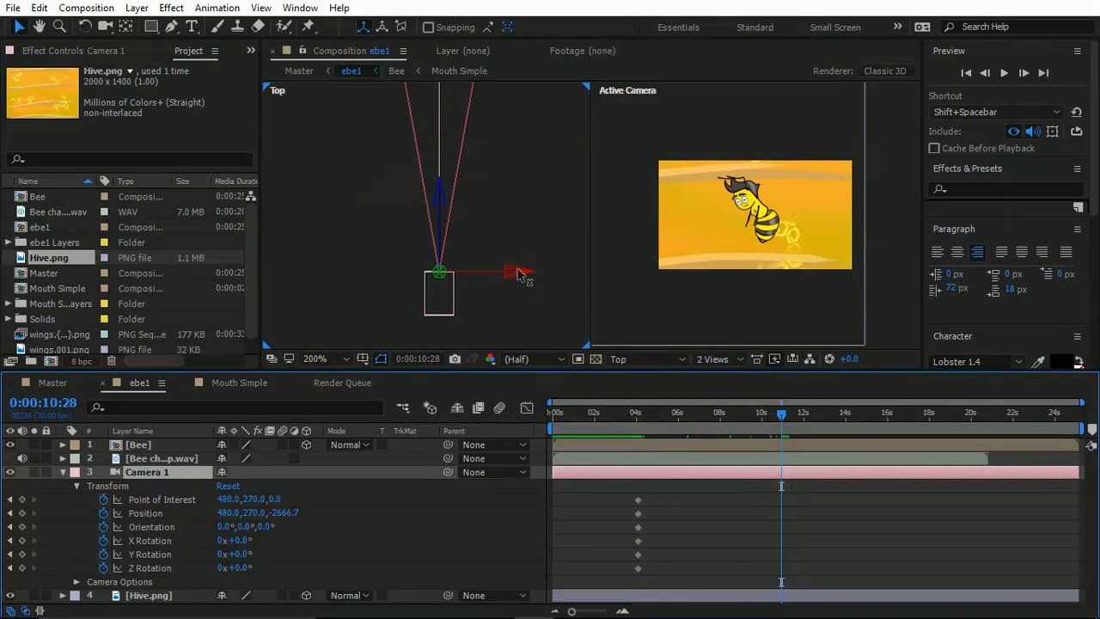
drag(517, 277, 454, 308)
key(h)
key(v)
key(h)
key(v)
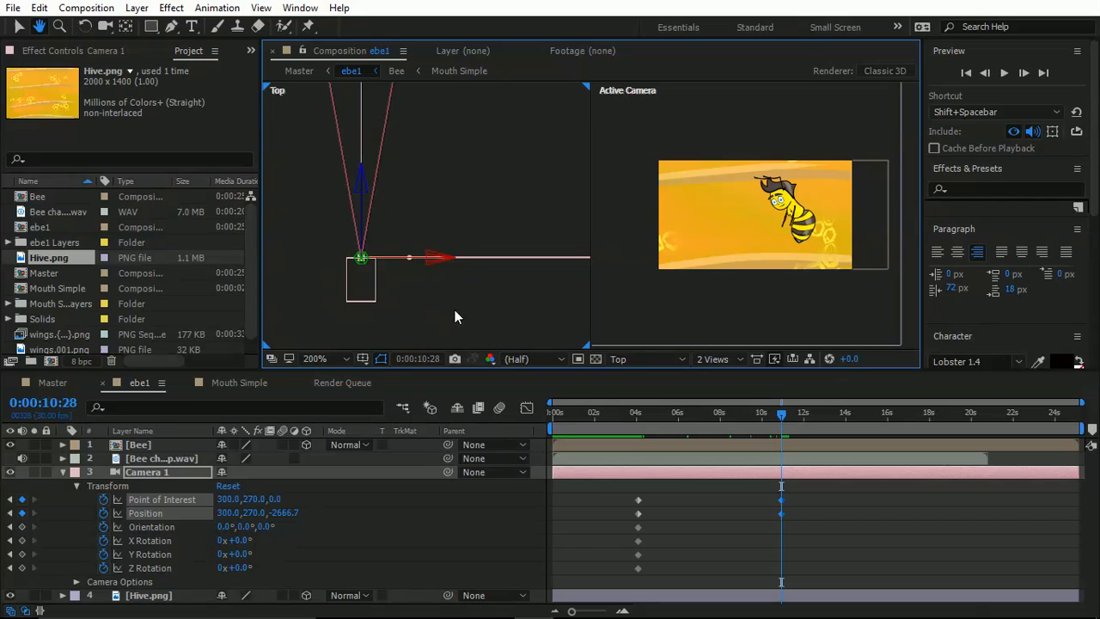
drag(365, 194, 364, 168)
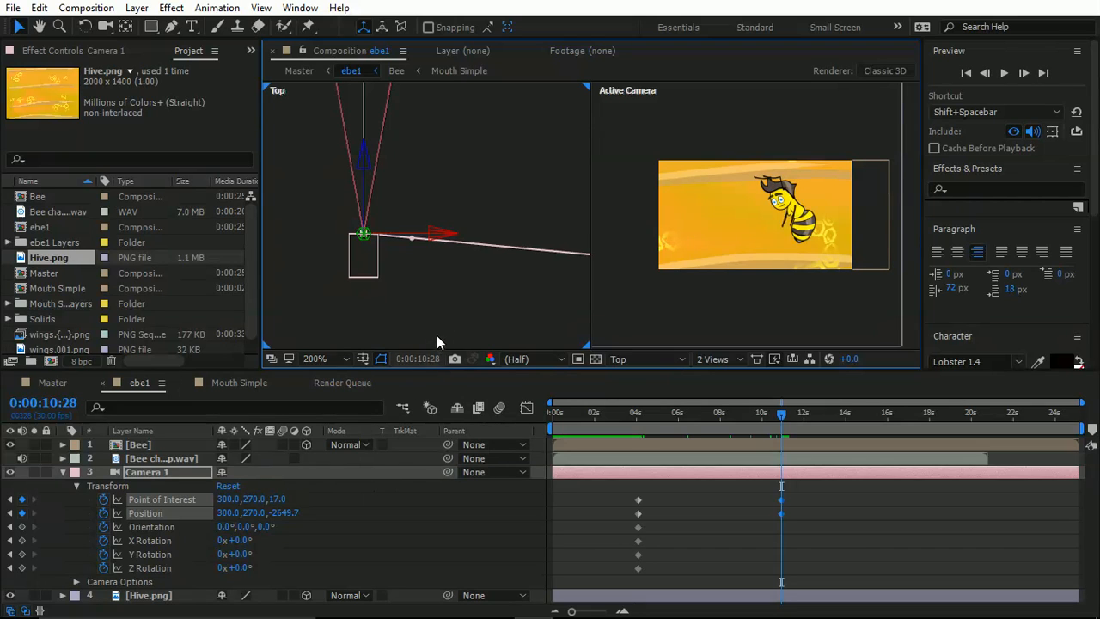
Step: Play back the Camera 1 move from 0:00:04:01
mouse_move(649, 420)
mouse_down()
mouse_move(626, 417)
mouse_move(637, 418)
mouse_up()
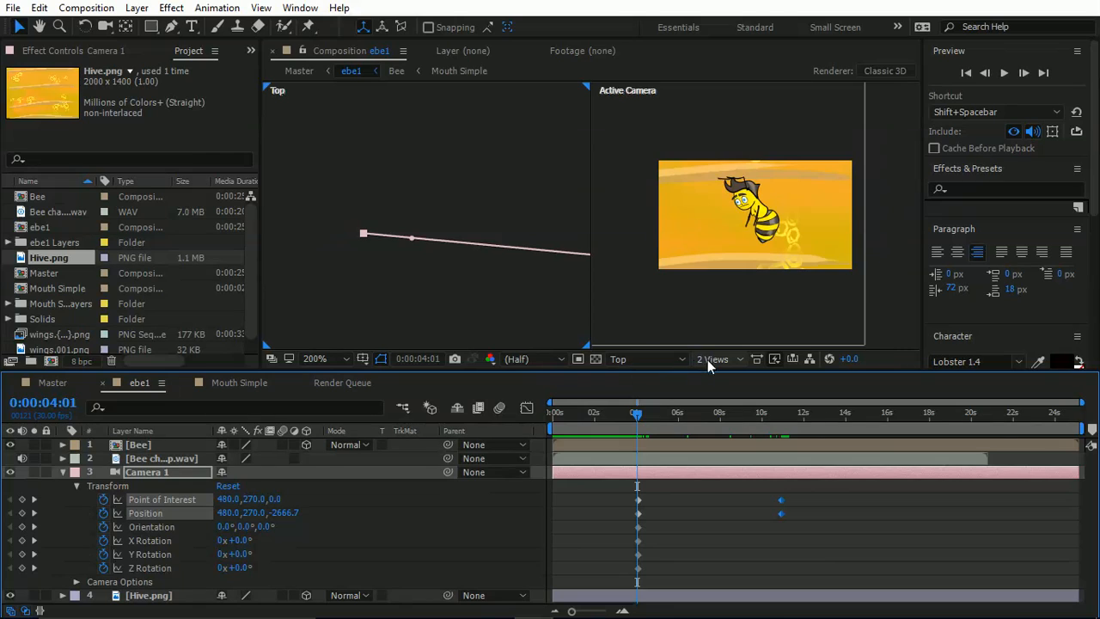
key(space)
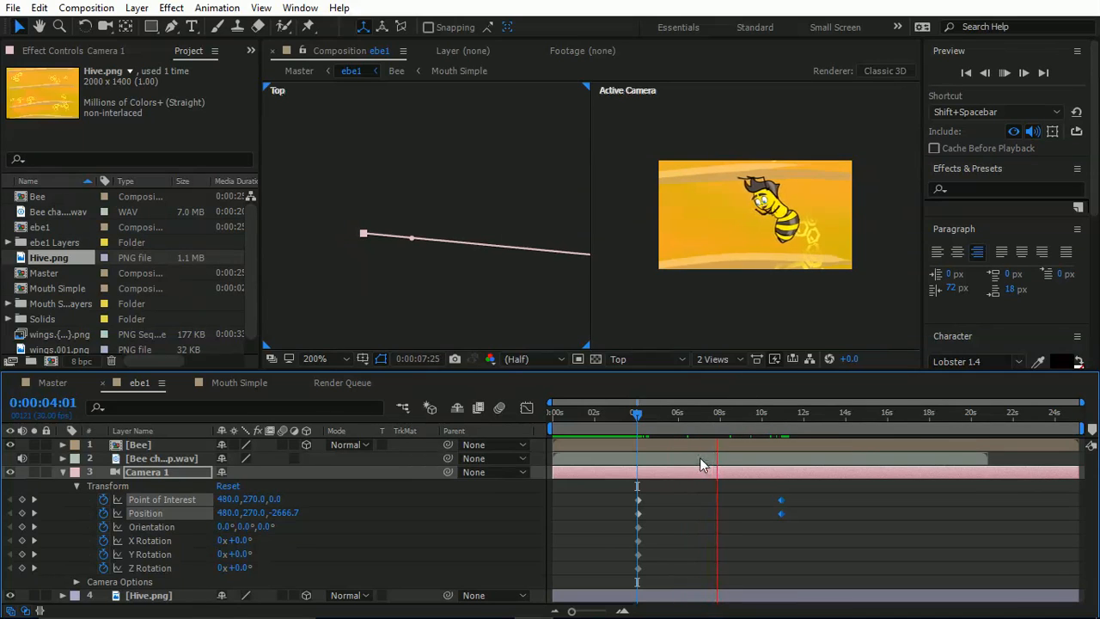
key(space)
Step: At 0:00:04:02, enable Position keyframing for the Bee layer, and shift that keyframe to about 5 seconds
drag(638, 415, 633, 448)
click(149, 442)
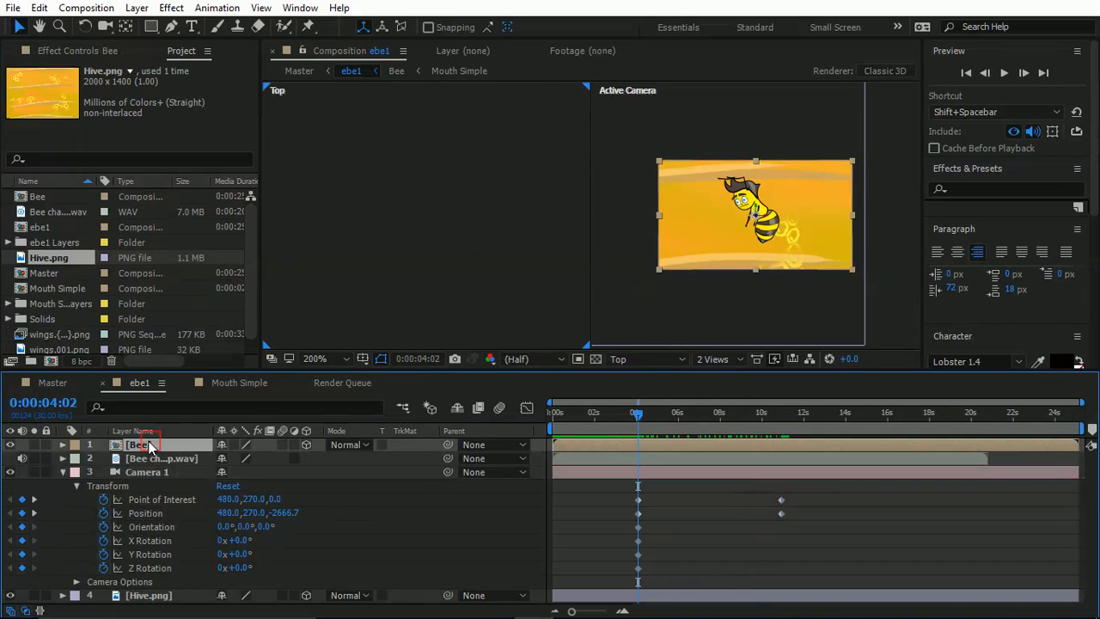
key(p)
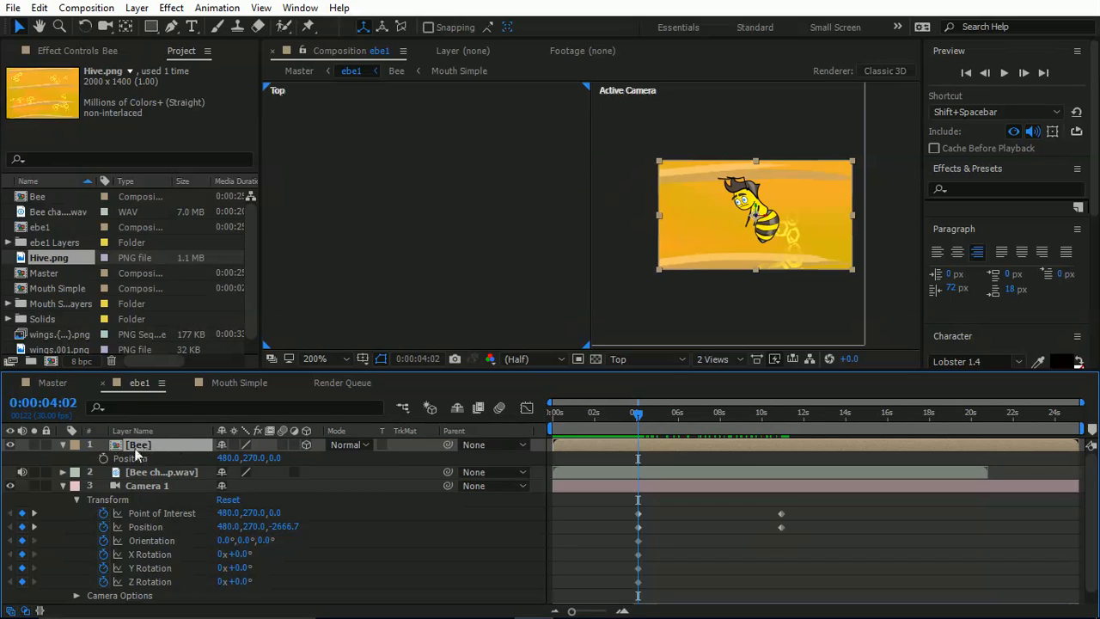
click(104, 458)
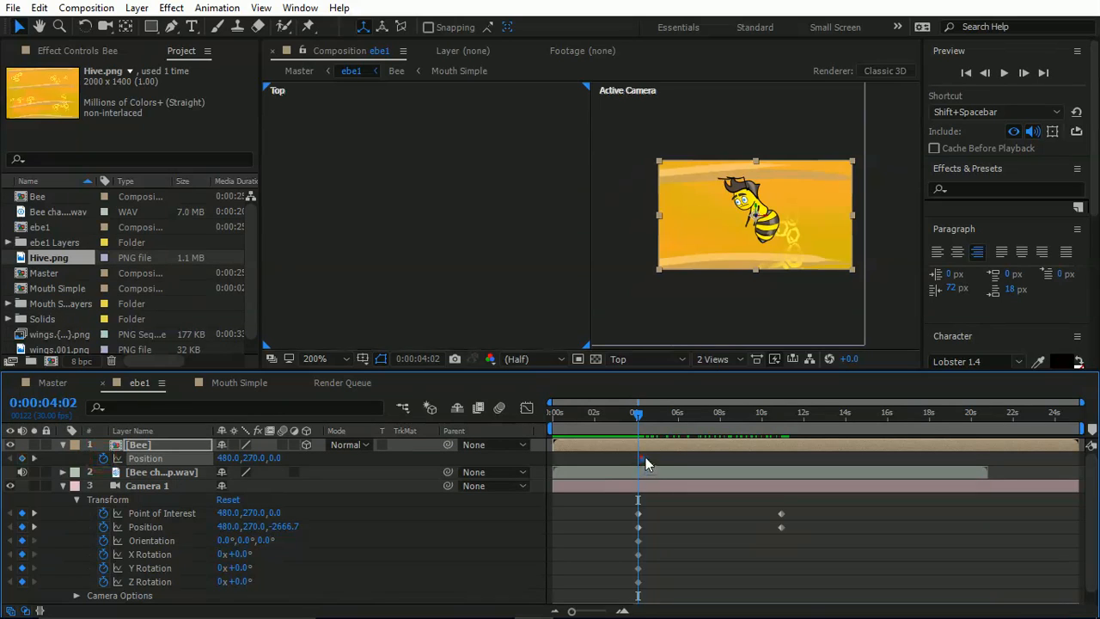
Step: Keyframe the Bee layer well to the right at 0:00:00:00 and at Position 205.8, 266.0, 0.0 at 0:00:11:04
drag(637, 413, 536, 412)
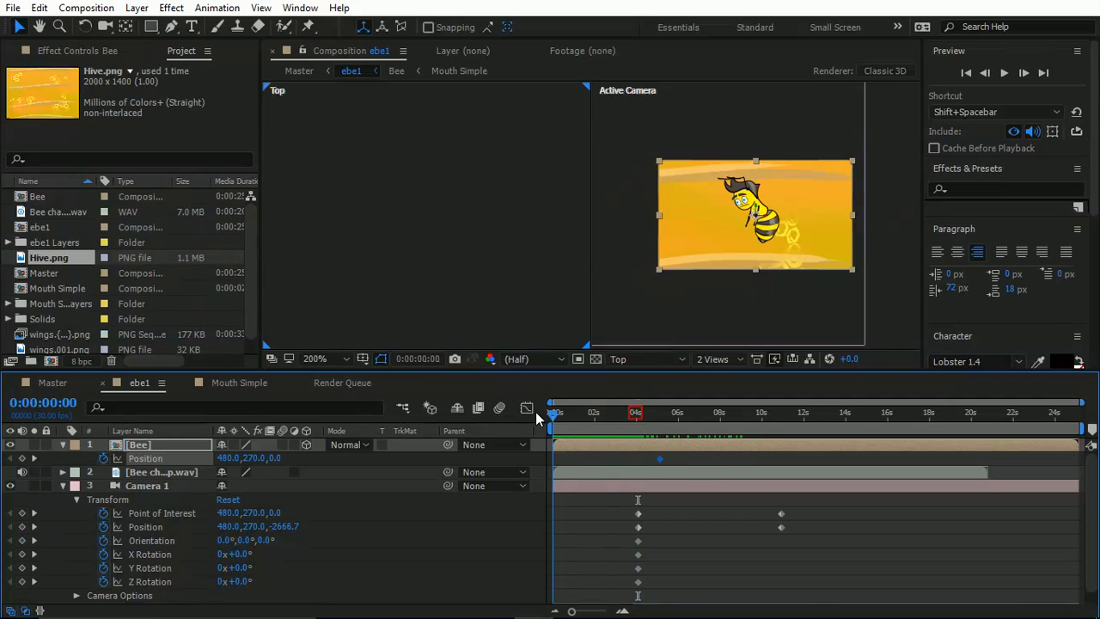
drag(765, 211, 892, 213)
drag(554, 418, 786, 427)
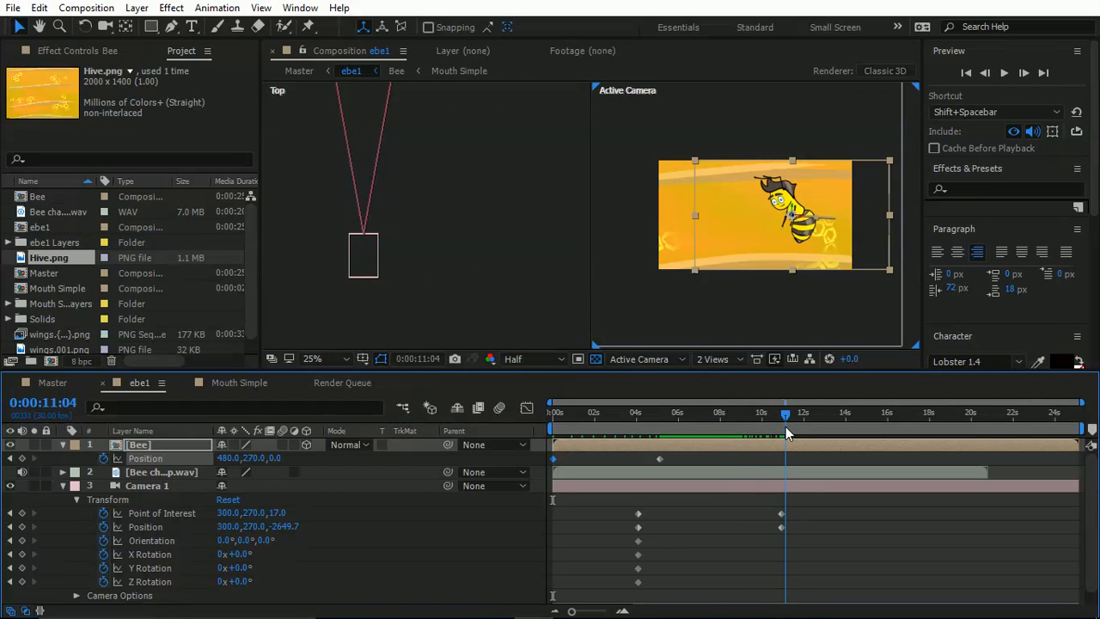
drag(784, 200, 723, 197)
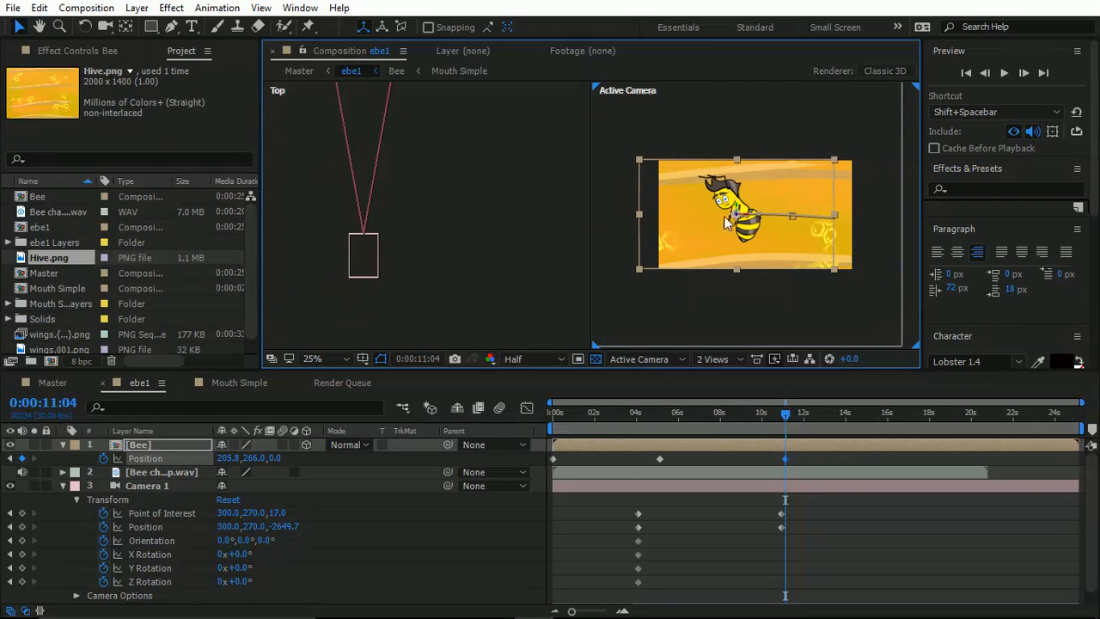
Step: Preview the combined bee and camera animation from 0:00:02:15, and check the stretch up to 0:00:13:16
drag(582, 415, 609, 417)
key(space)
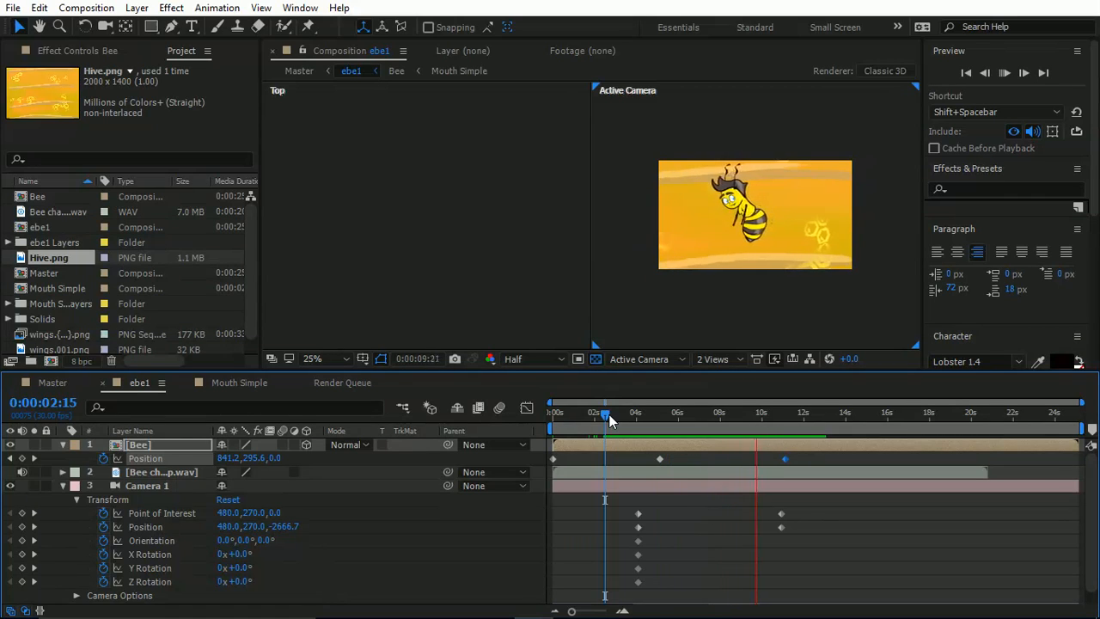
key(space)
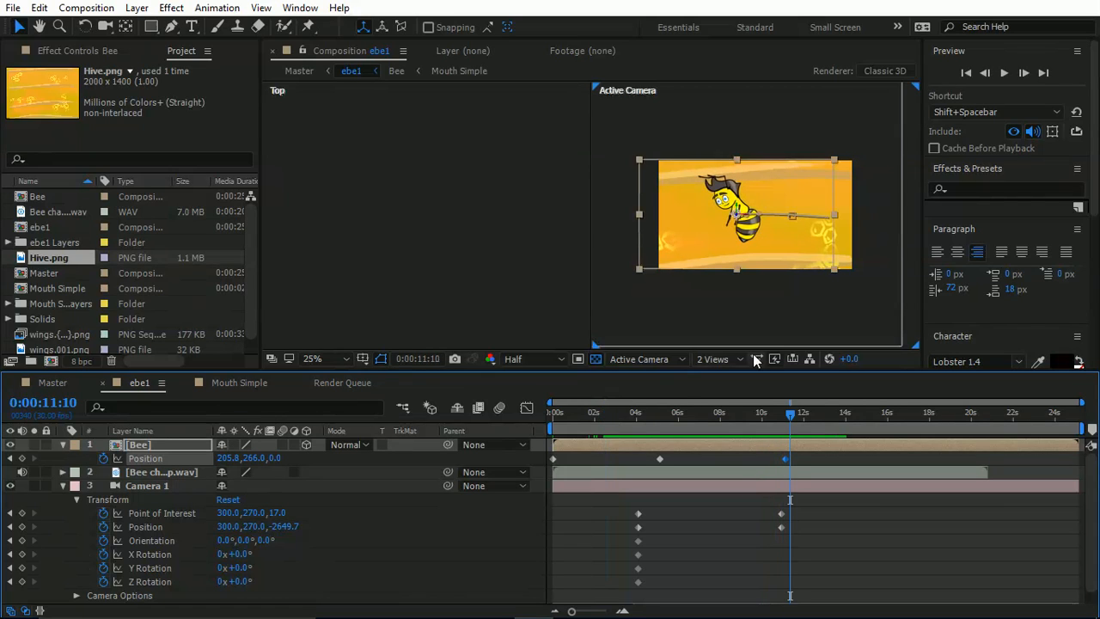
drag(643, 417, 804, 444)
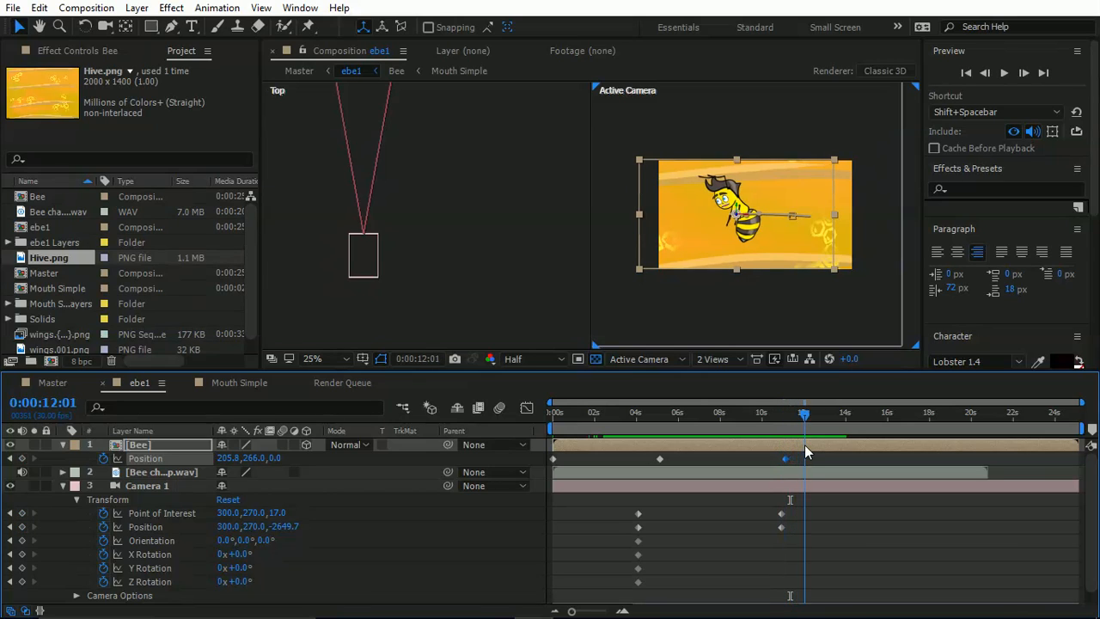
key(space)
key(space)
drag(814, 418, 832, 422)
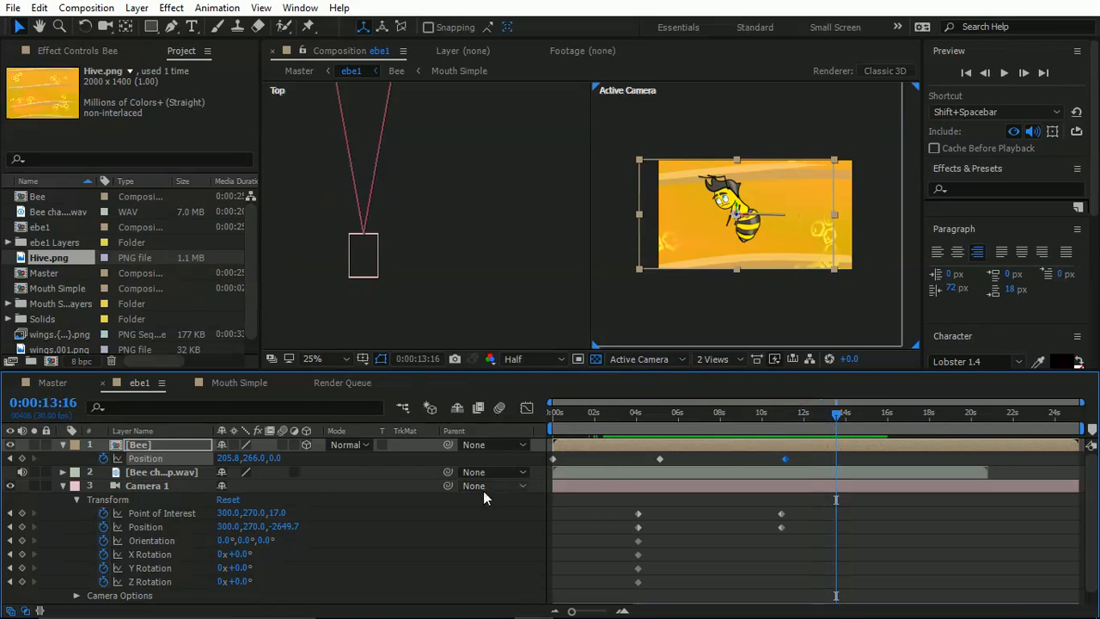
Step: Display the waveform of the Bee chat up.wav layer, and move the Bee's last Position keyframe back to about 10 seconds, where the speech pauses
click(154, 473)
key(l)
key(l)
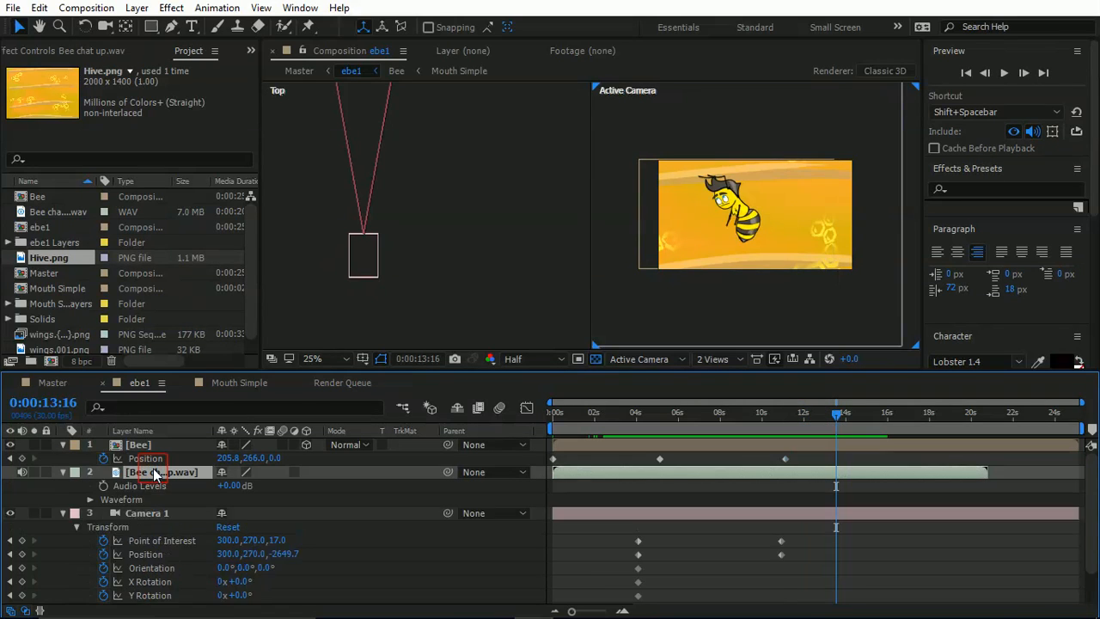
click(785, 460)
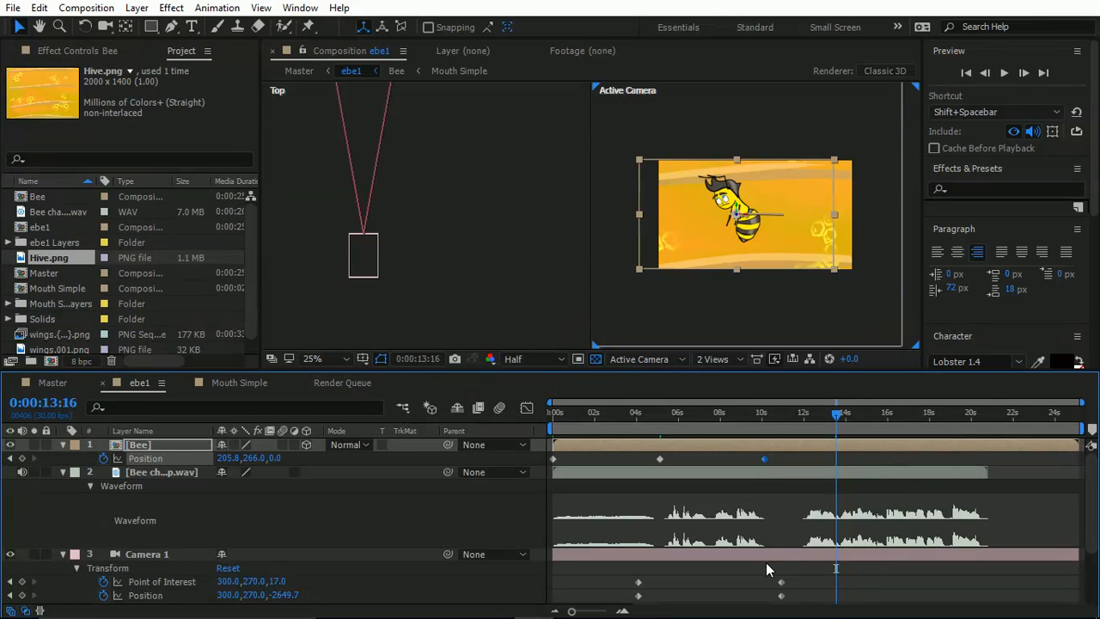
Step: Align Camera 1's last Point of Interest and Position keyframes with the Bee's last keyframe, and set the current time to 0:00:10:05
scroll(769, 561, down, 1)
drag(799, 531, 768, 560)
scroll(768, 561, down, 1)
scroll(769, 560, up, 2)
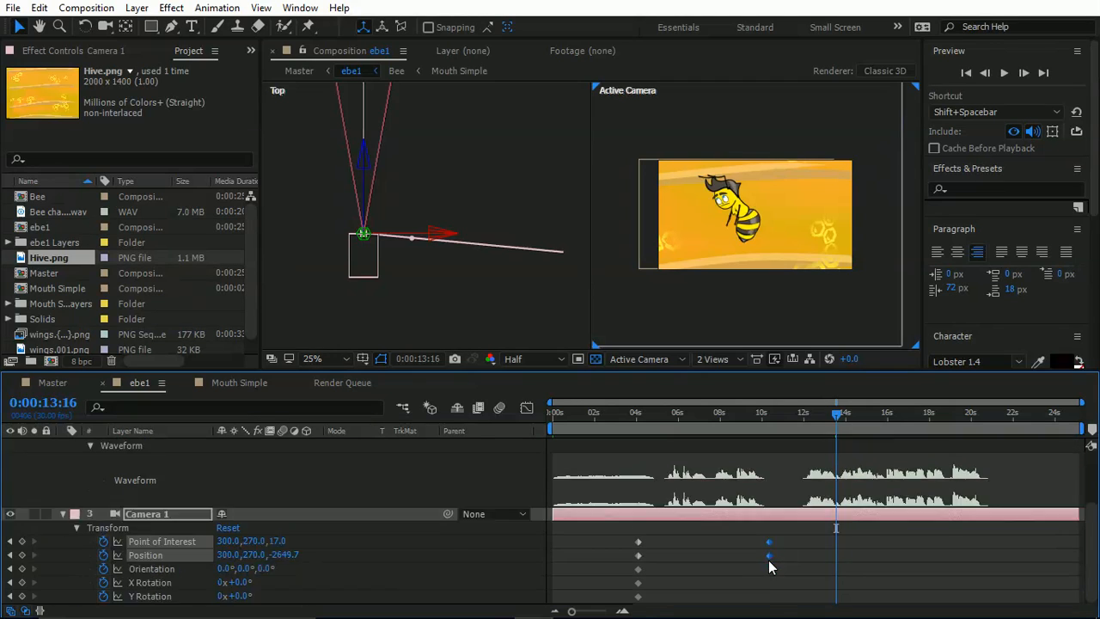
drag(772, 416, 801, 421)
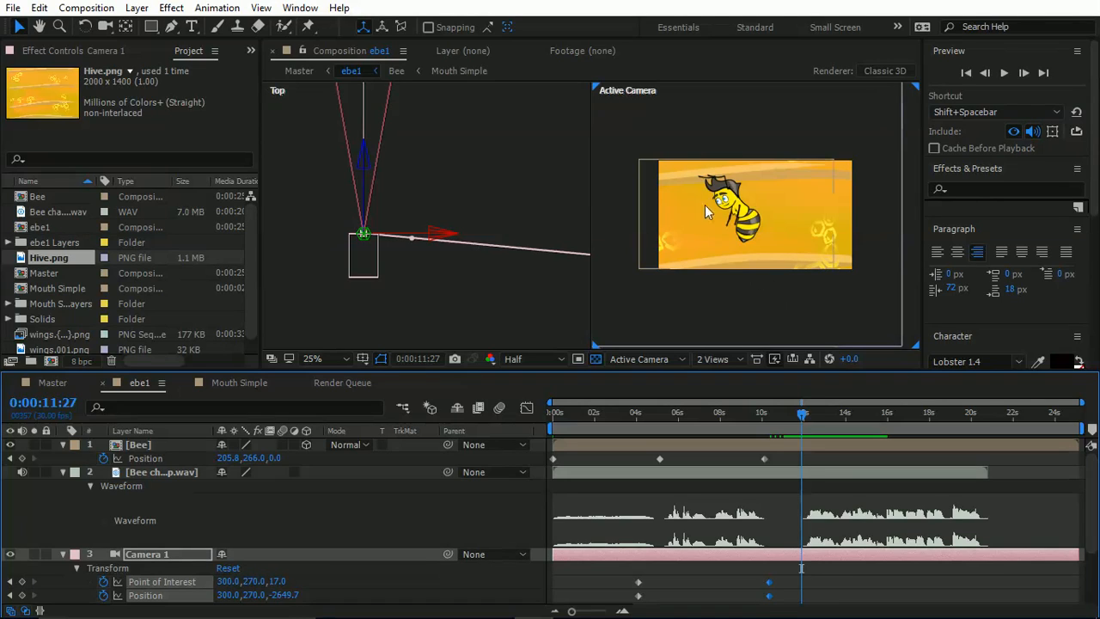
drag(780, 422, 770, 425)
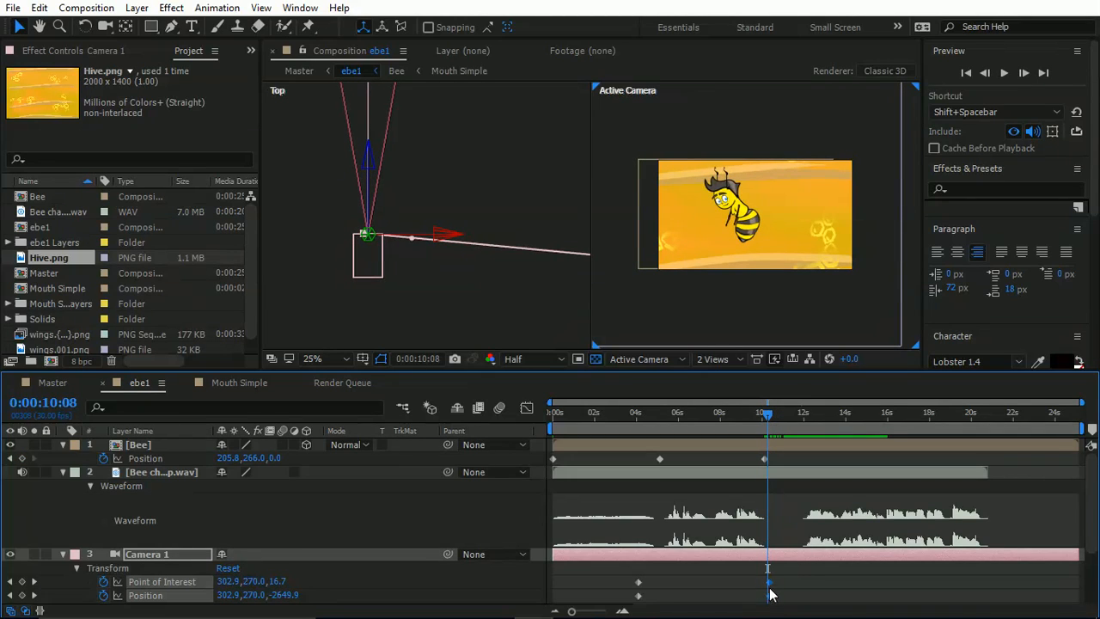
drag(770, 596, 766, 596)
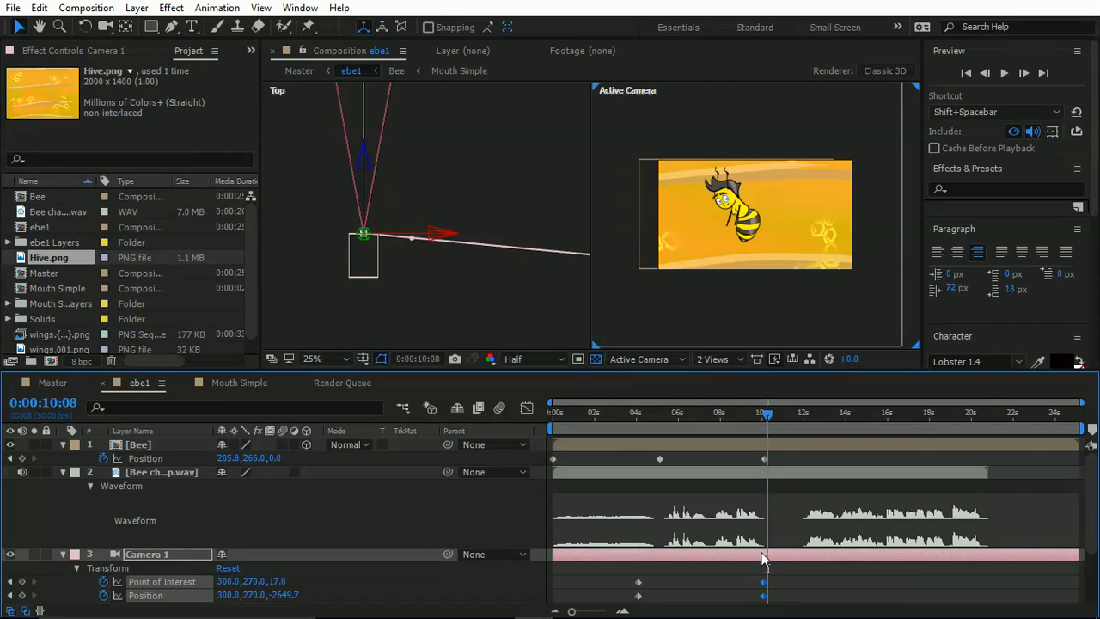
drag(768, 416, 765, 421)
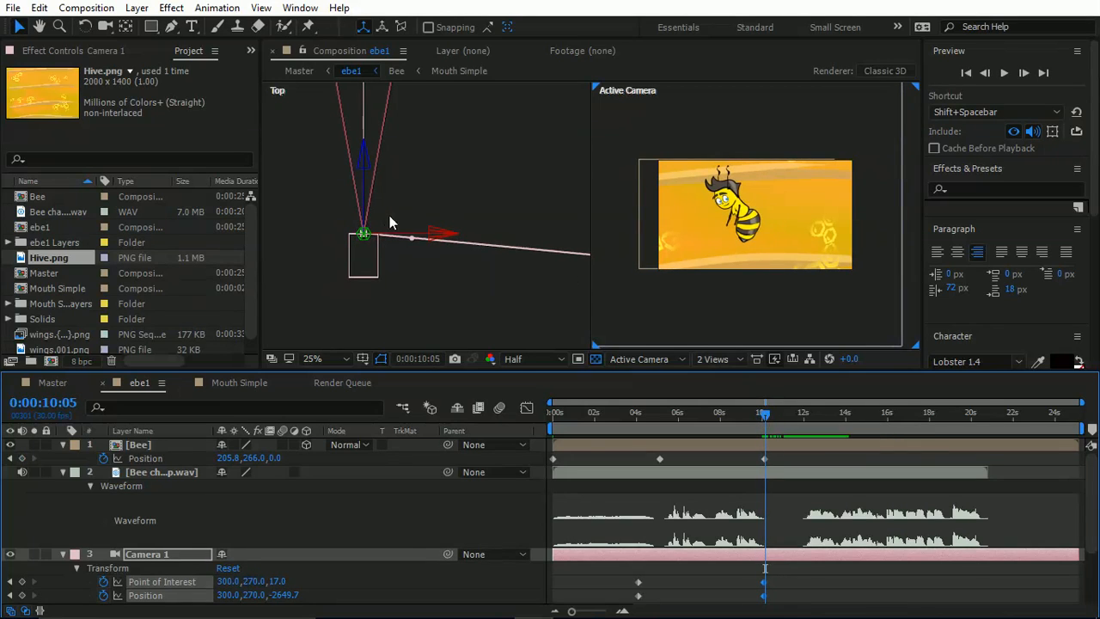
Step: Try pulling Camera 1 back along Z to Position 300.0, 270.0, -3521.7 at 0:00:10:05, and undo the move
scroll(419, 194, down, 3)
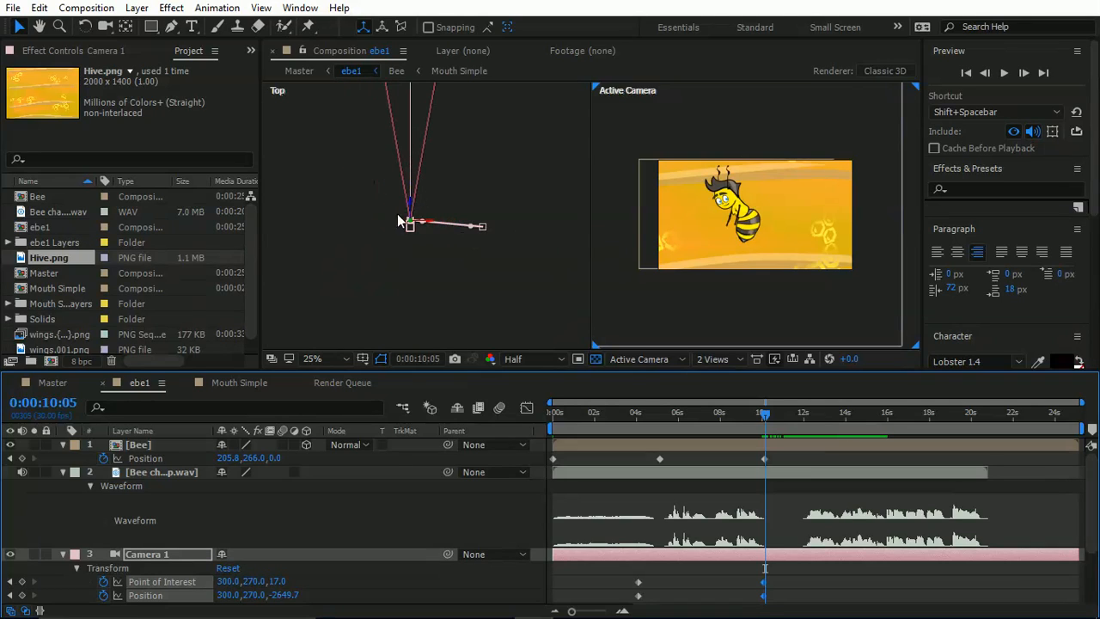
click(160, 554)
drag(411, 204, 396, 551)
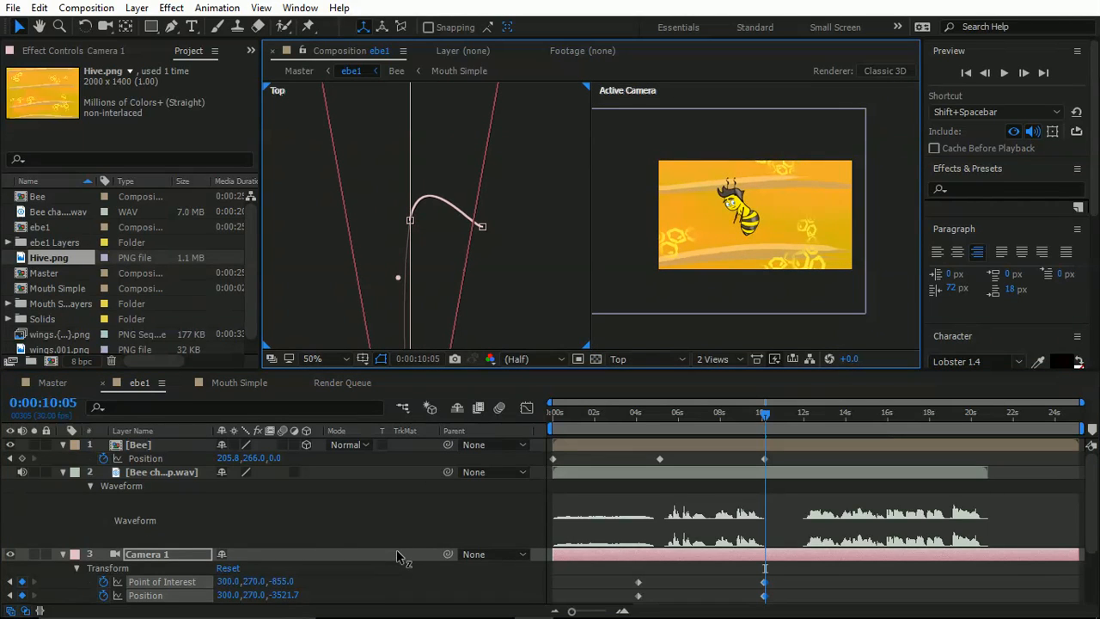
key(ctrl+z)
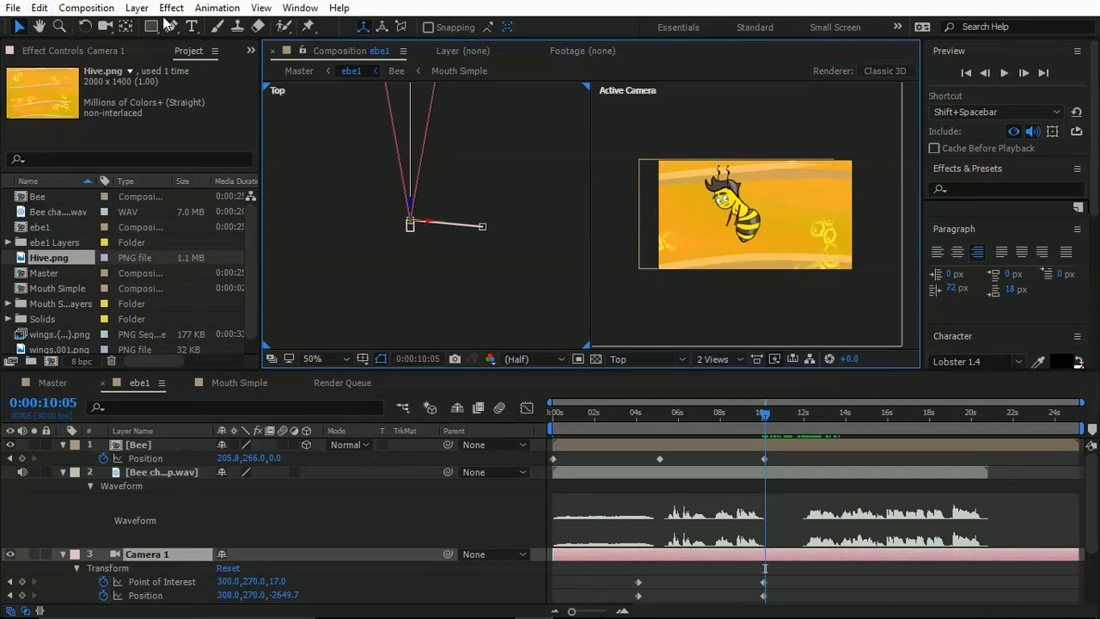
Step: Duplicate Camera 1 and trim the start of the copy to 0:00:10:05
click(152, 553)
key(ctrl+d)
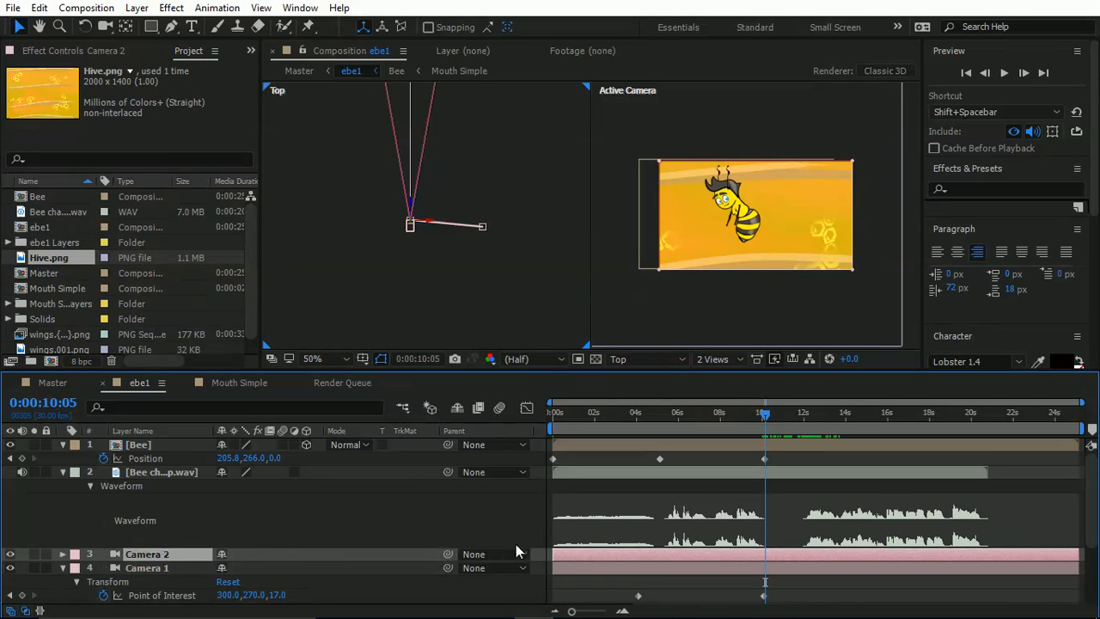
drag(554, 564, 762, 579)
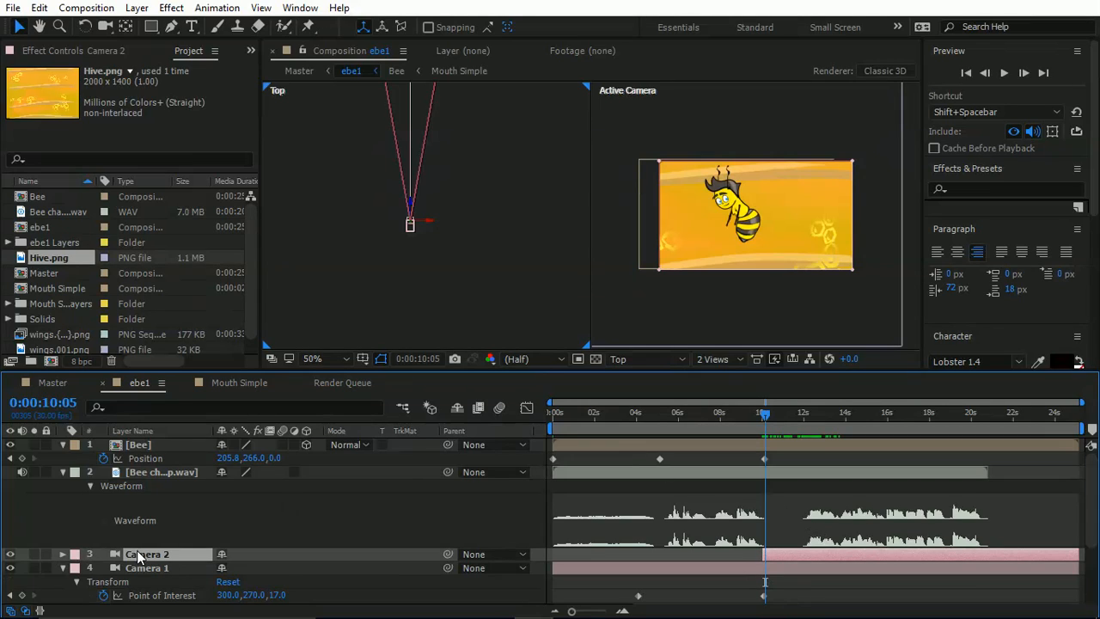
Step: Keep Camera 2 selected and lock the Camera 1 layer against accidental moves in the Top view
scroll(412, 215, down, 4)
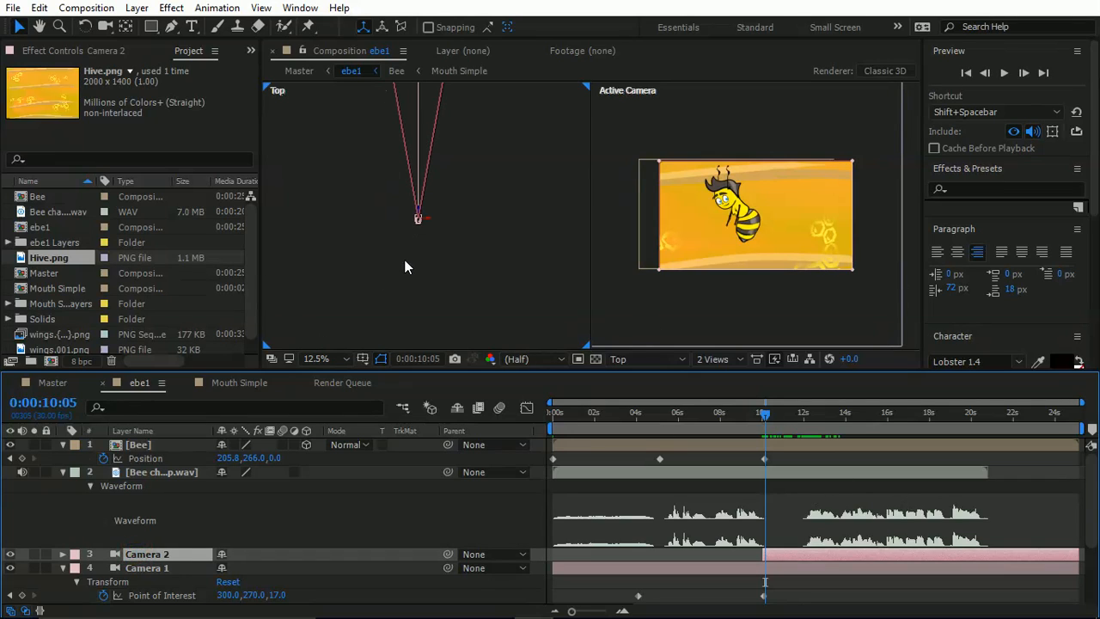
click(417, 215)
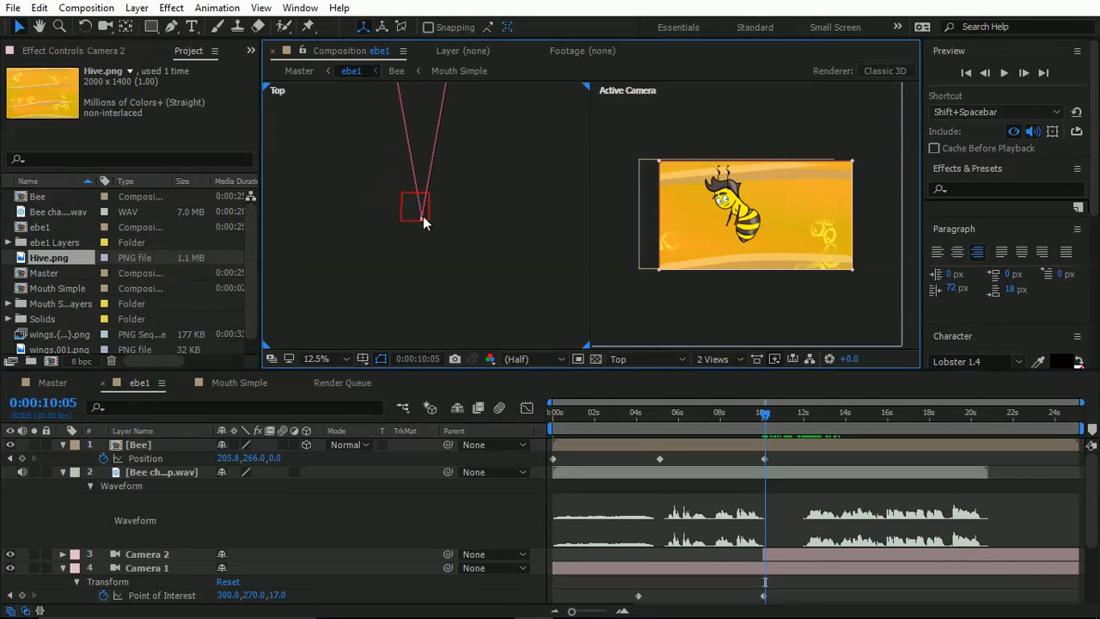
click(162, 556)
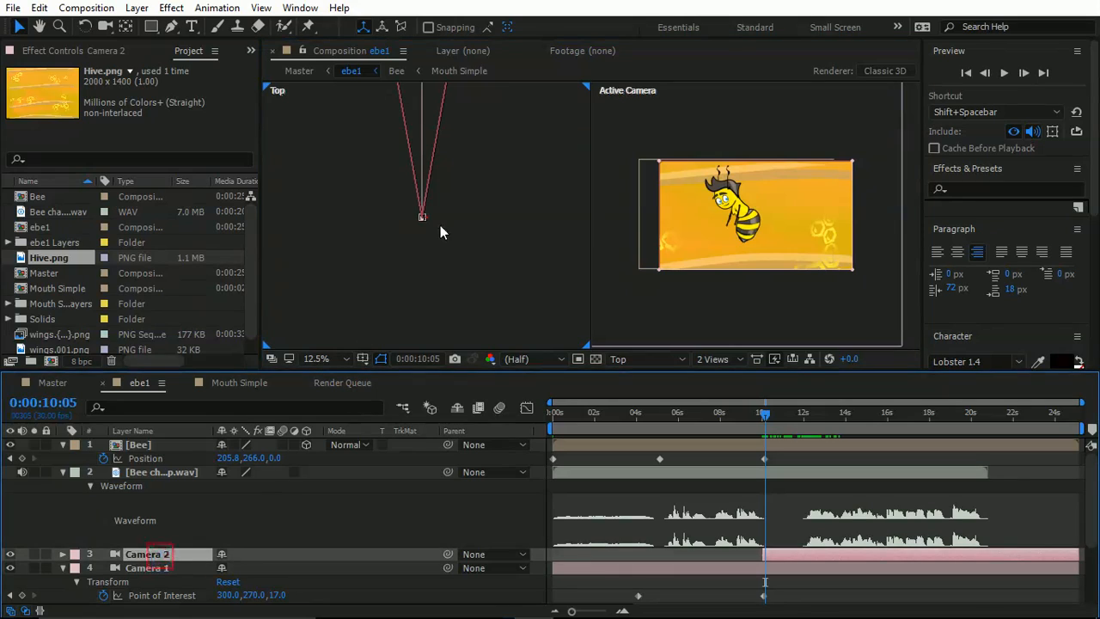
scroll(427, 221, up, 5)
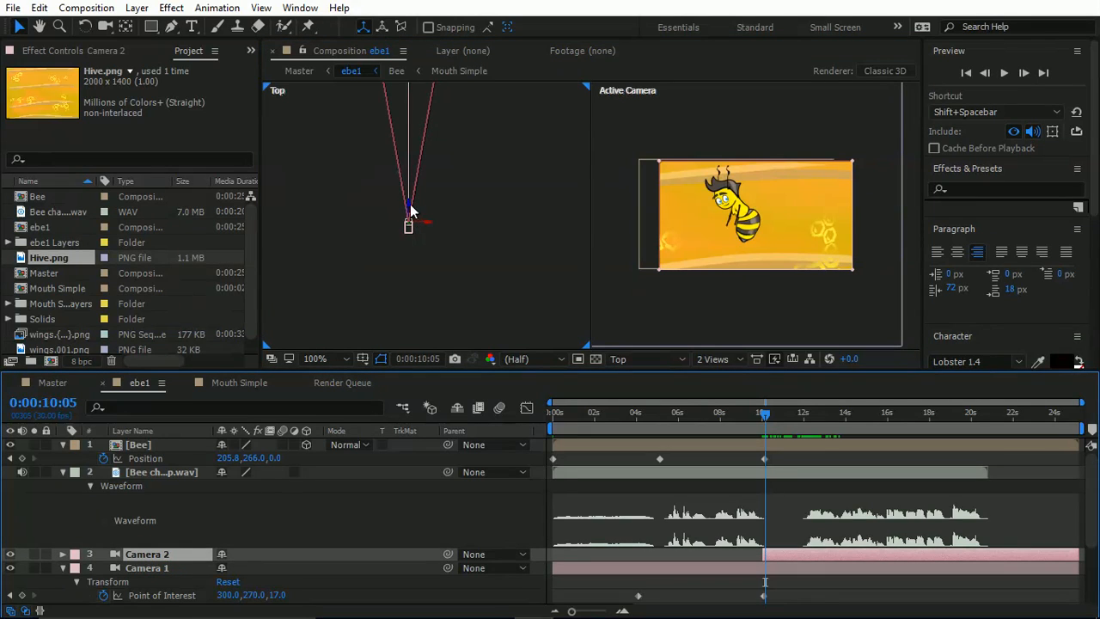
click(408, 203)
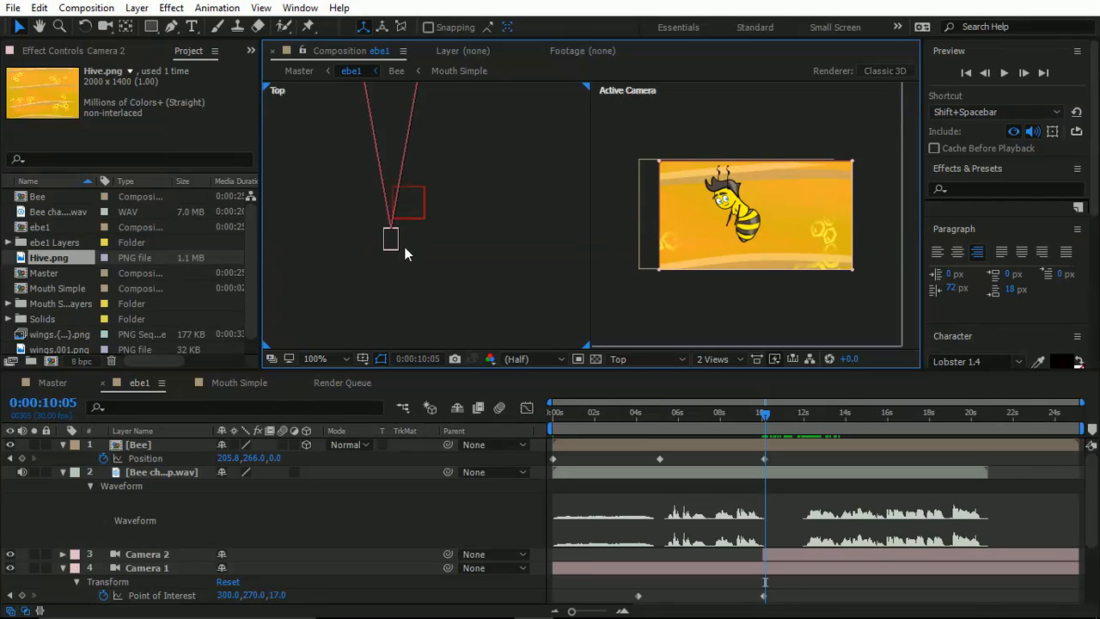
click(82, 555)
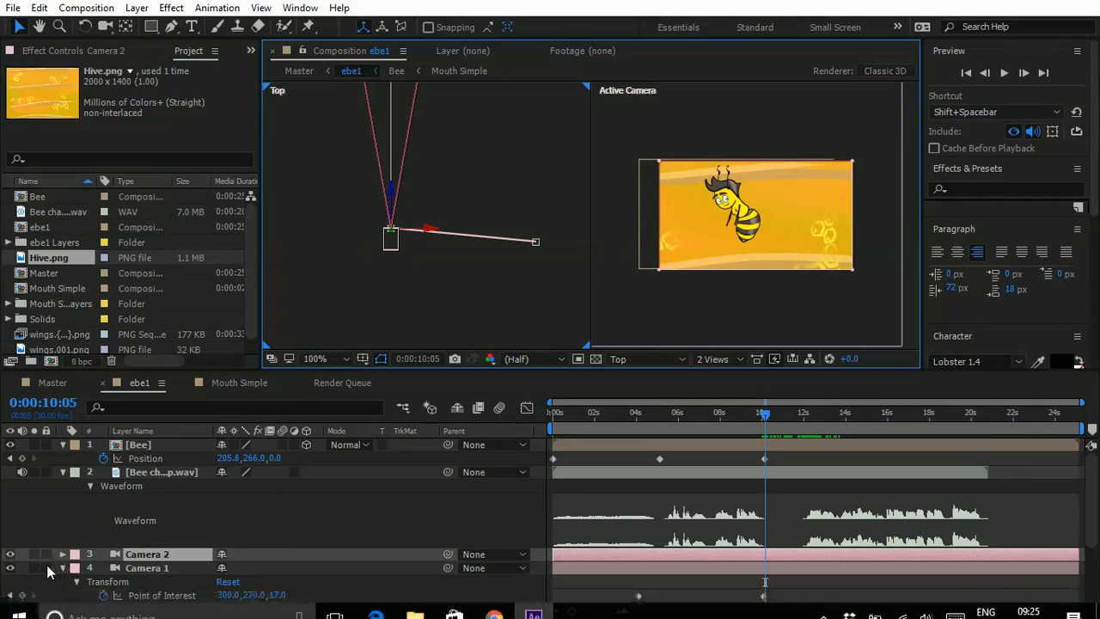
click(46, 568)
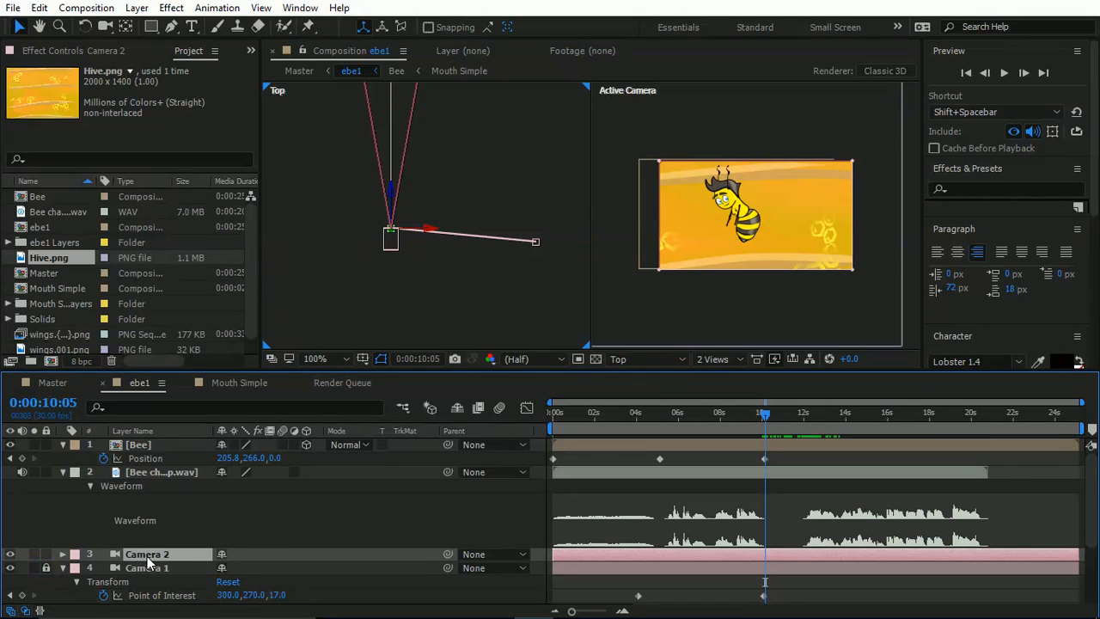
Step: Pull Camera 2 straight back along Z, behind Camera 1, in the Top view
click(393, 196)
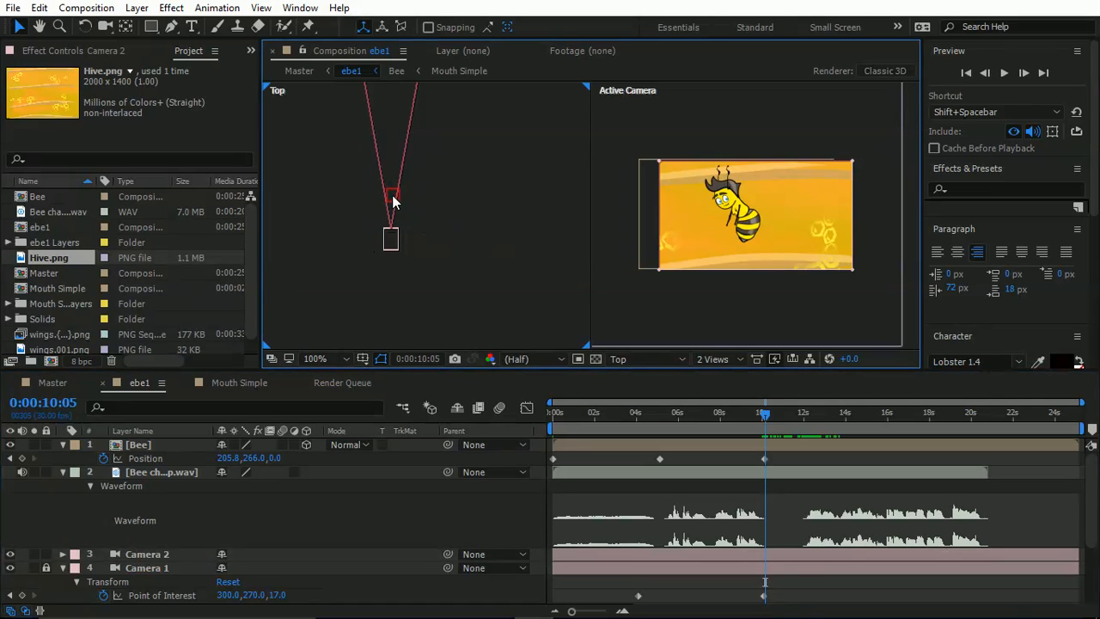
click(388, 247)
drag(391, 198, 392, 275)
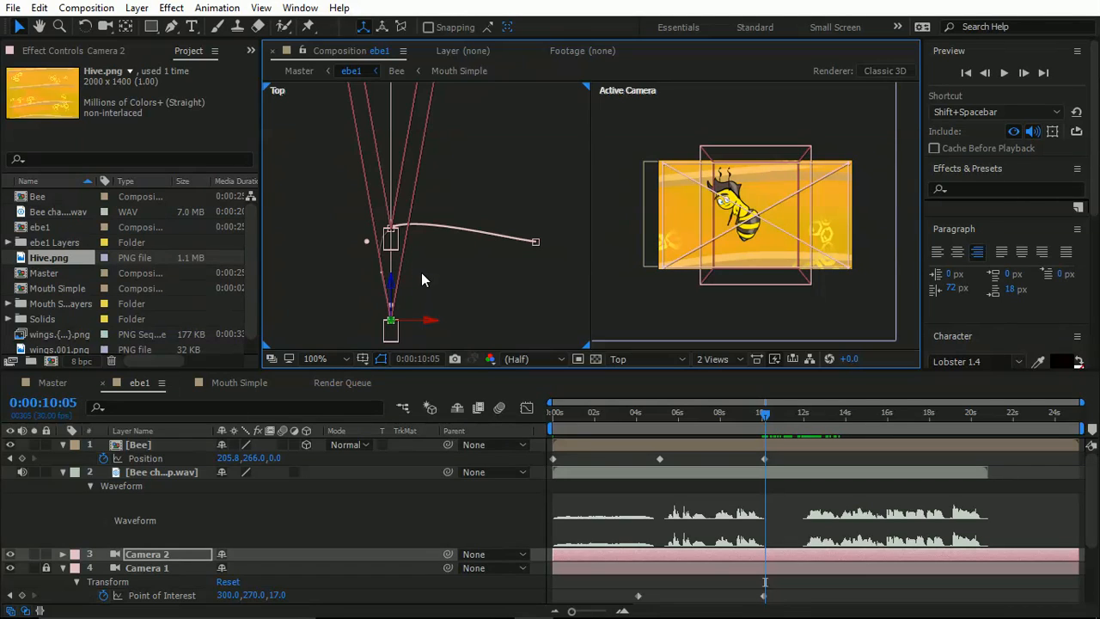
key(comma)
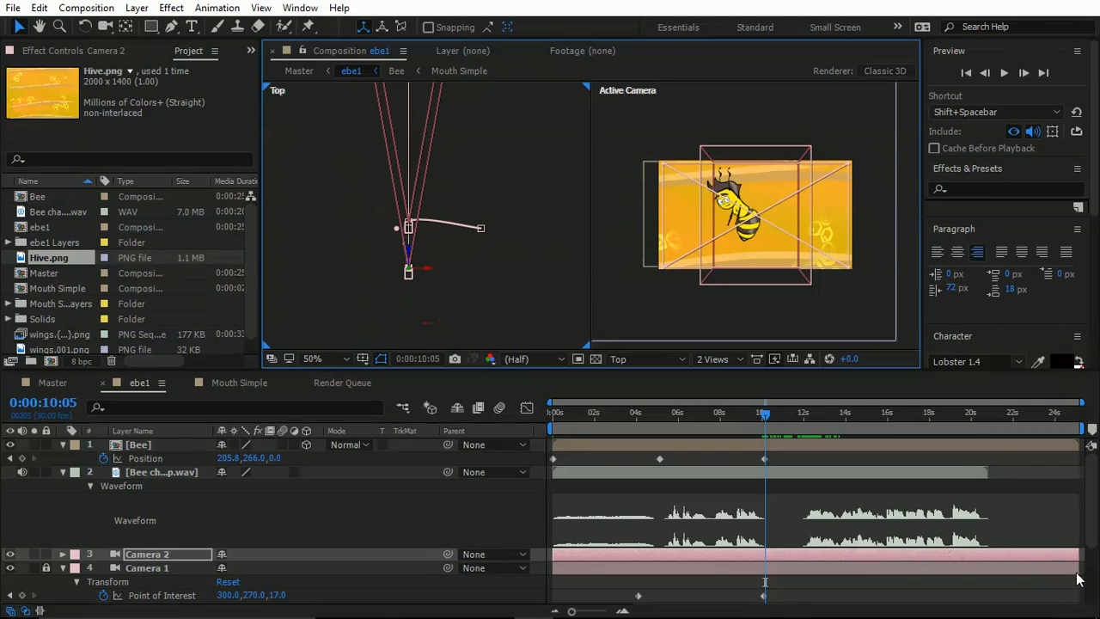
Step: Unlock Camera 1, trim its end to 0:00:10:05, and trim Camera 2's start to the same time
key(ctrl+shift+a)
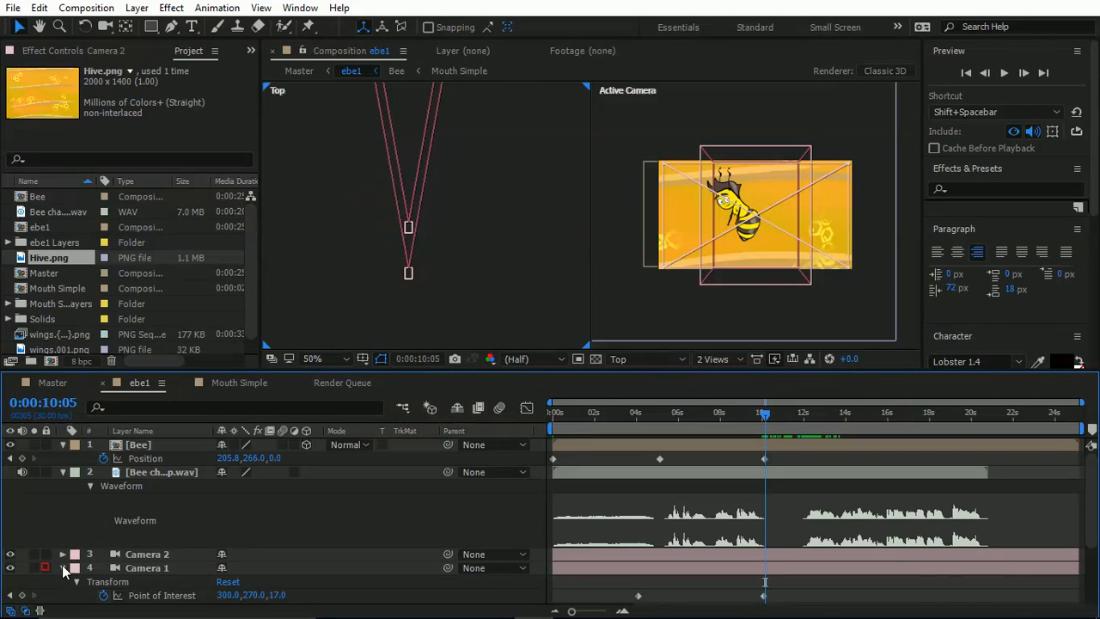
drag(1078, 571, 769, 582)
drag(765, 583, 764, 584)
drag(560, 560, 765, 568)
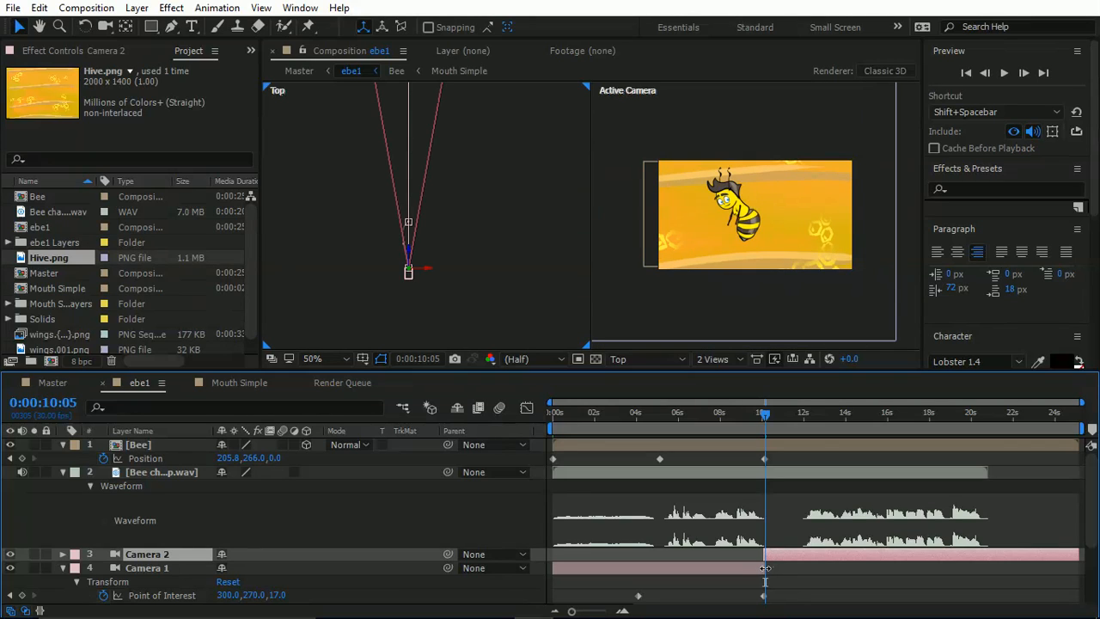
Step: Pull Camera 2 farther back along Z in the Top view, and extend Camera 1's end to about 21 seconds
drag(410, 256, 435, 387)
drag(462, 298, 494, 201)
drag(765, 567, 989, 568)
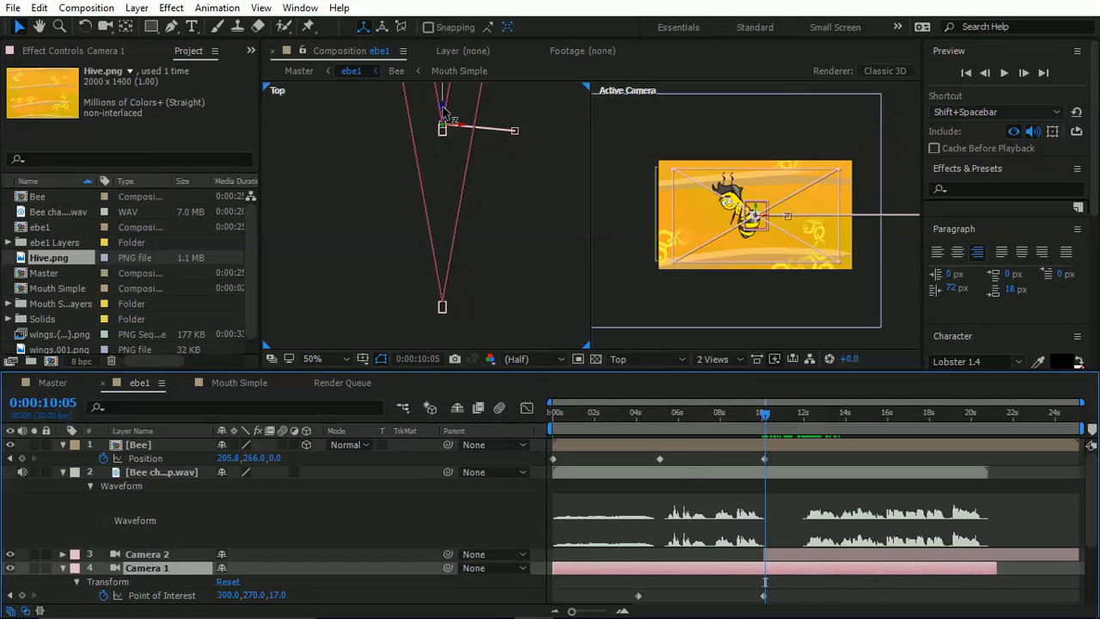
Step: Try pulling Camera 1 back along Z, undo the move, and lock the Camera 1 layer
drag(443, 110, 447, 234)
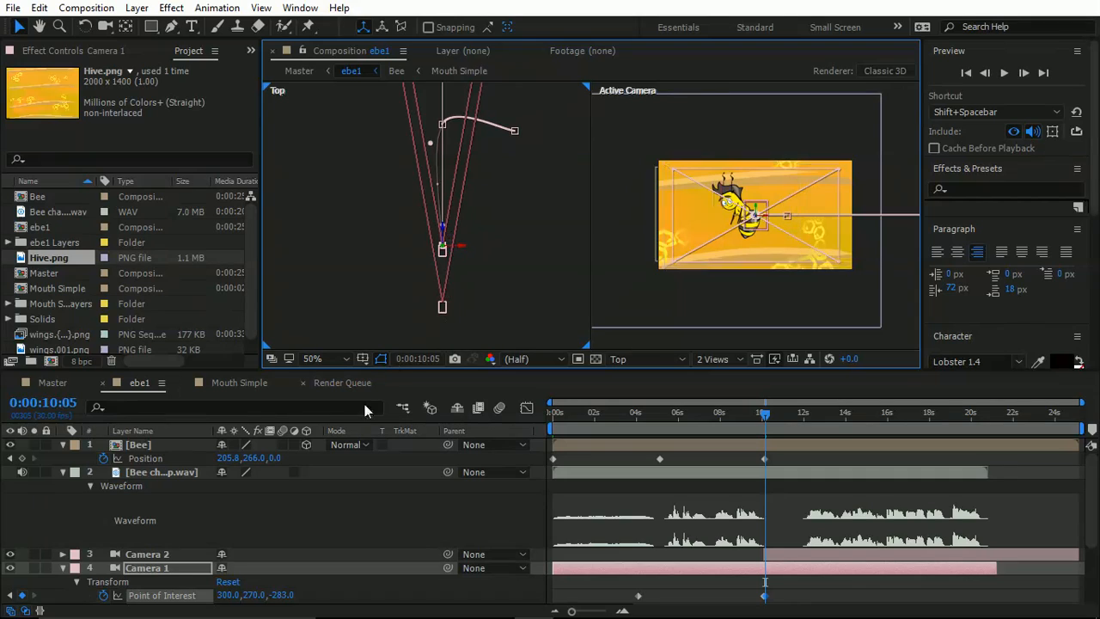
key(ctrl+z)
click(48, 567)
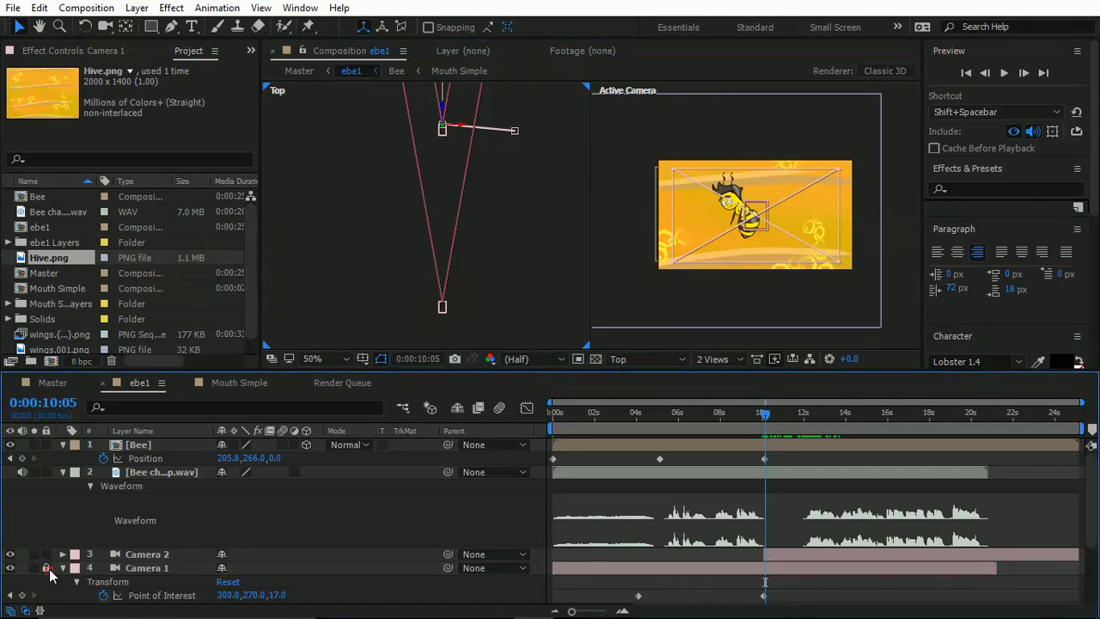
Step: Pull Camera 2 back in the Top view to Position 300.0, 270.0, -3279.7, and reveal its Transform properties
click(137, 554)
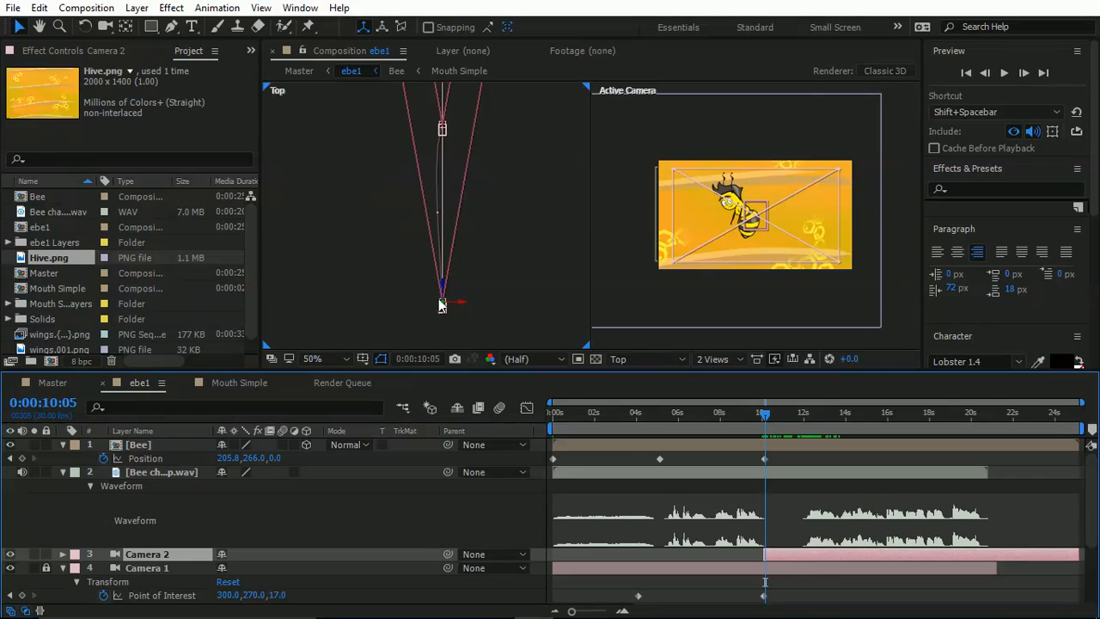
drag(442, 285, 459, 292)
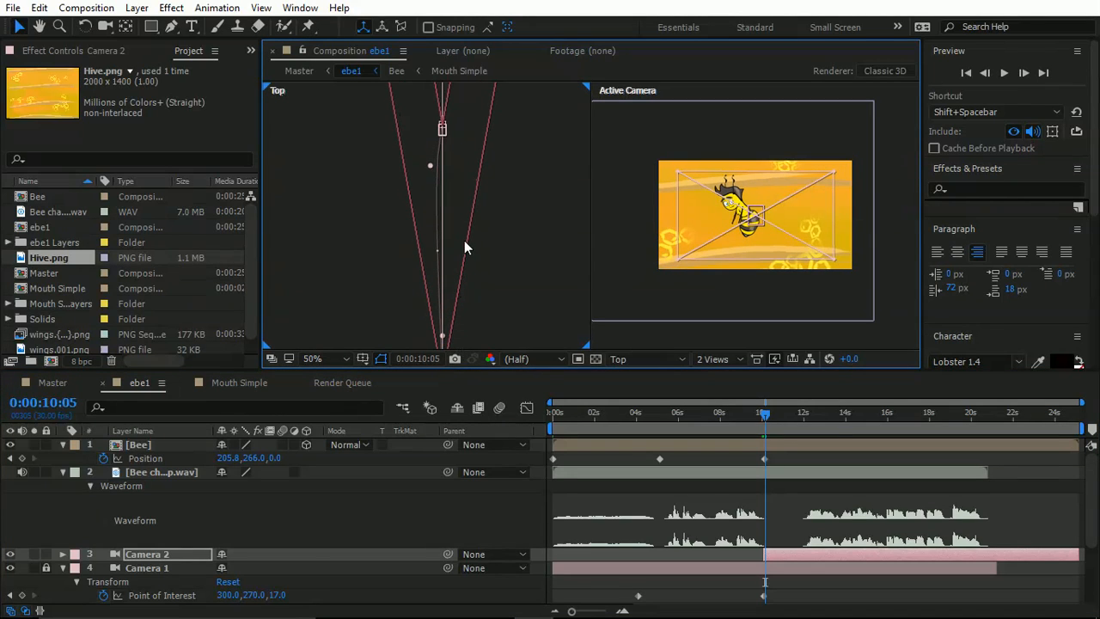
scroll(473, 267, down, 4)
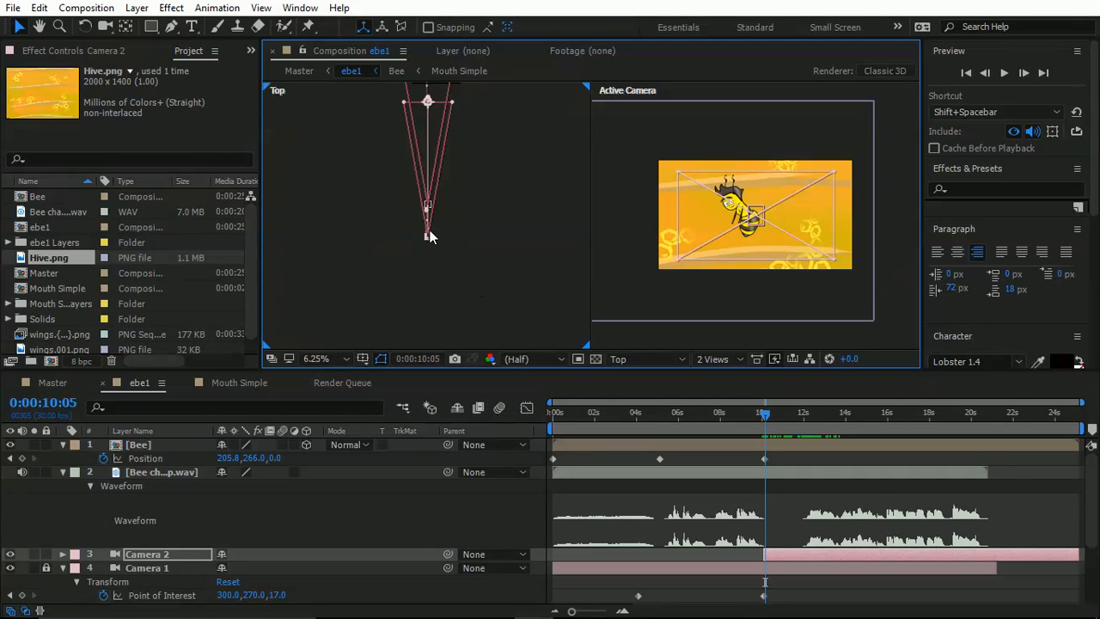
click(63, 554)
click(76, 568)
scroll(76, 574, down, 2)
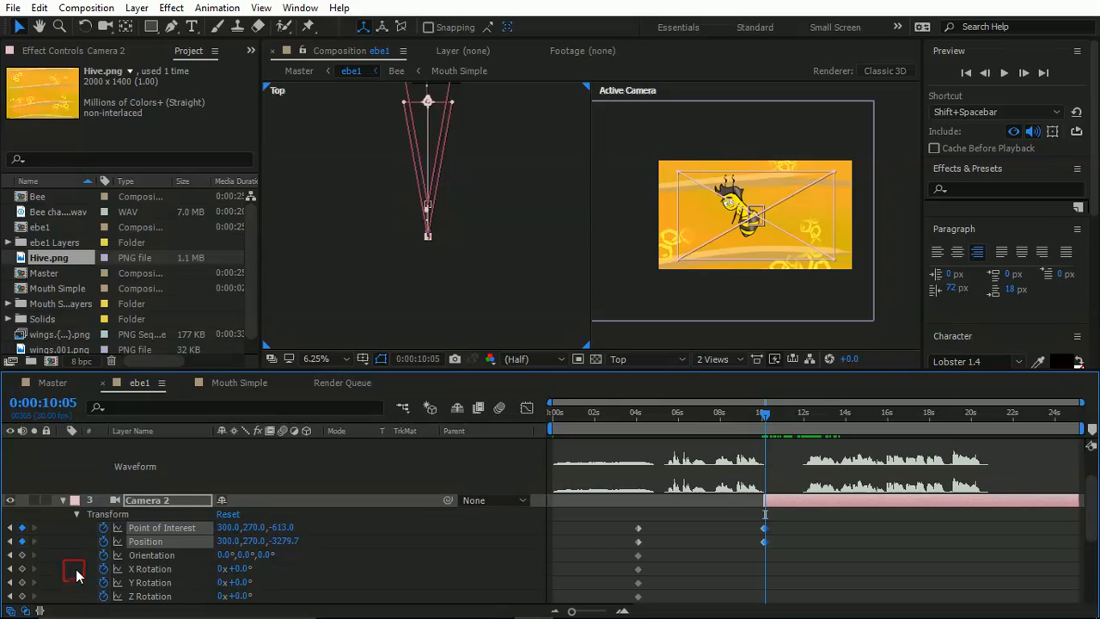
click(76, 514)
click(76, 514)
Step: Set Camera 2's Z position to -4134.7, leaving its Point of Interest in place
drag(284, 548, 5, 497)
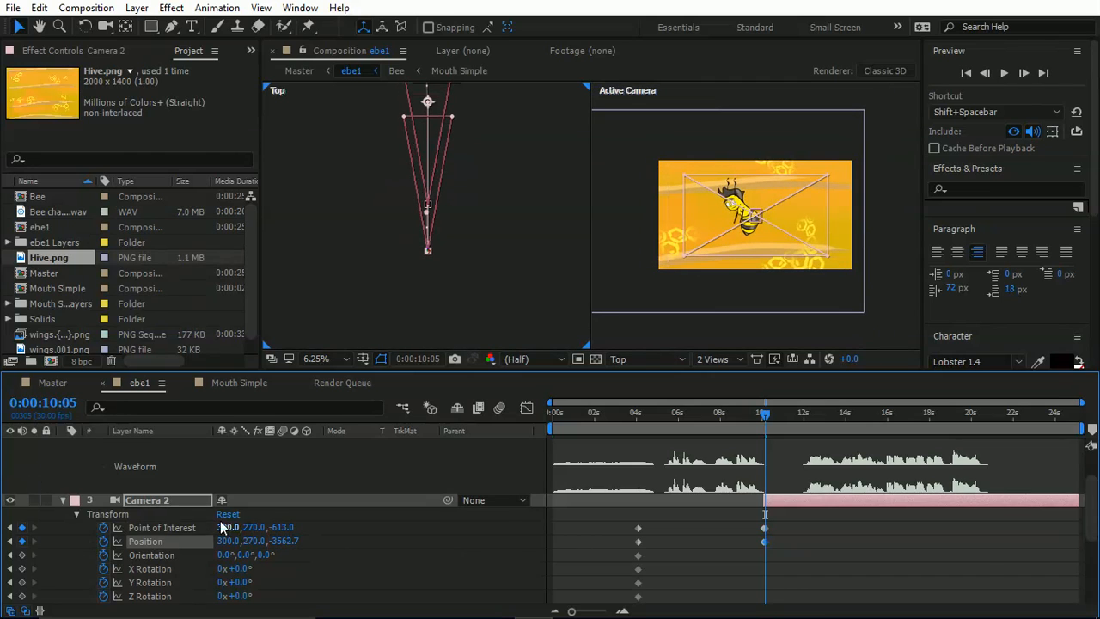
scroll(267, 520, down, 3)
scroll(825, 233, down, 2)
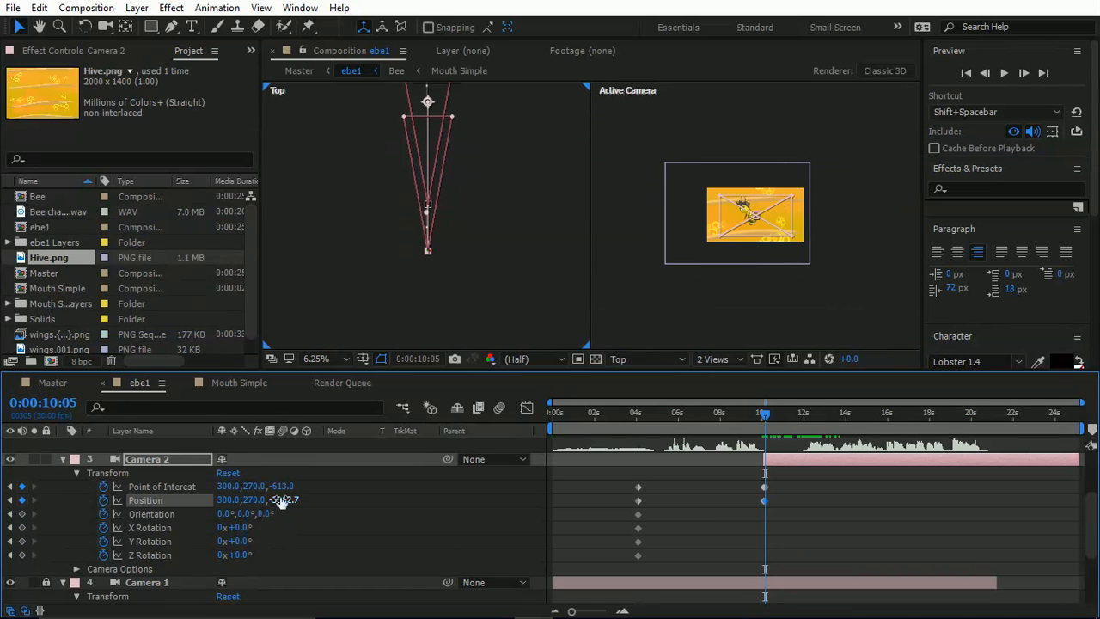
drag(285, 502, 4, 473)
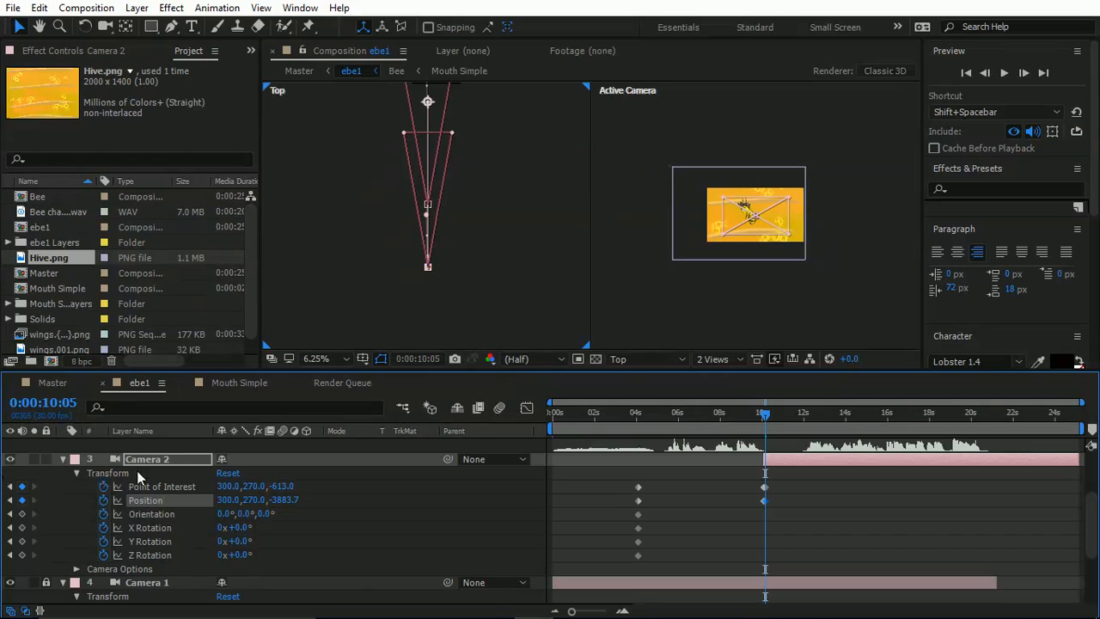
drag(279, 499, 86, 500)
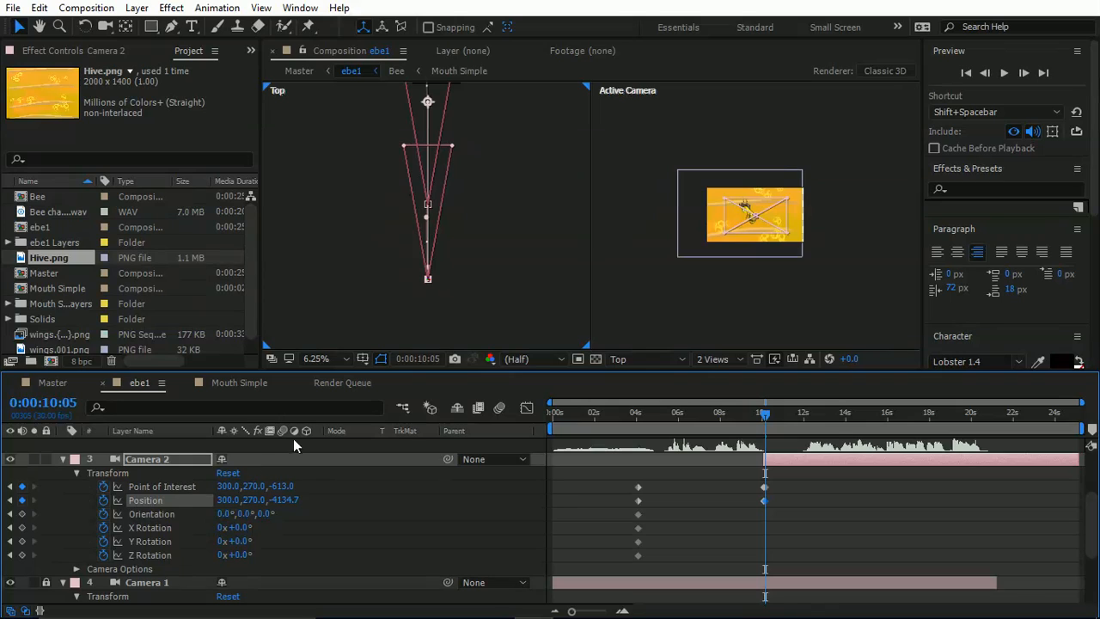
Step: Try setting Camera 2's Y position to 172 and changing its X position, undoing each change
click(249, 500)
text(172)
key(Return)
key(ctrl+z)
drag(231, 501, 163, 488)
key(ctrl+z)
Step: Shift Camera 2 sideways to X 40.0 in the Top view, and set its Z position to -4428.7
scroll(425, 306, up, 4)
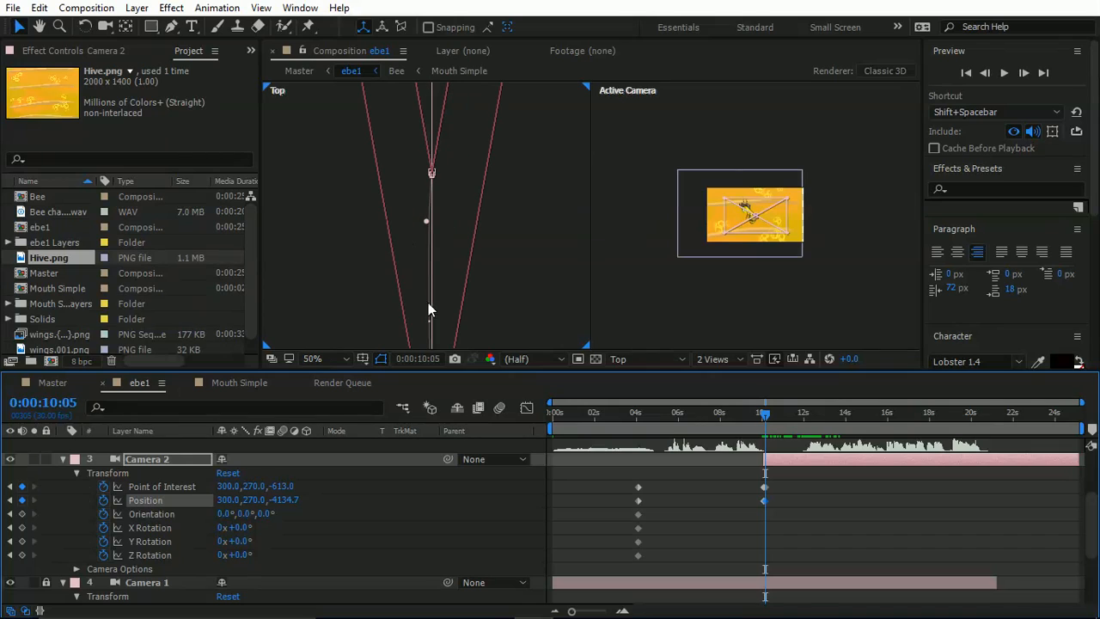
scroll(504, 274, down, 3)
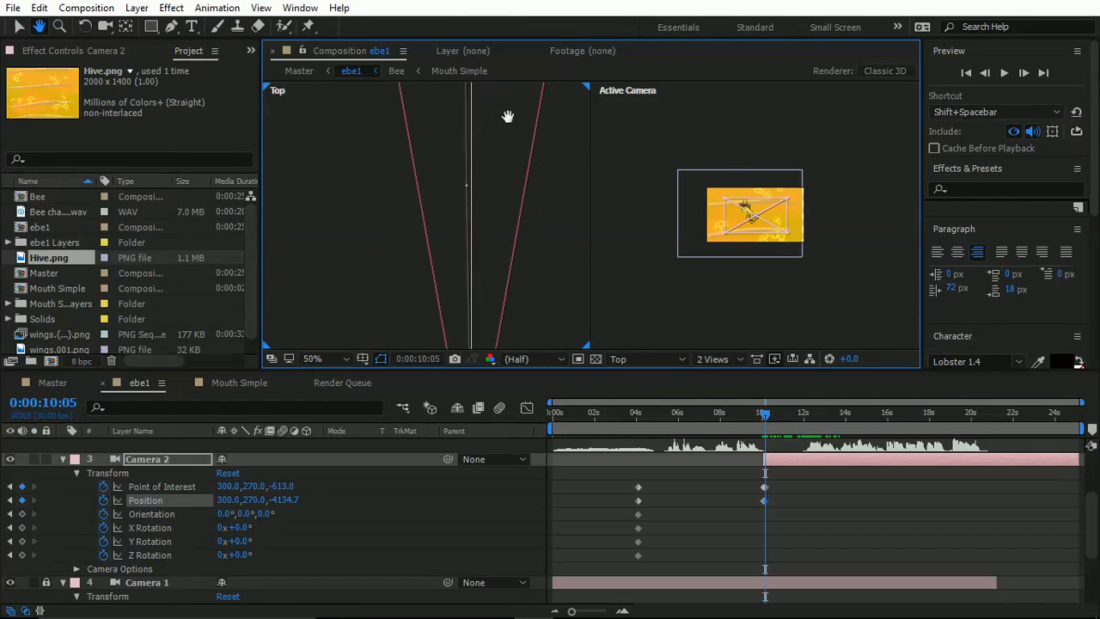
drag(513, 223, 504, 181)
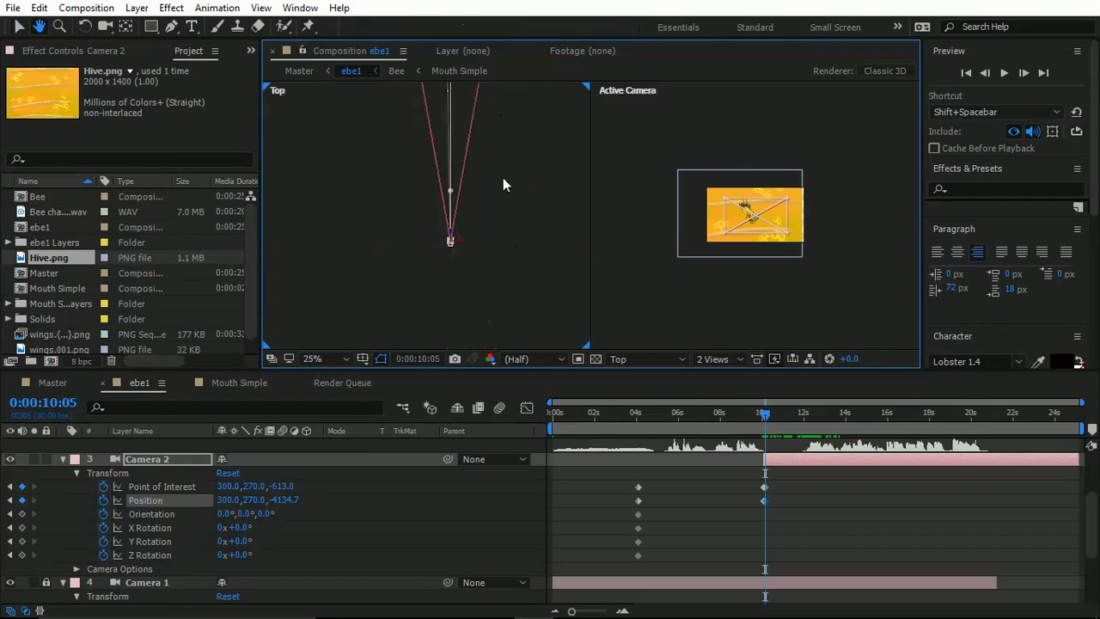
drag(457, 244, 406, 245)
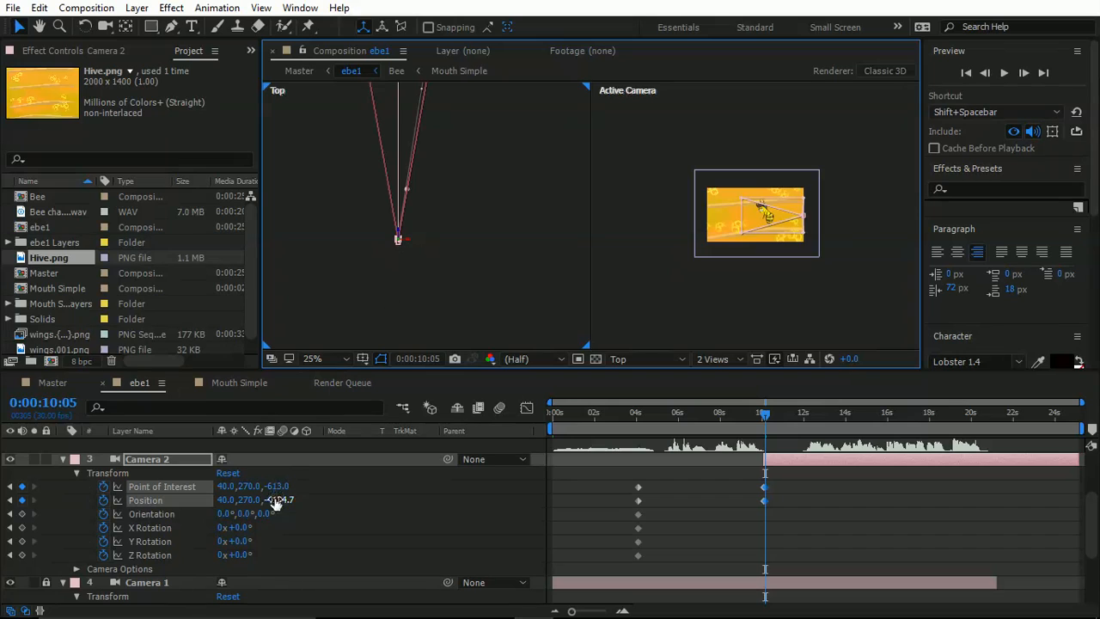
drag(280, 502, 7, 461)
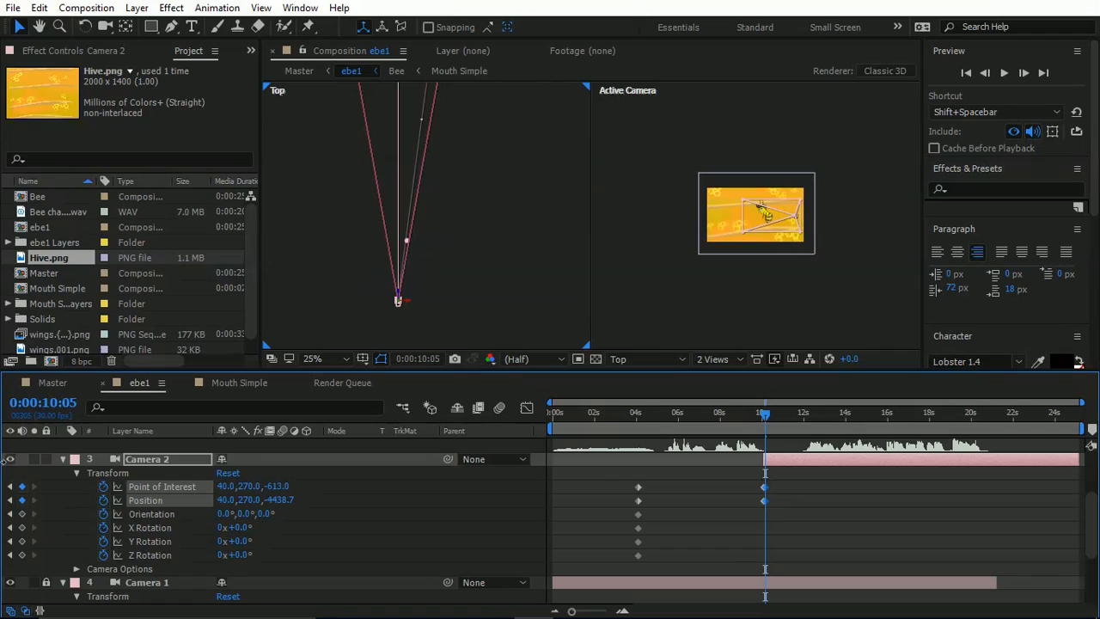
Step: Try shifting Camera 2 to X -676.0, undo it, and pull the camera back to Position 40.0, 270.0, -4972.7
drag(409, 304, 267, 305)
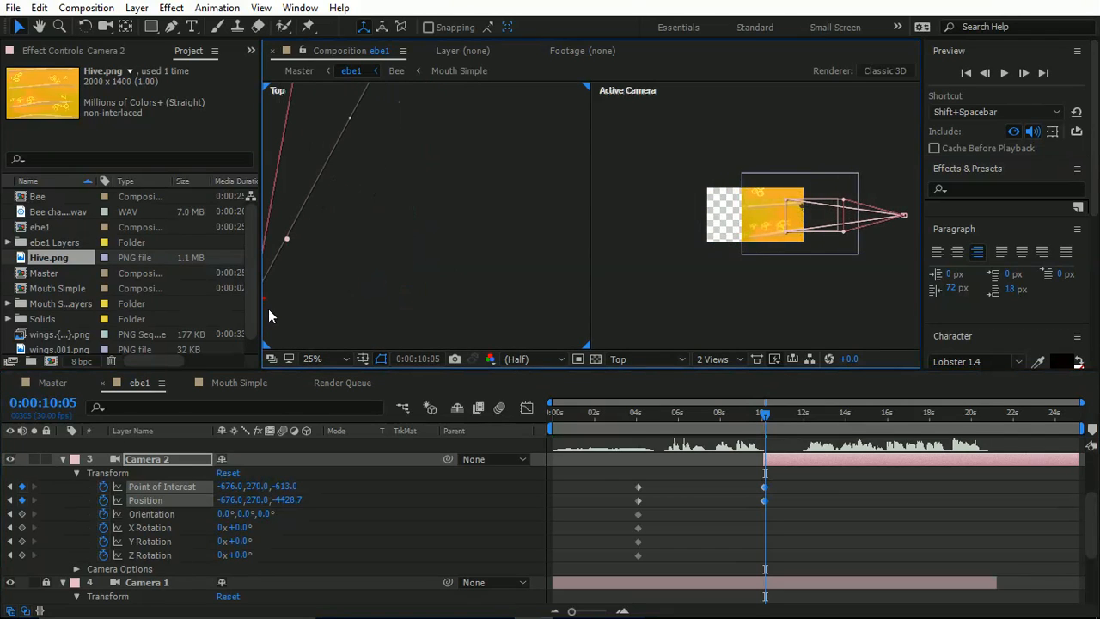
key(ctrl+z)
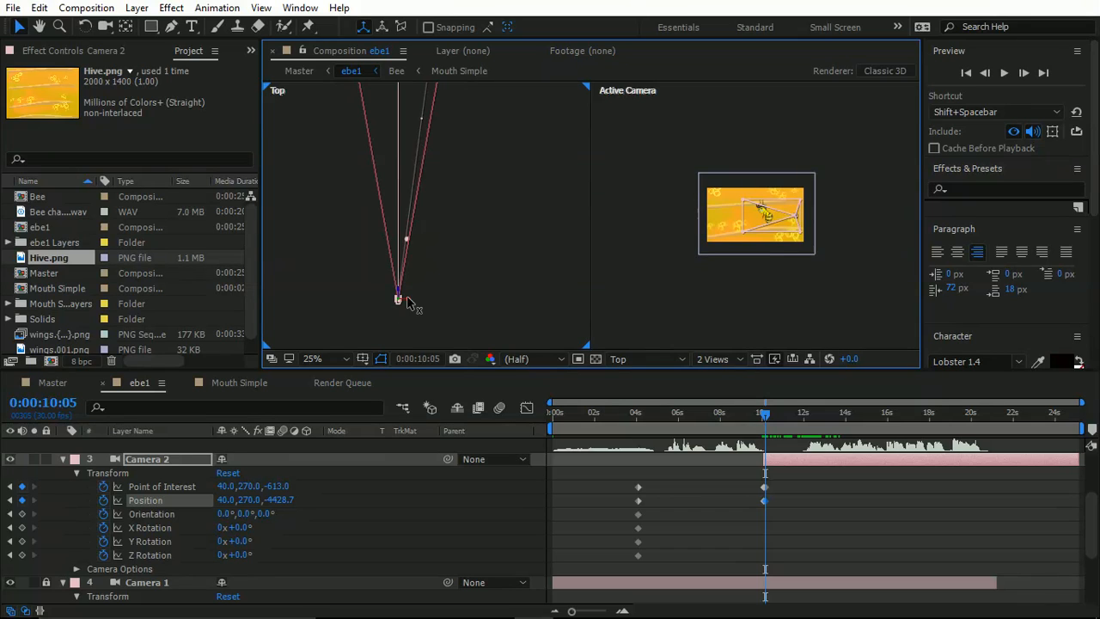
drag(398, 288, 398, 348)
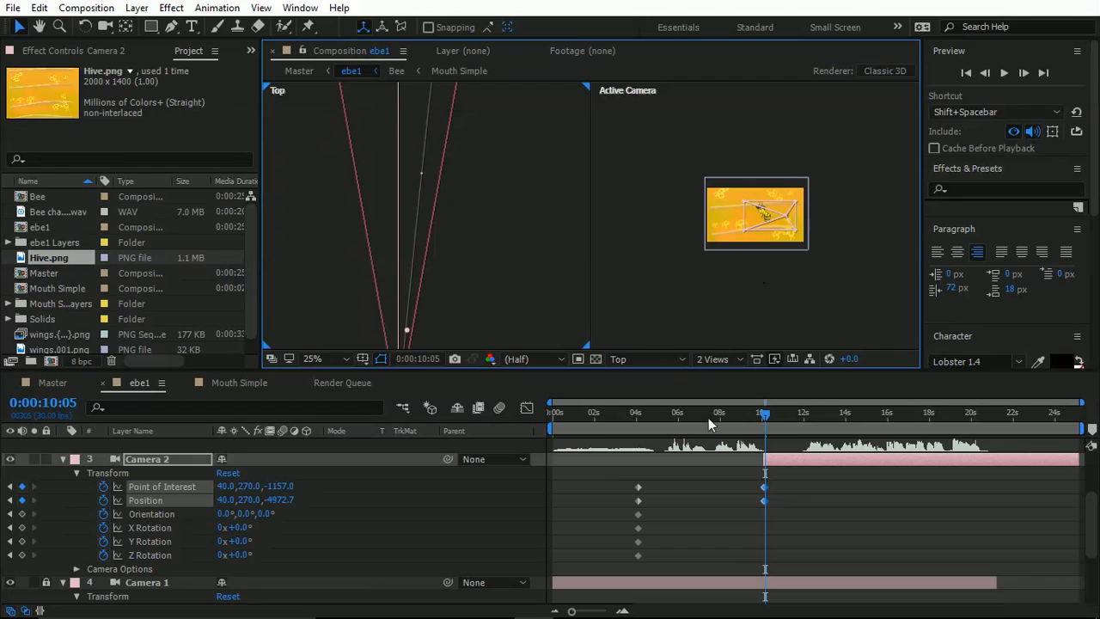
Step: Set the current time to 0:00:12:00, where the speech resumes, and trim Camera 2's end there
scroll(812, 469, up, 1)
scroll(803, 474, down, 1)
scroll(806, 451, up, 1)
drag(799, 416, 803, 415)
drag(1078, 500, 806, 514)
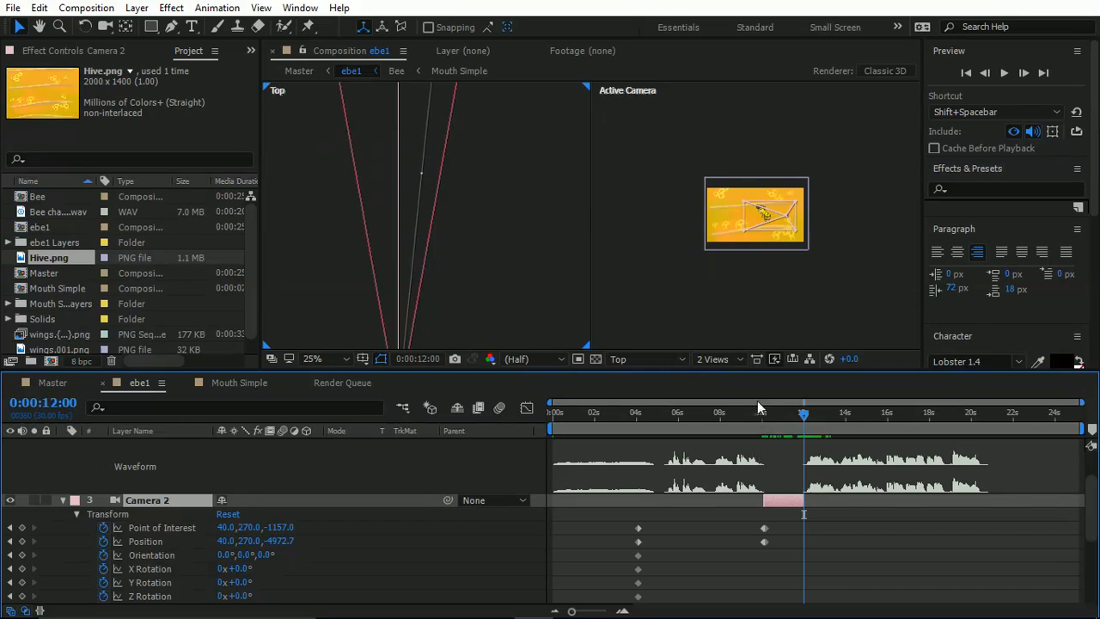
Step: Switch the composition to a single Active Camera view at 50%, and preview the camera cut from 0:00:08:29
click(735, 357)
click(737, 375)
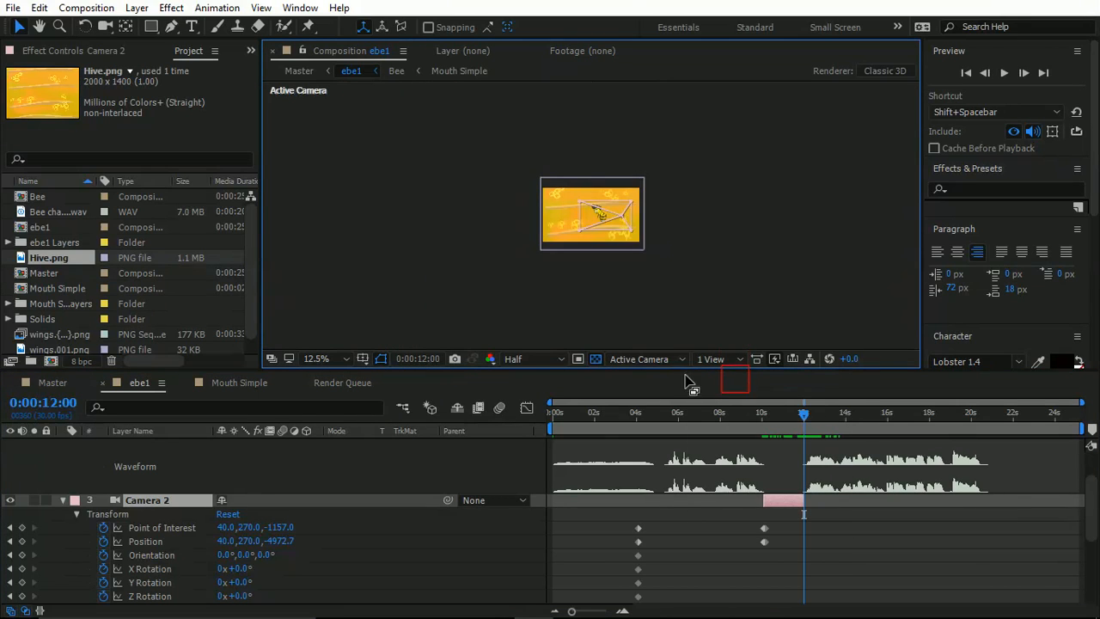
scroll(632, 295, up, 2)
scroll(637, 299, down, 1)
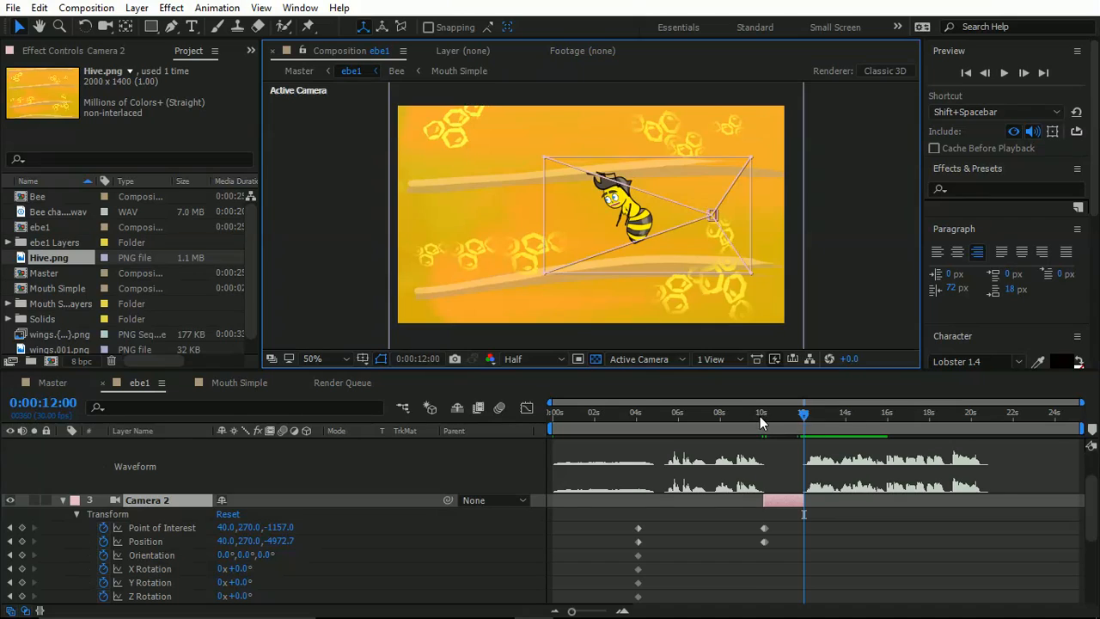
drag(761, 417, 741, 415)
key(space)
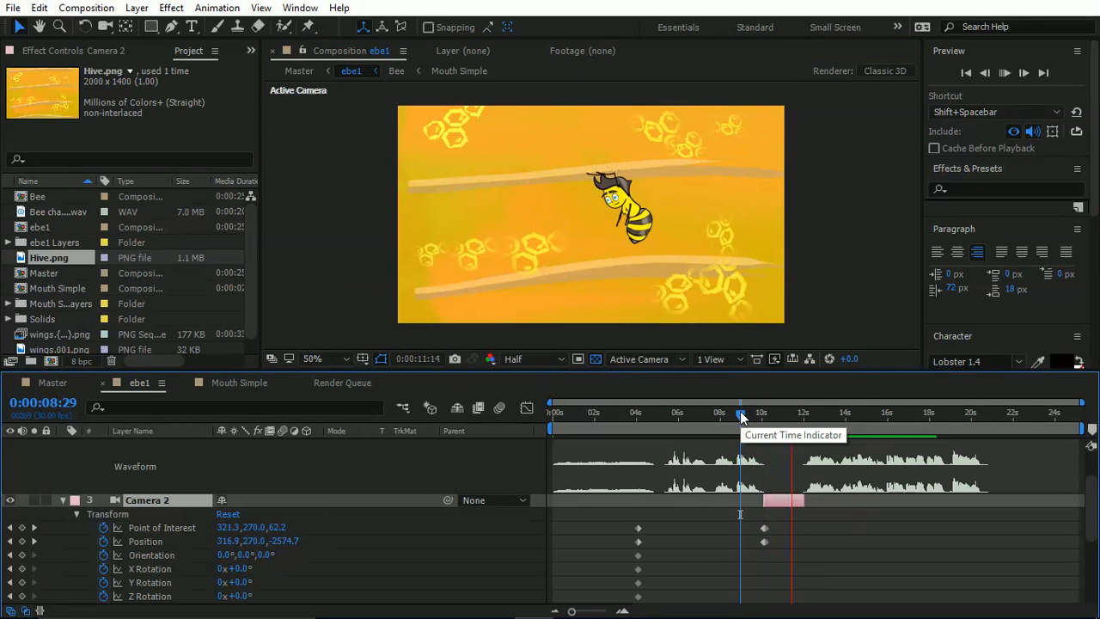
Step: Scale the Hive.png background up to 103.0% while viewing the wide shot at 0:00:10:13
key(space)
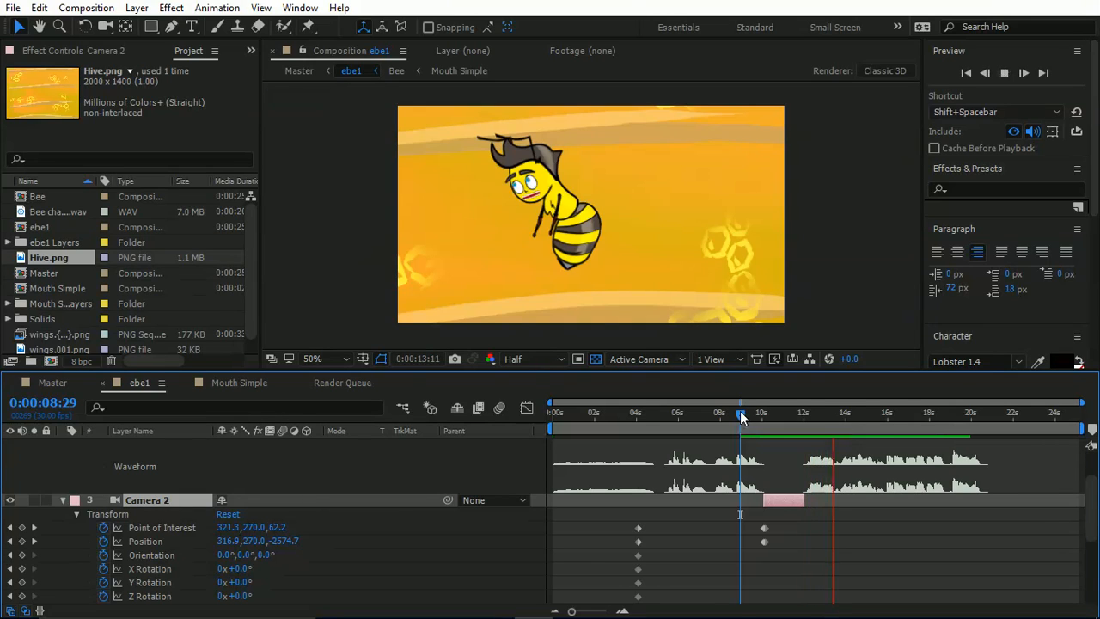
click(769, 416)
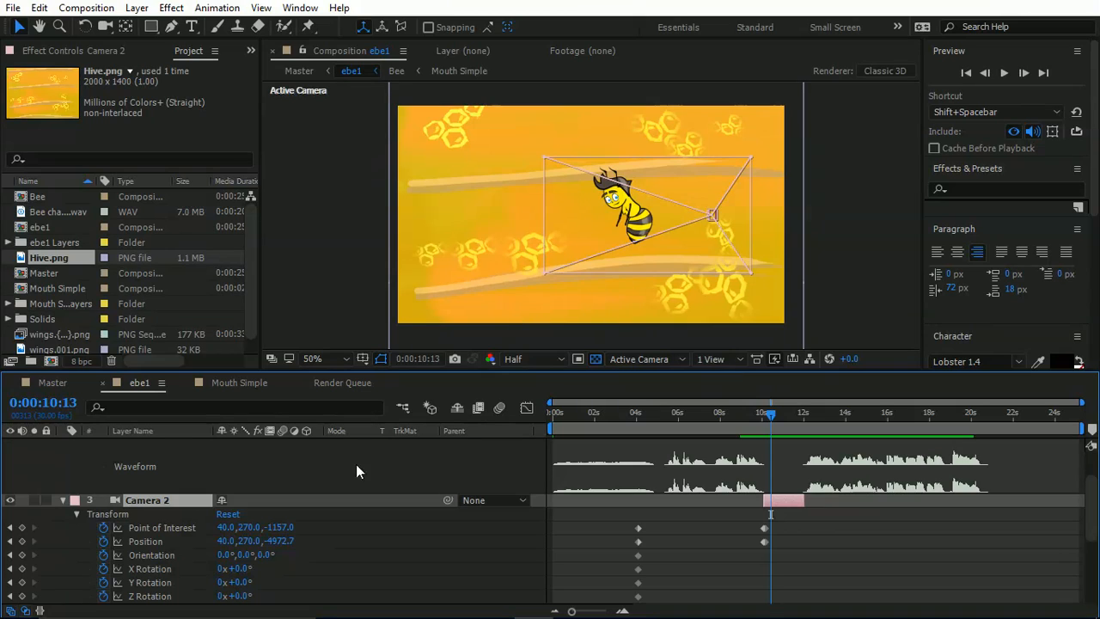
scroll(141, 527, down, 3)
scroll(141, 527, down, 3)
click(157, 595)
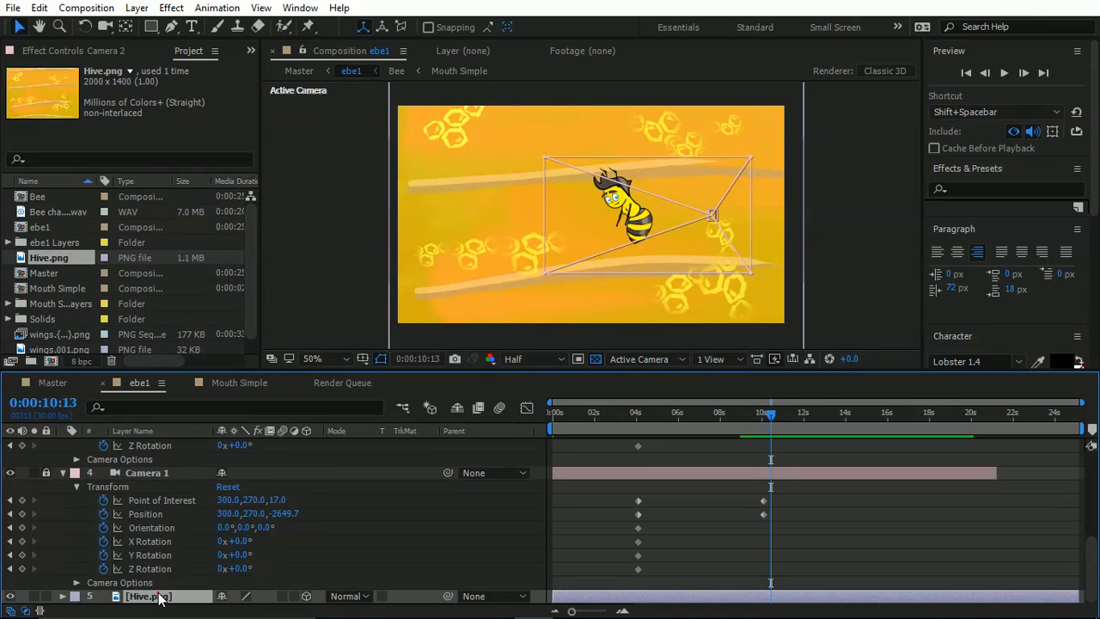
key(s)
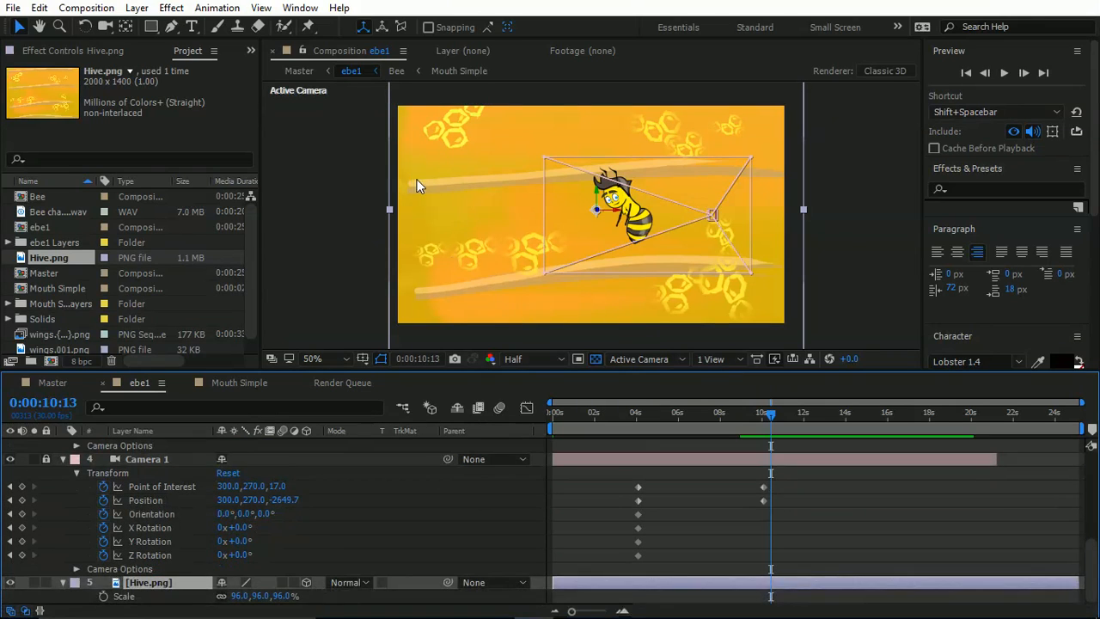
drag(278, 597, 290, 596)
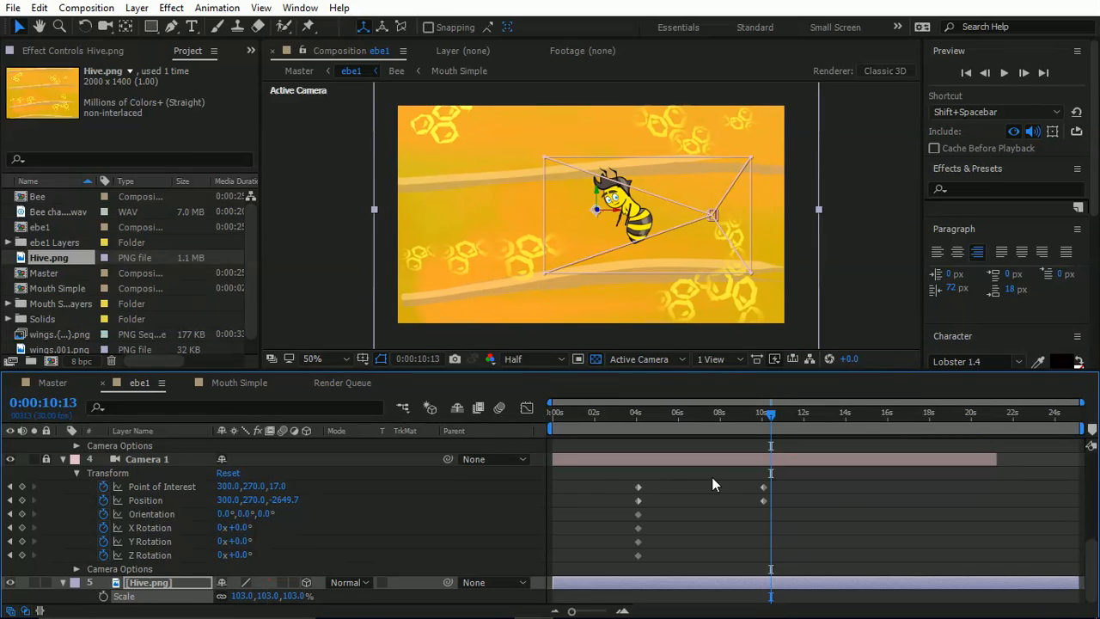
Step: Replace the Bee's Position keyframe at 0:00:10:04 with one just before the 10-second mark at 328.0, 242.8
scroll(712, 486, up, 5)
drag(768, 415, 763, 417)
click(245, 445)
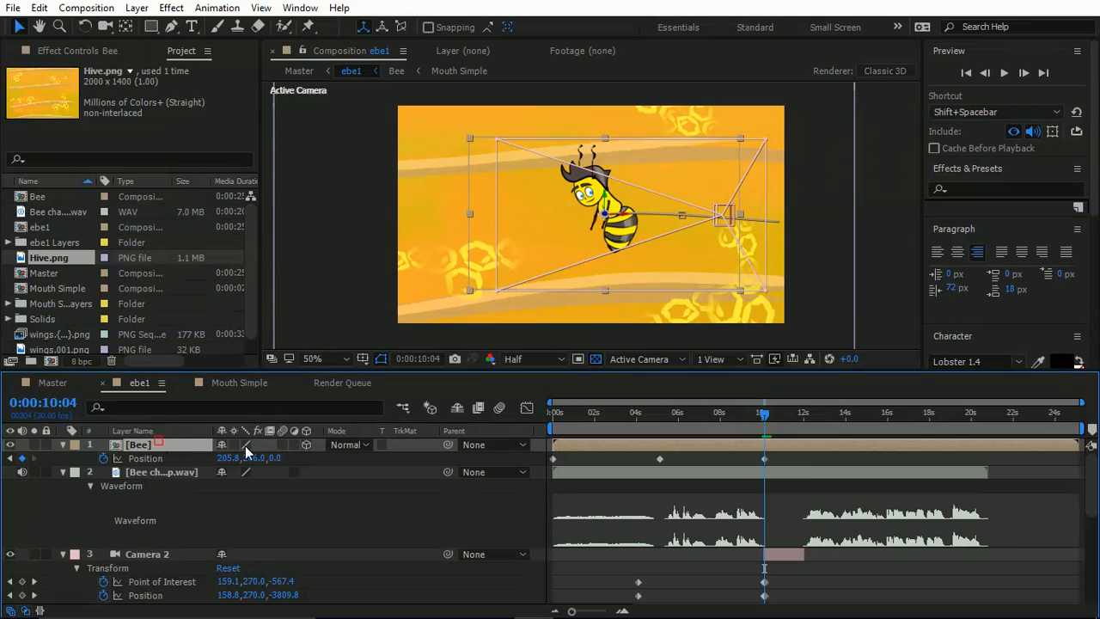
drag(764, 459, 778, 459)
drag(632, 242, 661, 225)
click(782, 459)
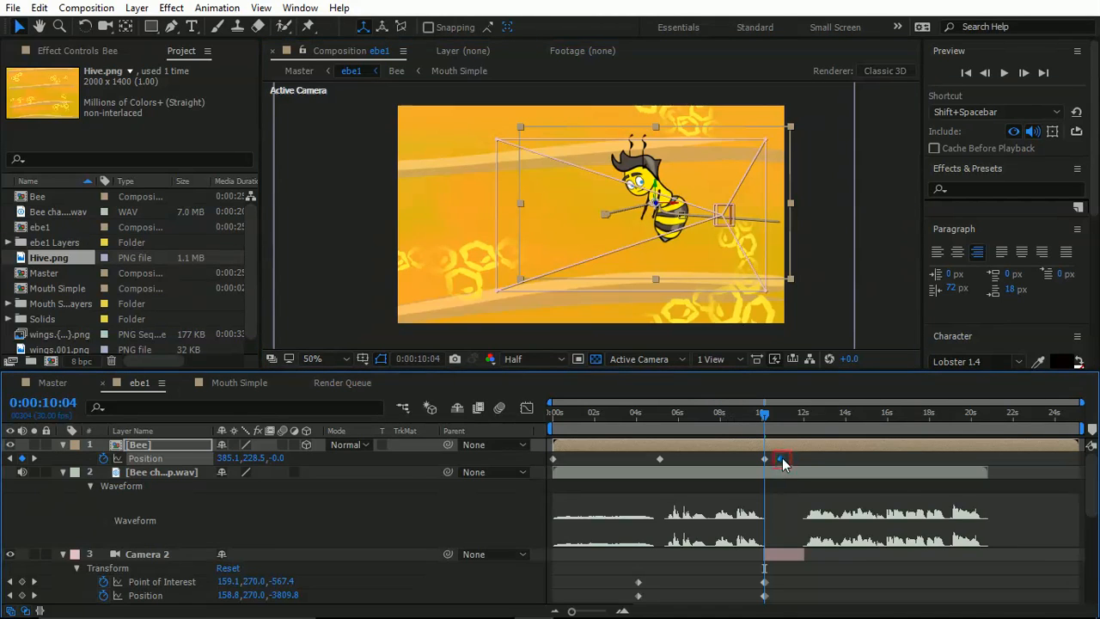
key(Delete)
drag(660, 229, 644, 233)
Step: Keyframe the Bee's Position at -82.3, 242.8 at 0:00:11:26 so it flies across the wide shot
drag(729, 427, 771, 422)
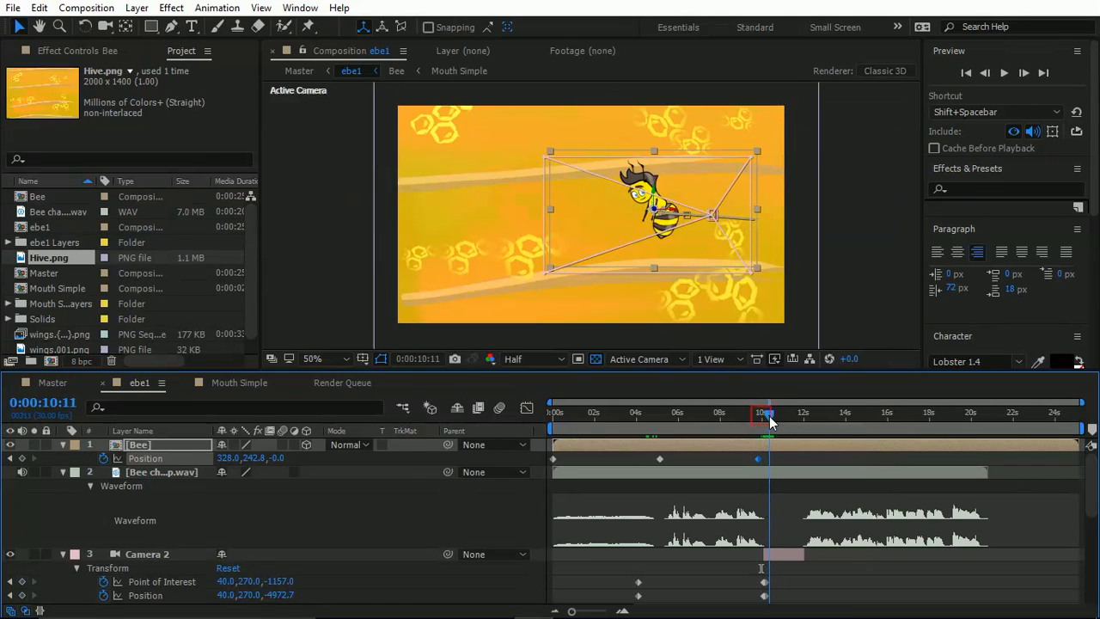
drag(768, 419, 800, 424)
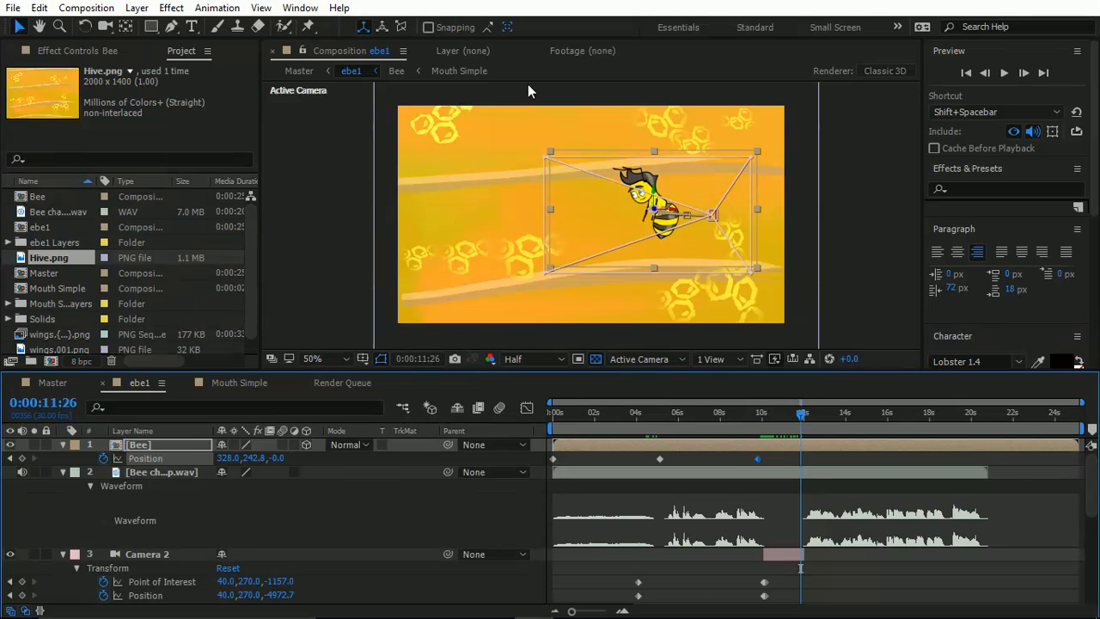
drag(659, 228, 563, 226)
Step: Increase the Hive.png background's Scale to 114.0%
scroll(275, 550, down, 10)
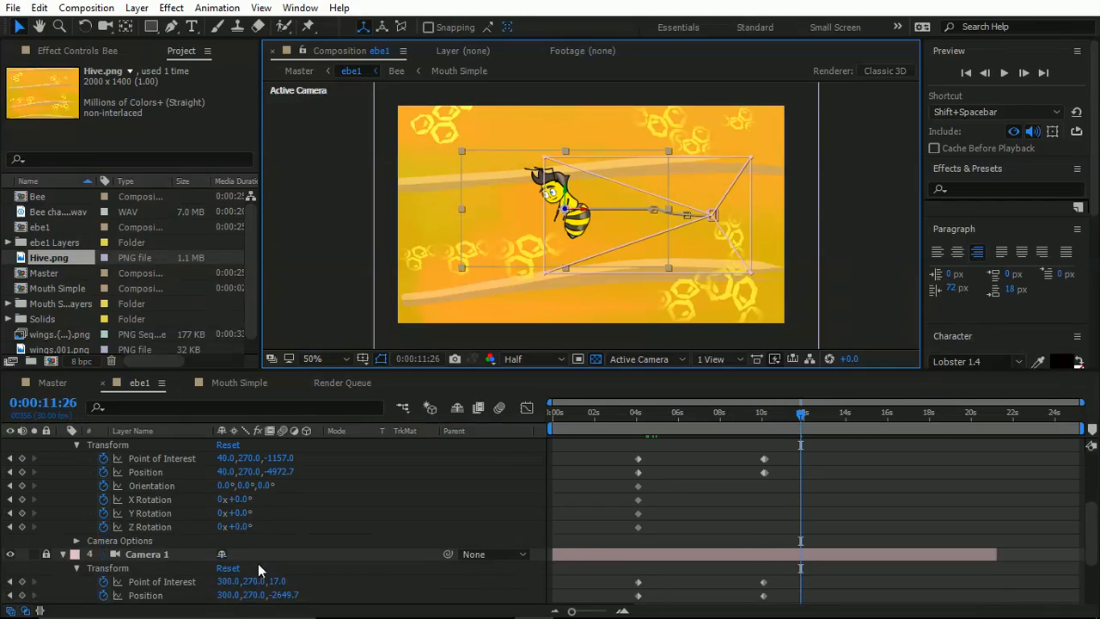
drag(284, 599, 302, 596)
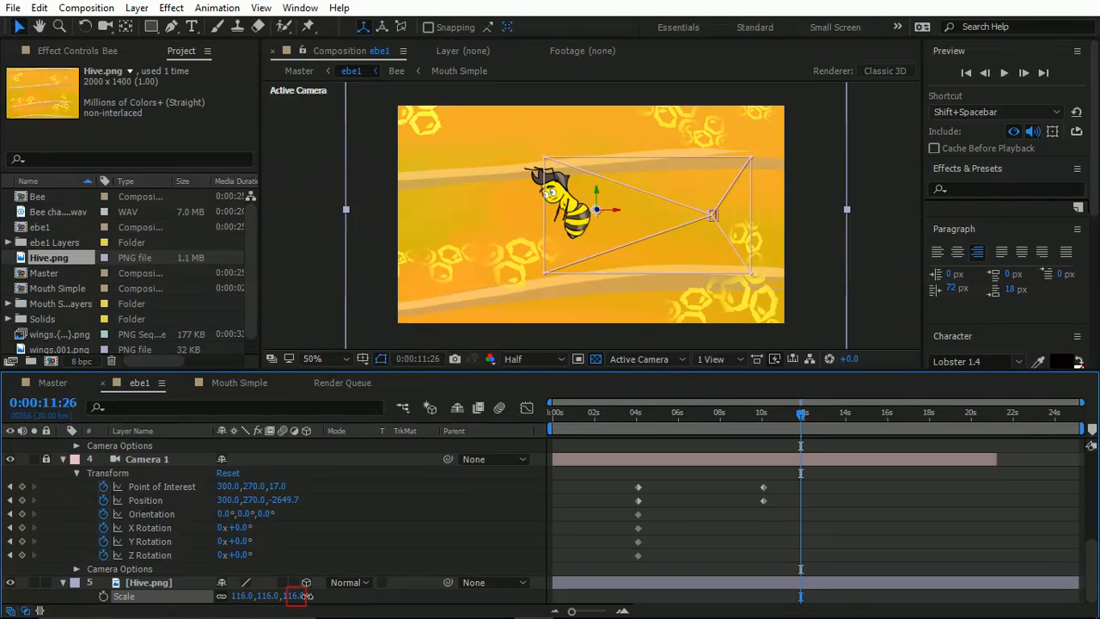
scroll(738, 455, up, 5)
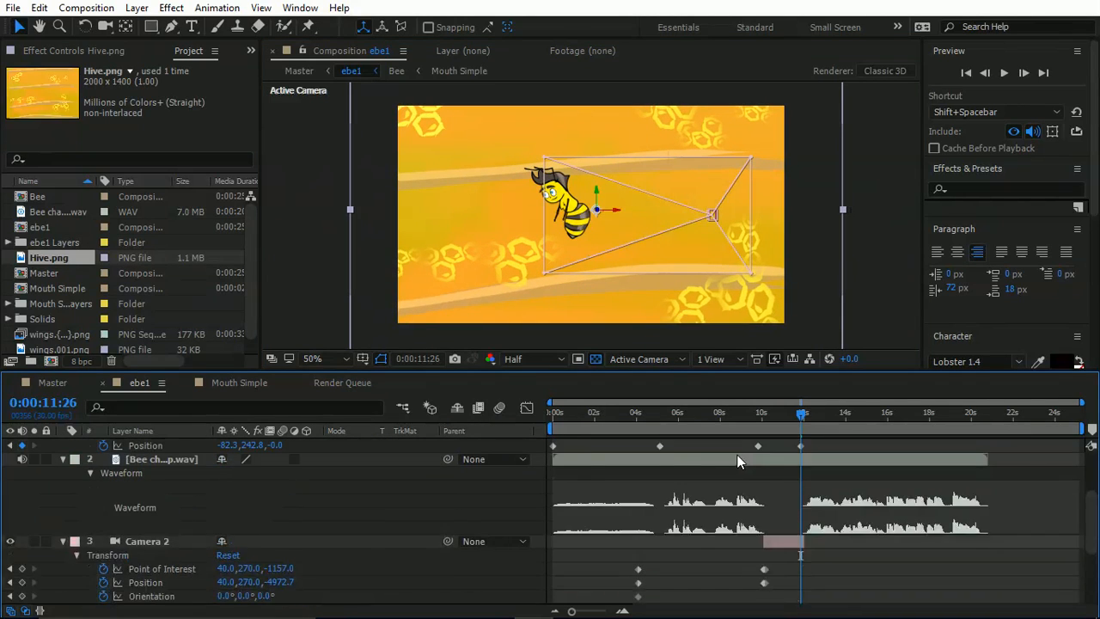
Step: Try changing Camera 2's Point of Interest depth, undo it, and set its Position Z to -5592.7 at 0:00:11:26
scroll(174, 546, down, 2)
scroll(174, 546, down, 2)
scroll(155, 451, up, 2)
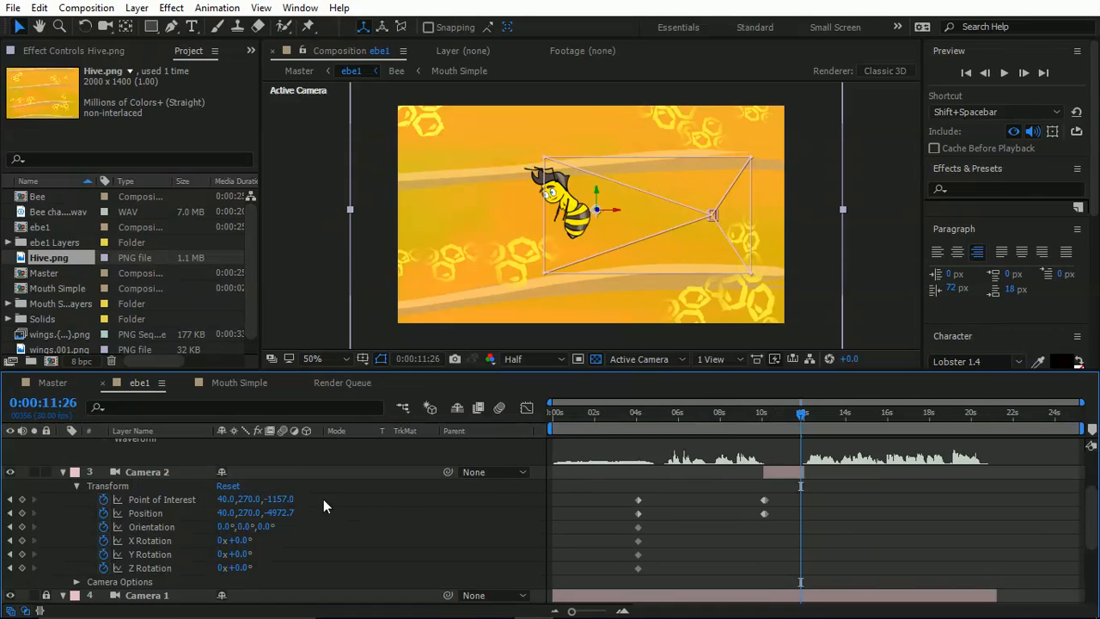
drag(277, 503, 13, 490)
key(ctrl+z)
drag(283, 514, 5, 483)
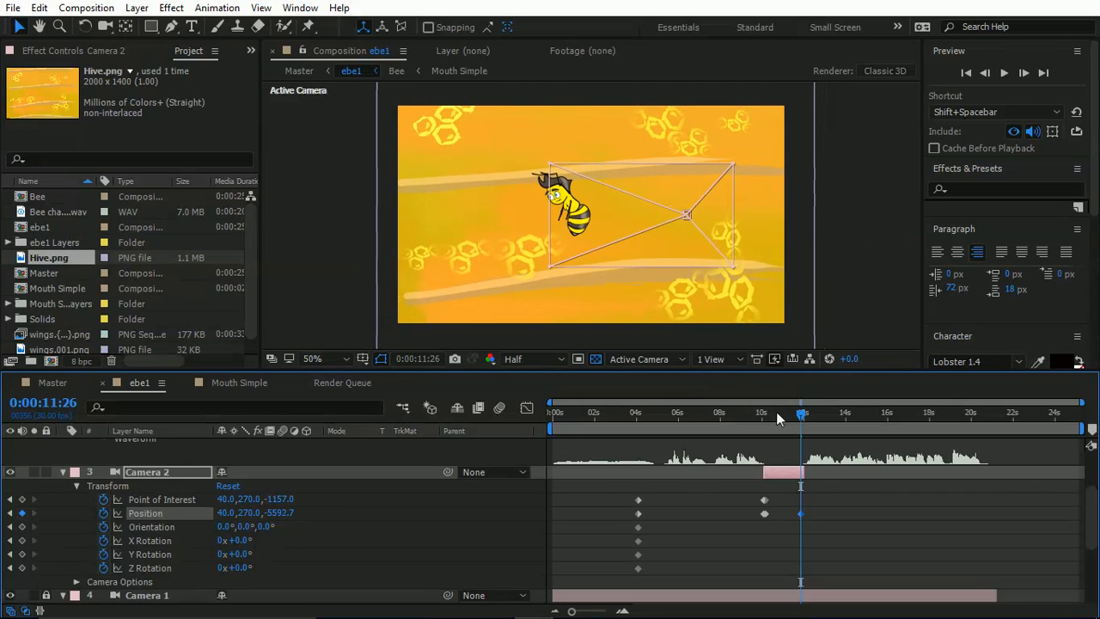
Step: Set the current time to Camera 1's first keyframes at 0:00:04:02, and unlock the Camera 1 layer
drag(773, 413, 638, 457)
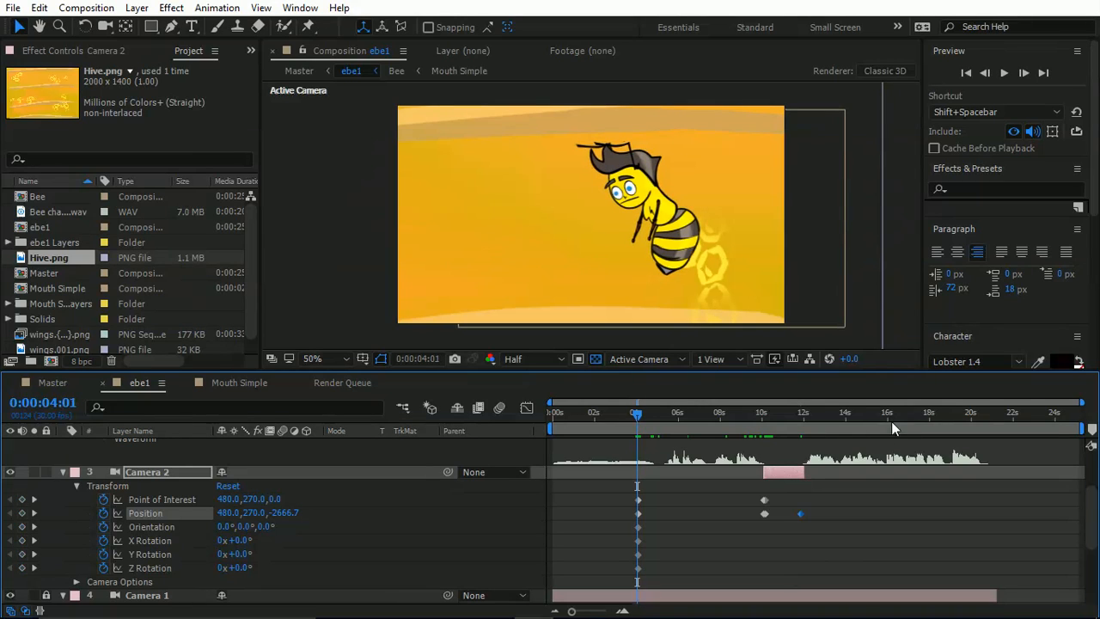
drag(1082, 404, 786, 403)
click(747, 418)
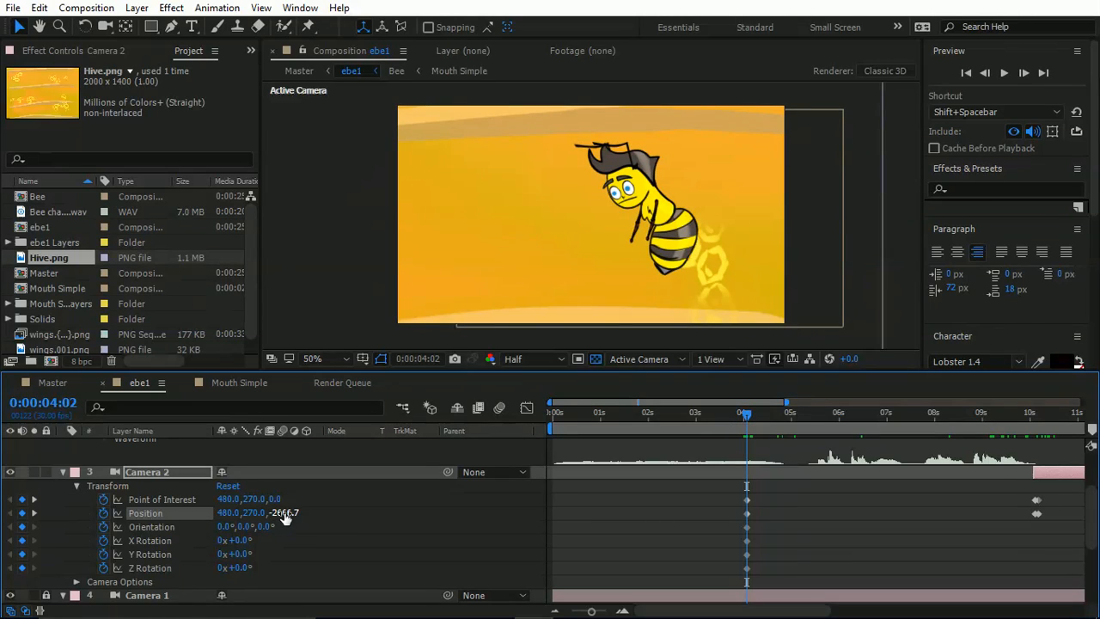
drag(284, 512, 324, 512)
scroll(370, 528, down, 3)
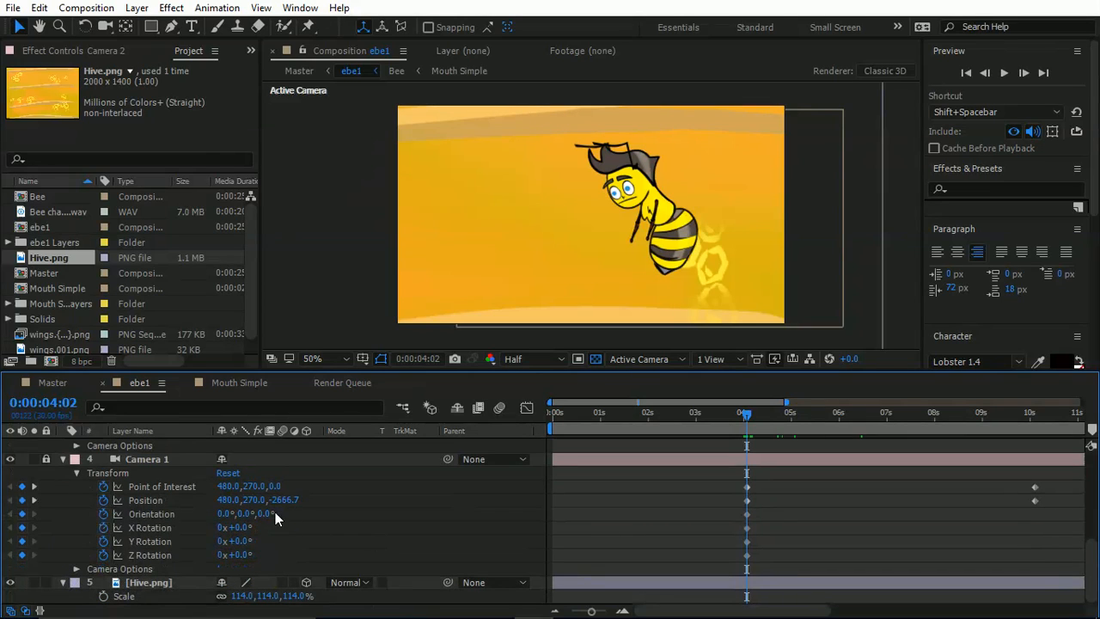
drag(285, 506, 338, 505)
click(46, 459)
Step: Set Camera 1's Position to 805.0, 255.0, -1906.7 and its Point of Interest to 523.0, 179.0, 0.0
drag(286, 500, 843, 528)
drag(285, 504, 365, 496)
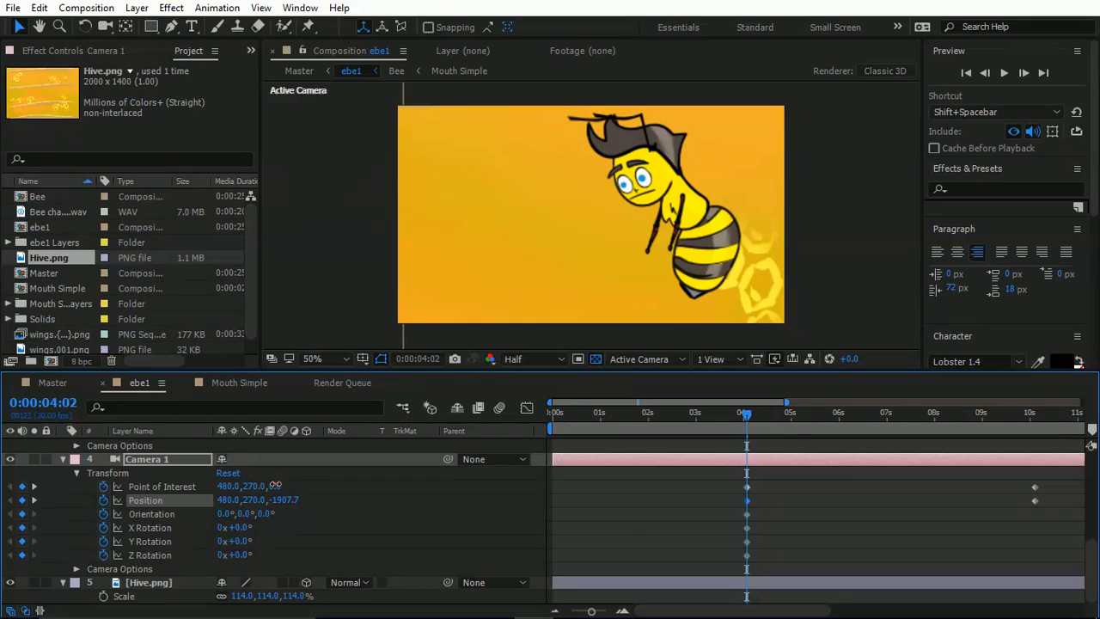
key(ctrl+z)
mouse_move(253, 489)
mouse_down()
mouse_move(329, 481)
mouse_move(181, 466)
mouse_move(267, 488)
mouse_move(253, 496)
mouse_up()
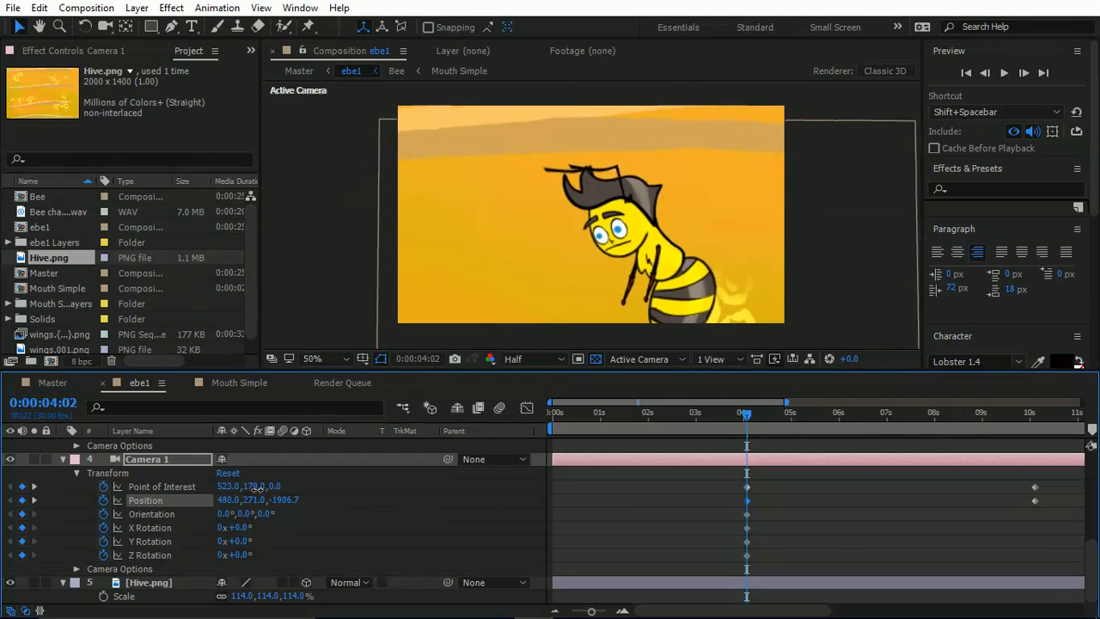
scroll(333, 531, up, 5)
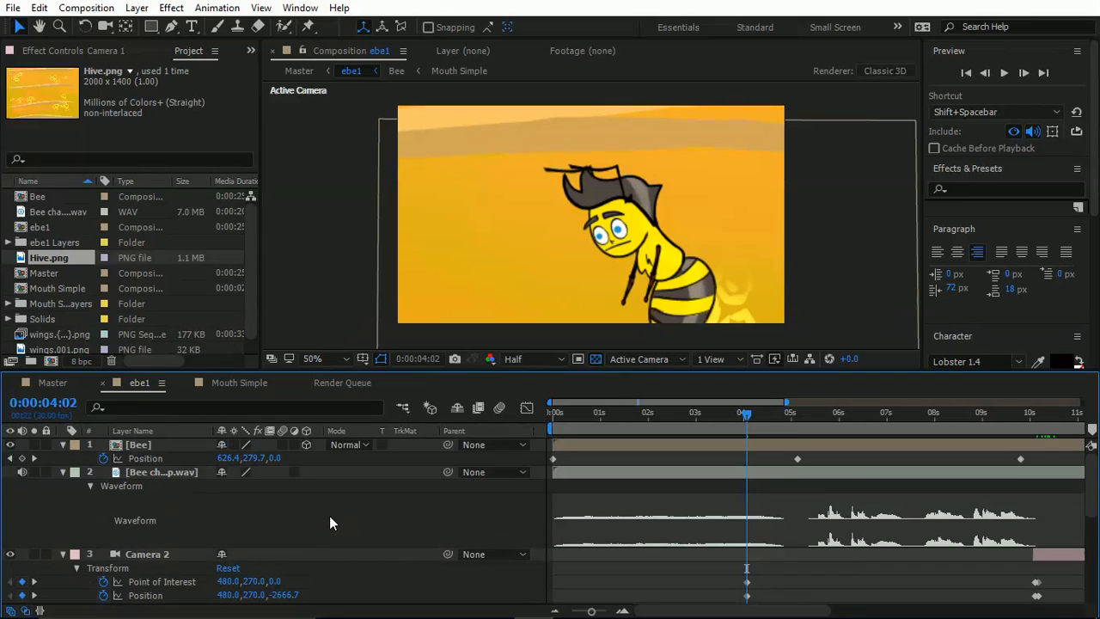
scroll(329, 516, down, 5)
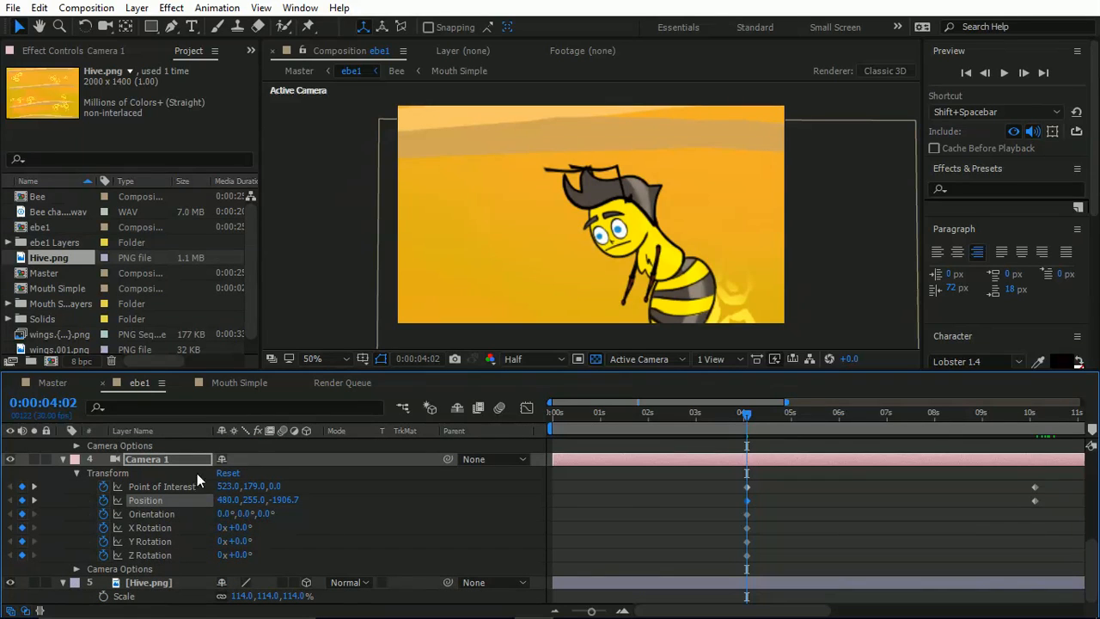
drag(224, 500, 495, 509)
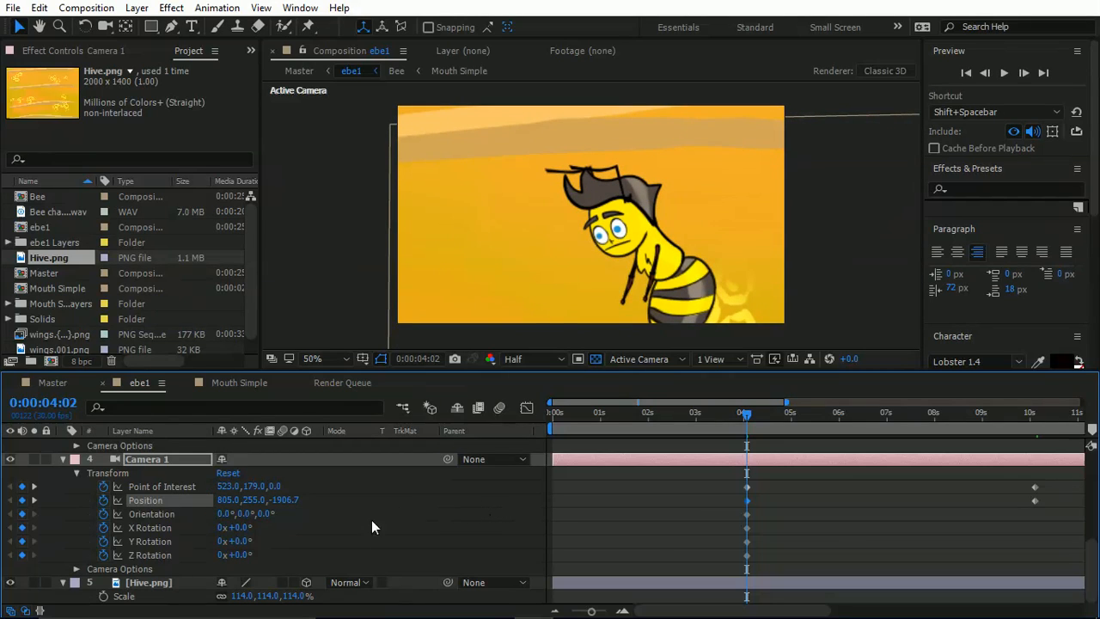
Step: Use a 2 Views - Horizontal layout to shift Camera 1 to Position 804.8, 295.0, -1905.1 and Point of Interest 522.8, 219.0, 1.6
click(726, 361)
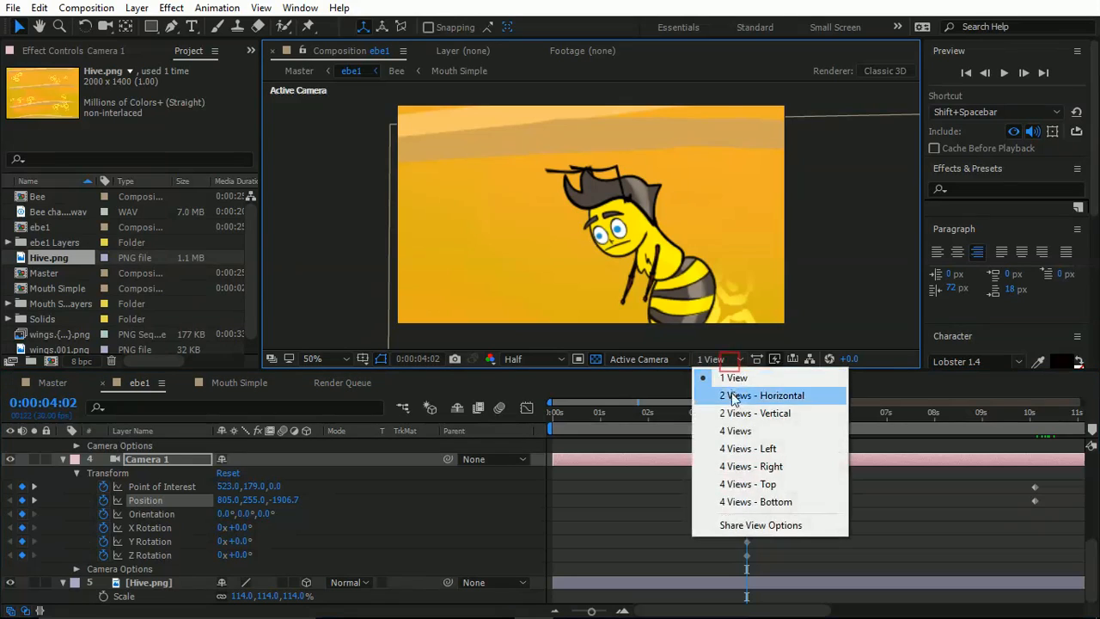
click(731, 393)
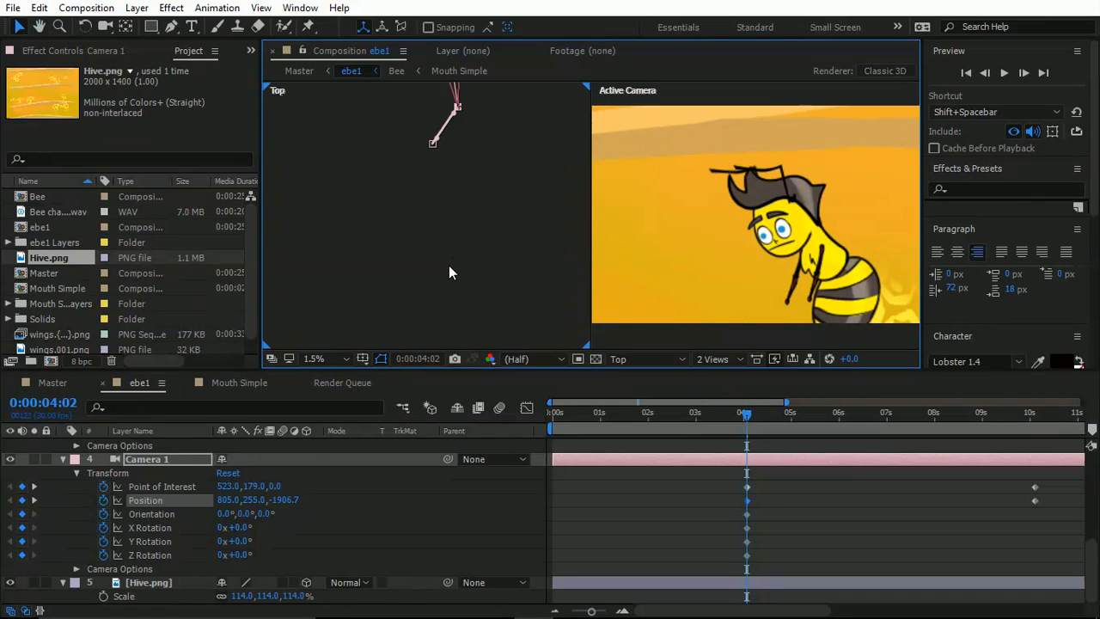
scroll(451, 249, up, 3)
key(h)
drag(435, 366, 434, 371)
drag(464, 227, 440, 337)
scroll(445, 290, up, 3)
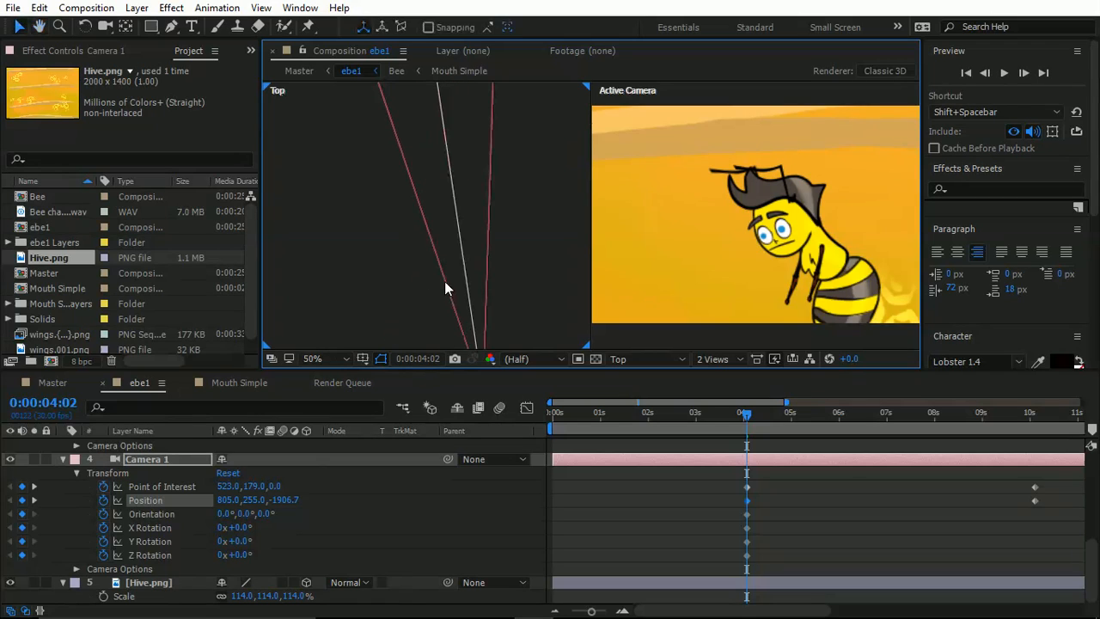
drag(465, 290, 478, 157)
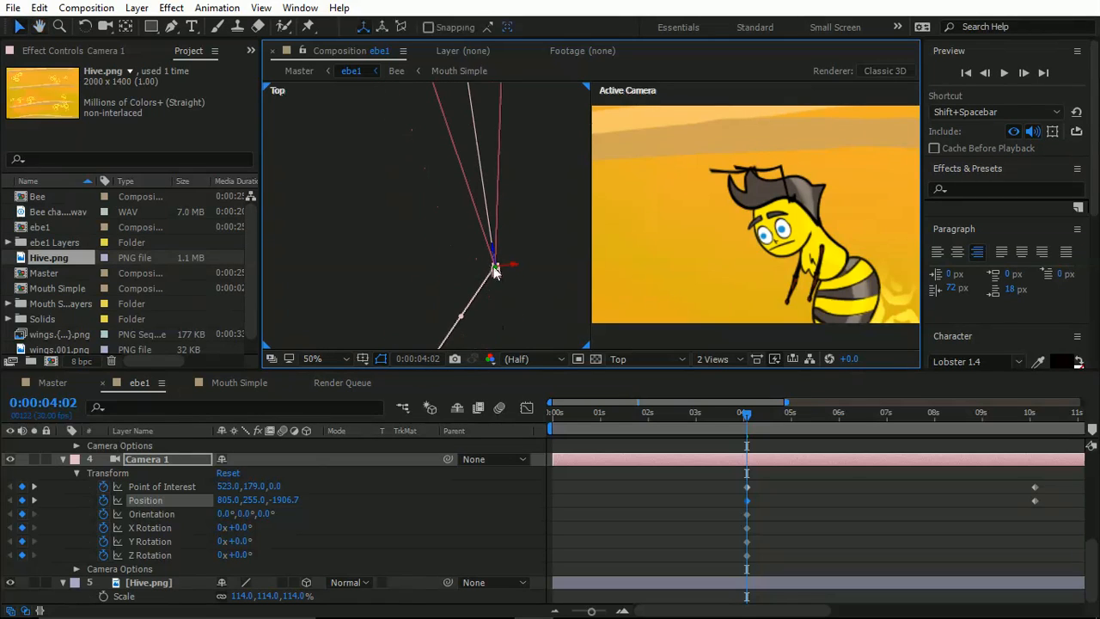
mouse_move(494, 269)
mouse_down()
mouse_move(492, 237)
mouse_move(493, 254)
mouse_up()
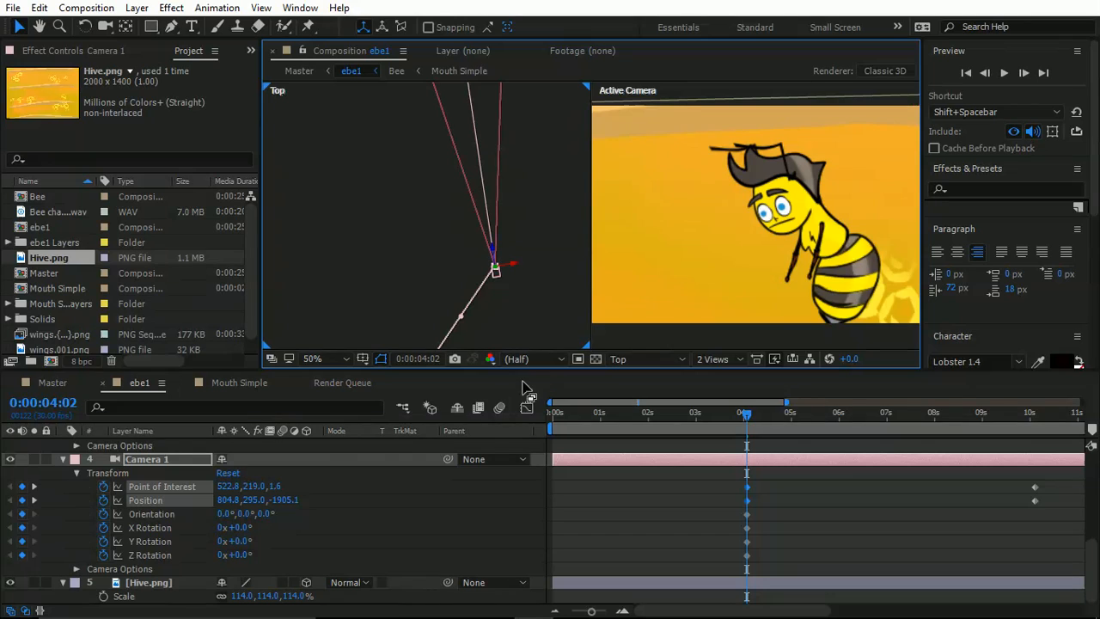
Step: Set Camera 1's Position Z to -1584.1, return to a single Active Camera view, and preview from 0:00:04:02
drag(283, 507, 435, 505)
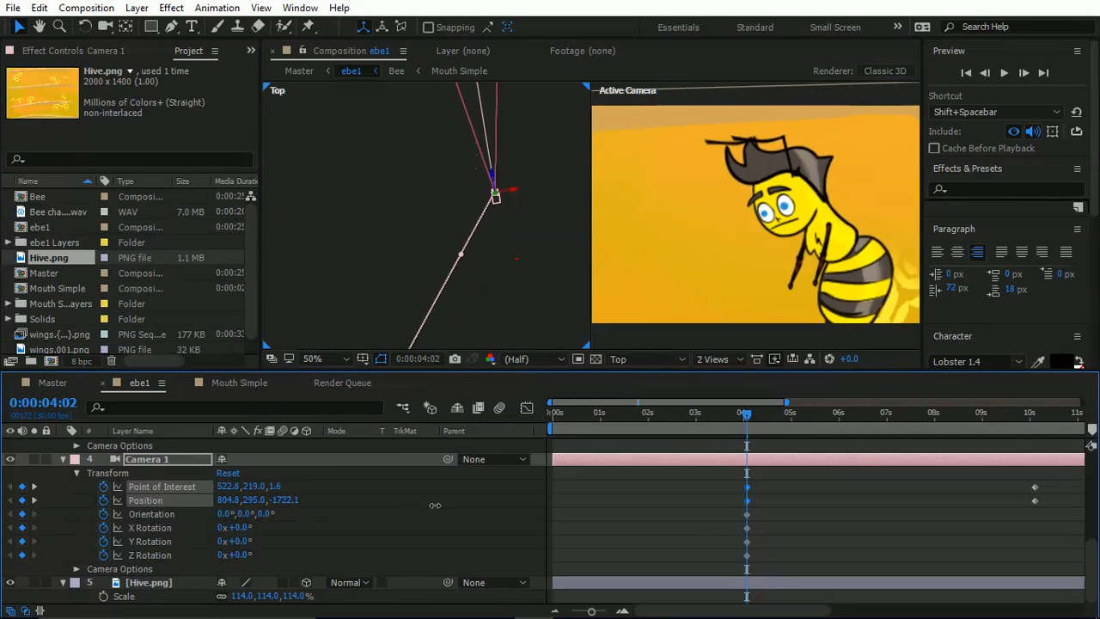
click(723, 360)
click(727, 359)
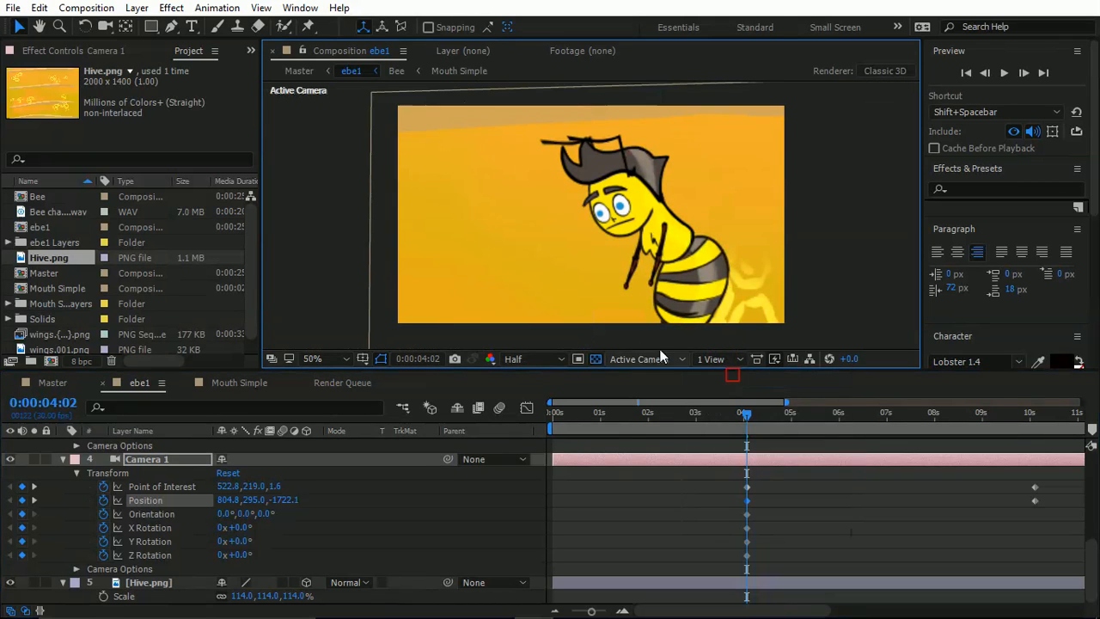
drag(283, 501, 404, 515)
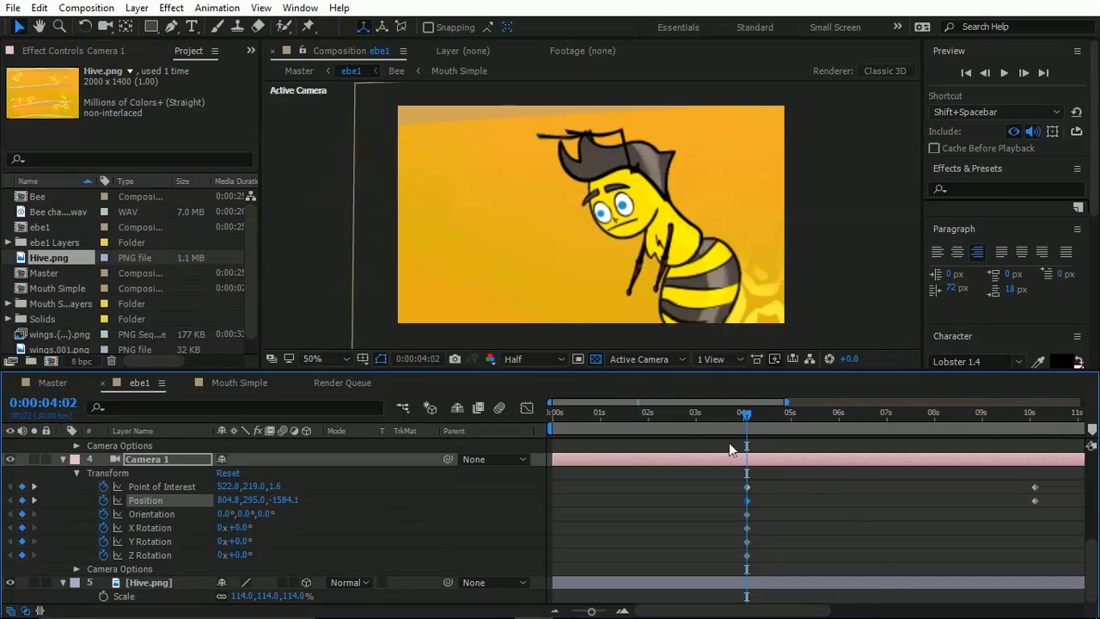
key(space)
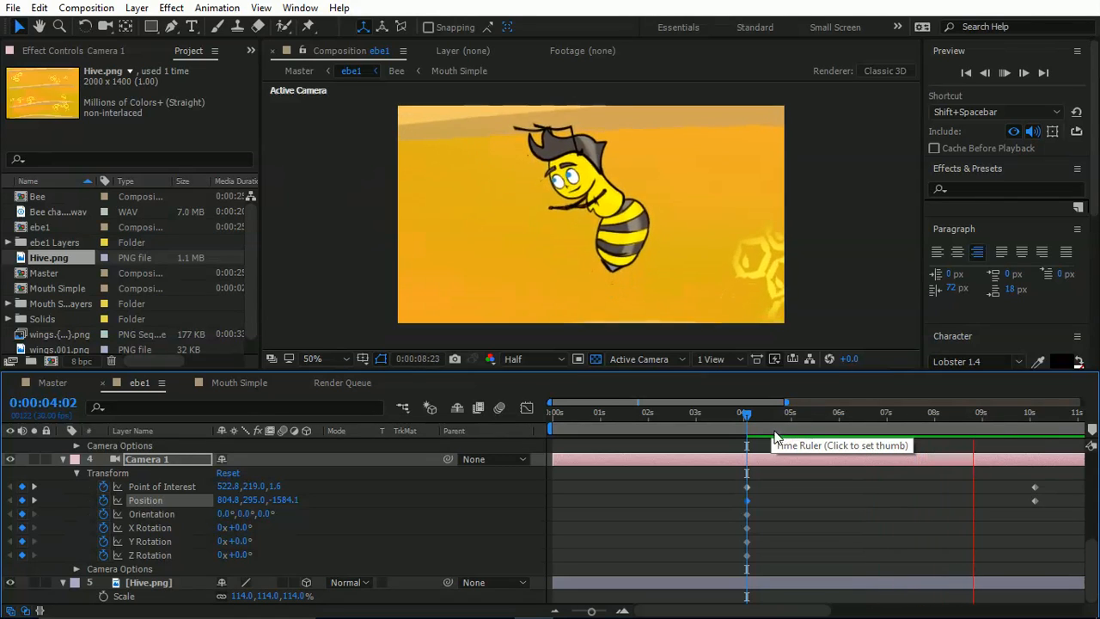
key(space)
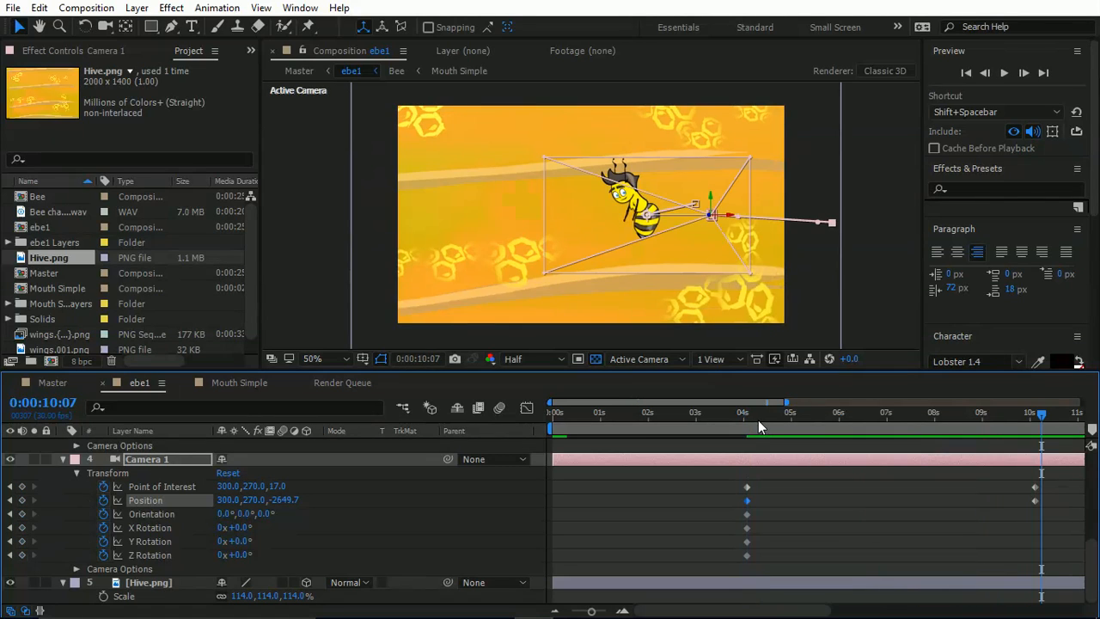
Step: Move the Bee to Position 578.6, 300.9, 14.0 at its keyframe at 0:00:05:04
click(784, 414)
scroll(155, 476, up, 5)
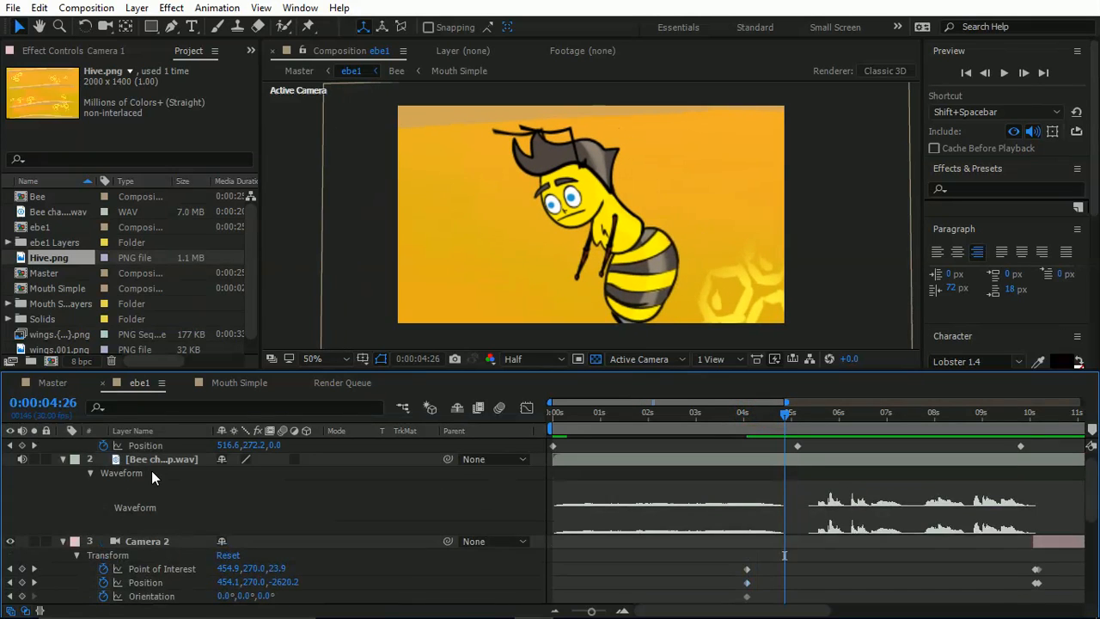
click(137, 444)
drag(789, 418, 802, 414)
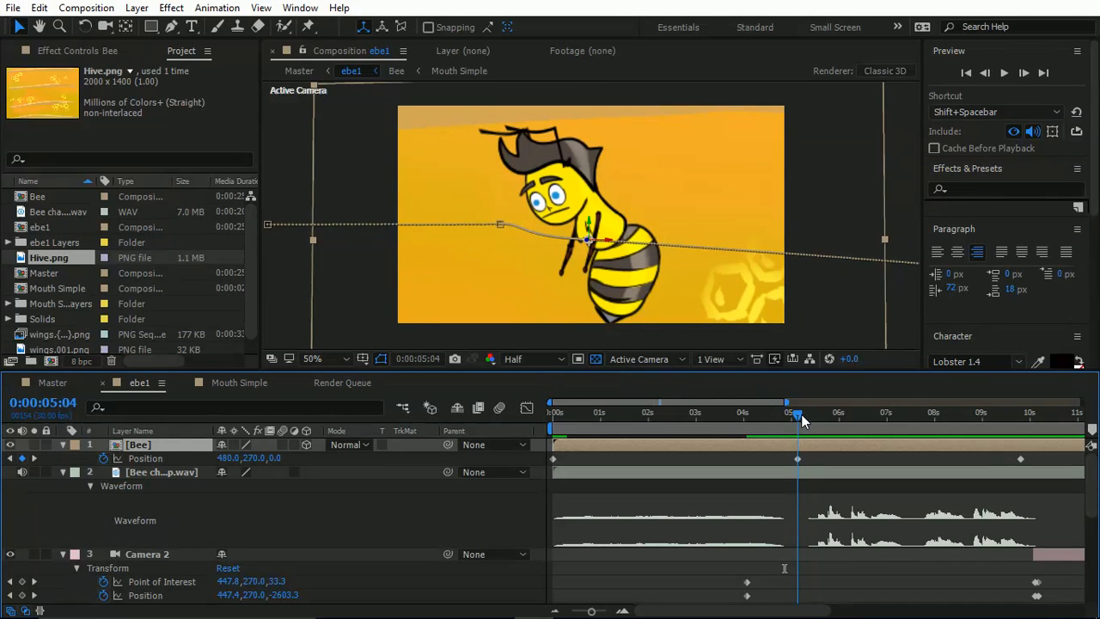
drag(575, 189, 632, 206)
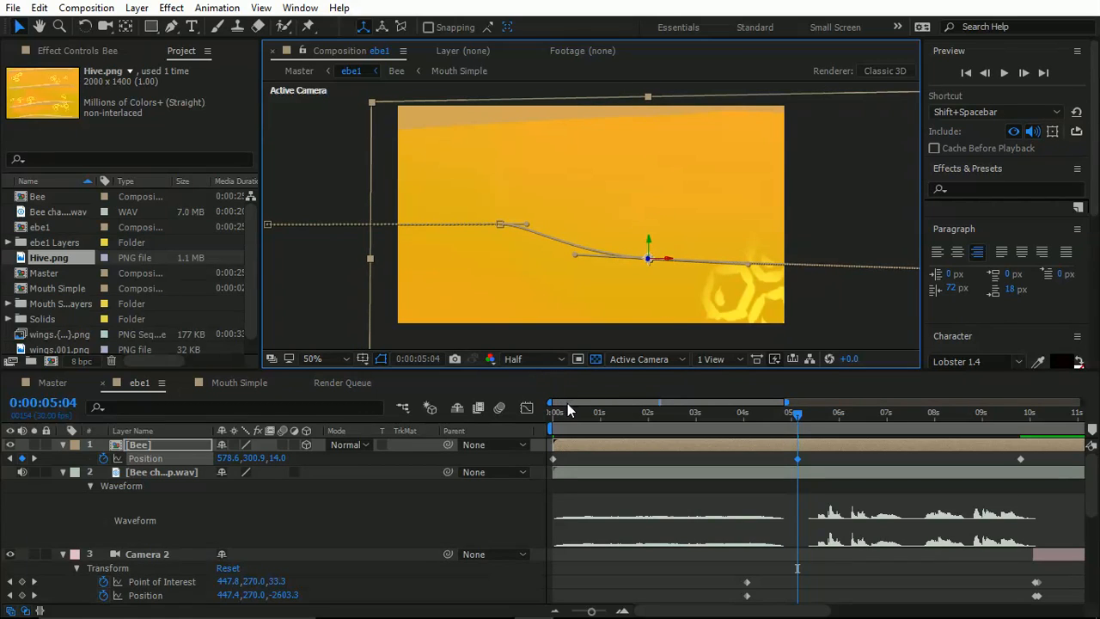
Step: Undo the last Bee move and shift the Bee toward the right of the frame at its 0:00:05:04 keyframe
key(ctrl+z)
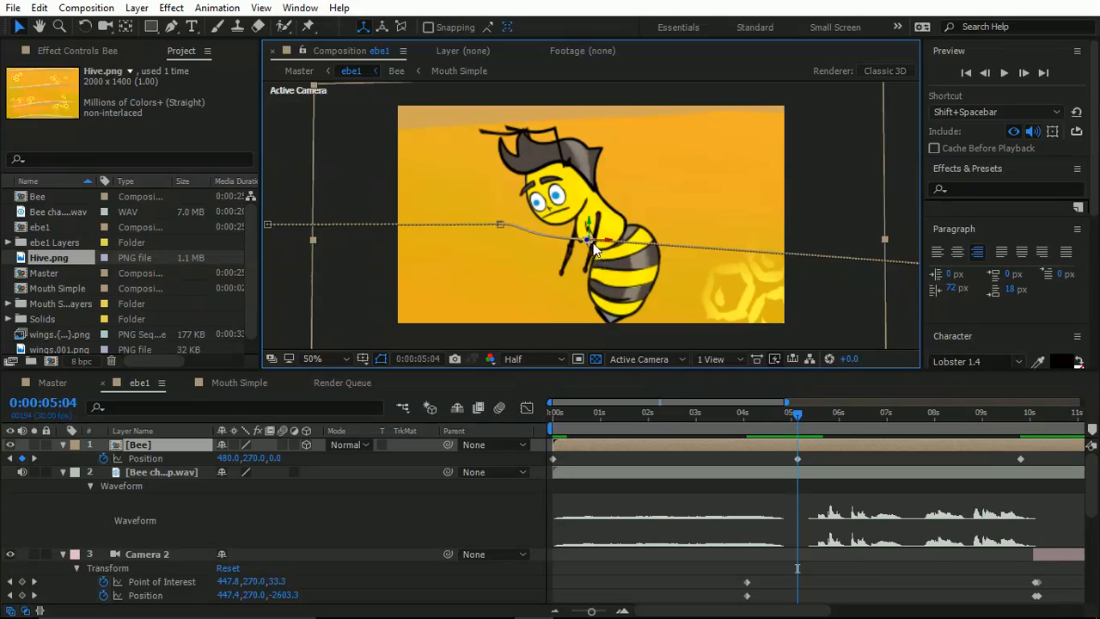
drag(590, 250, 669, 224)
Step: At the Bee's 0:00:09:24 keyframe, set its Position to 351.3, 338.3, -61.7
drag(796, 413, 1019, 481)
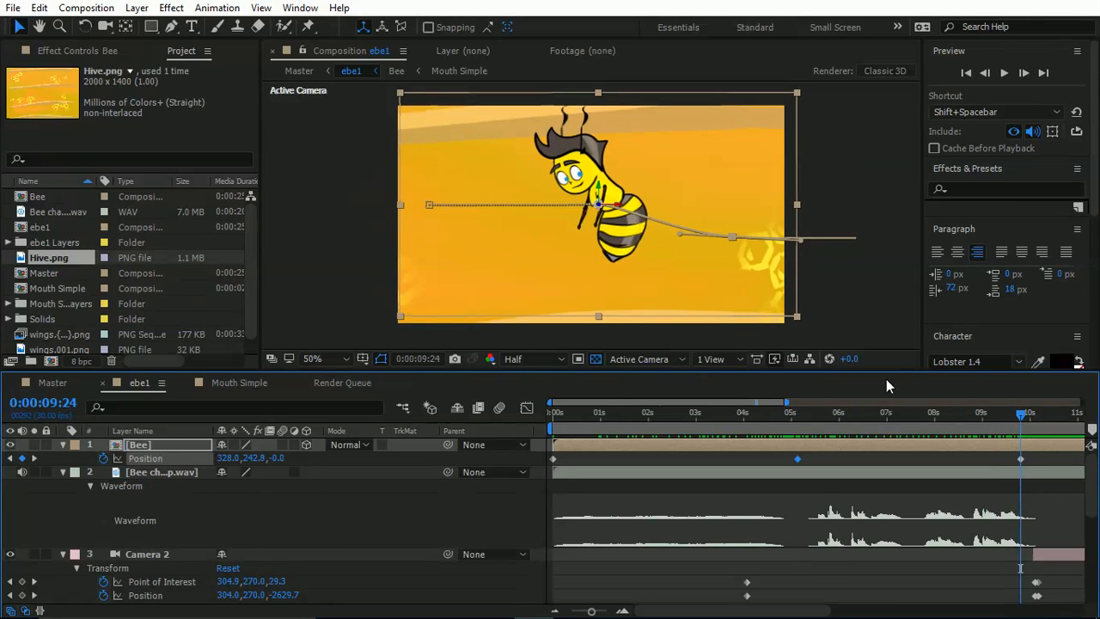
drag(574, 163, 589, 195)
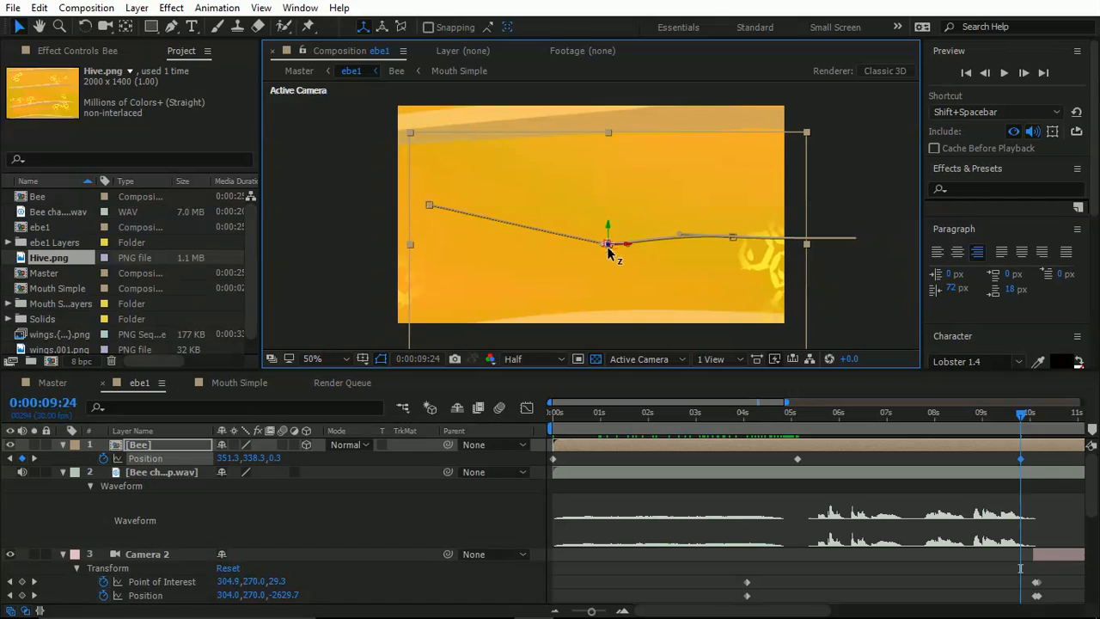
drag(610, 251, 612, 273)
Step: Duplicate the Bee's 351.3, 338.3, -61.7 Position keyframe, placing the earlier one at about 0:00:08:19 and the other near 0:00:09:25
drag(1022, 420, 949, 465)
drag(928, 420, 1005, 425)
key(ctrl+v)
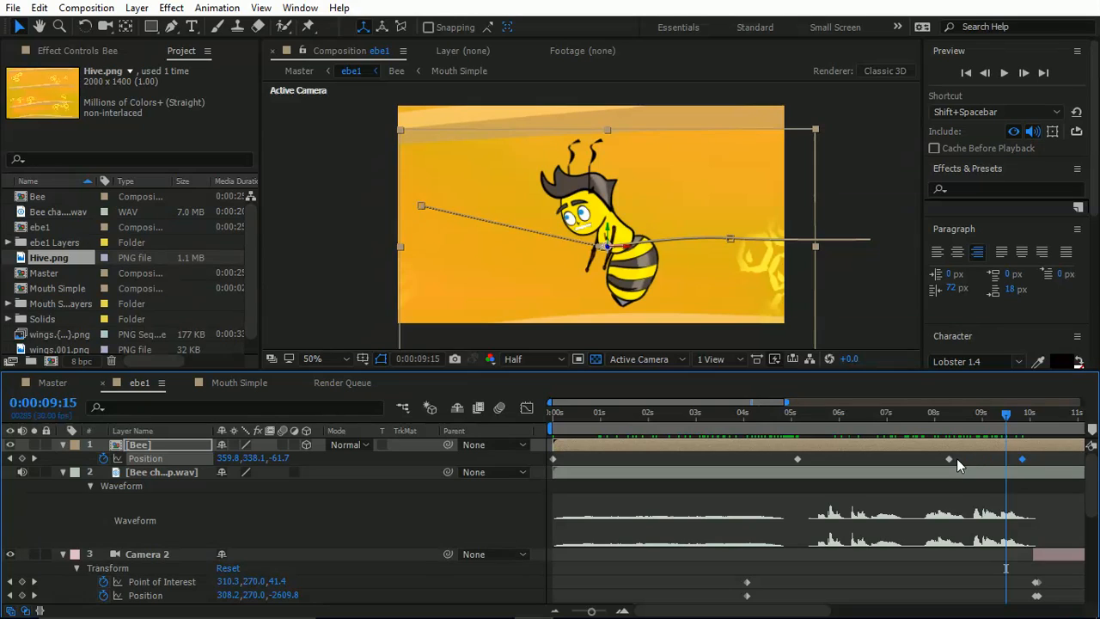
drag(951, 460, 967, 460)
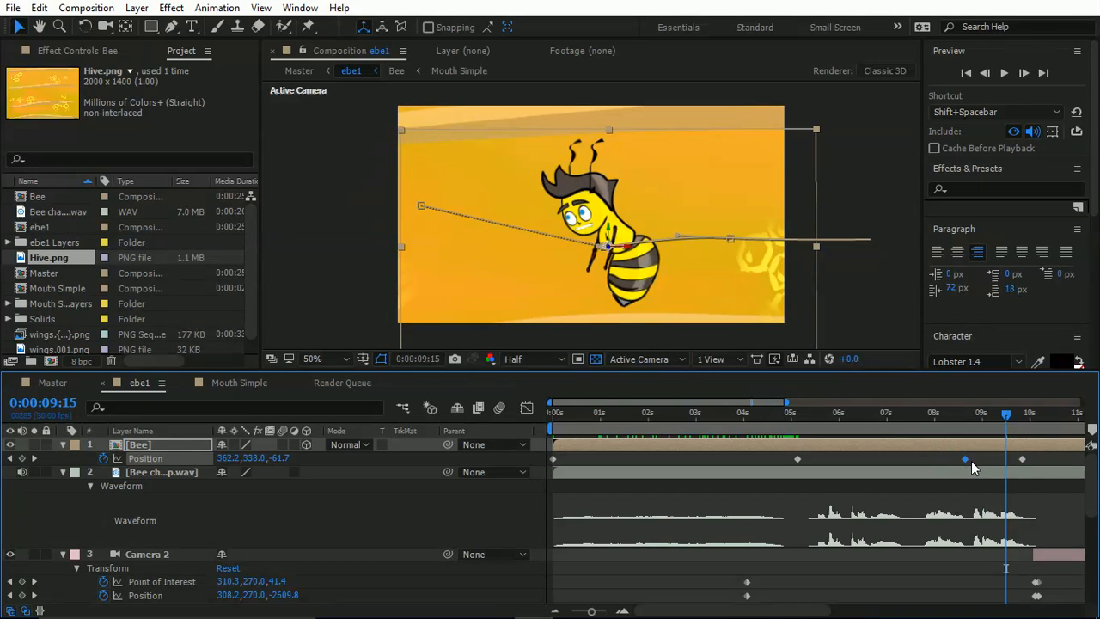
Step: Apply Easy Ease to the Bee's Position keyframe at about 0:00:08:19 and preview from 0:00:07:11
right_click(967, 459)
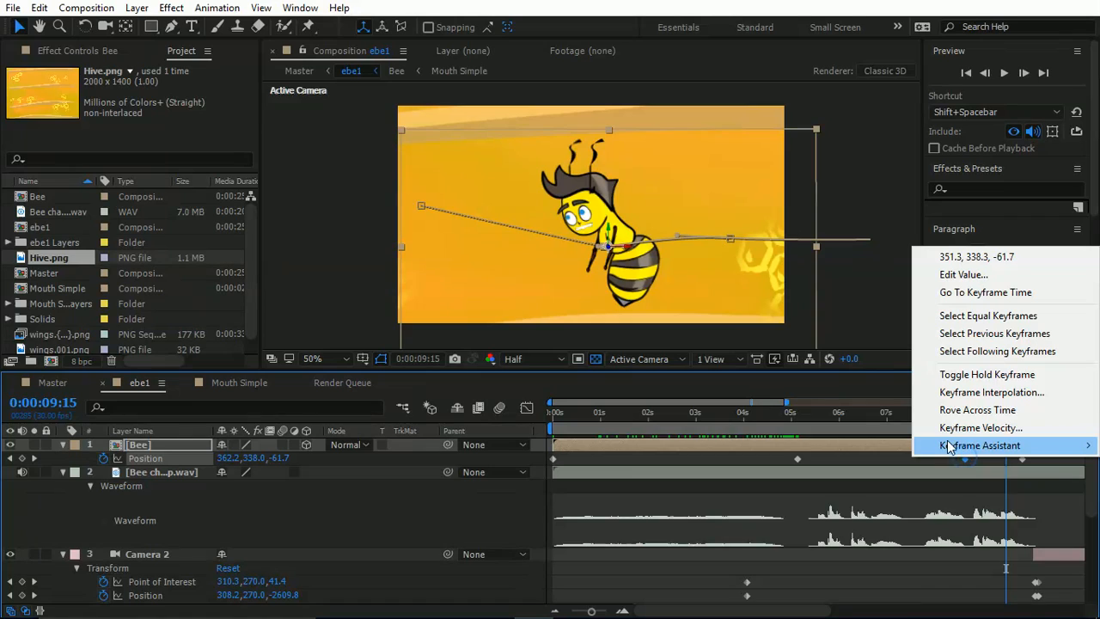
mouse_move(948, 442)
click(850, 481)
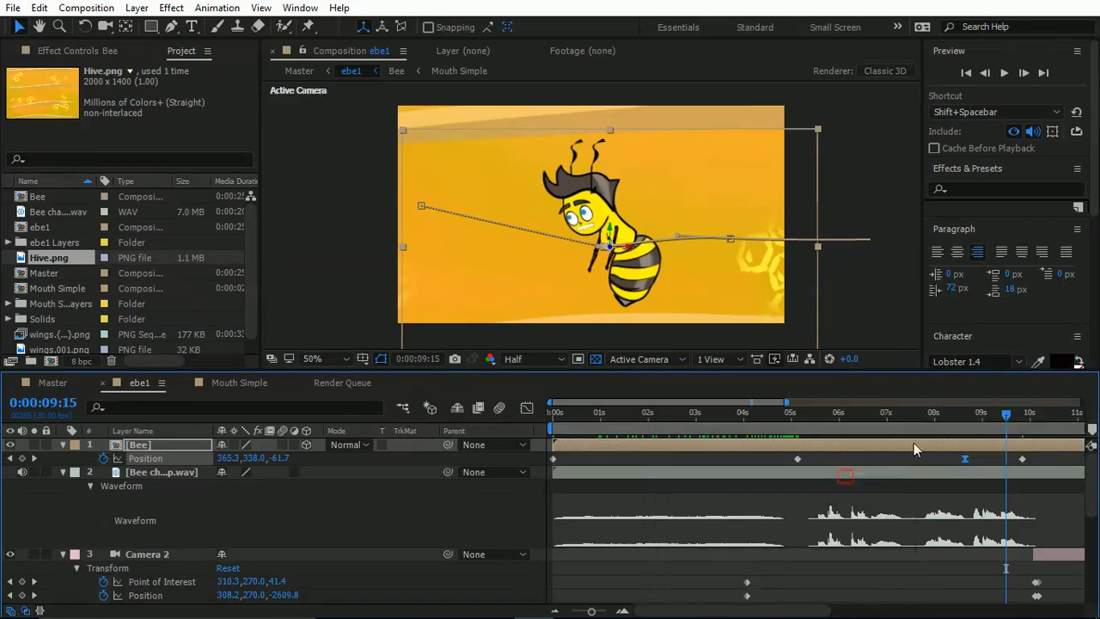
click(905, 413)
key(space)
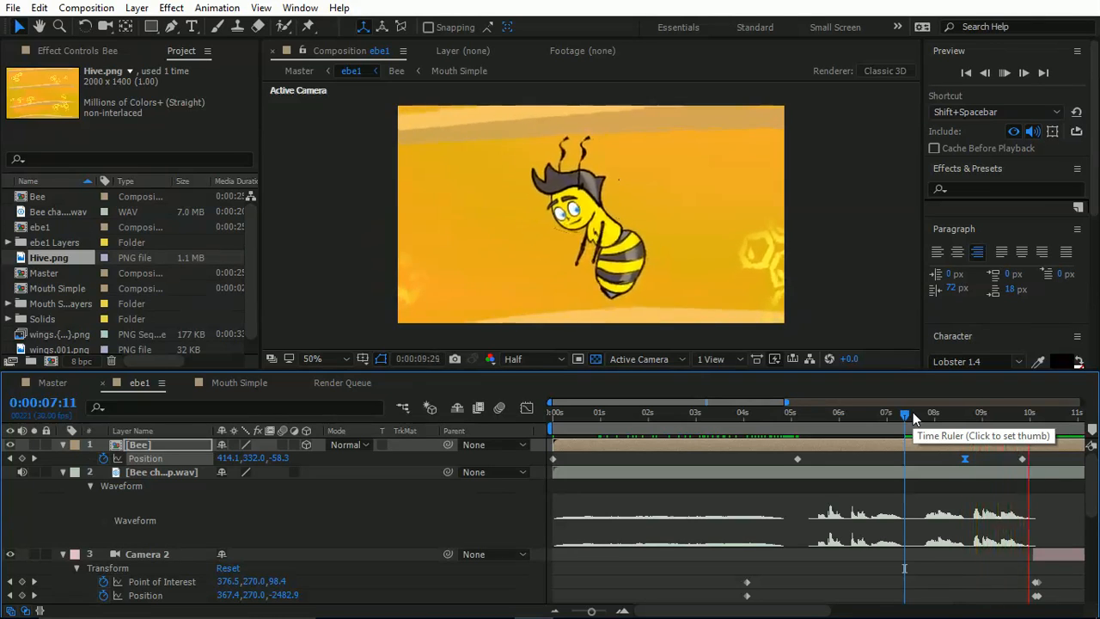
key(space)
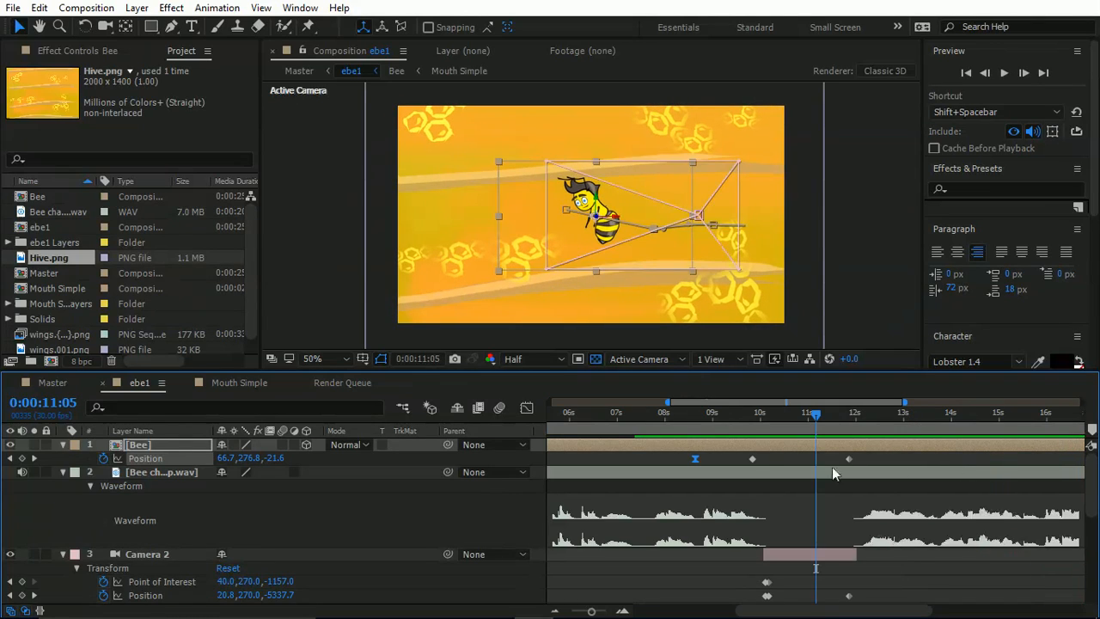
Step: Shift the Bee's Position keyframe near 0:00:09:25 to about 0:00:10:01, at the start of Camera 2's layer
click(763, 414)
drag(763, 419, 771, 416)
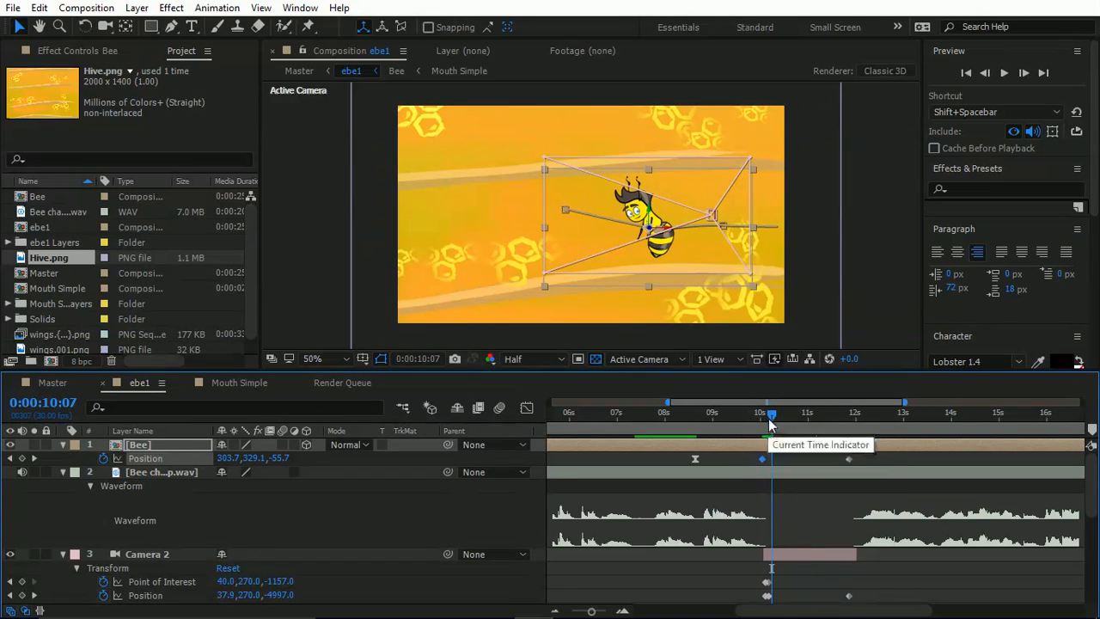
drag(768, 416, 766, 440)
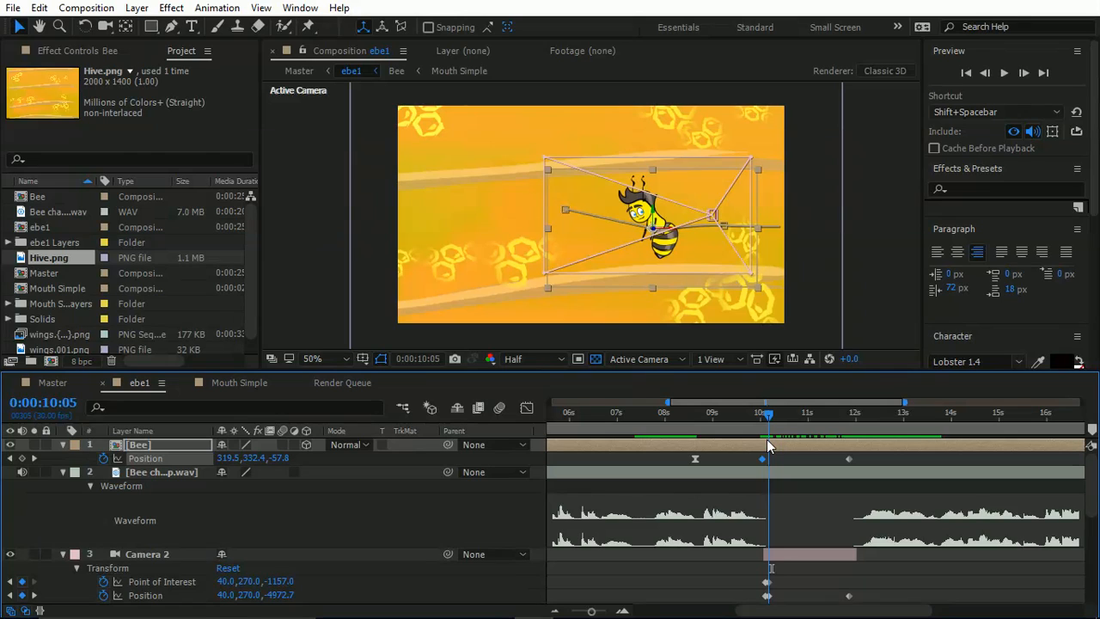
Step: Delete Camera 2's Point of Interest and Position keyframes around 0:00:10:05
click(780, 577)
drag(779, 576, 764, 600)
scroll(769, 570, down, 1)
scroll(761, 576, down, 4)
scroll(764, 572, down, 1)
scroll(763, 566, up, 3)
key(Delete)
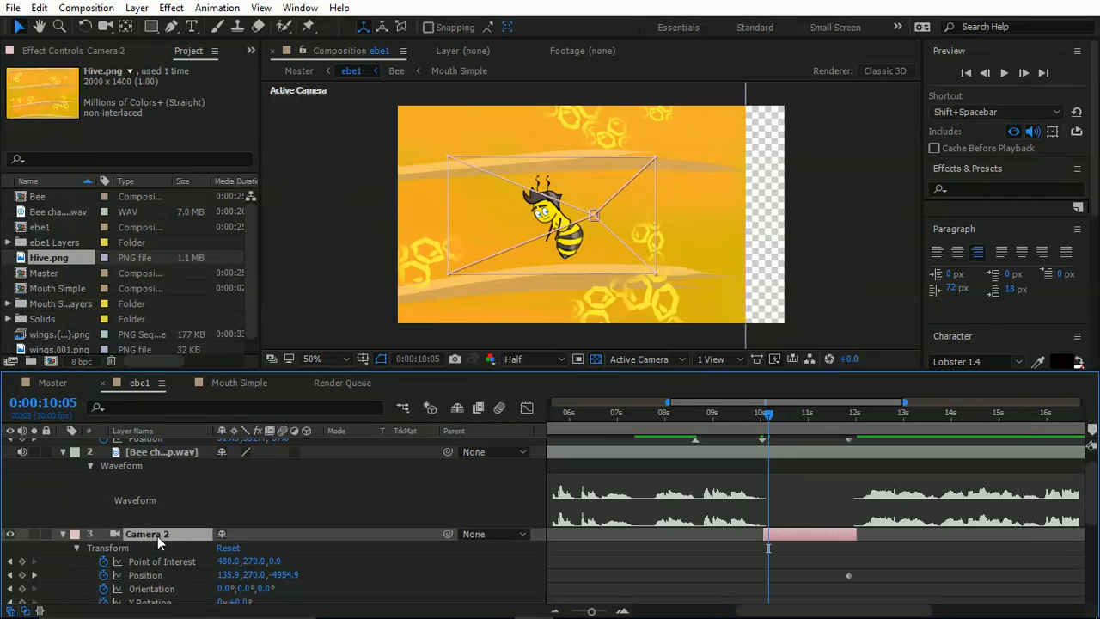
Step: Set Camera 2's Point of Interest X to 163.0 at 0:00:10:05
scroll(562, 308, down, 2)
scroll(593, 316, up, 3)
scroll(595, 315, down, 1)
drag(226, 562, 4, 519)
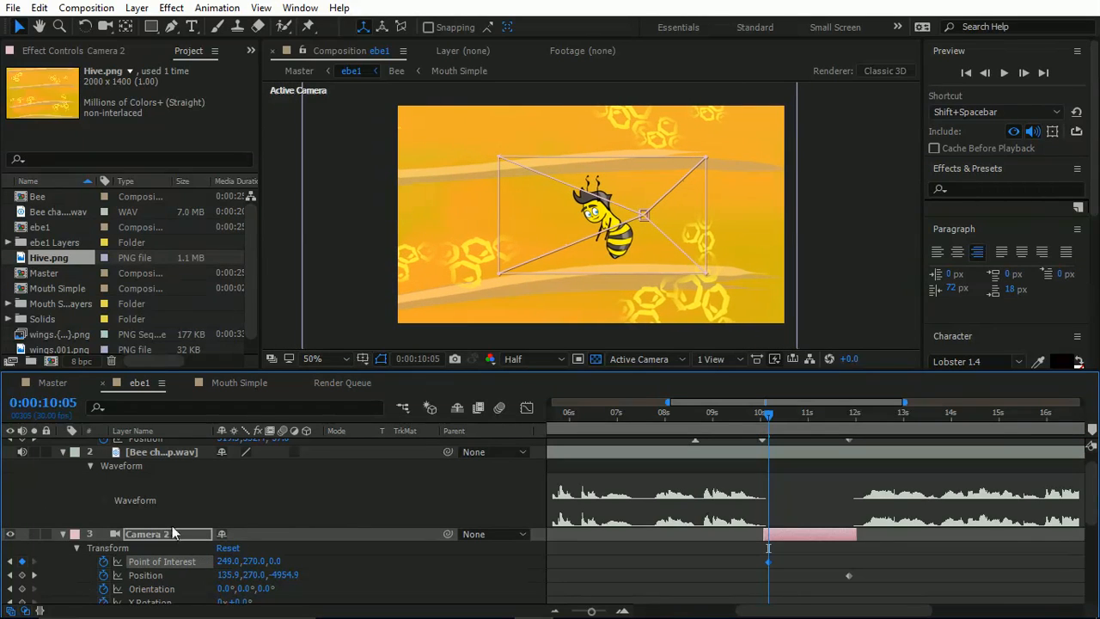
drag(226, 561, 157, 561)
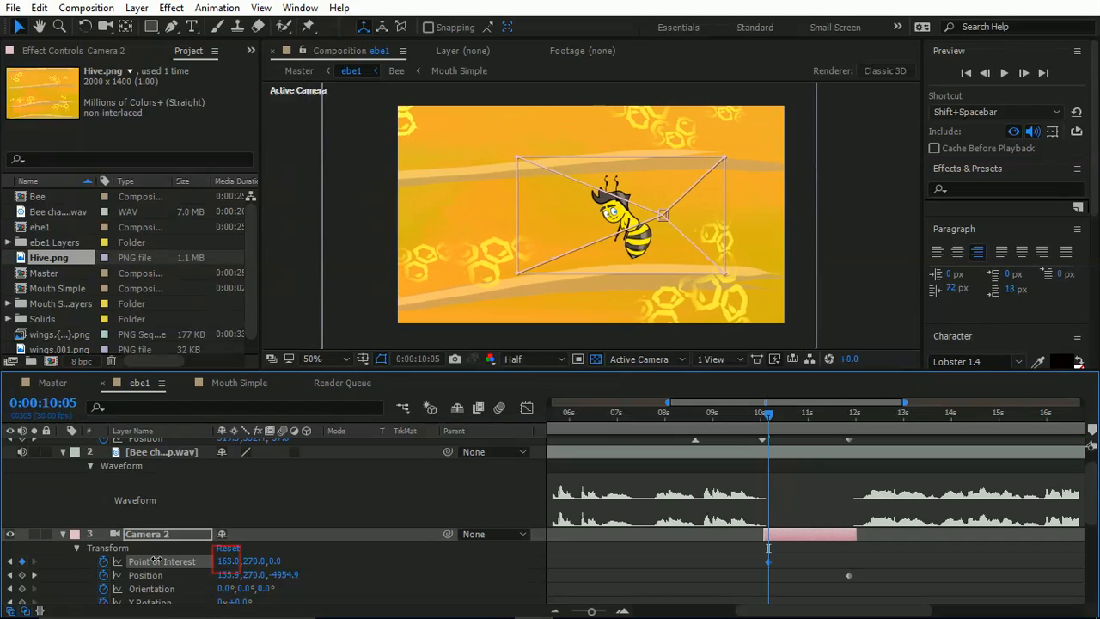
Step: Turn off keyframing for Camera 2's Point of Interest, Position, Orientation, and X, Y and Z Rotation
click(103, 562)
click(103, 575)
scroll(104, 560, down, 2)
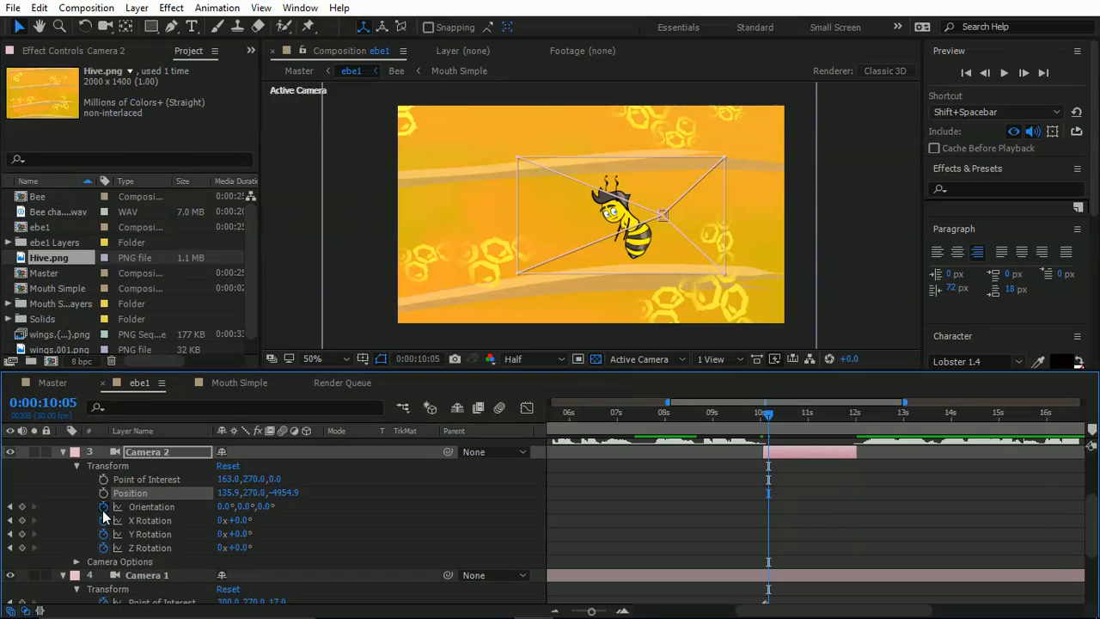
click(104, 506)
click(103, 520)
click(103, 533)
click(104, 547)
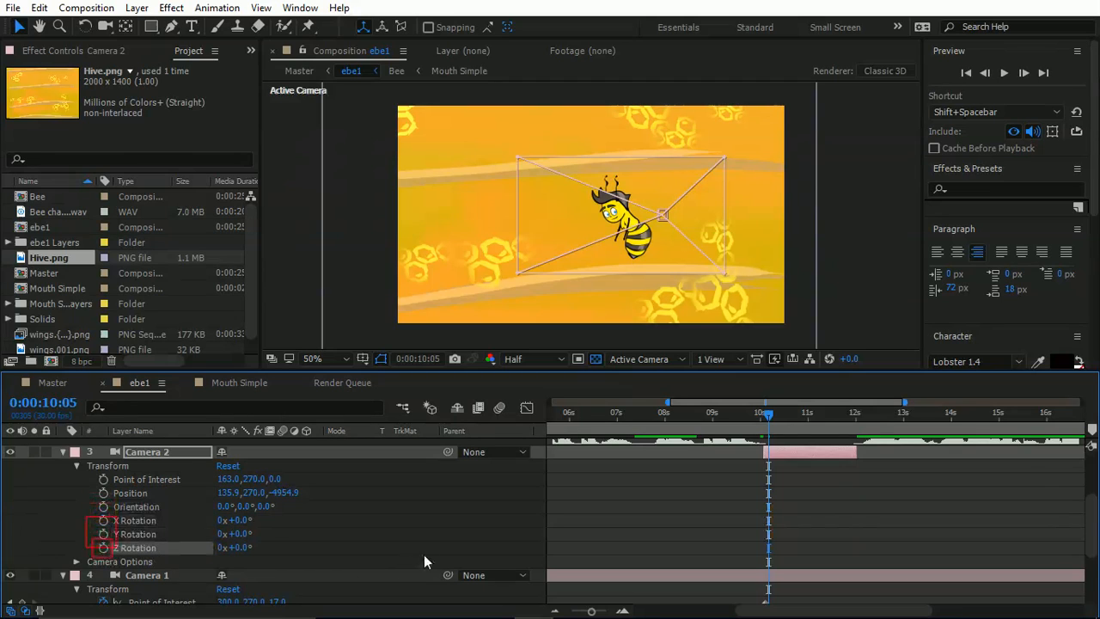
Step: Set Camera 2's Position Z to -5233.9 and Point of Interest X to 40.0, and preview from 0:00:09:18
scroll(425, 553, up, 2)
scroll(437, 525, down, 1)
drag(287, 535, 23, 508)
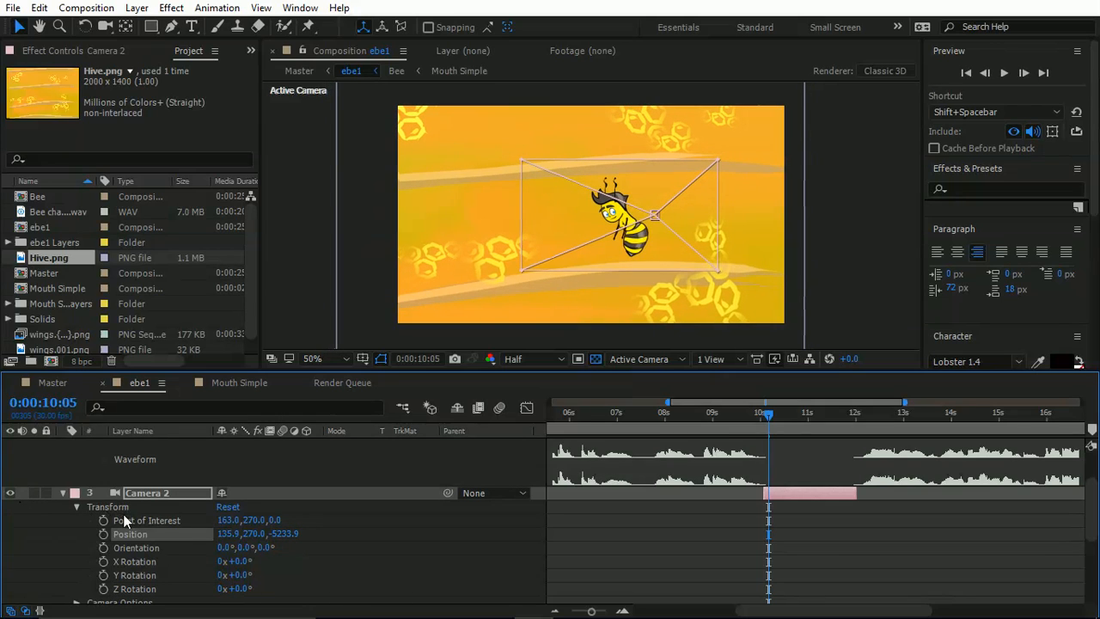
drag(228, 521, 595, 471)
drag(753, 415, 741, 413)
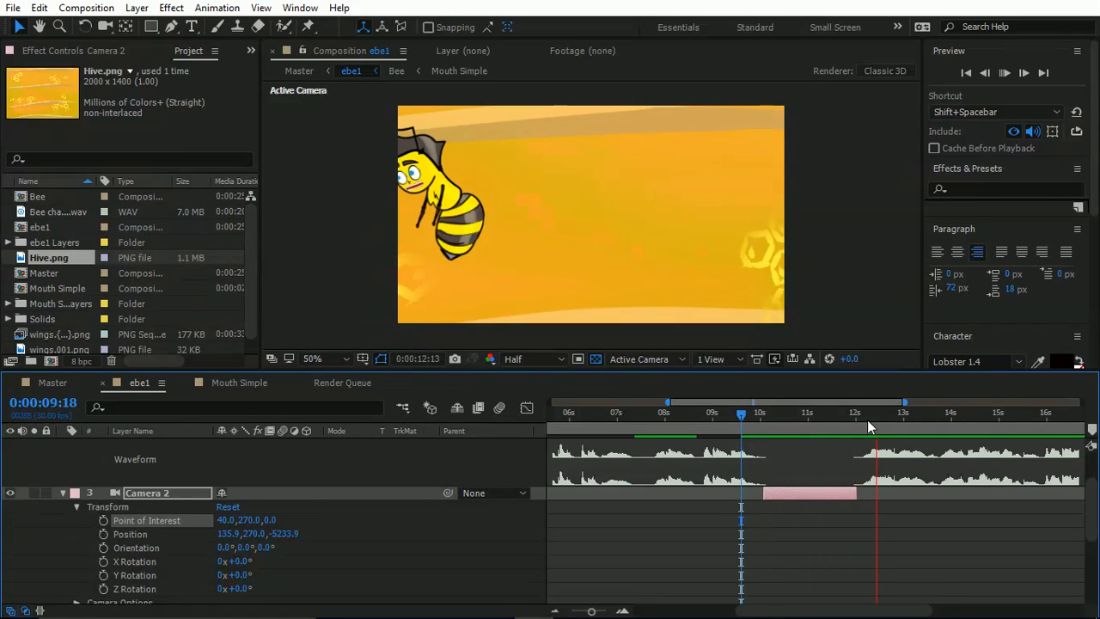
Step: Move the Bee's last Position keyframe to about 0:00:12:00, at the end of Camera 2's layer, and go to 0:00:12:01
click(836, 413)
drag(856, 412, 857, 412)
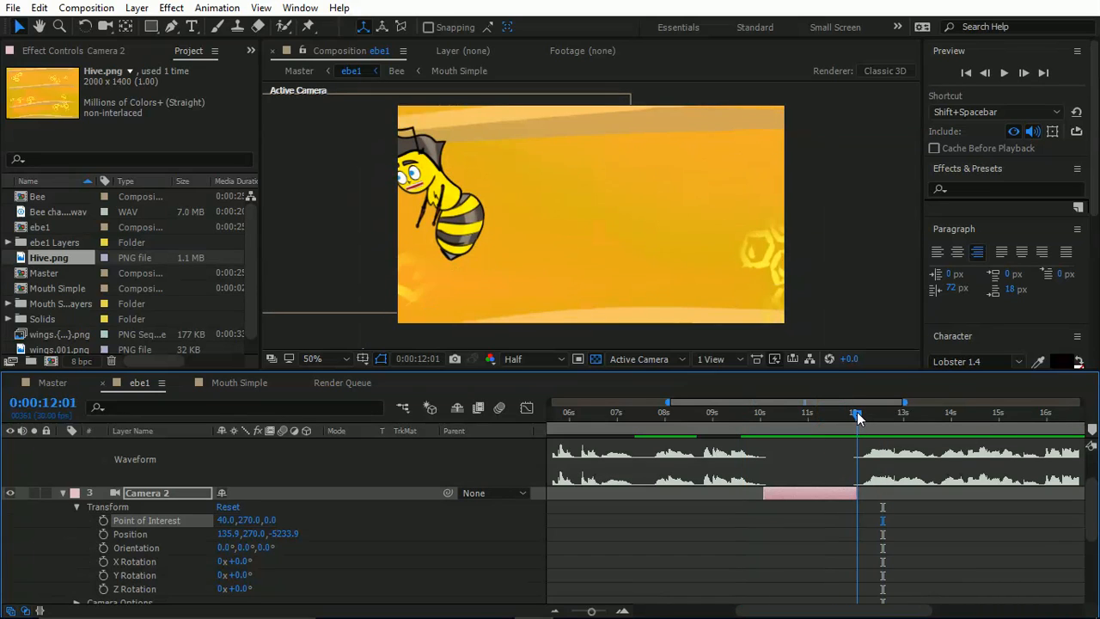
scroll(839, 458, up, 3)
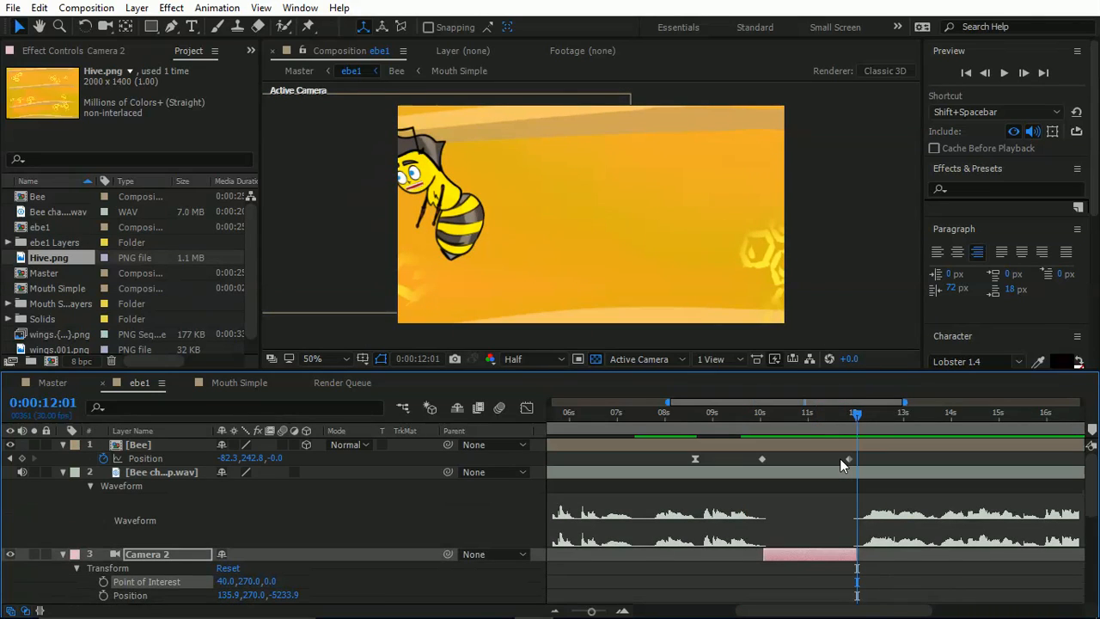
click(852, 459)
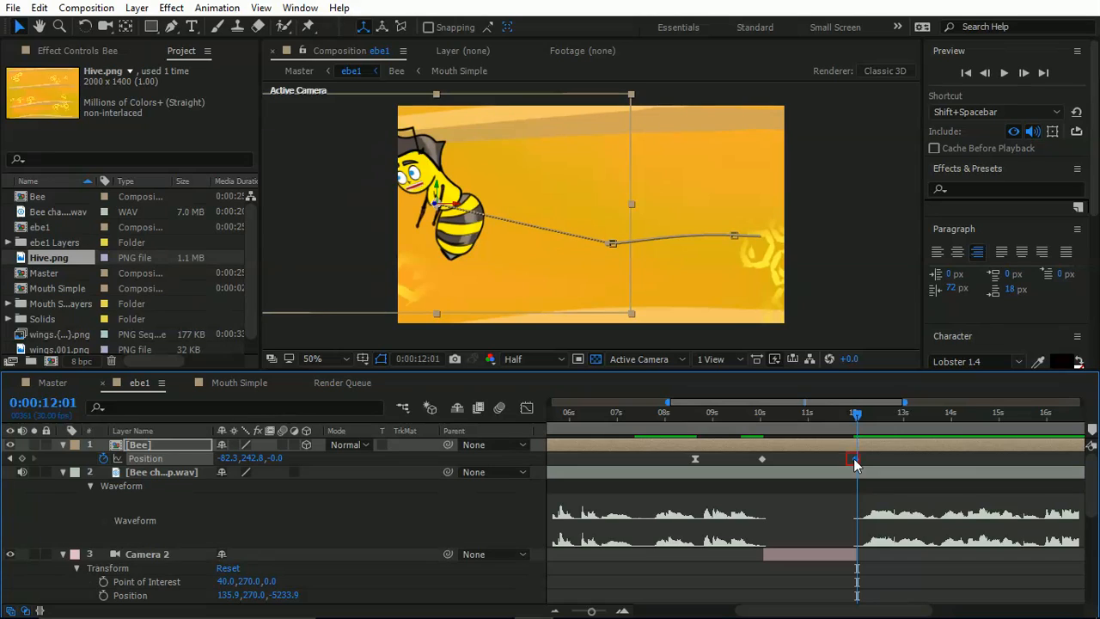
drag(858, 417, 862, 419)
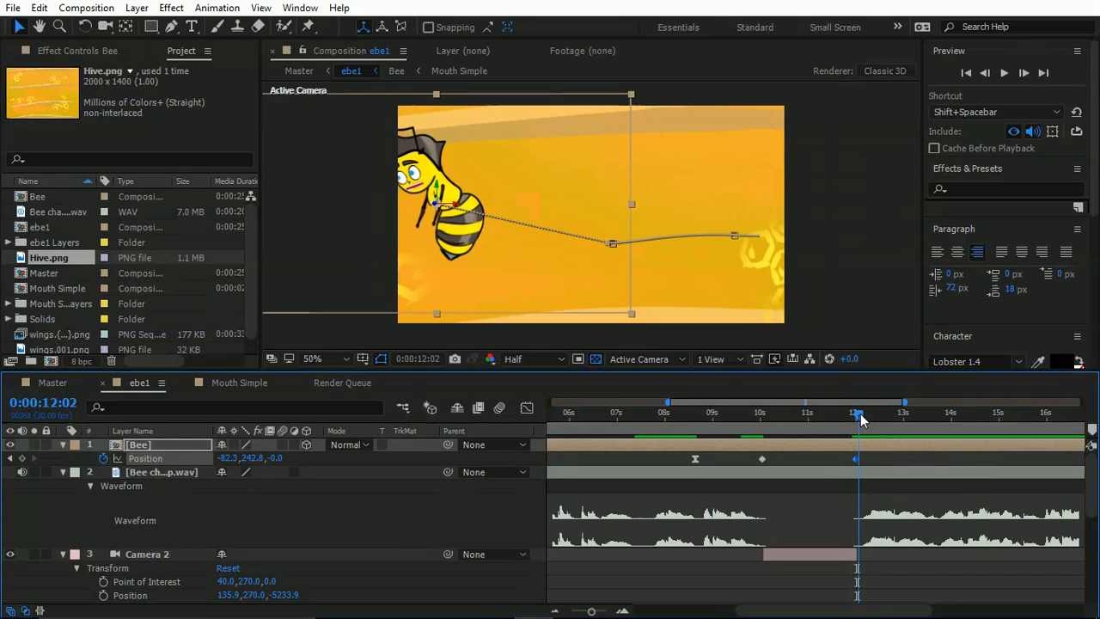
drag(860, 419, 860, 421)
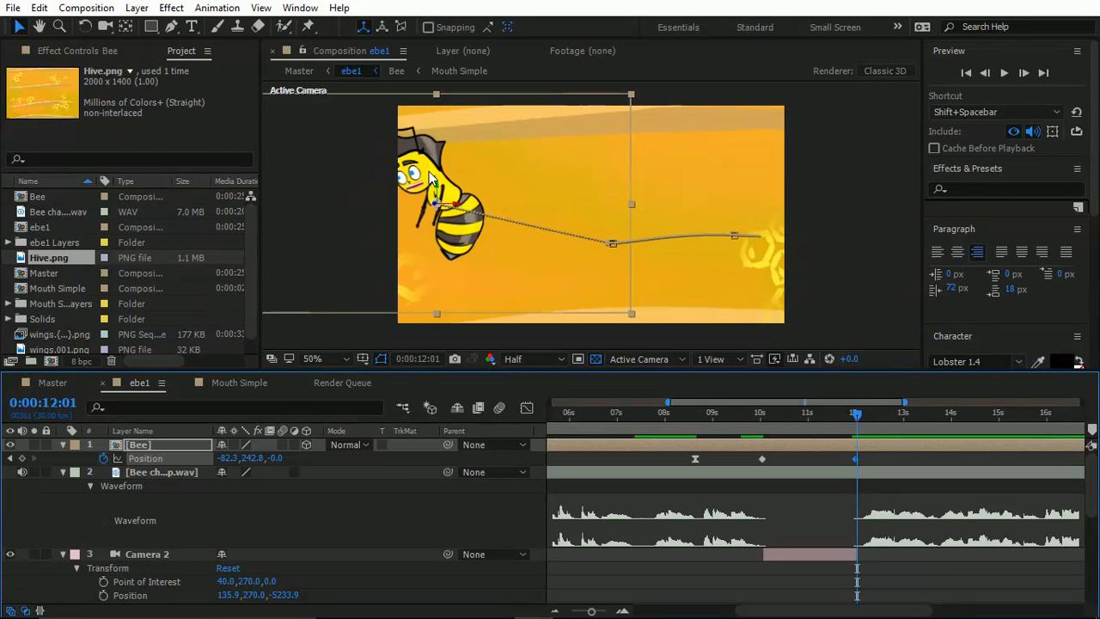
Step: At 0:00:12:01, move the Bee to Position 527.8, 340.2, 0.0 and scale it to 133%
drag(434, 182, 687, 213)
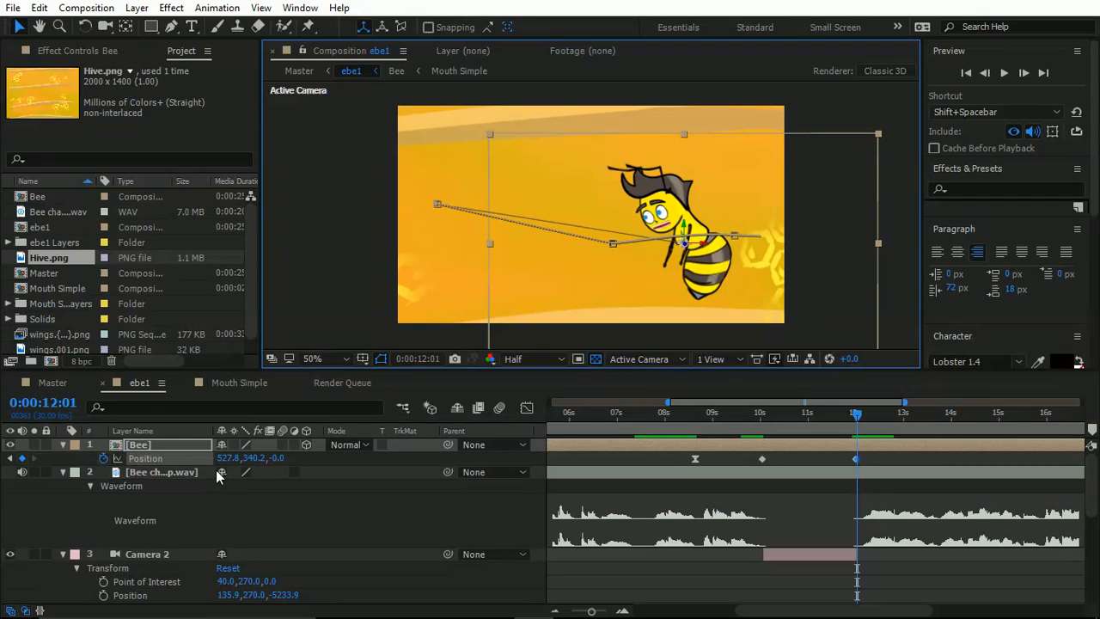
key(s)
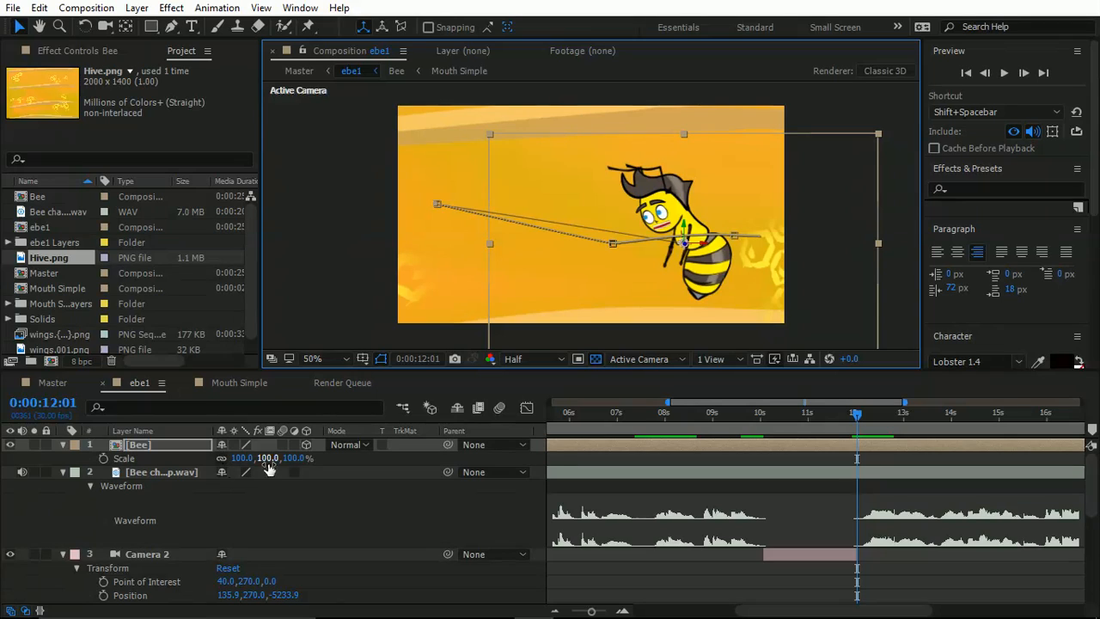
drag(293, 458, 323, 460)
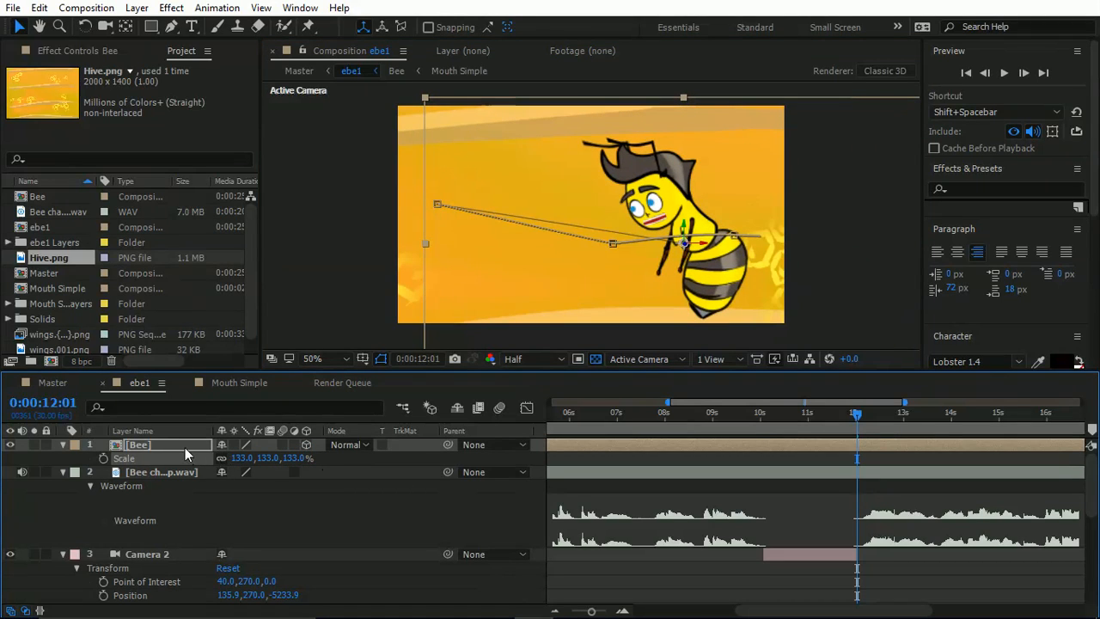
key(p)
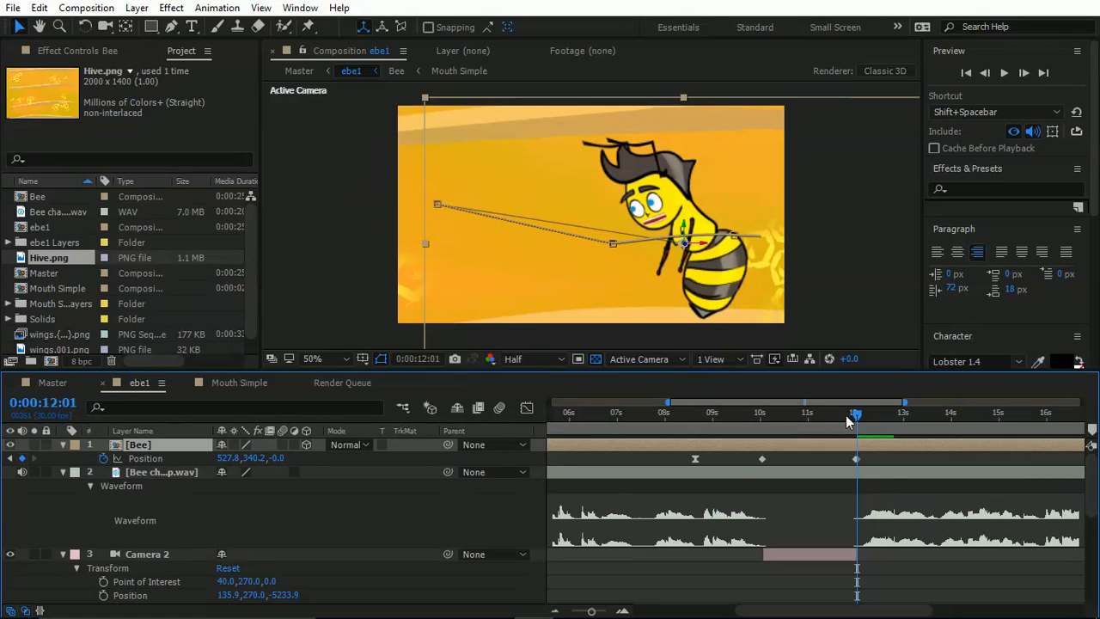
Step: Preview the animation from 0:00:11:16 to check the Bee's talking shot following the Camera 2 cut
drag(857, 419, 832, 426)
key(space)
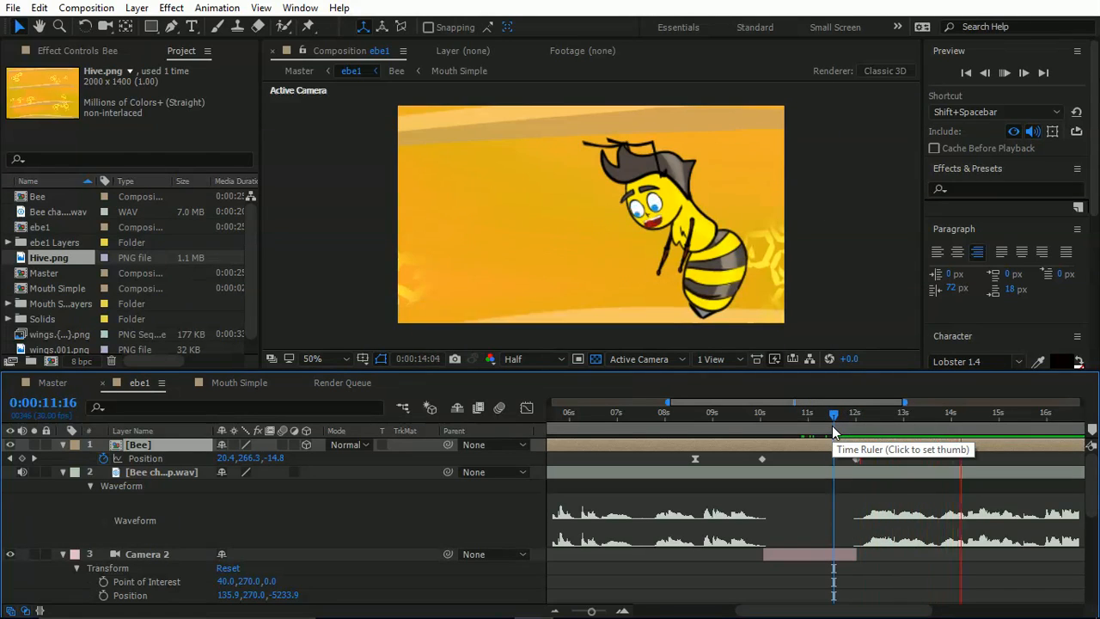
key(space)
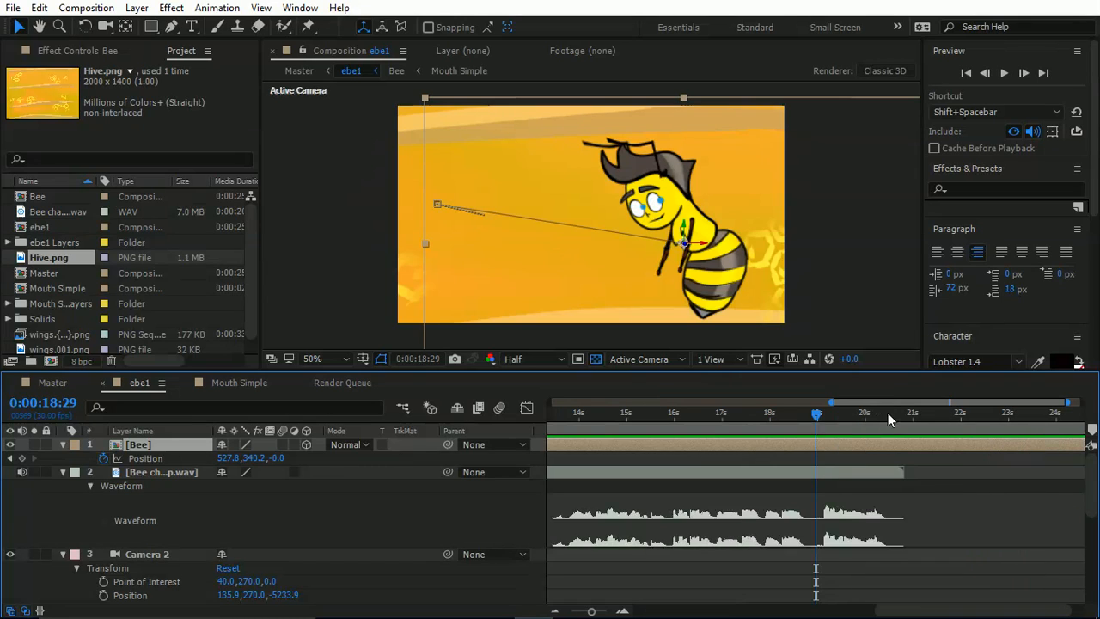
Step: Add Bee Position keyframes of 527.8, 355.2, 0.0 at 0:00:12:04 and 527.8, 341.2, 0.0 at 0:00:13:00
drag(831, 403, 719, 427)
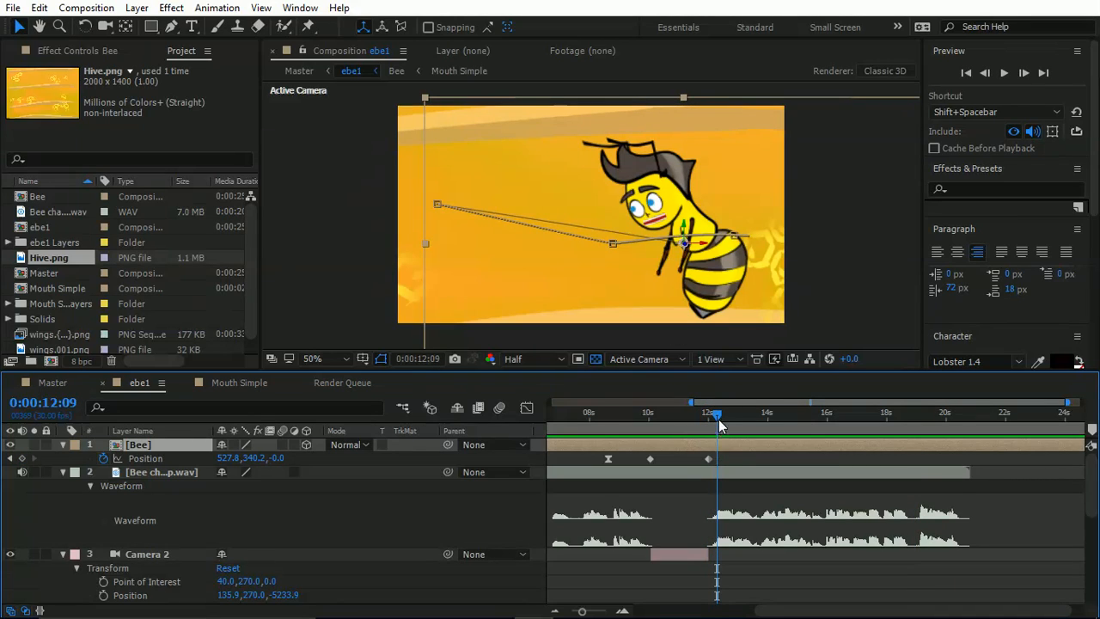
drag(718, 421, 711, 416)
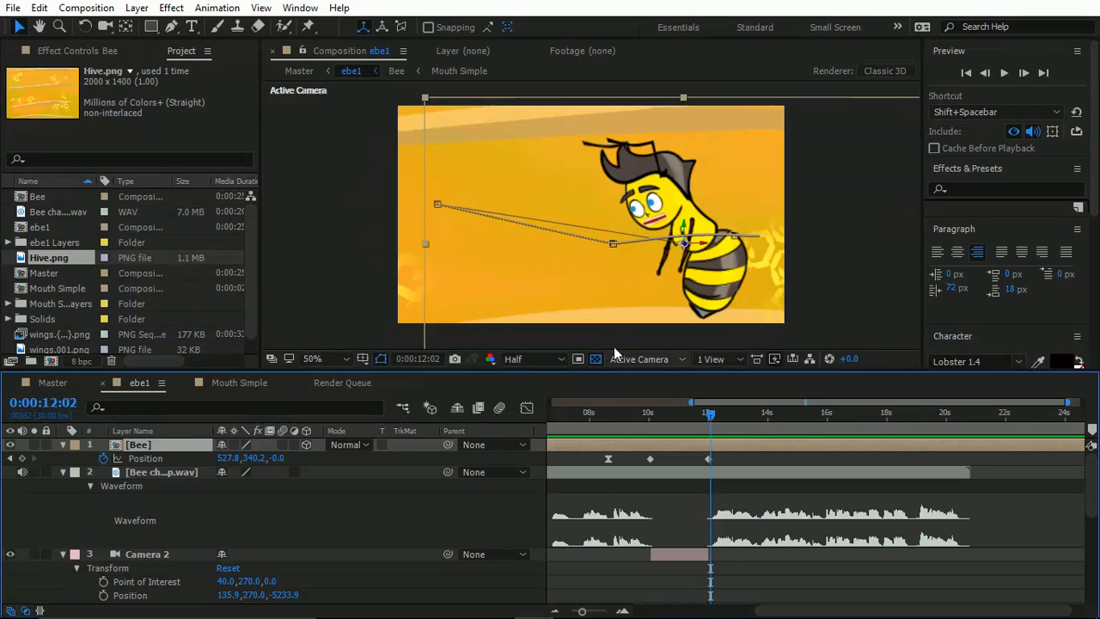
key(period)
drag(714, 414, 709, 414)
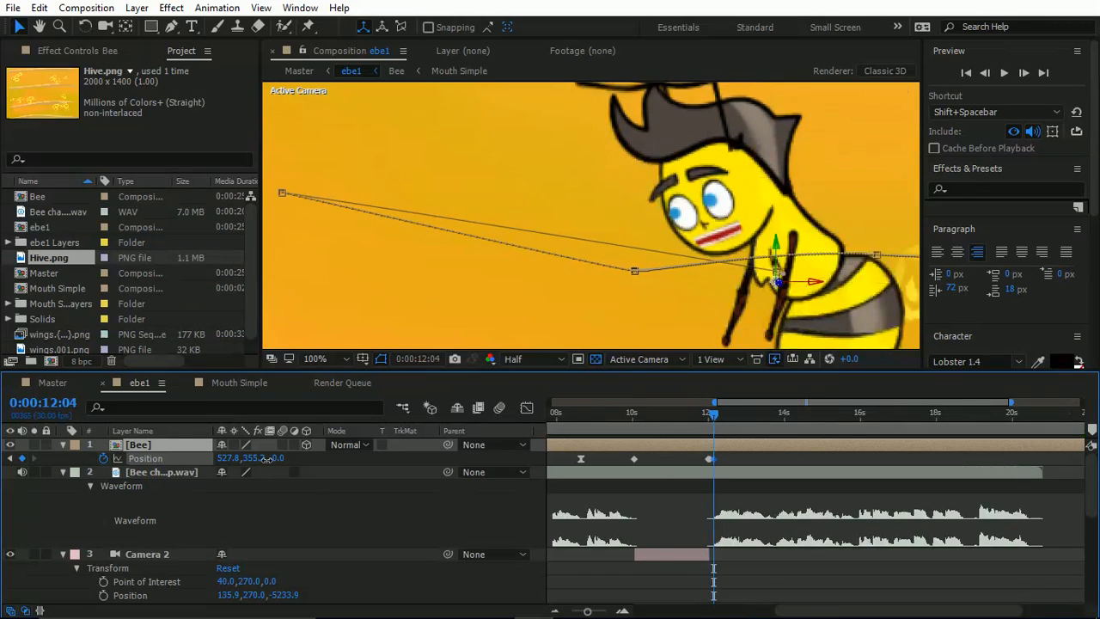
drag(266, 459, 268, 459)
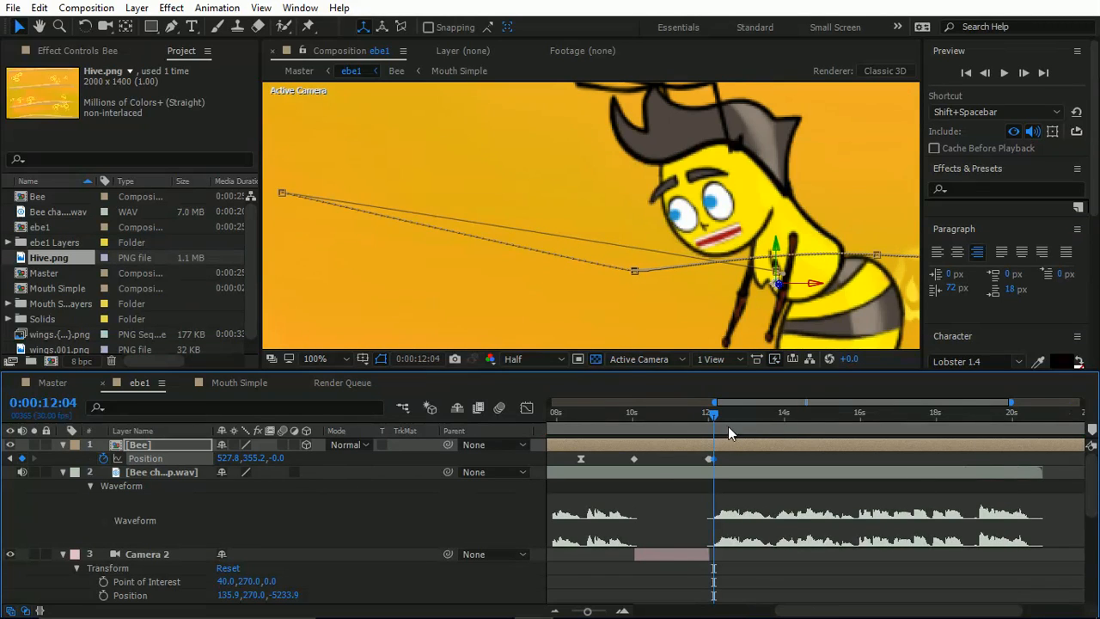
drag(713, 414, 747, 418)
mouse_move(262, 459)
mouse_down()
mouse_move(252, 458)
mouse_move(261, 459)
mouse_up()
Step: Copy the Bee's Position keyframes at 0:00:12:04 and 0:00:13:00 and paste them at 0:00:14:02
drag(758, 457, 711, 466)
click(751, 456)
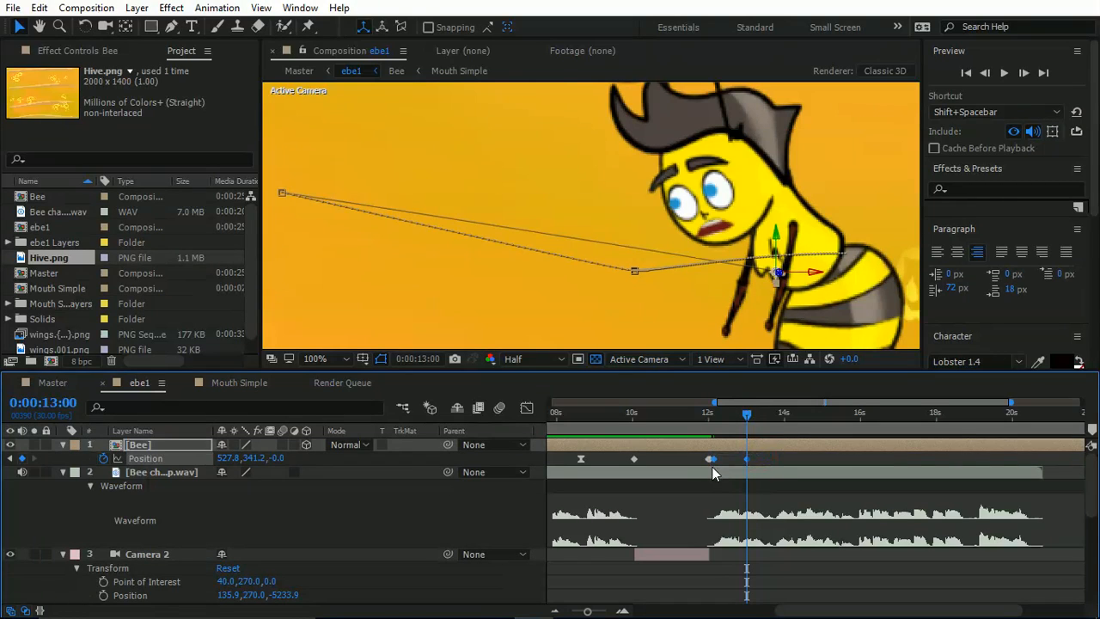
click(782, 419)
click(785, 418)
key(ctrl+v)
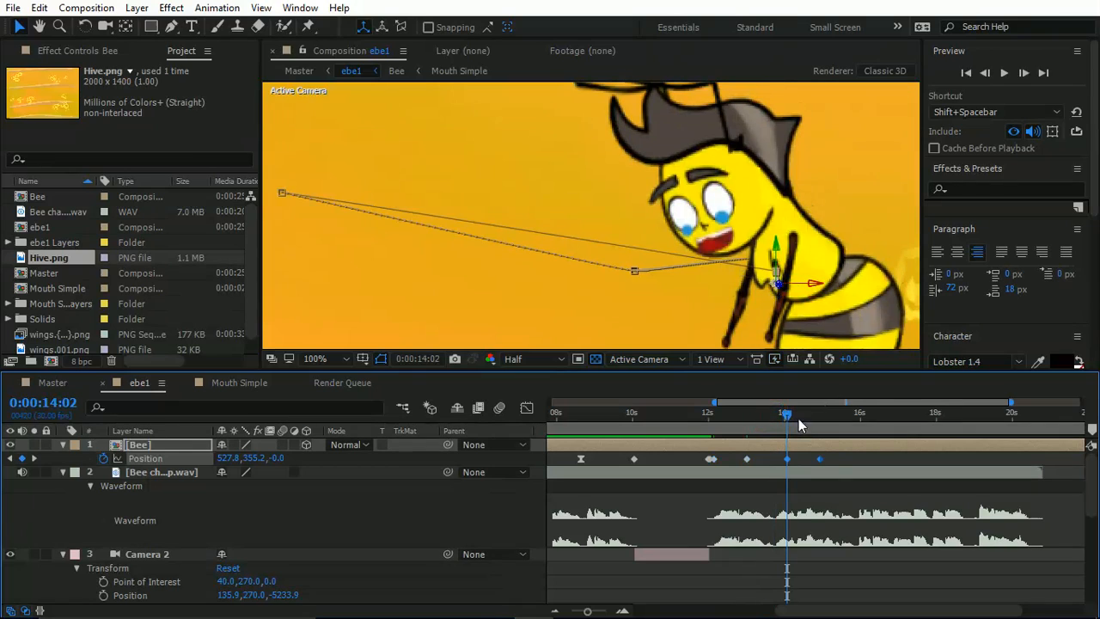
Step: Copy the Bee's four Position keyframes from 0:00:12:04 onward and paste them at 0:00:16:03 and 0:00:19:14
drag(837, 453, 723, 465)
click(863, 418)
key(ctrl+v)
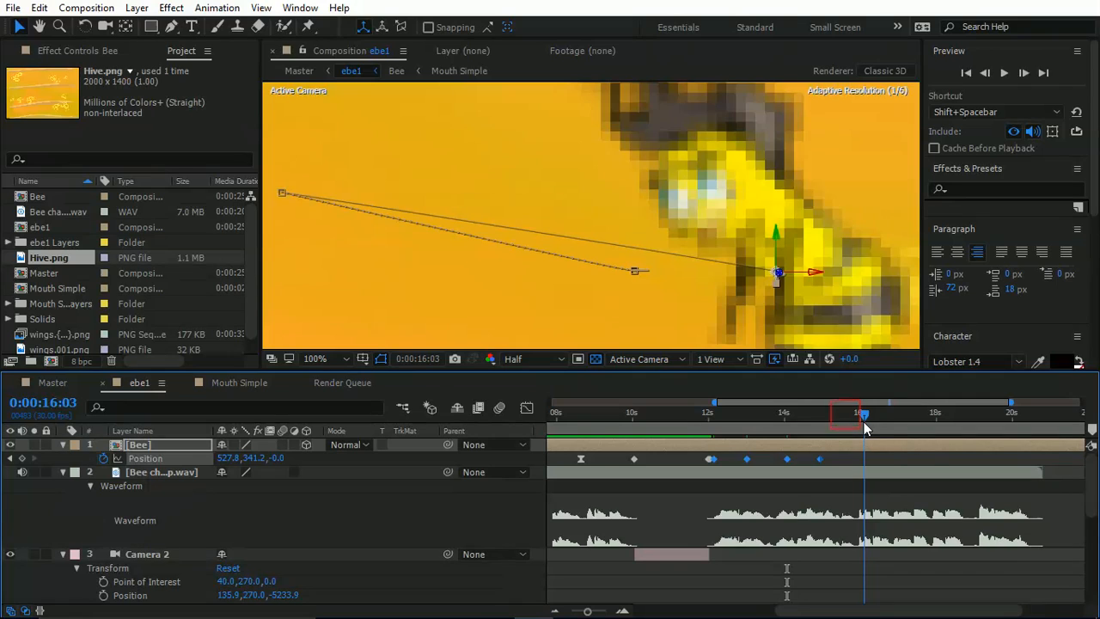
drag(1006, 419, 993, 418)
key(ctrl+v)
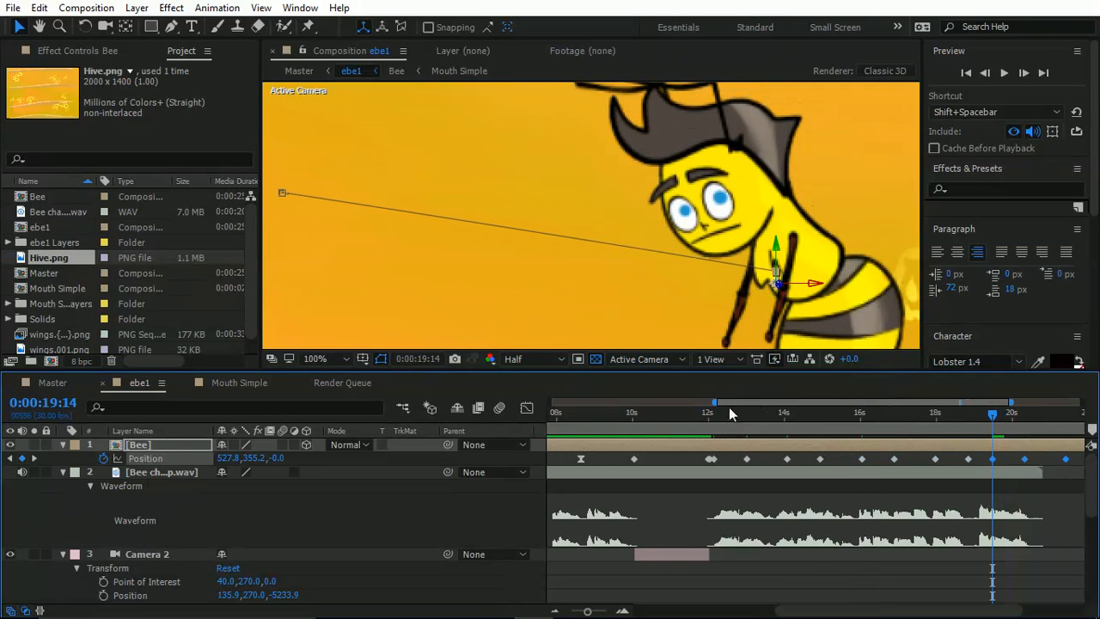
Step: Preview the Bee's repeated hover from 0:00:12:05, and extend the work area back to the start of the ebe1 composition
click(716, 418)
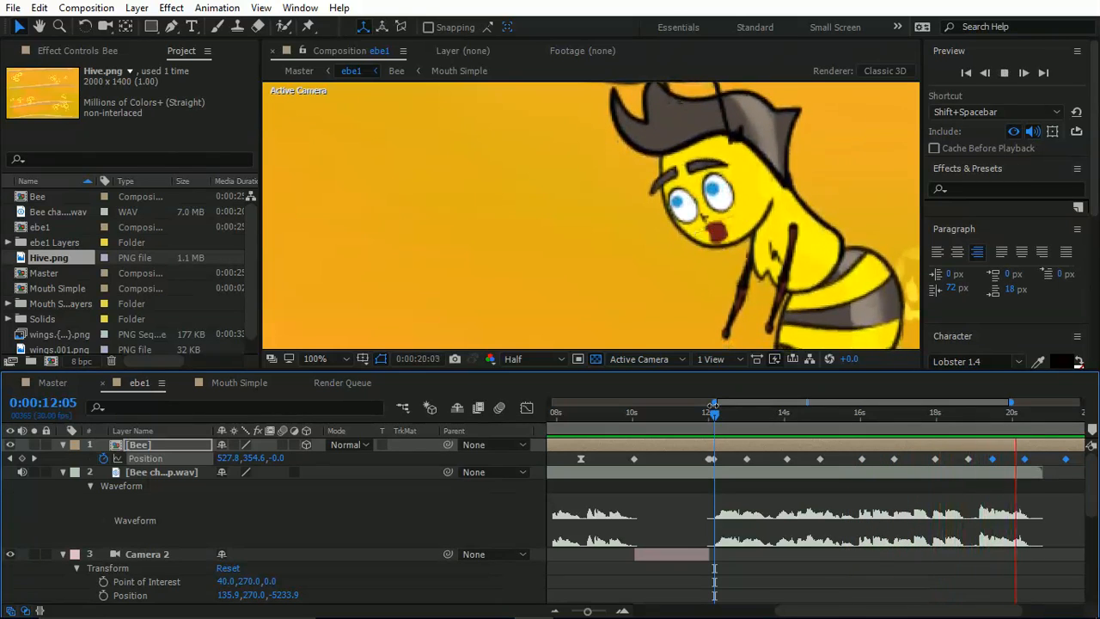
key(space)
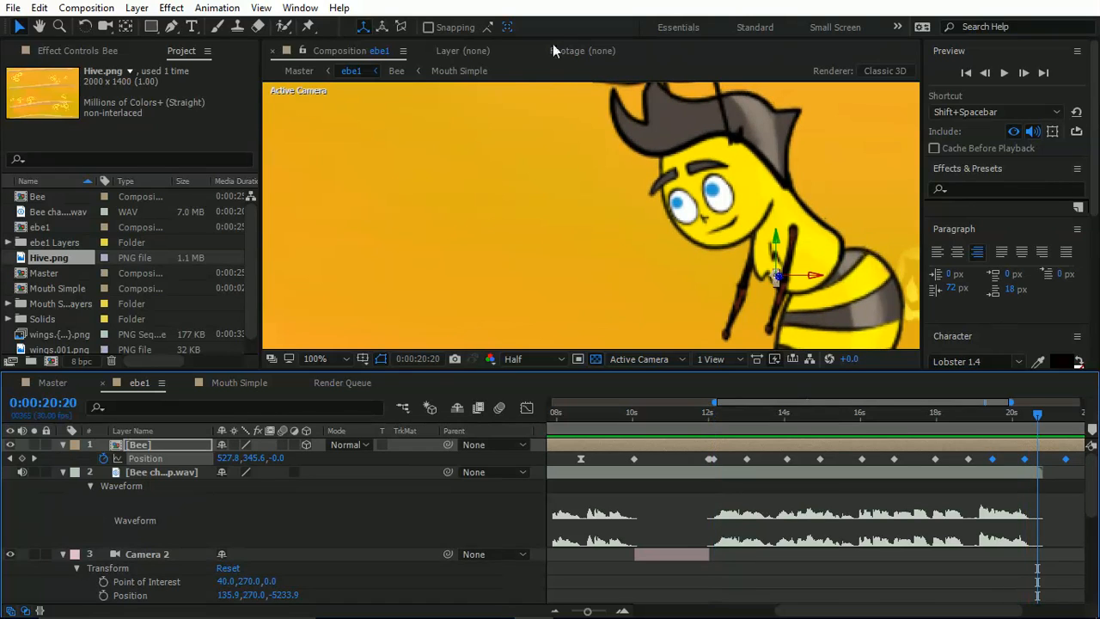
scroll(582, 222, down, 2)
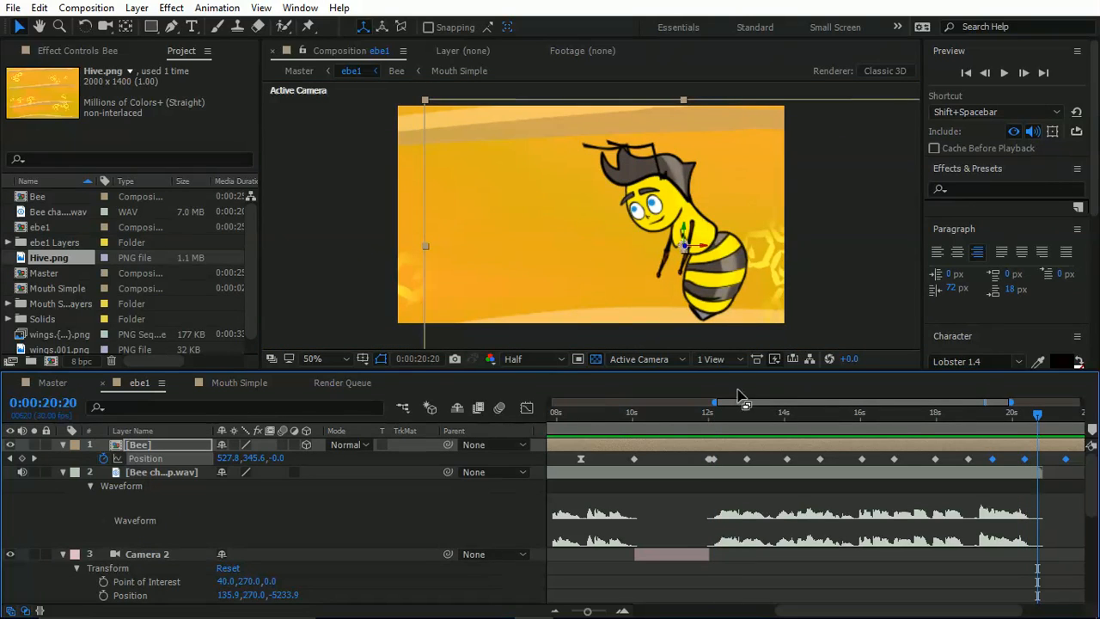
drag(715, 403, 550, 403)
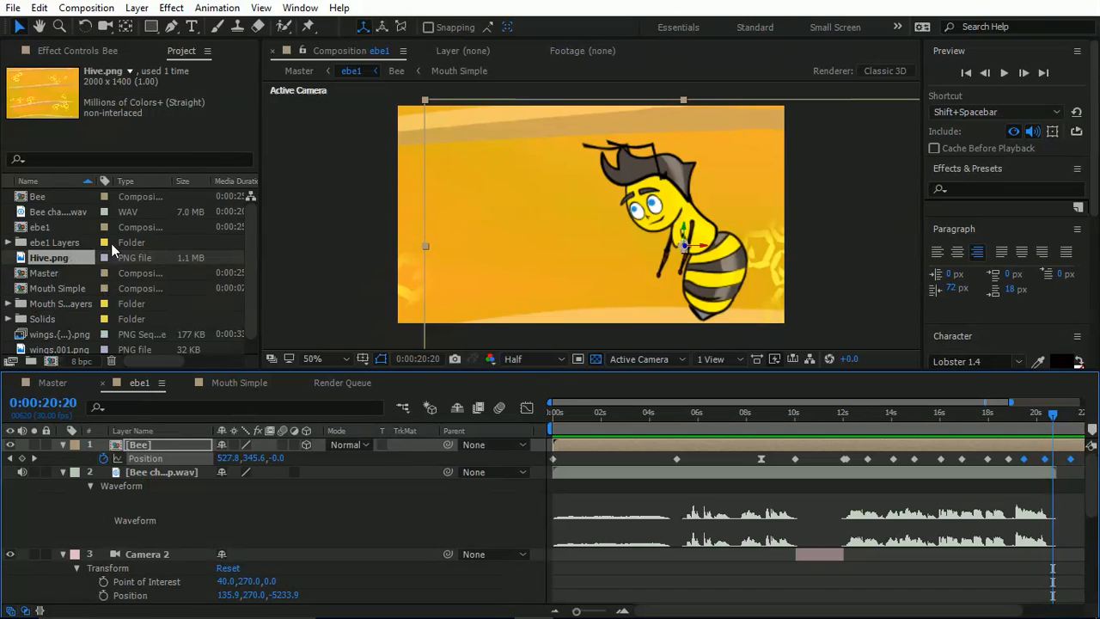
Step: Import Establishing shot.psd as a composition with editable layer styles and open the Establishing shot composition
click(13, 7)
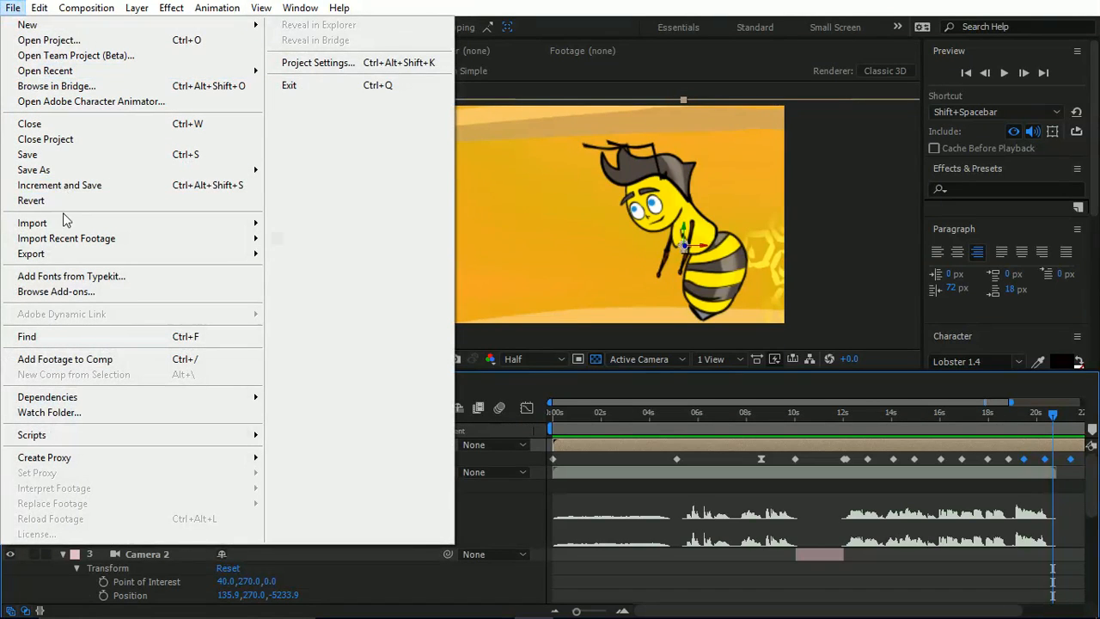
mouse_move(64, 224)
click(300, 225)
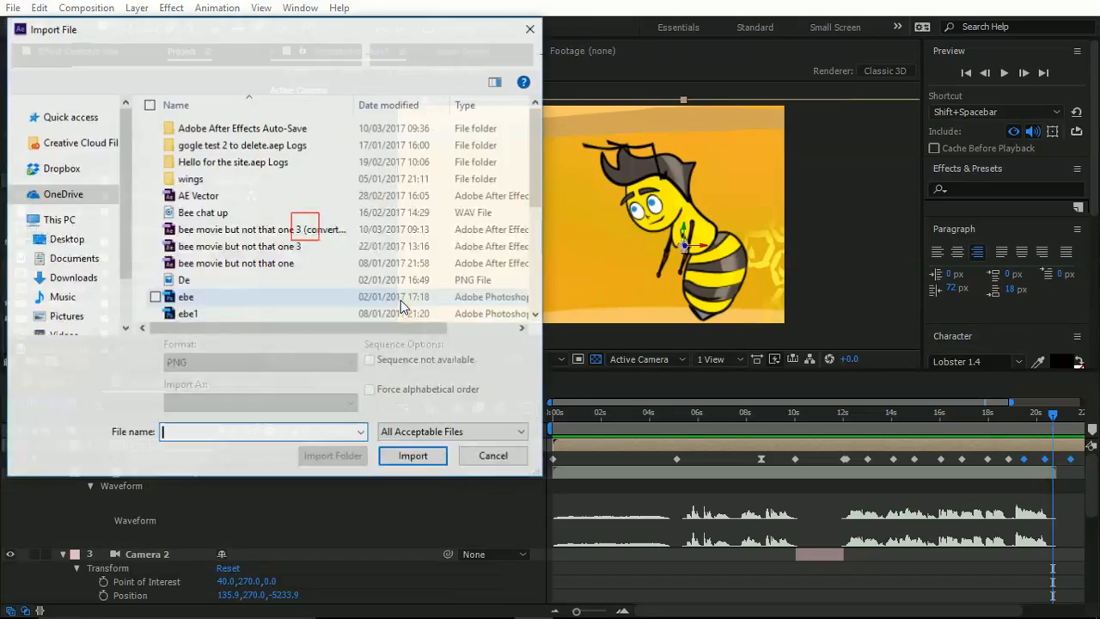
double_click(400, 300)
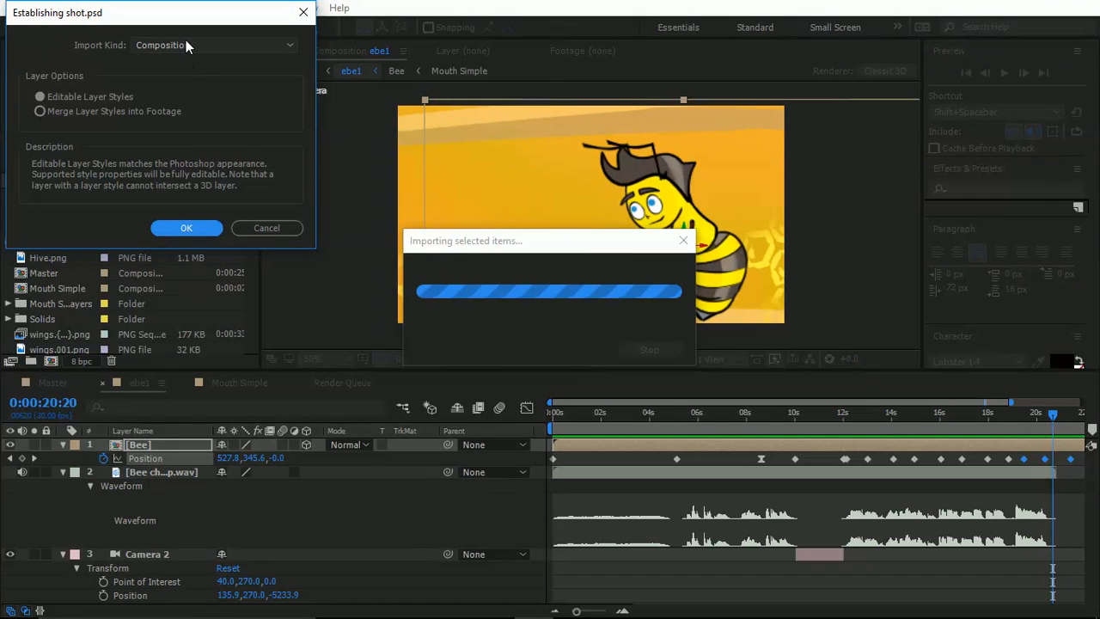
click(200, 222)
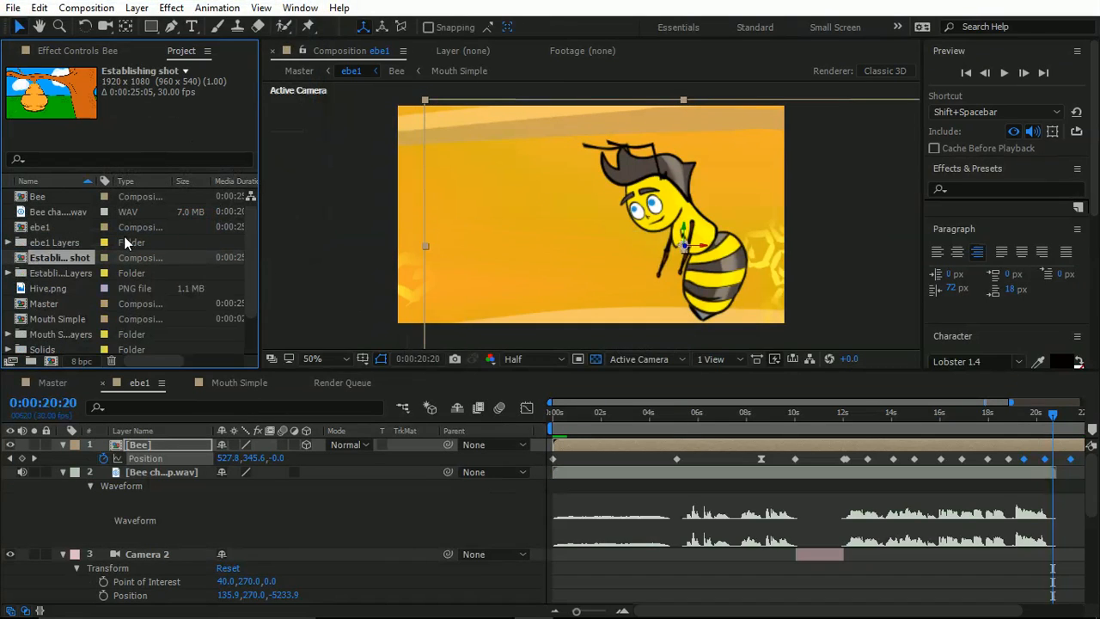
double_click(55, 258)
scroll(499, 221, down, 1)
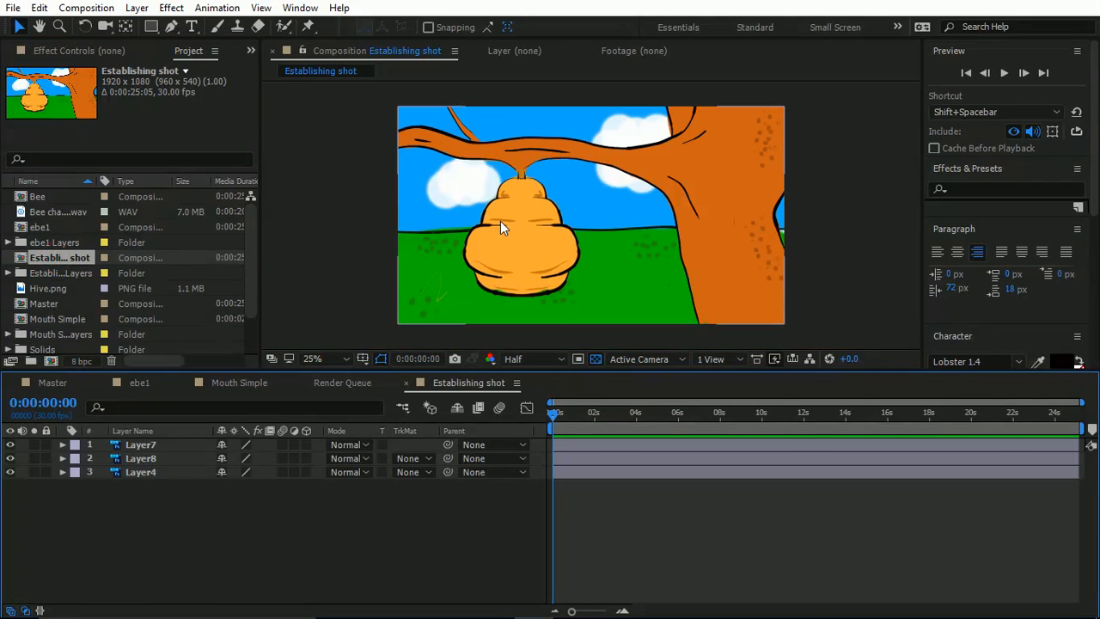
Step: Check the Establishing shot composition settings and toggle the visibility of Layer7 and Layer8 to inspect what each layer contains
key(ctrl+k)
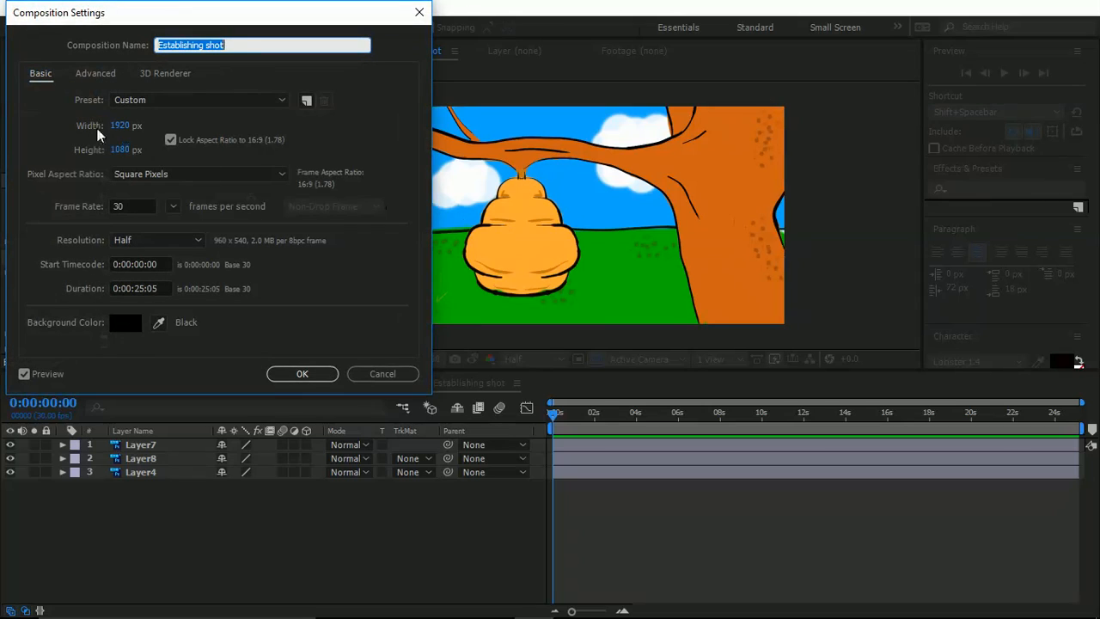
click(382, 374)
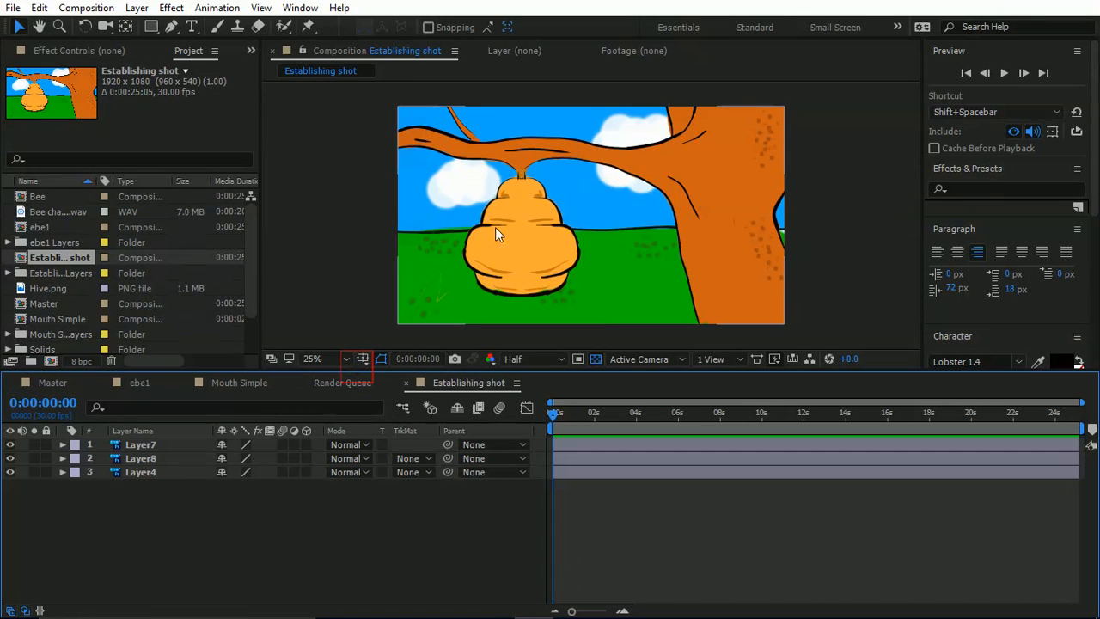
click(10, 444)
click(9, 458)
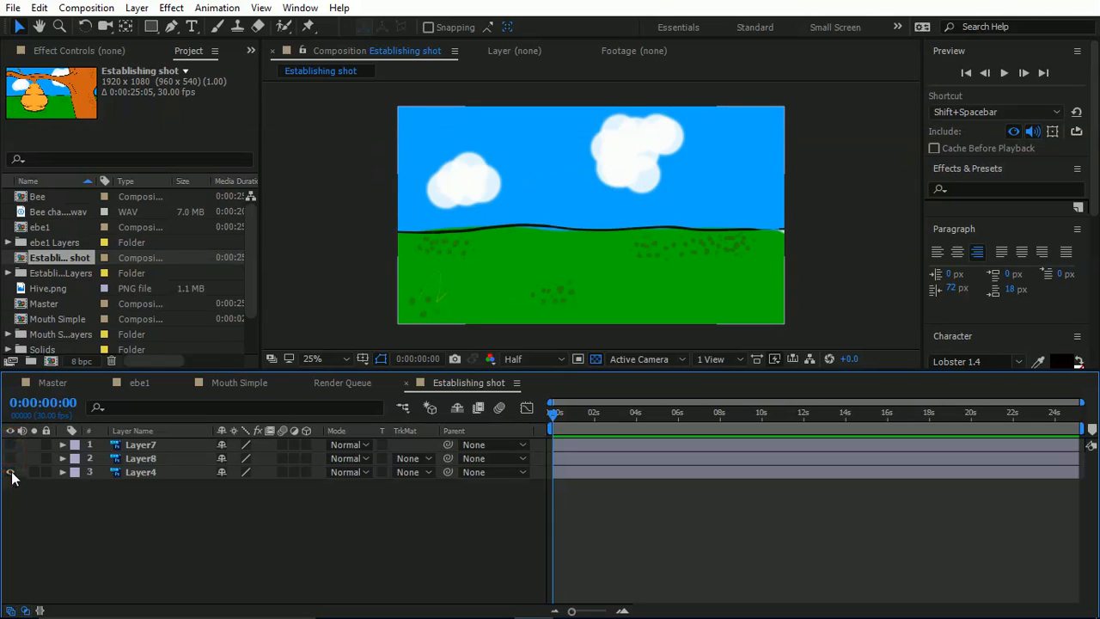
click(9, 458)
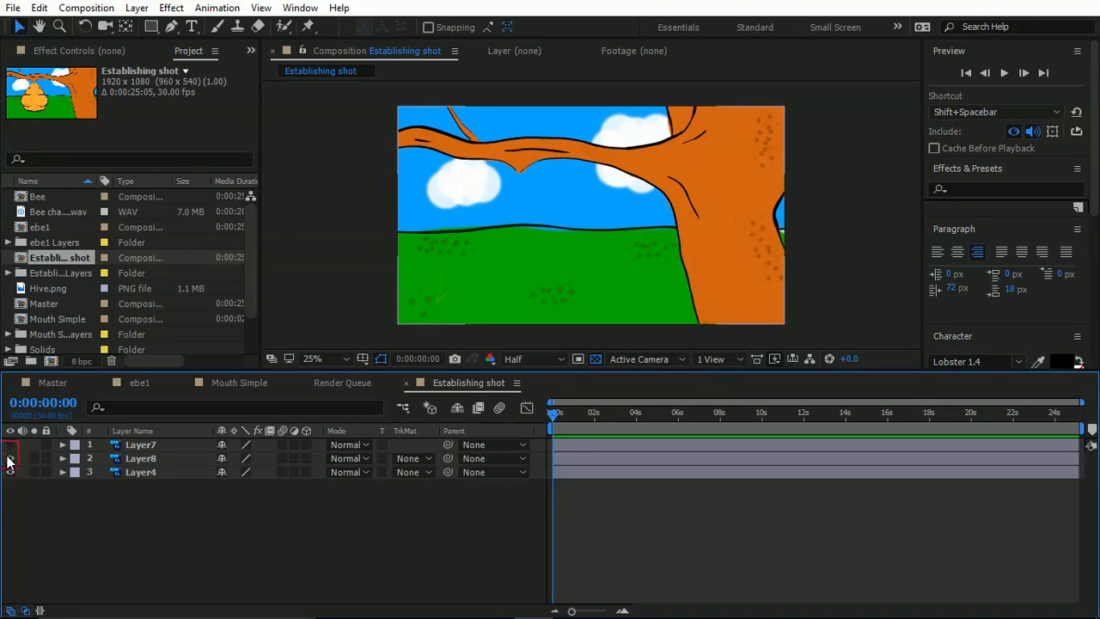
click(10, 444)
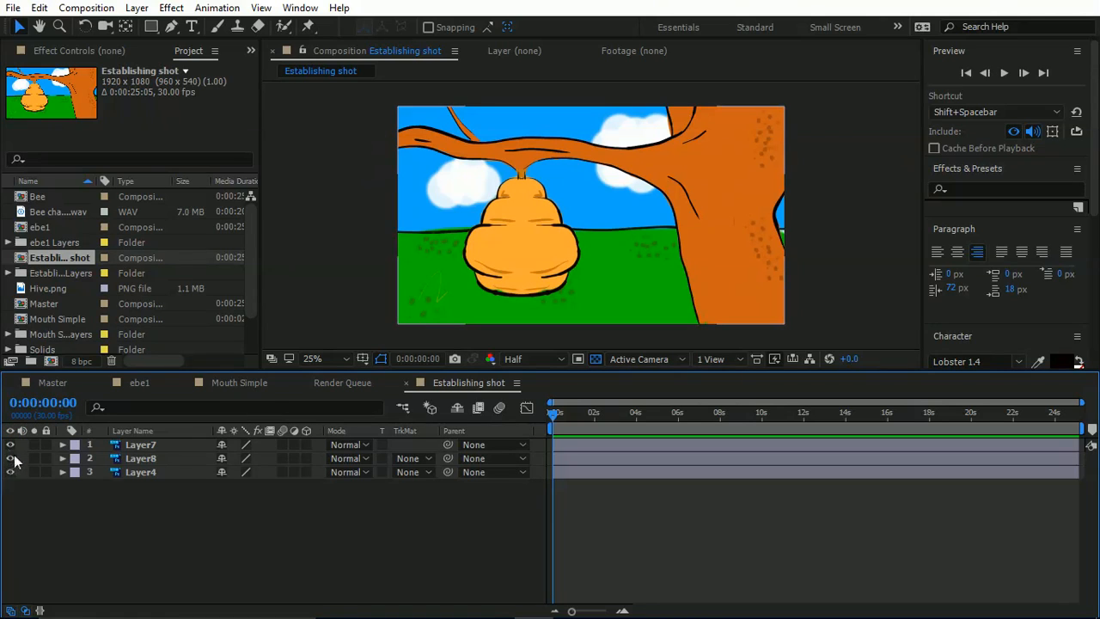
Step: Pre-compose Layer7 and Layer8 into a composition named Tree
click(150, 461)
ctrl+click(146, 445)
right_click(150, 447)
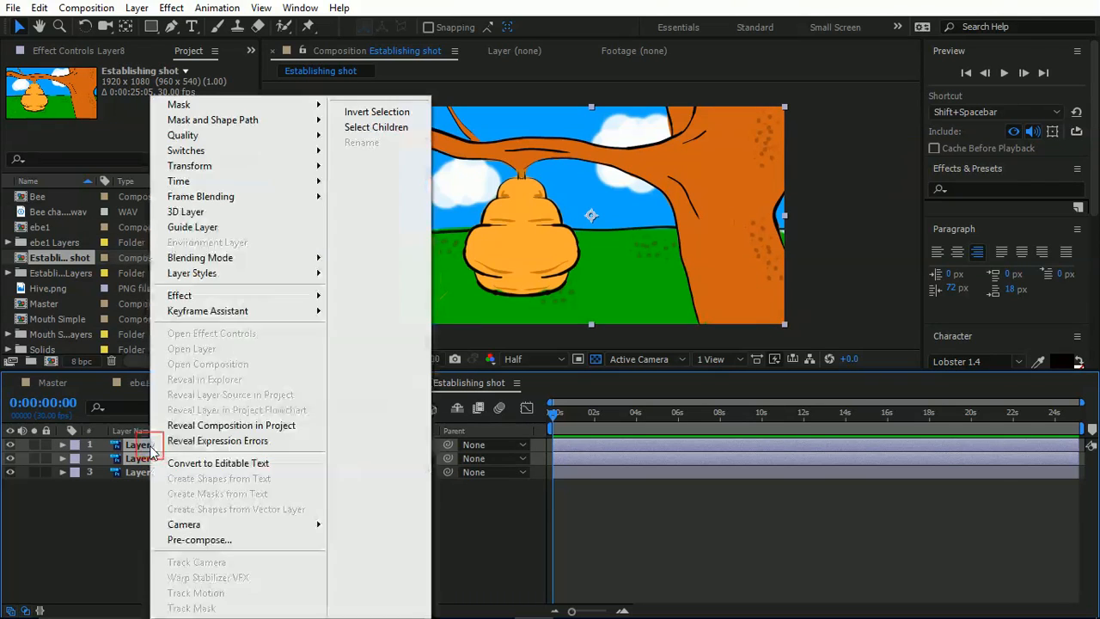
click(199, 540)
text(T)
click(217, 228)
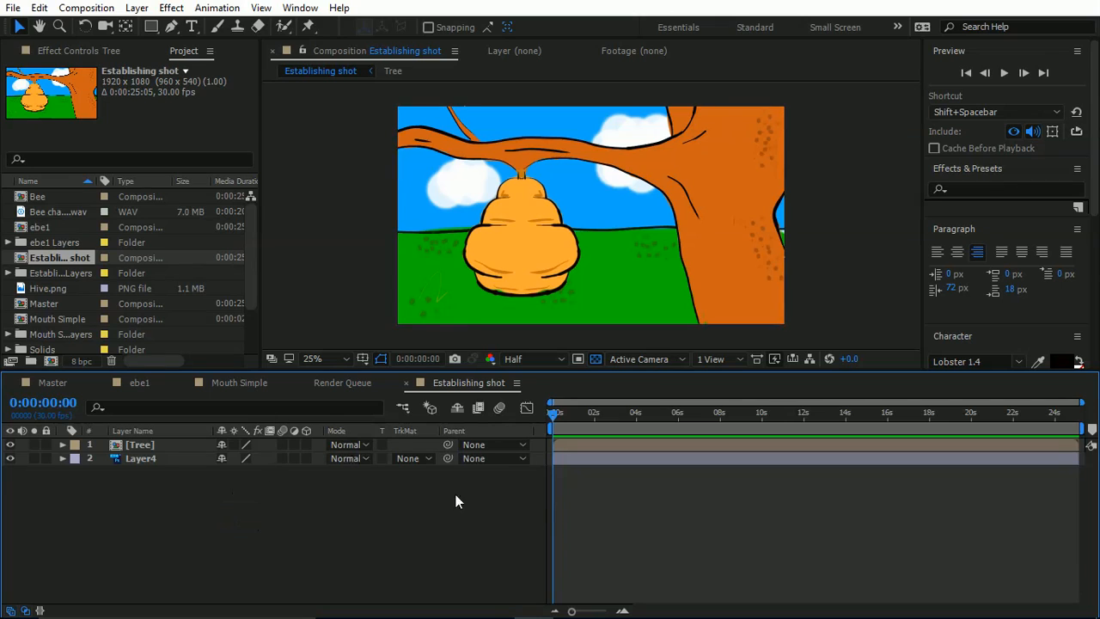
Step: Make the Tree and Layer4 layers 3D and add a two-node camera with a 50 mm focal length
click(307, 444)
click(307, 459)
click(137, 8)
mouse_move(191, 23)
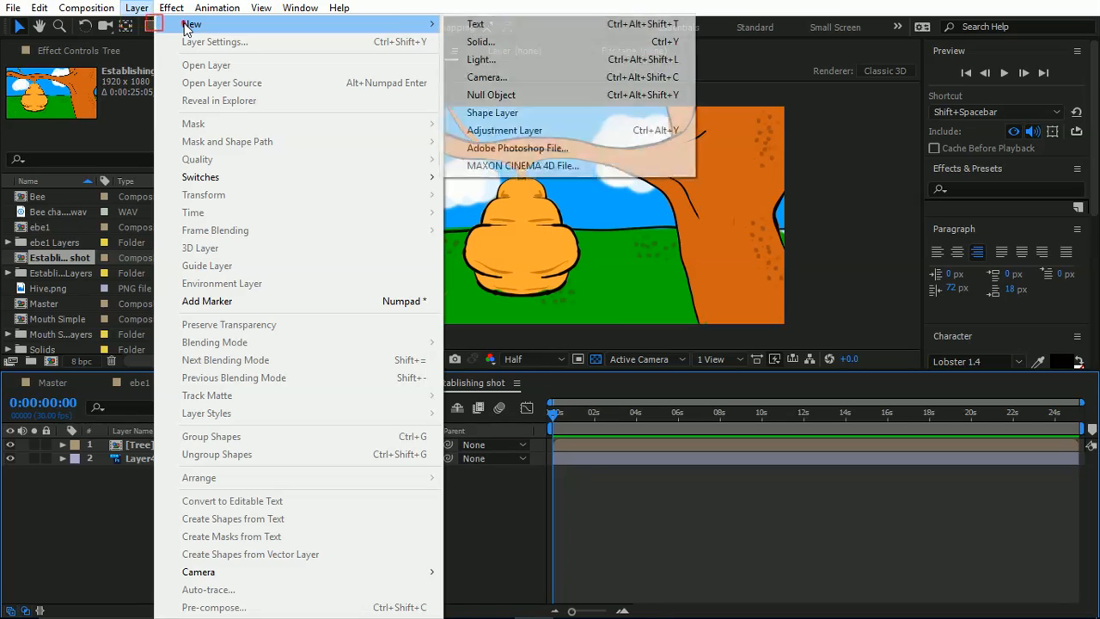
click(487, 77)
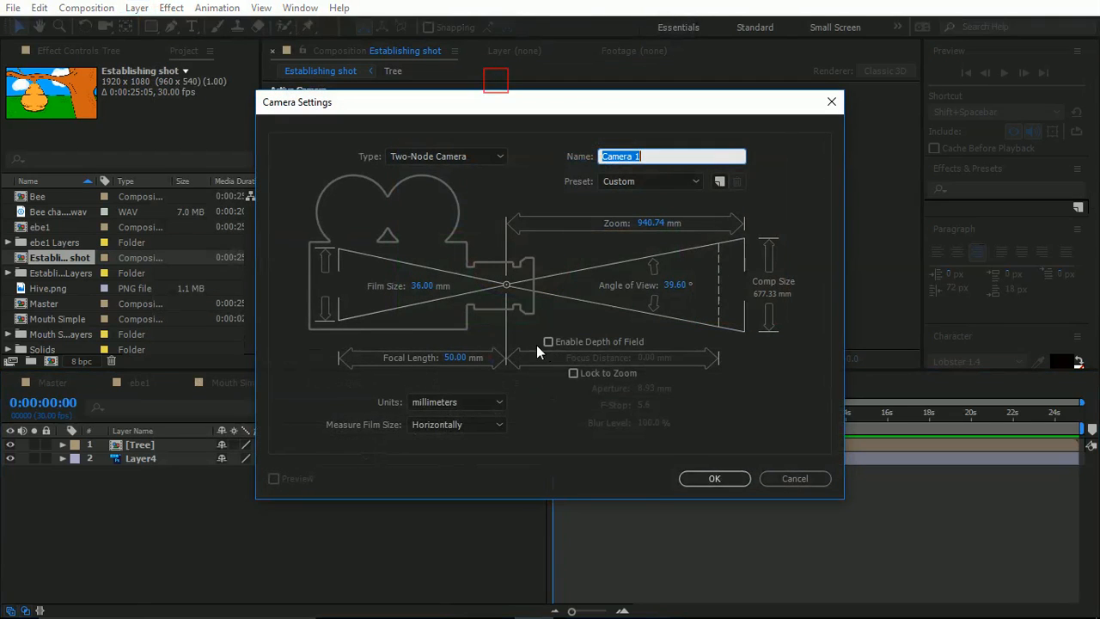
click(714, 479)
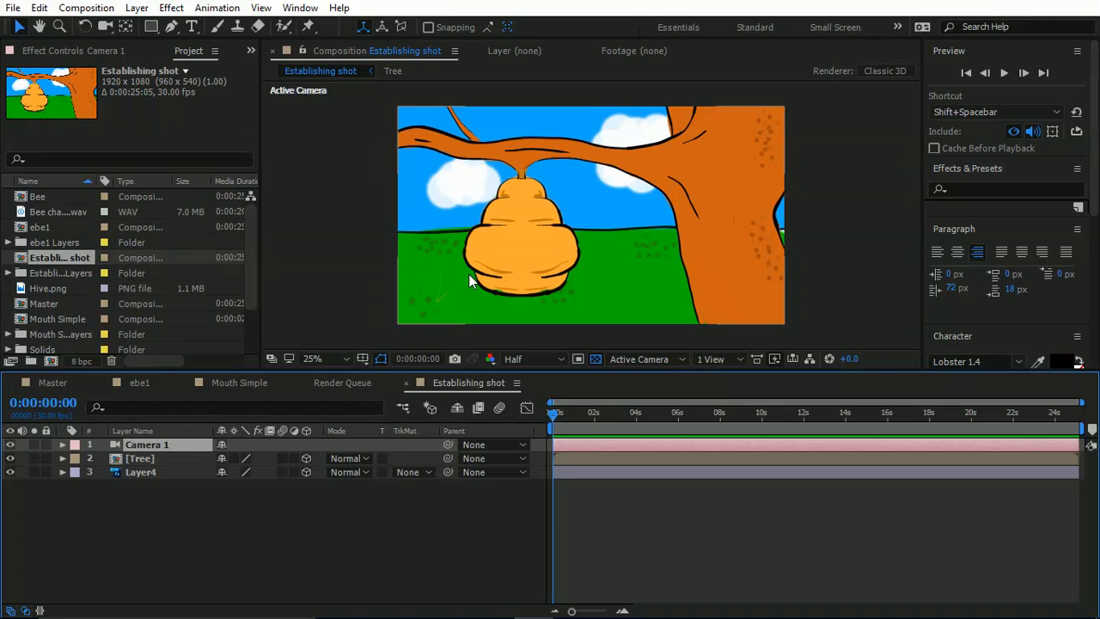
Step: Add a Position keyframe to Camera 1 at 0:00:00:00
click(62, 446)
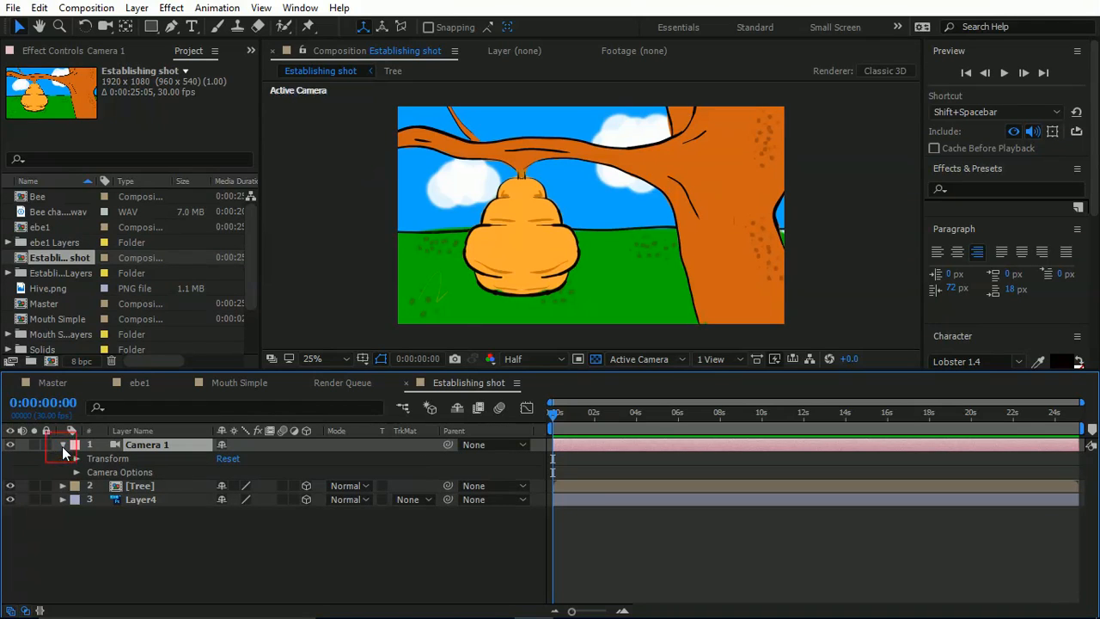
click(61, 445)
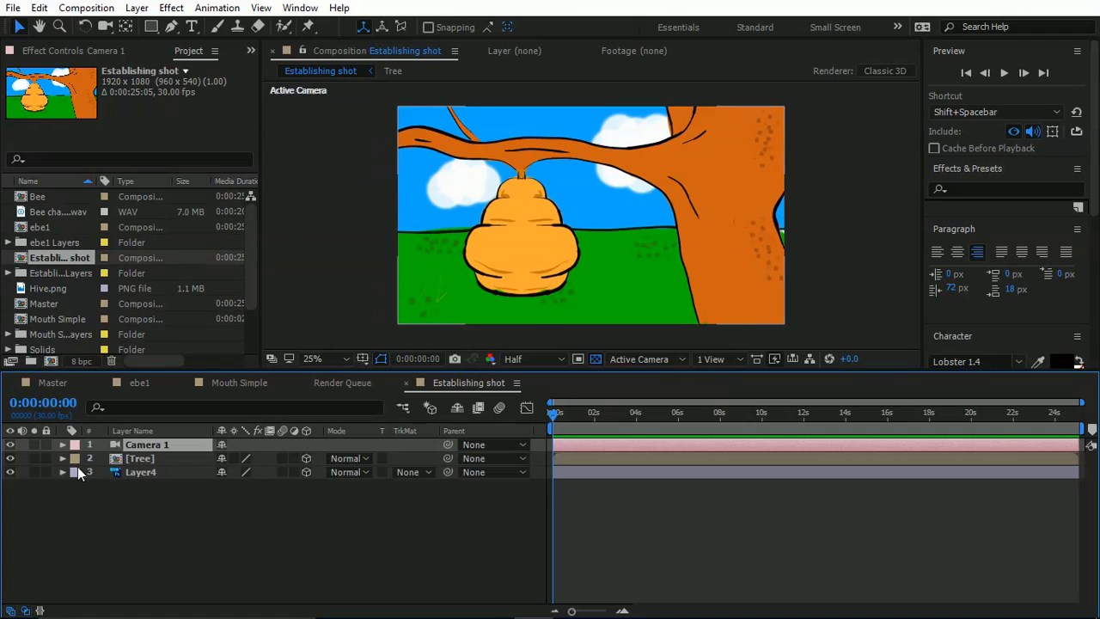
click(61, 445)
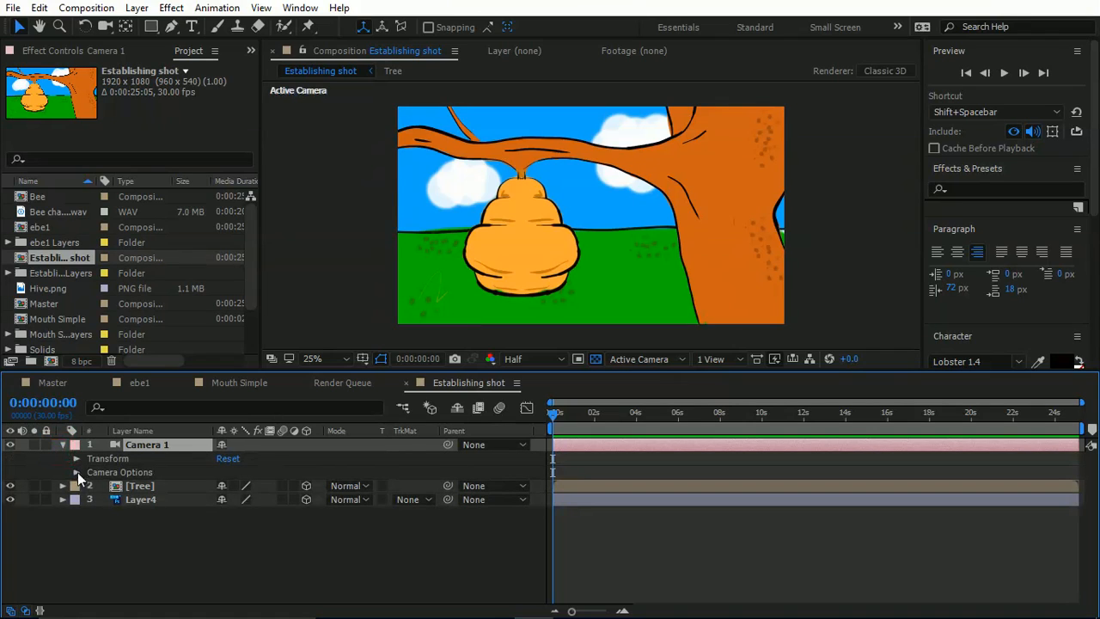
click(76, 459)
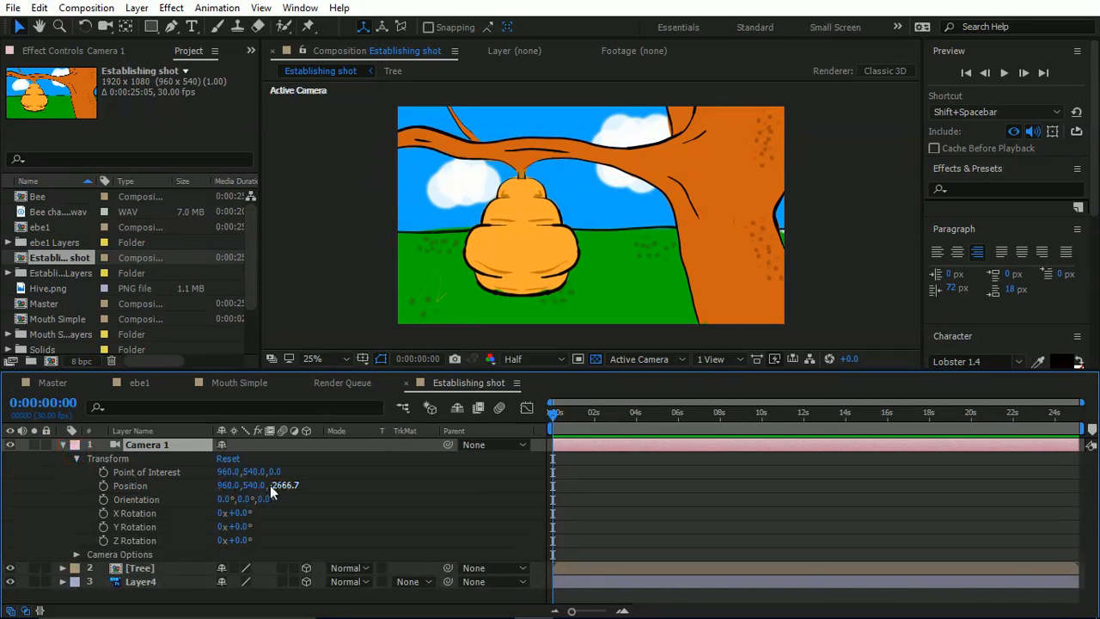
click(102, 484)
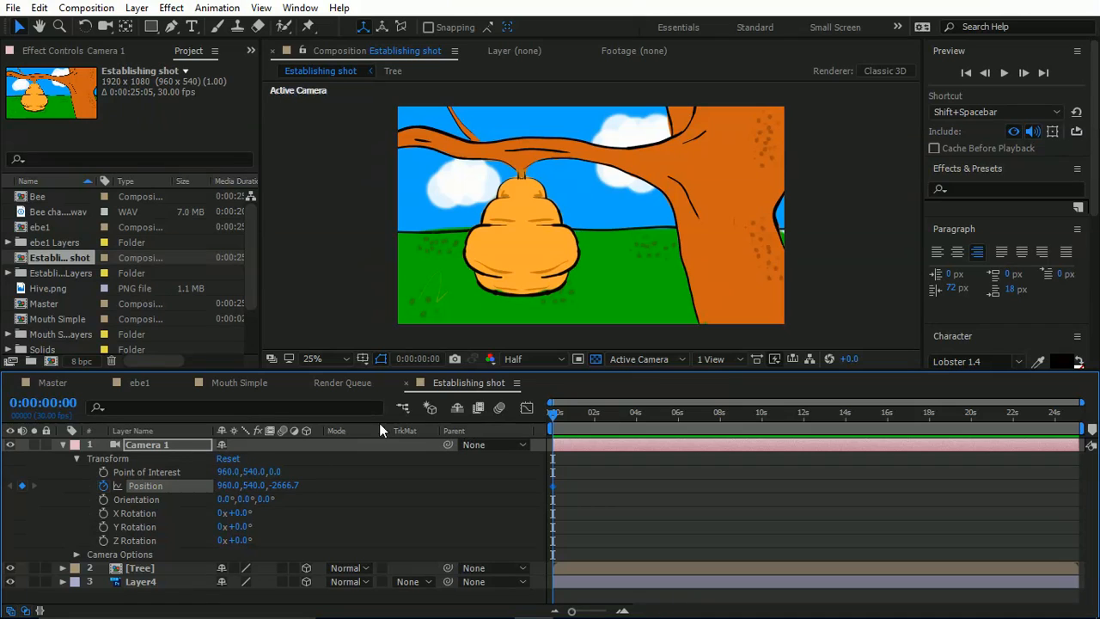
Step: Show two views of the composition and move the Tree layer closer to the camera in the Top view
click(719, 358)
click(725, 395)
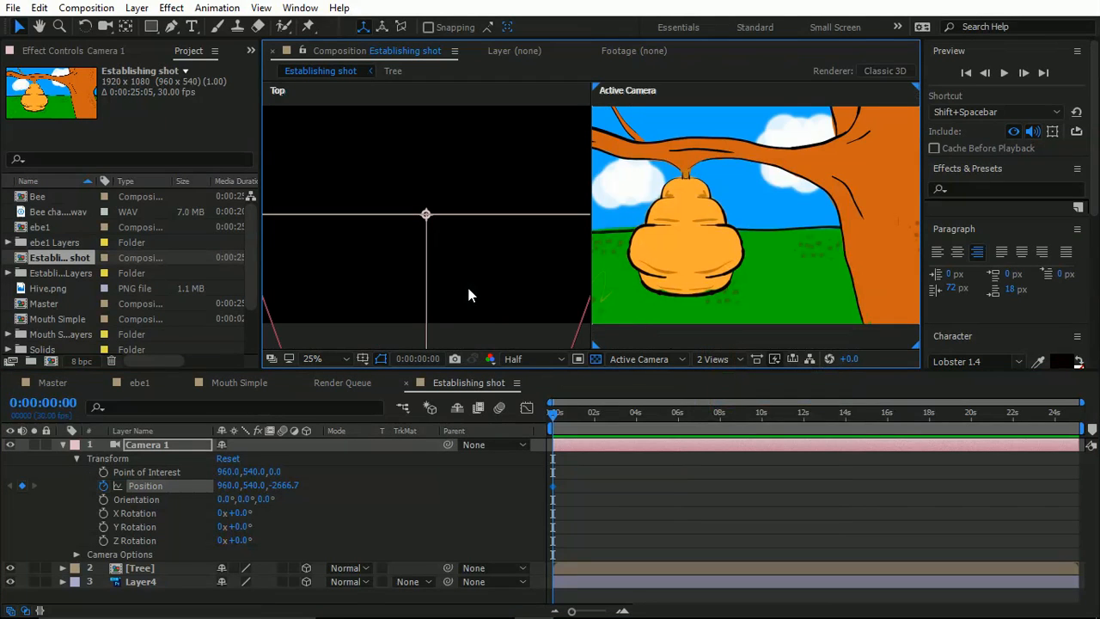
click(140, 582)
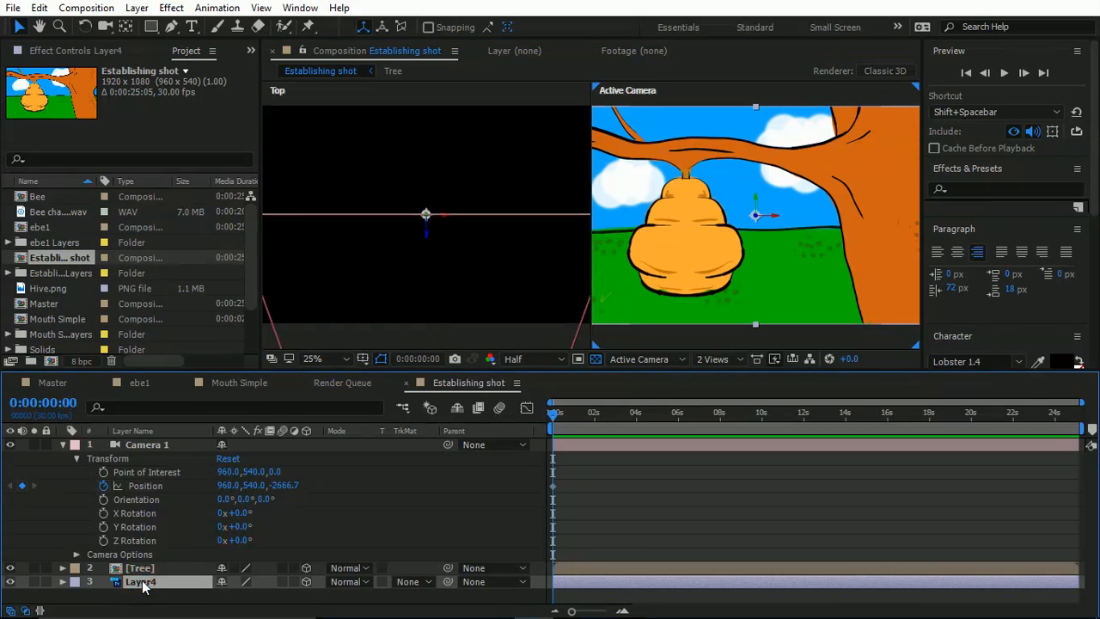
click(142, 569)
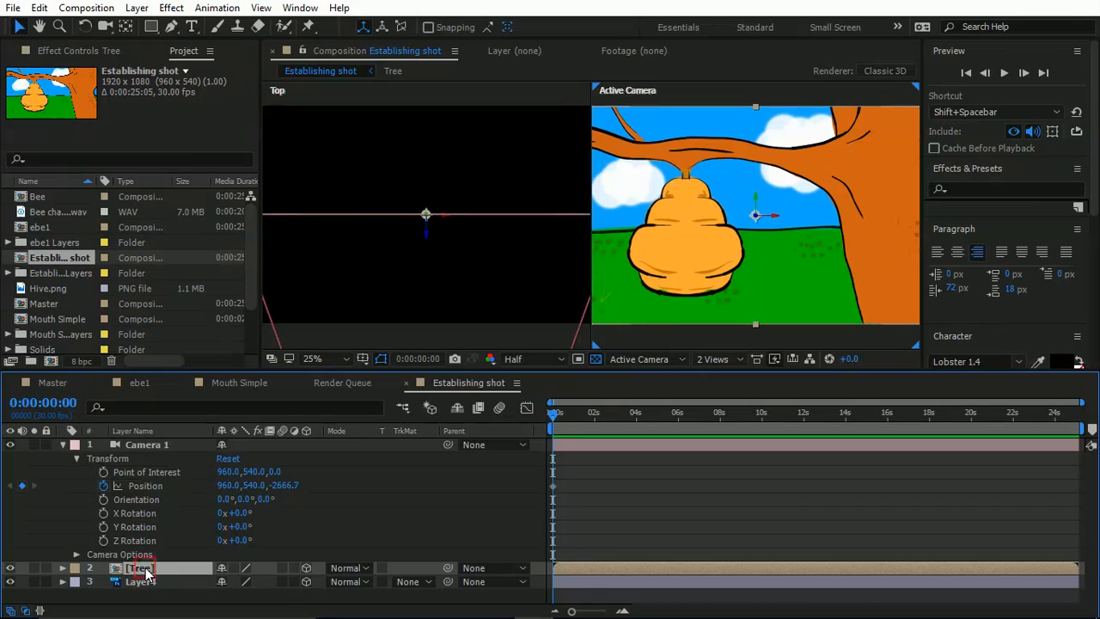
scroll(424, 209, down, 2)
scroll(425, 216, up, 1)
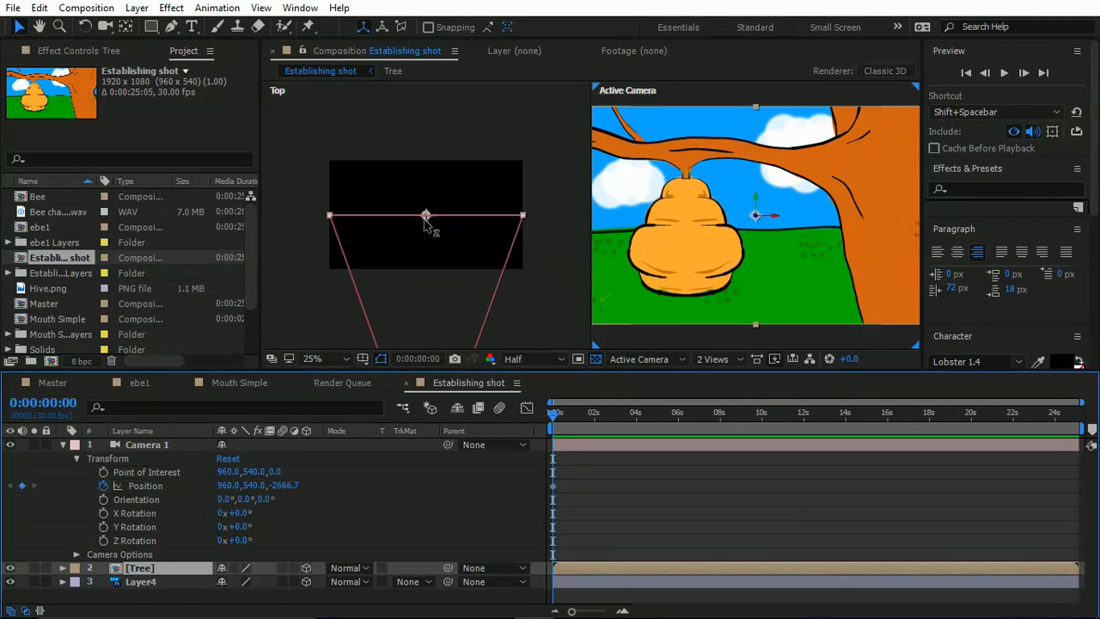
mouse_move(432, 249)
mouse_down()
mouse_move(437, 270)
mouse_move(430, 253)
mouse_move(429, 262)
mouse_up()
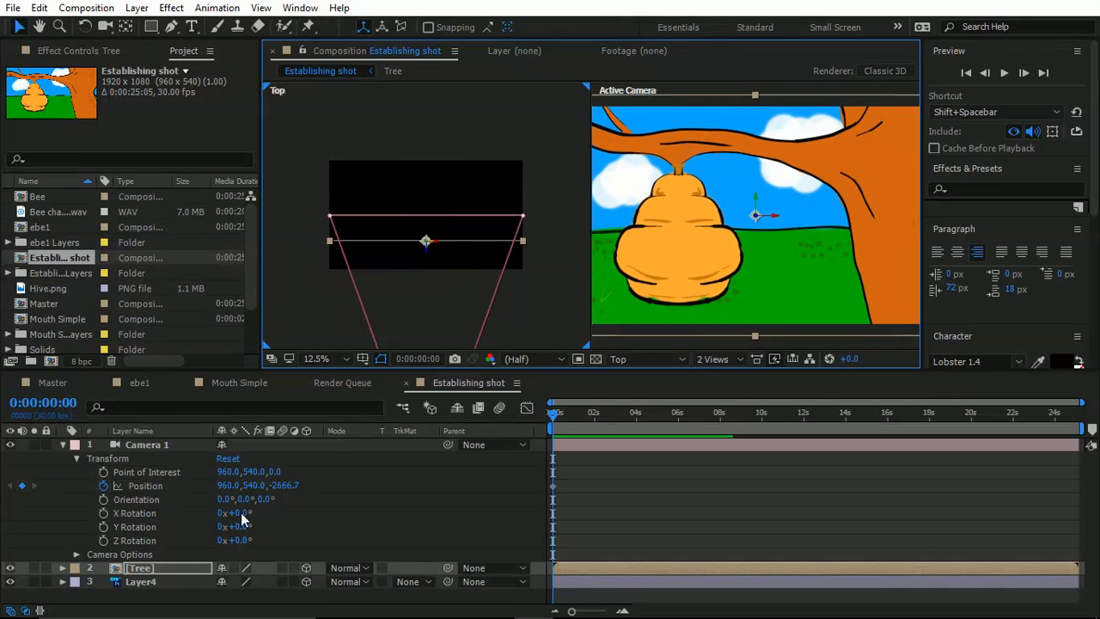
Step: Move Layer4 farther from the camera in the Top view and scale it to 136% to fill the frame
click(177, 584)
drag(426, 228, 425, 189)
key(s)
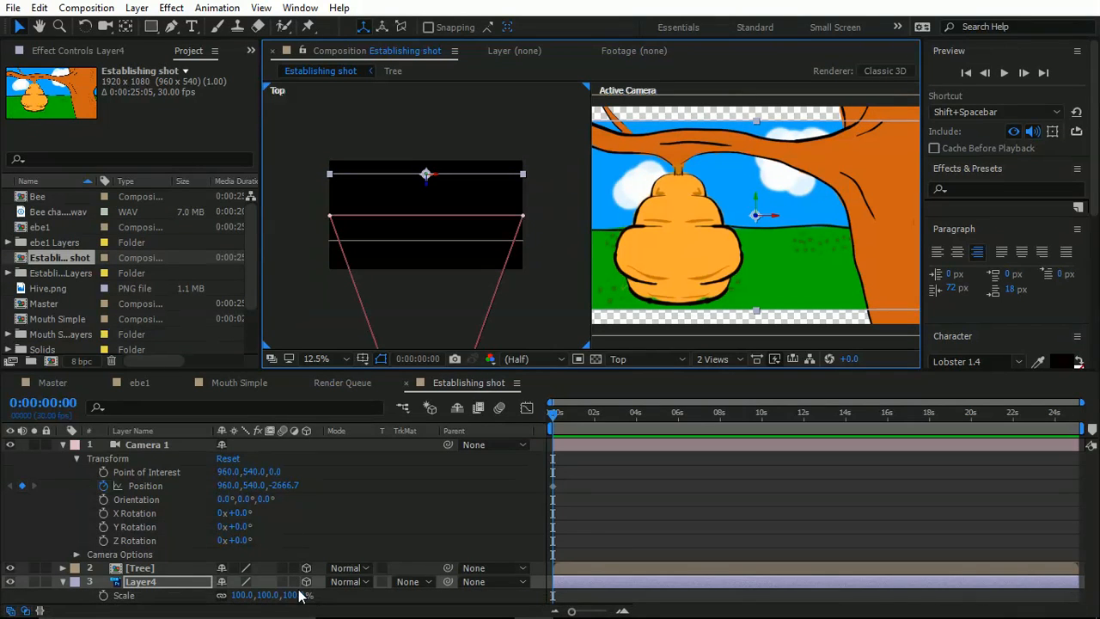
drag(295, 595, 324, 594)
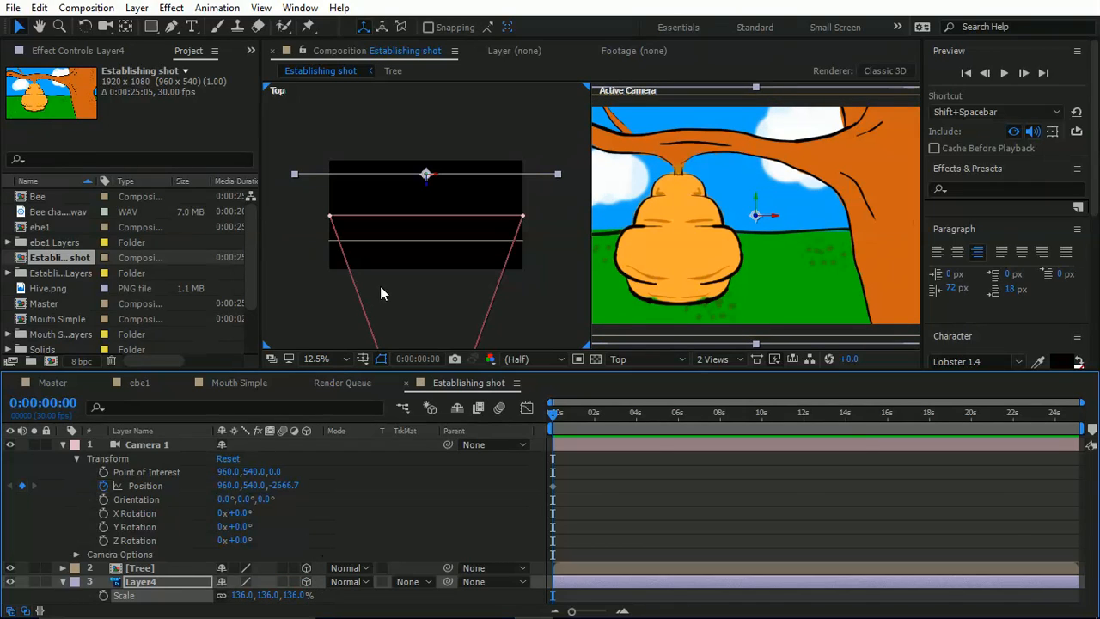
Step: Set the Establishing shot composition's duration to 0:00:04:05
click(151, 572)
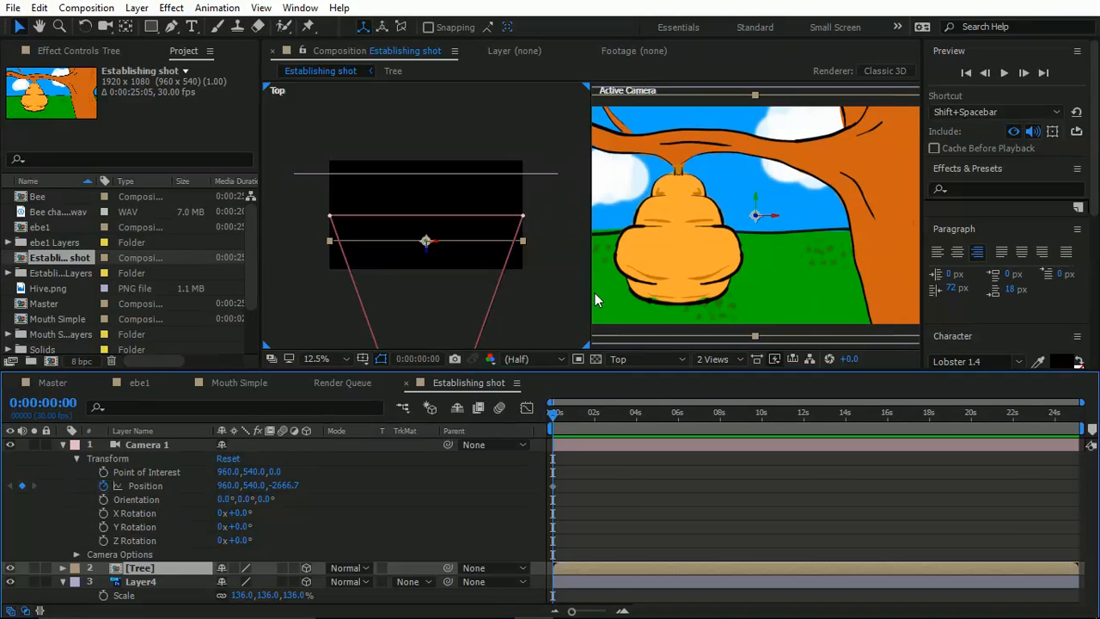
key(ctrl+k)
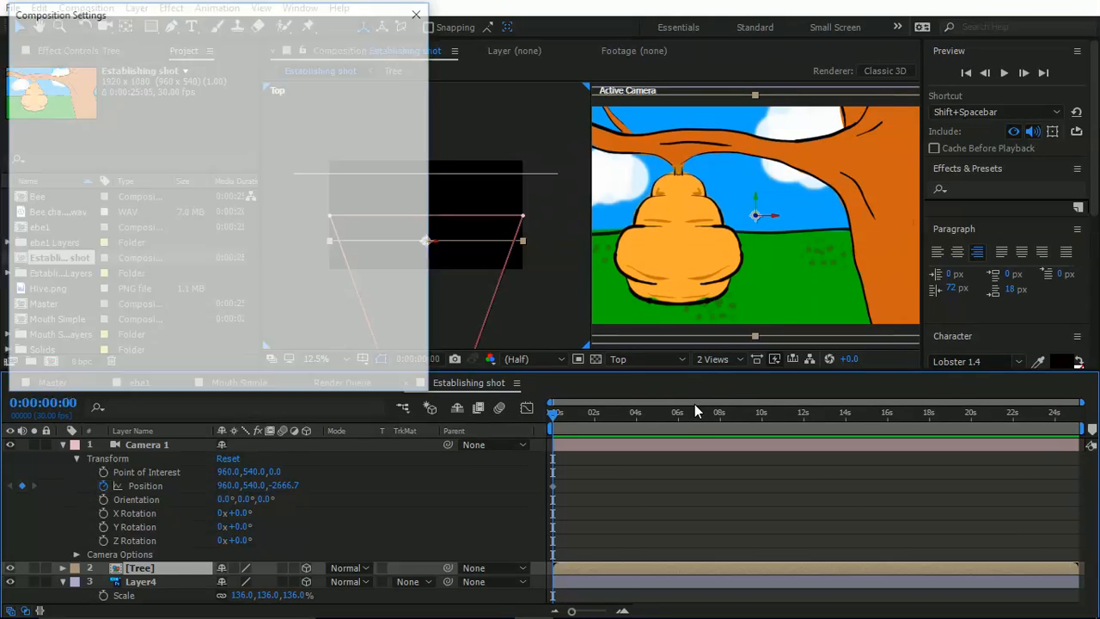
click(142, 287)
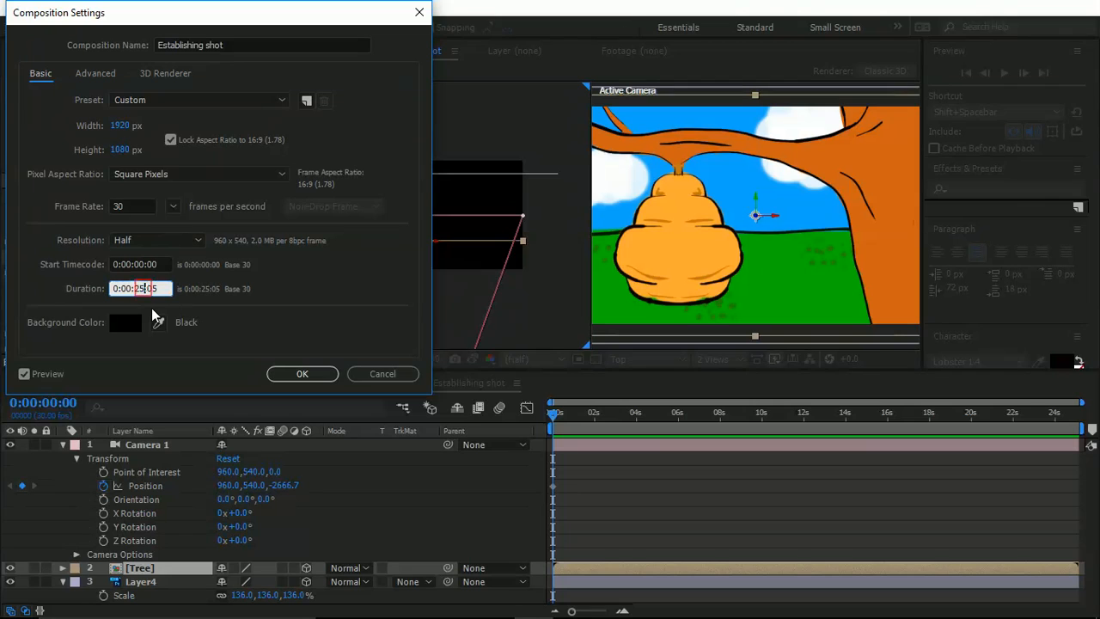
key(Return)
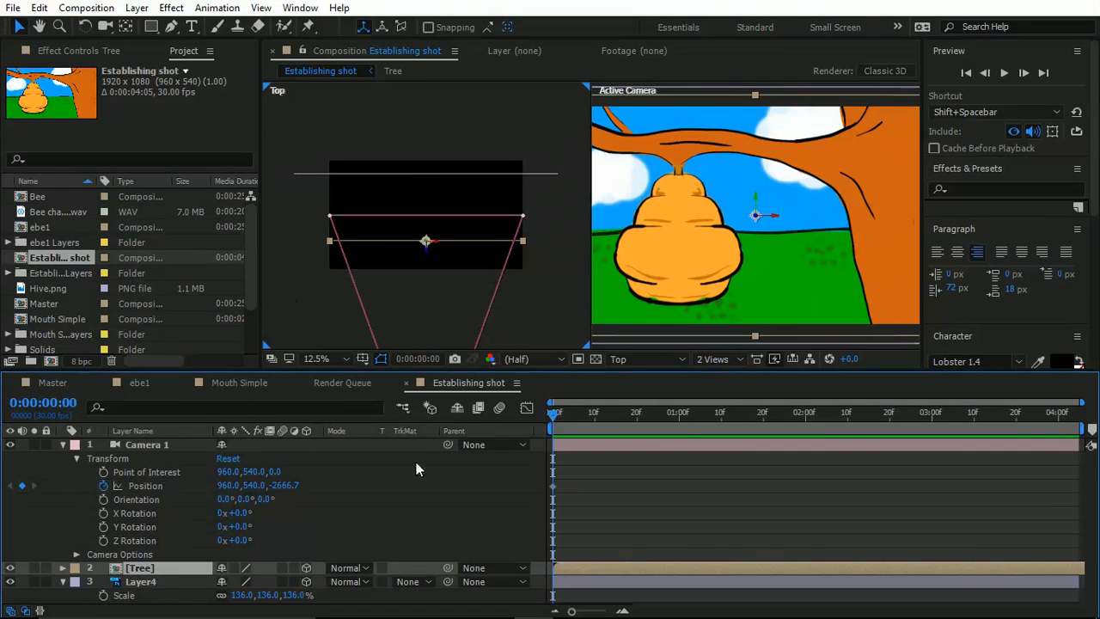
Step: Activate the camera tool and return the composition to a single Active Camera view
key(h)
drag(480, 309, 489, 118)
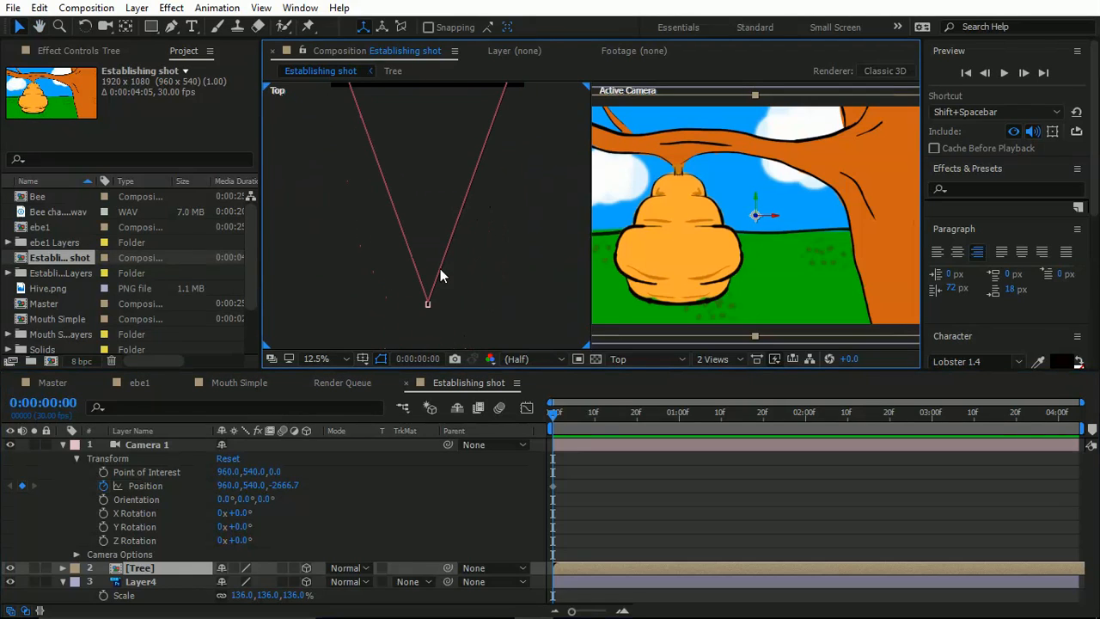
key(v)
click(105, 26)
scroll(499, 271, down, 1)
click(719, 359)
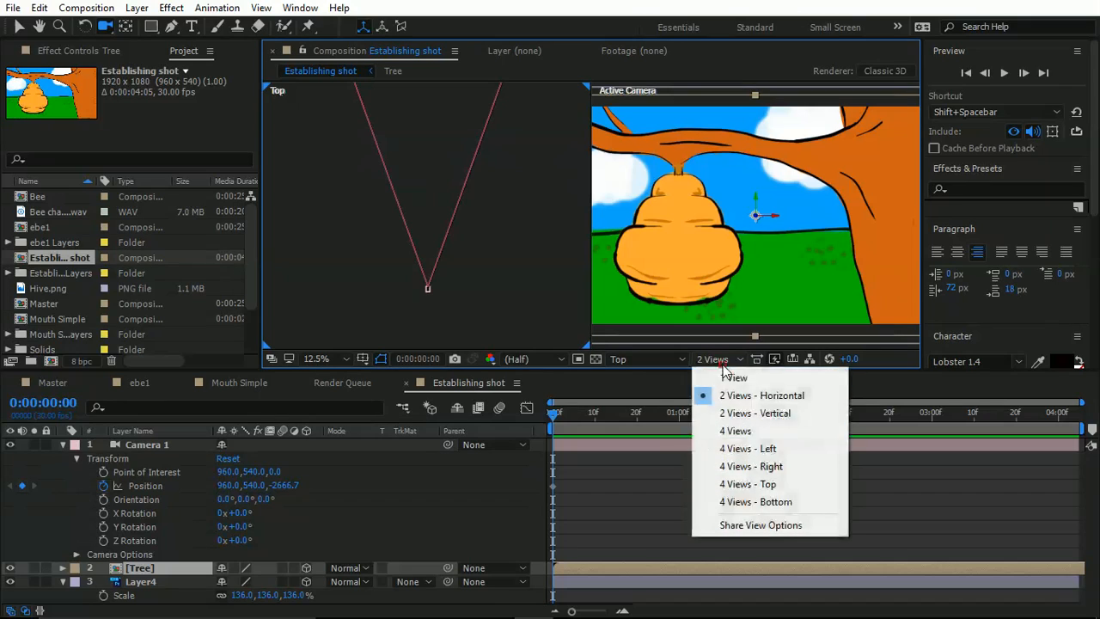
click(729, 376)
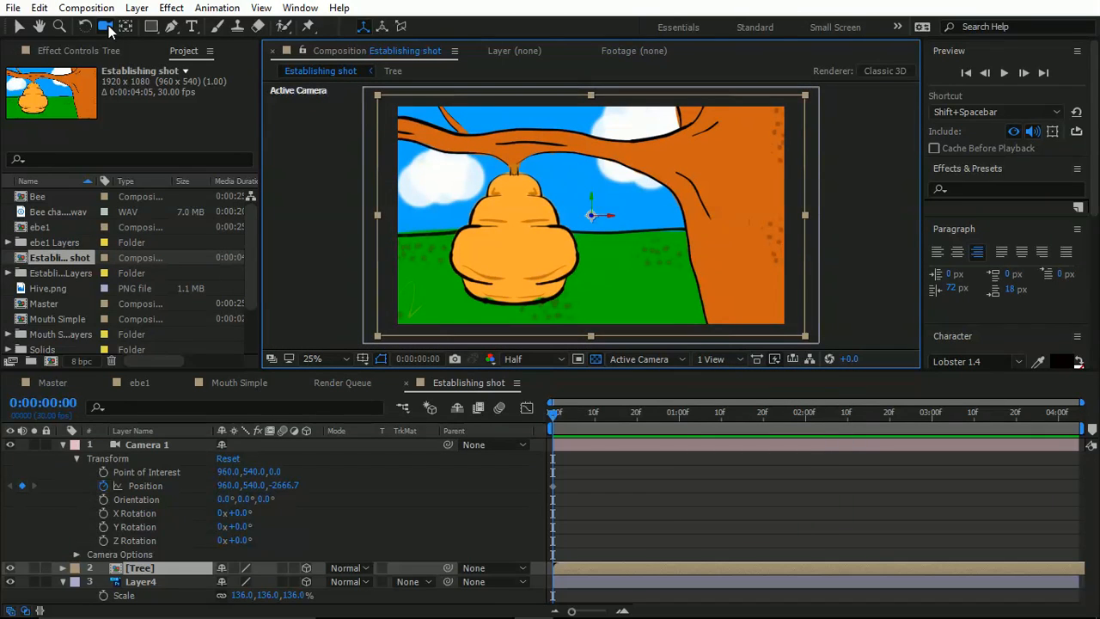
mouse_move(642, 242)
mouse_down()
mouse_move(559, 244)
mouse_move(660, 242)
mouse_move(630, 244)
mouse_move(657, 241)
mouse_move(642, 245)
mouse_up()
key(ctrl+z)
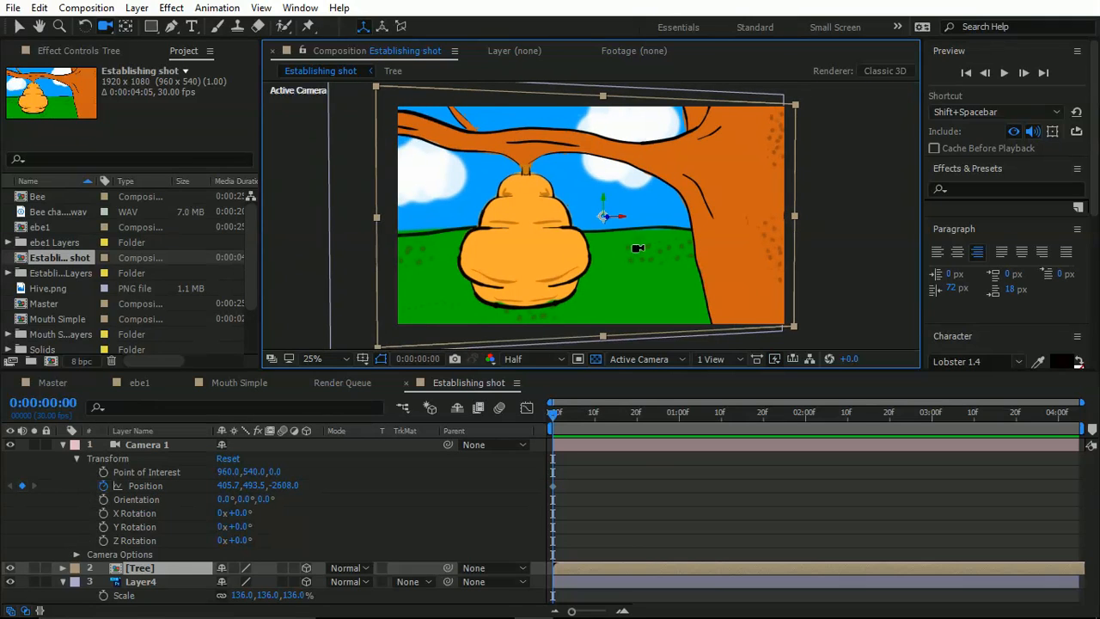
key(ctrl+z)
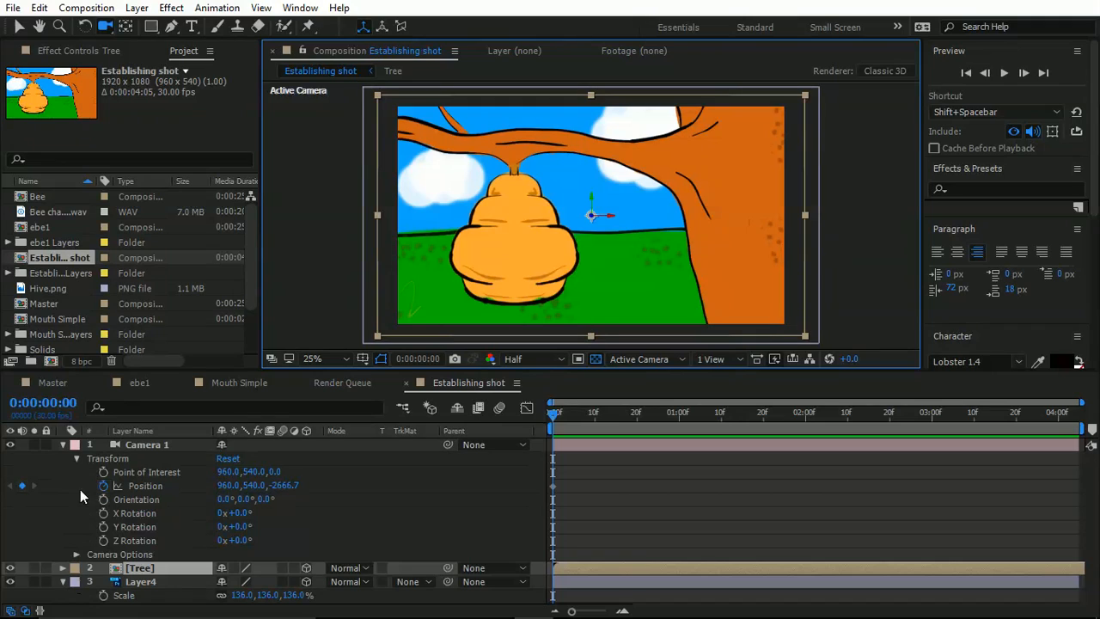
Step: Add keyframes for Camera 1's Point of Interest, Orientation and X, Y and Z Rotation at 0:00:00:00
click(103, 471)
click(104, 500)
click(103, 514)
click(103, 527)
click(103, 541)
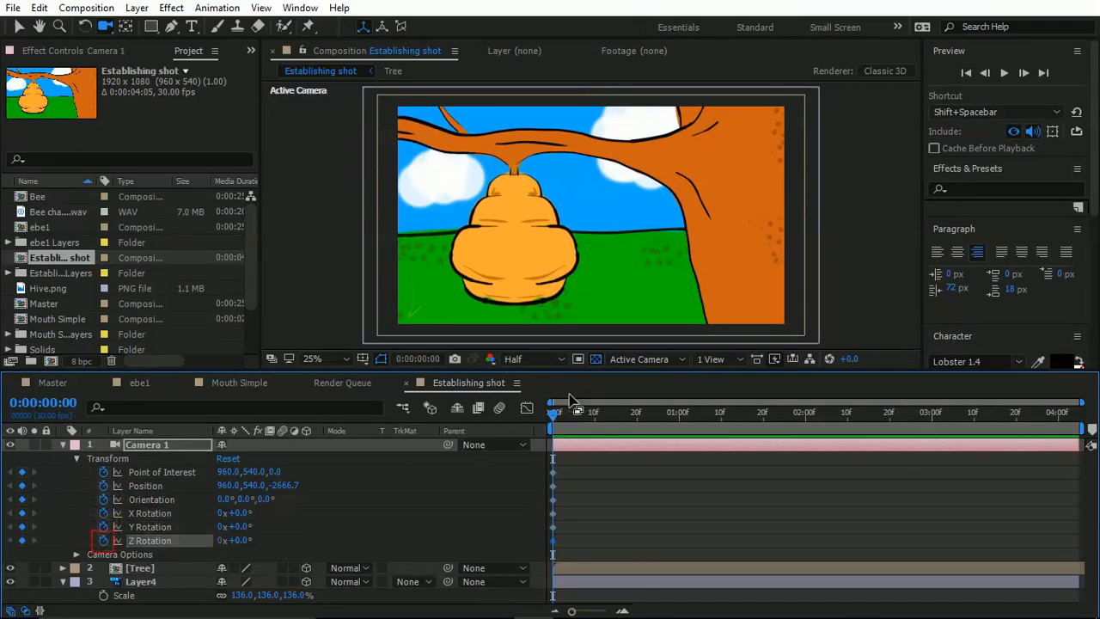
Step: Orbit Camera 1 at 0:00:01:00 to key its Position, and set its Z position at 0:00:00:00 to about -2013.7
drag(551, 423, 681, 426)
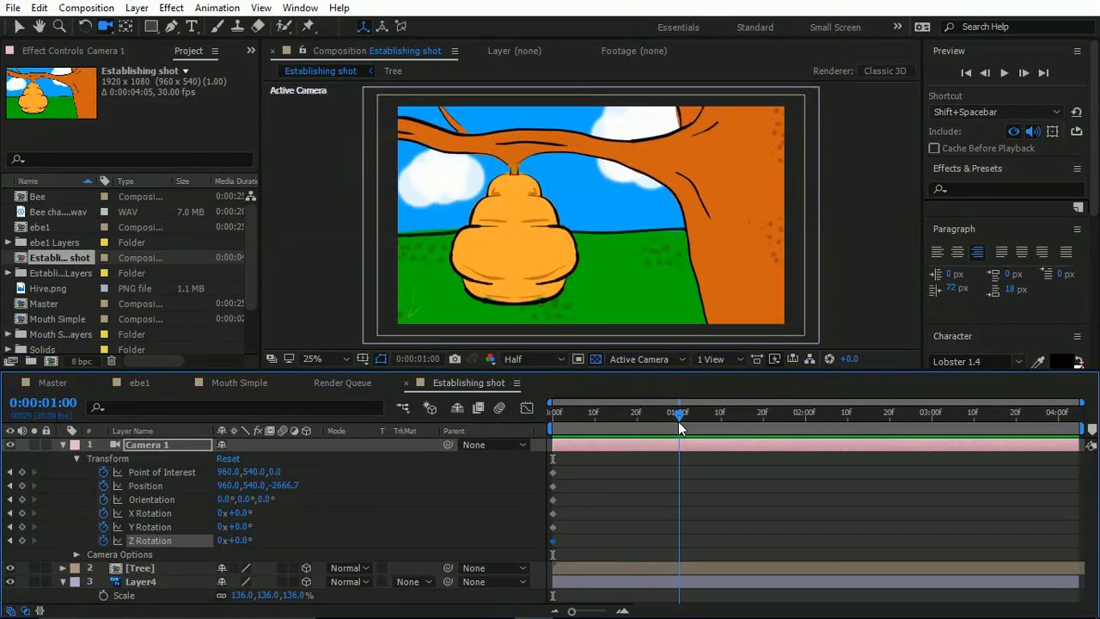
mouse_move(608, 245)
mouse_down()
mouse_move(596, 249)
mouse_move(619, 246)
mouse_move(592, 246)
mouse_move(621, 244)
mouse_up()
drag(609, 421, 550, 415)
drag(281, 489, 755, 425)
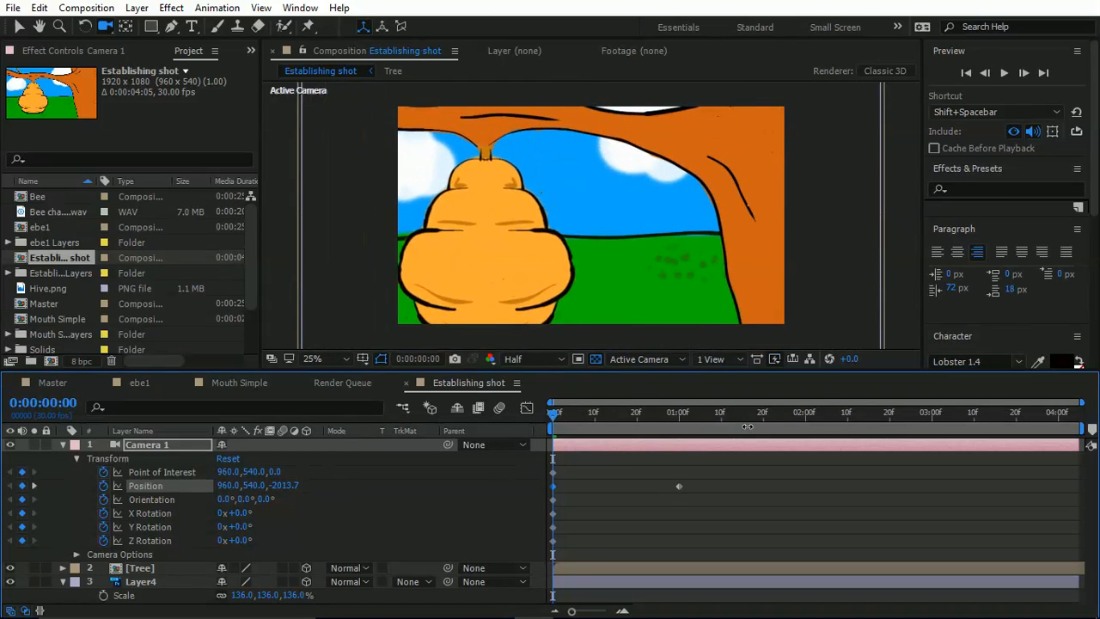
drag(255, 486, 418, 488)
key(ctrl+z)
key(ctrl+z)
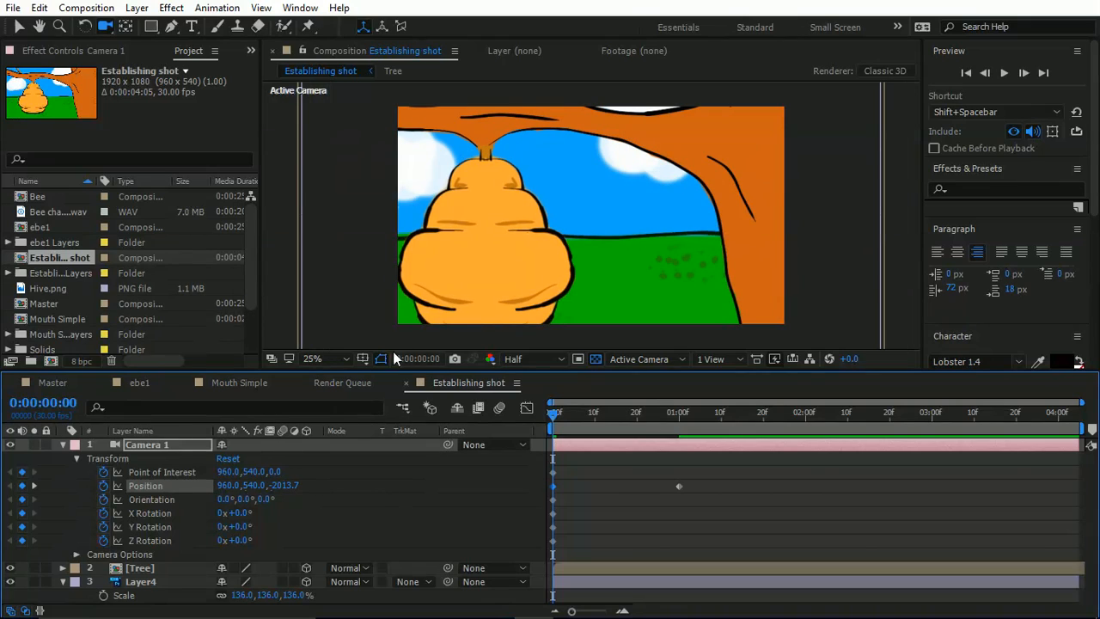
Step: Show two horizontal views and move Camera 1 in at 0:00:00:00 to about 552, 652, -1829.7 for a hive close-up
click(712, 358)
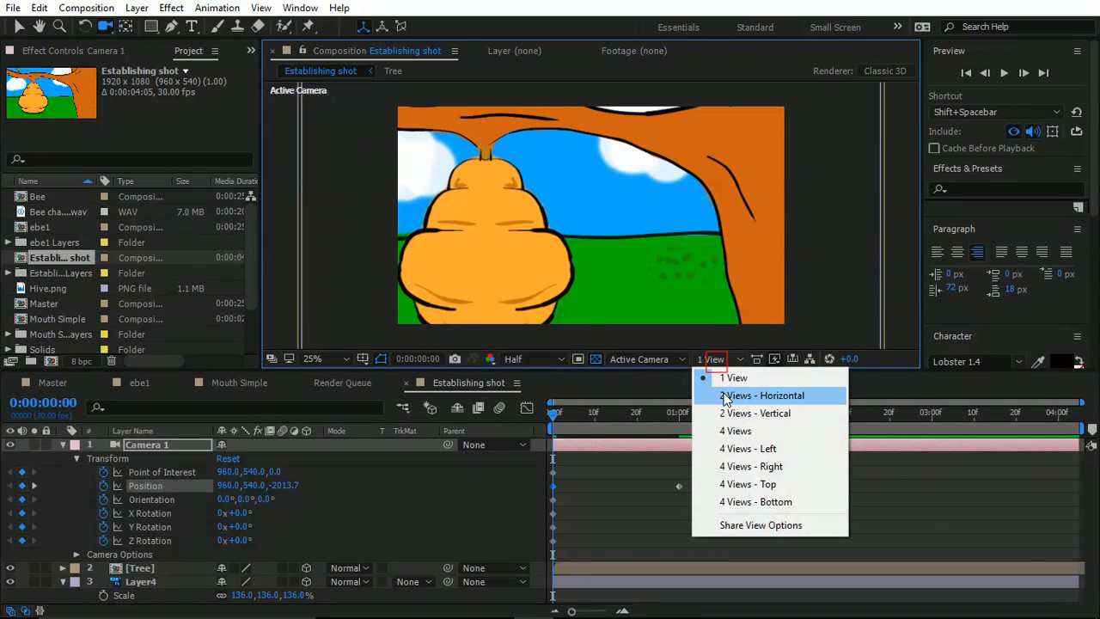
click(723, 392)
key(v)
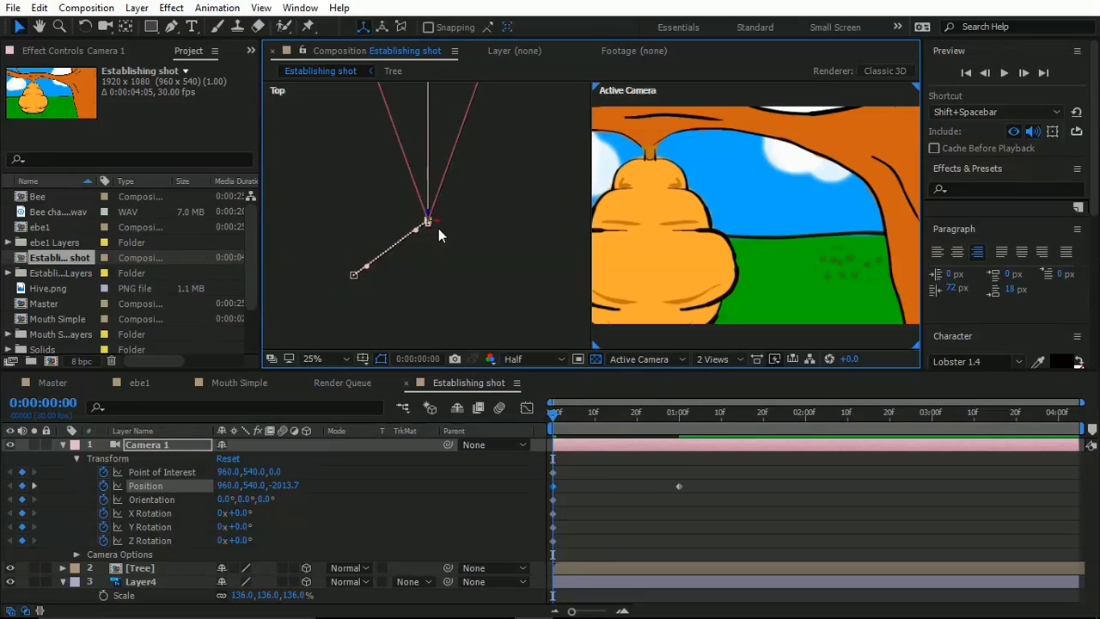
drag(426, 225, 391, 223)
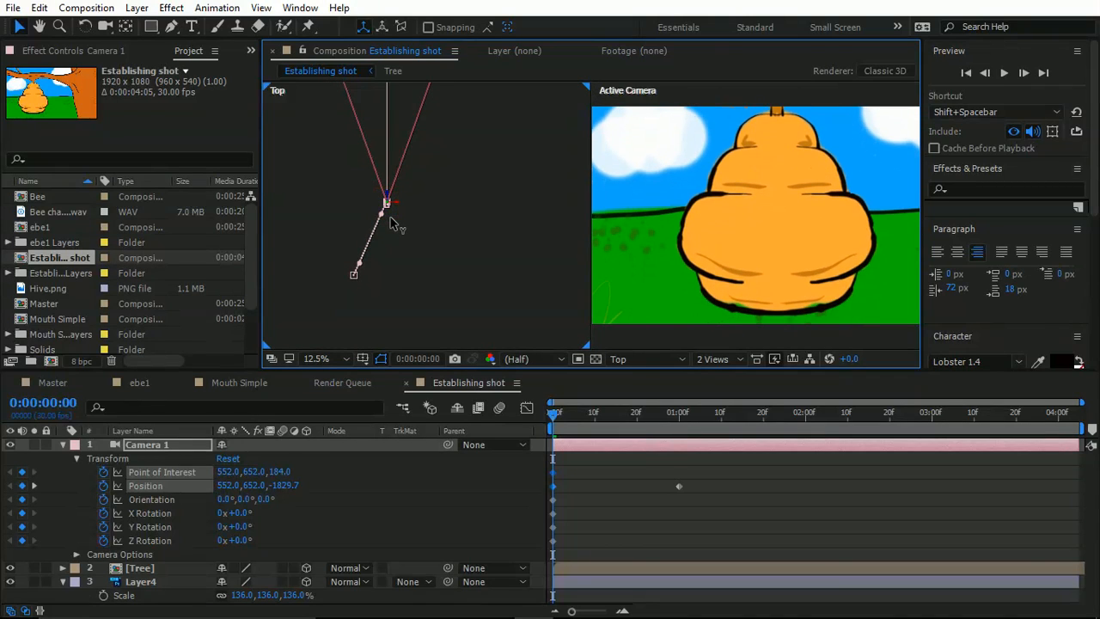
Step: Move Camera 1's close-up keyframes to 0:00:02:00 and the wide Position keyframe to 0:00:00:00, and preview the push-in
drag(603, 459, 733, 540)
drag(680, 485, 554, 491)
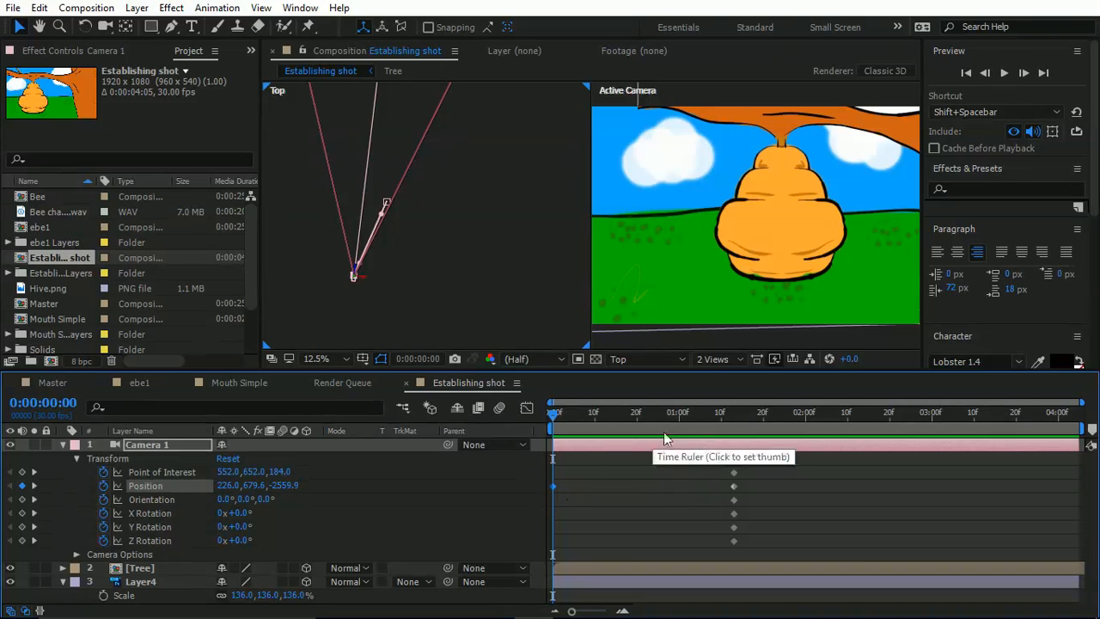
drag(752, 548, 724, 467)
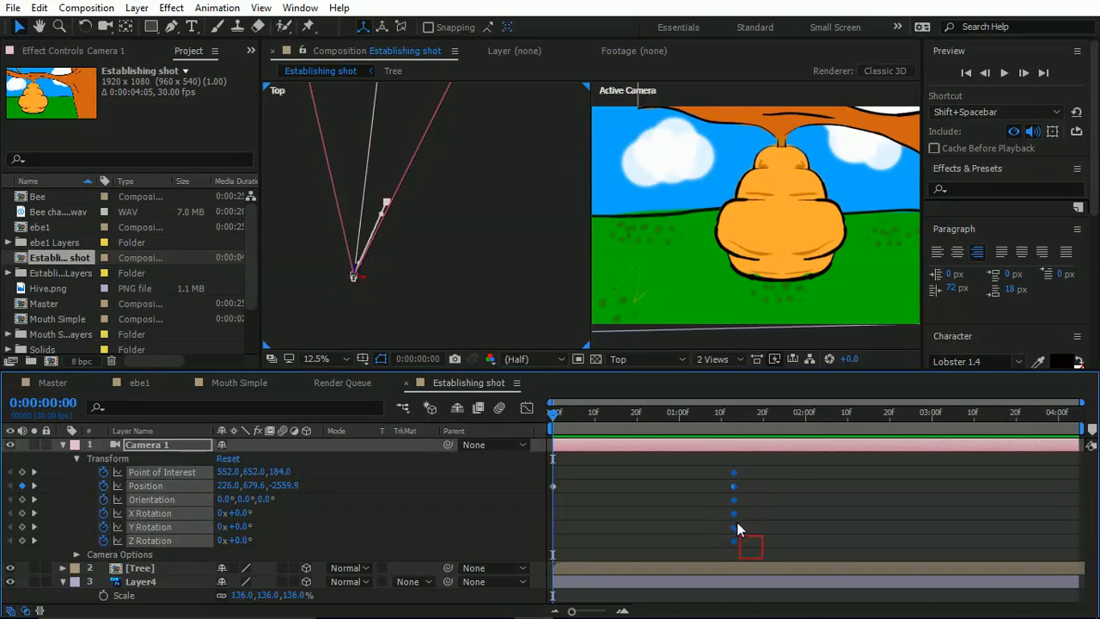
drag(736, 540, 806, 542)
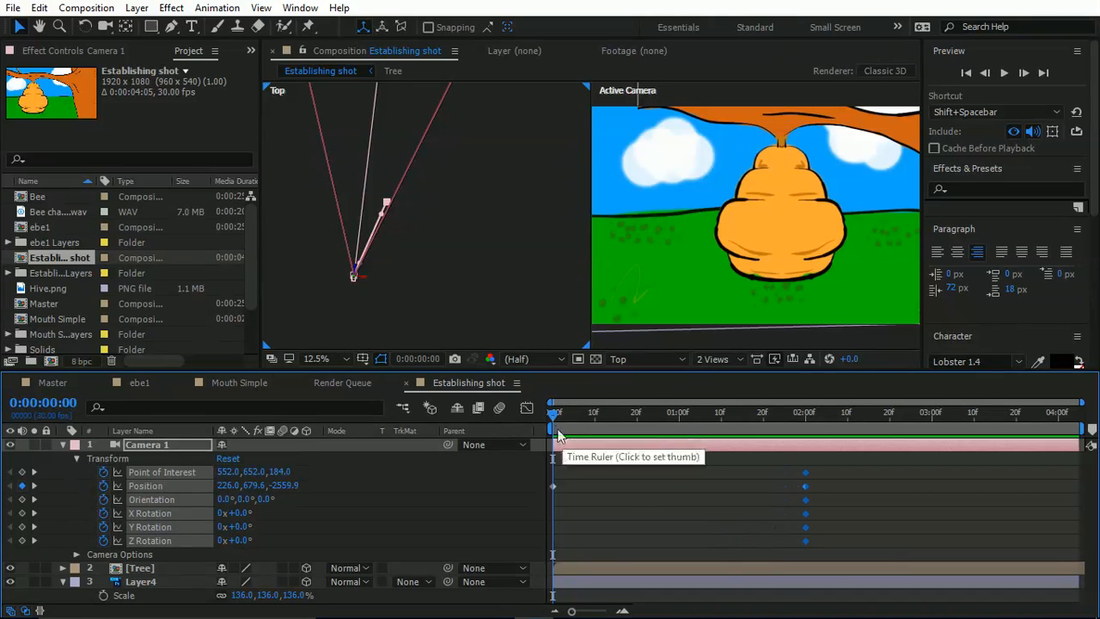
key(space)
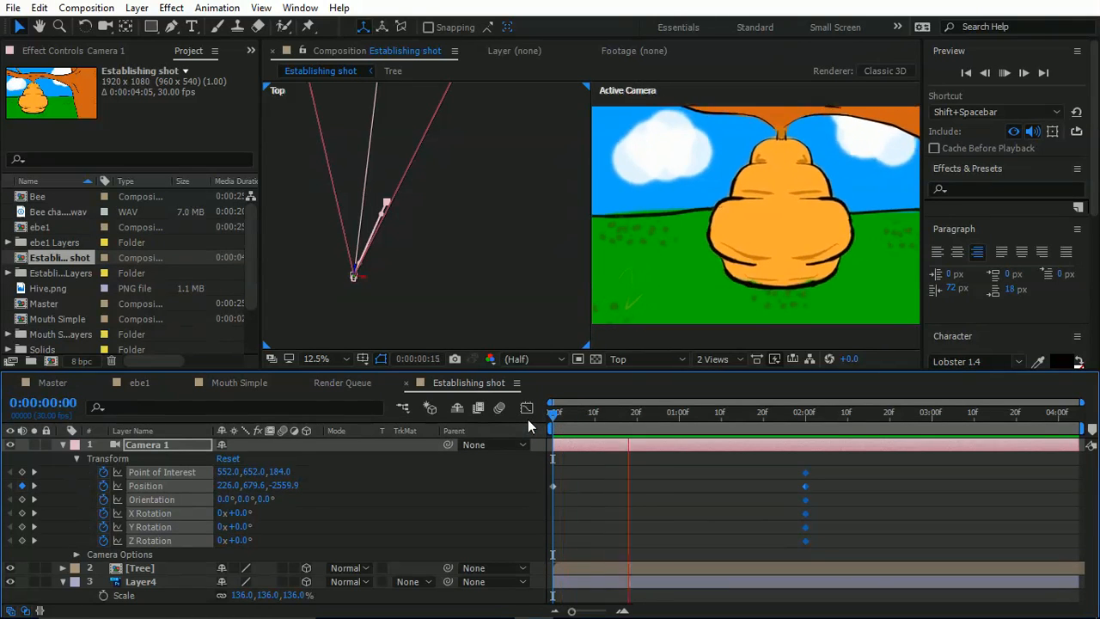
key(space)
Step: In a single view, orbit Camera 1 at 0:00:00:00 to a Position of about -290.8, 776, -2250.7 and preview the move
click(712, 359)
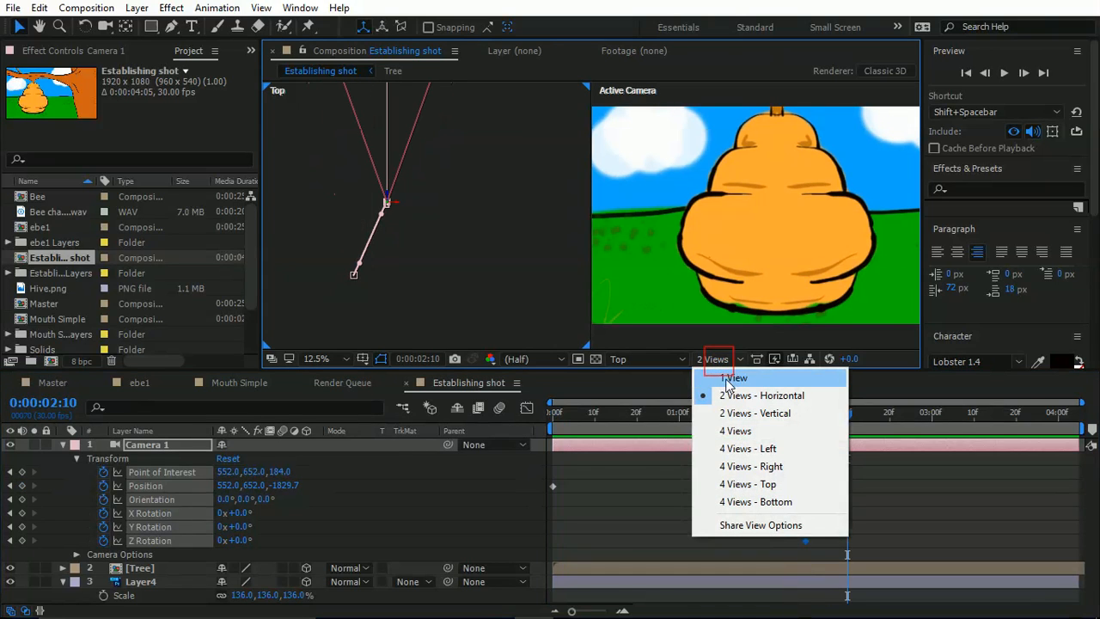
click(727, 378)
drag(719, 416, 487, 436)
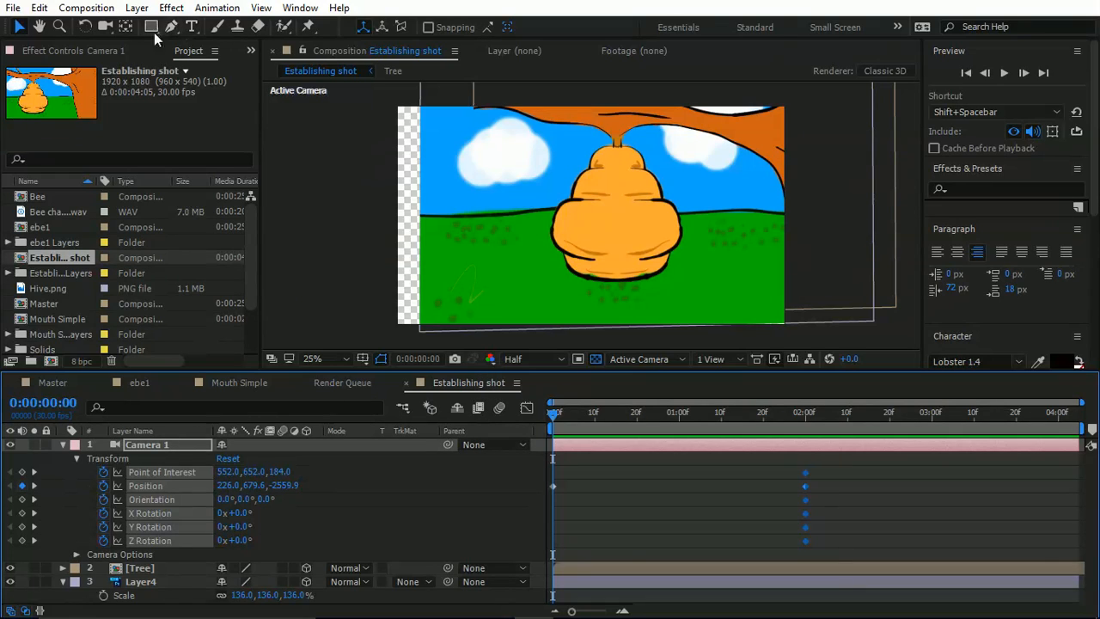
click(107, 26)
drag(533, 234, 584, 249)
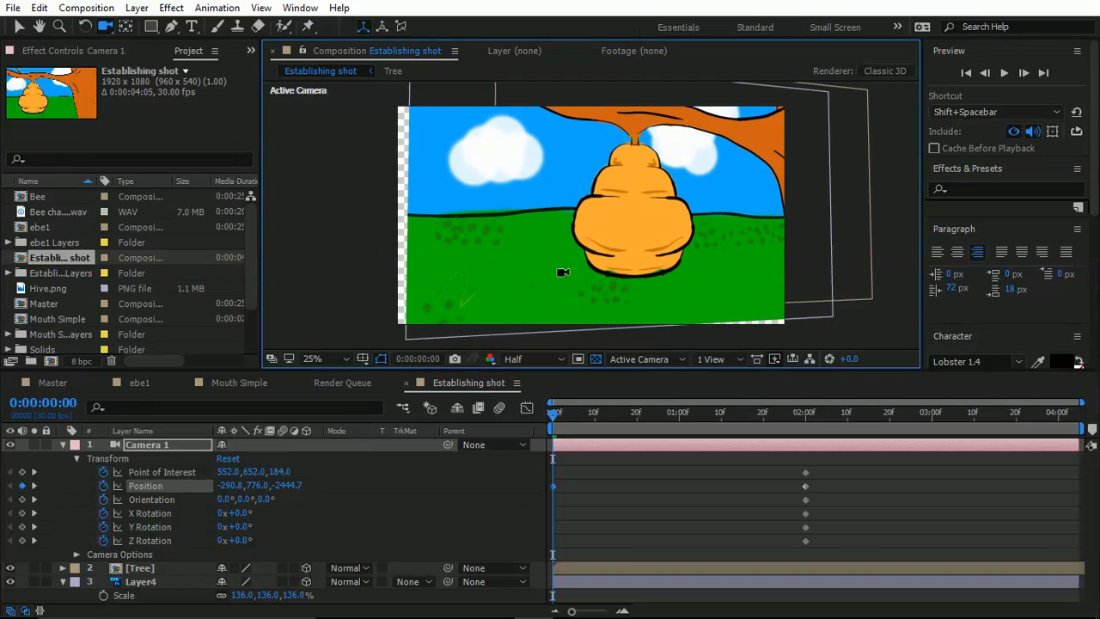
drag(291, 487, 483, 518)
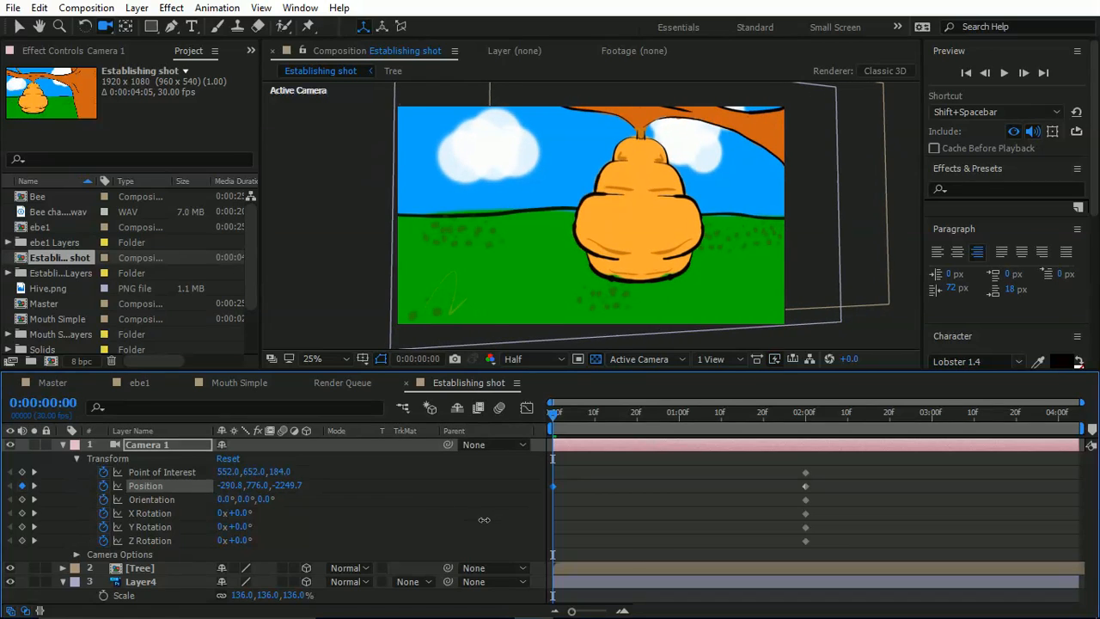
key(space)
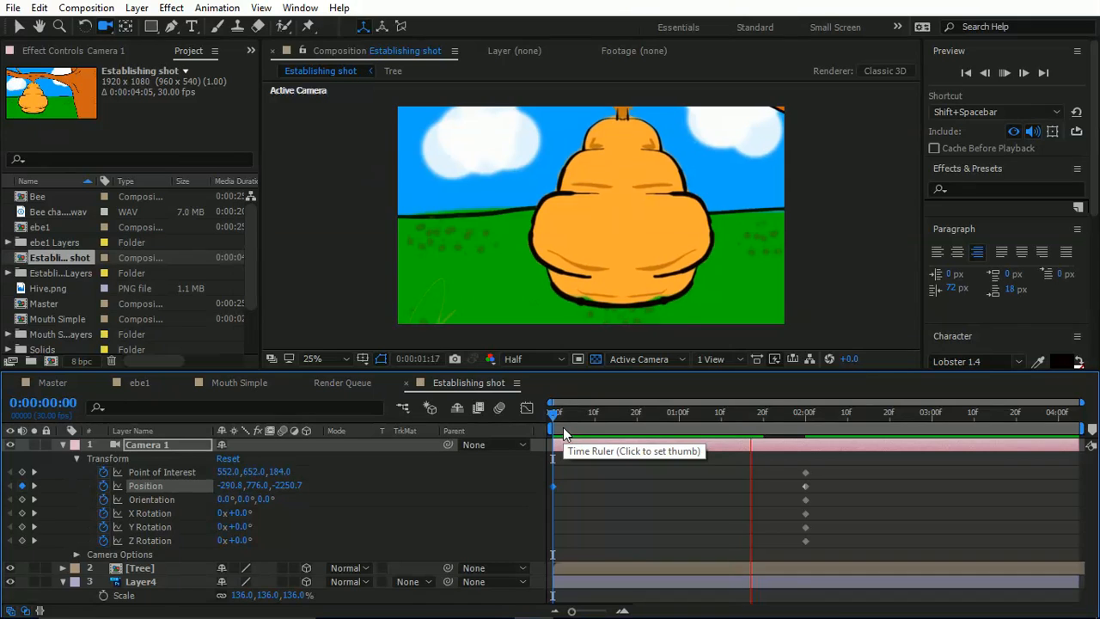
key(space)
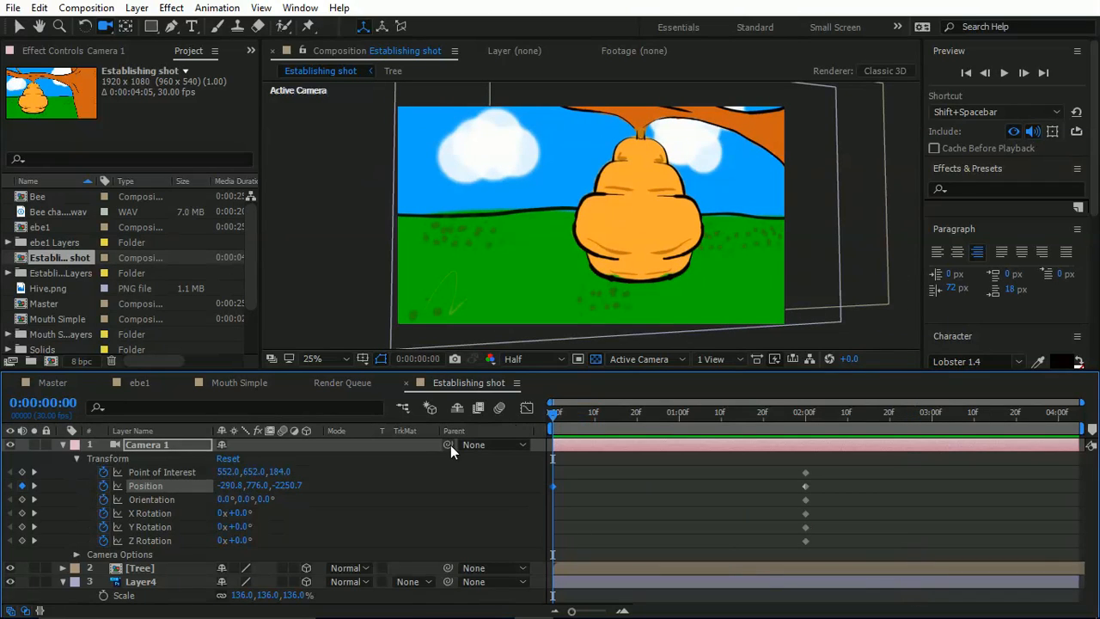
Step: Scale Layer4 to 126%, reposition it so the background fills the frame at 0:00:00:00, and preview the shot
click(136, 582)
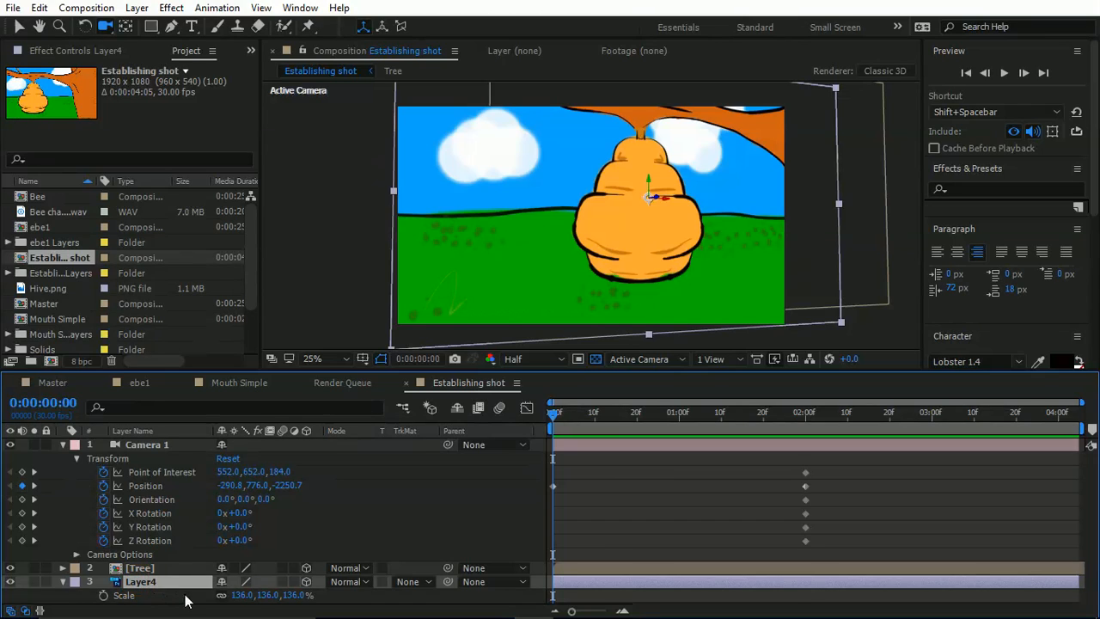
drag(293, 598, 280, 598)
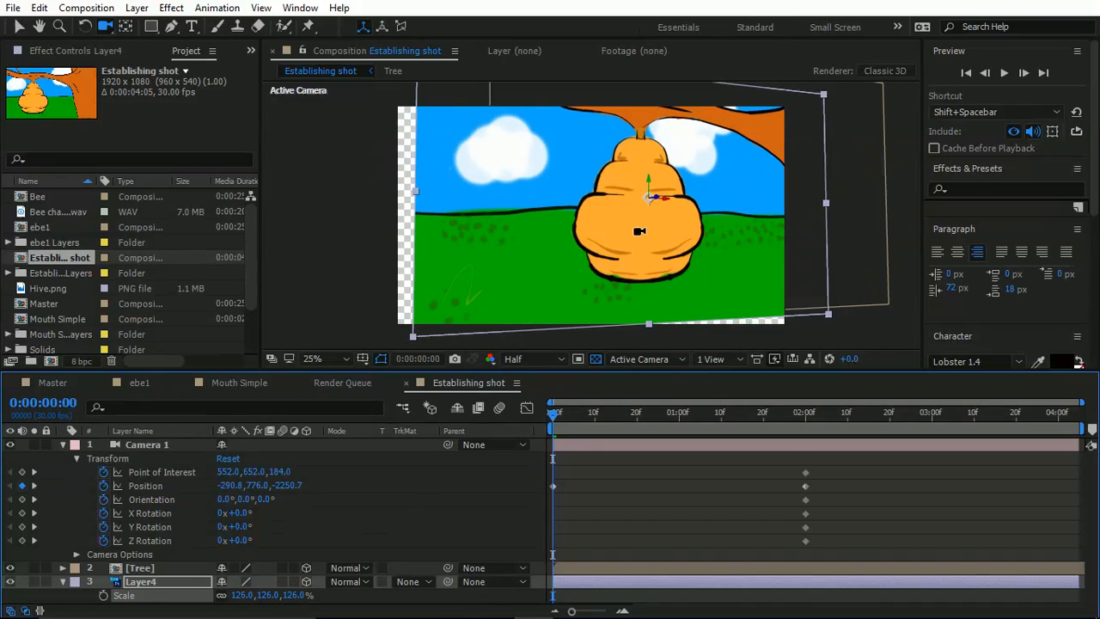
key(v)
drag(611, 201, 568, 226)
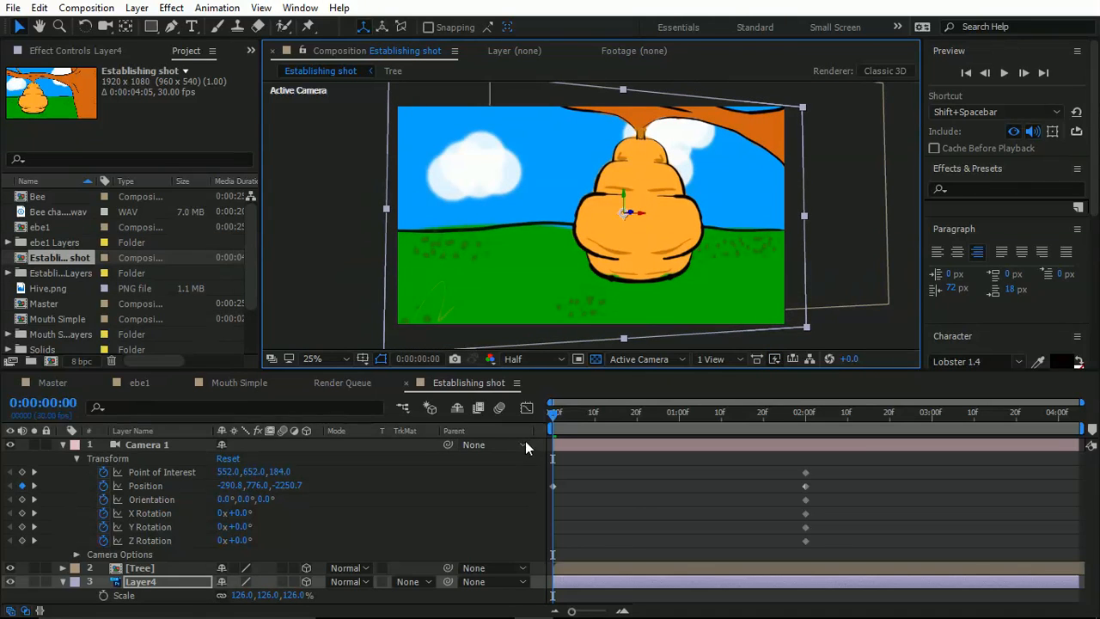
key(space)
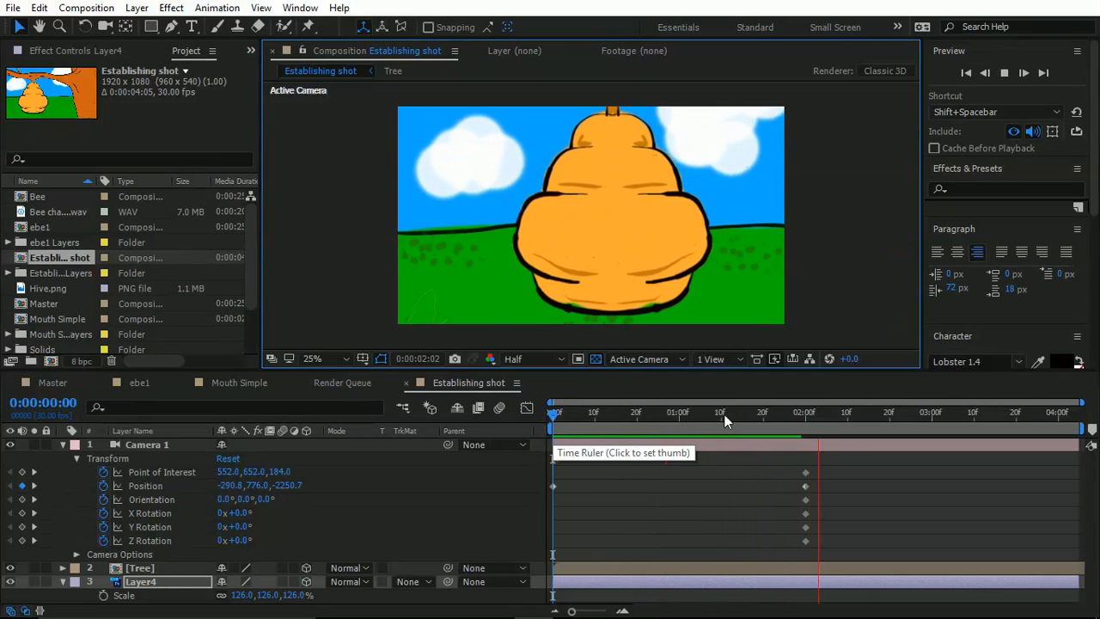
key(space)
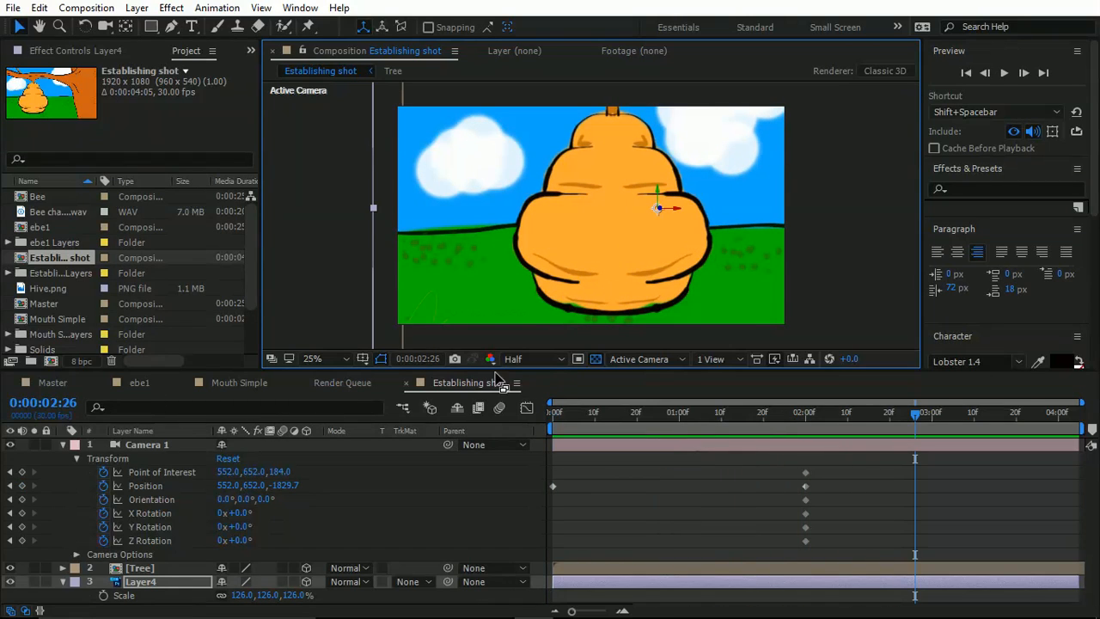
Step: Open the ebe1 composition at 0:00:00:00 and collapse the properties of the Bee audio, Camera 2 and Camera 1 layers
click(139, 383)
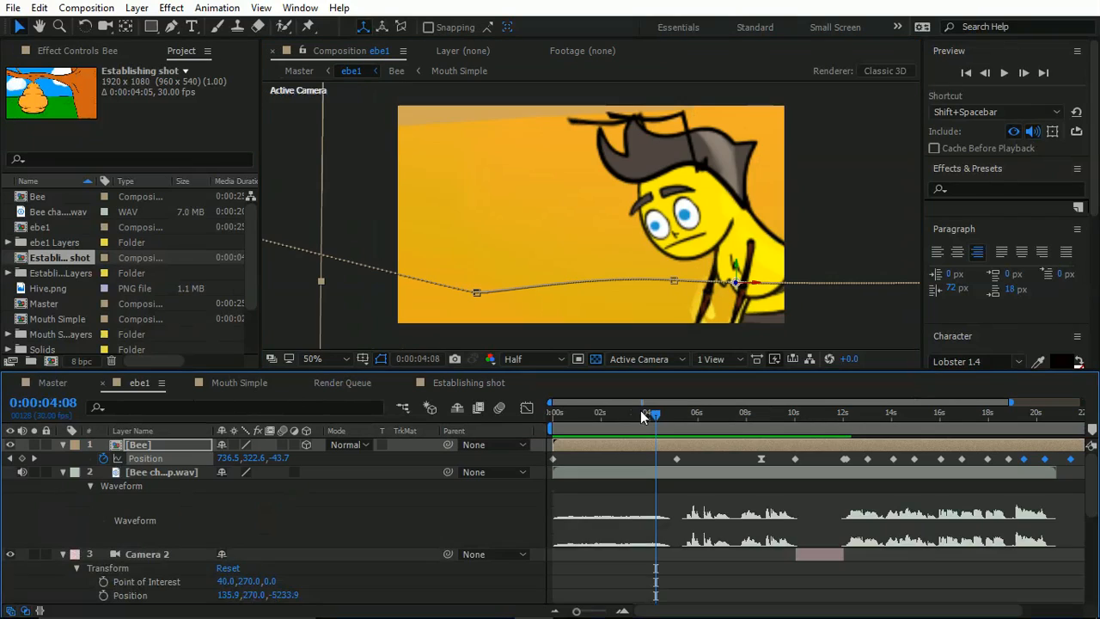
key(Home)
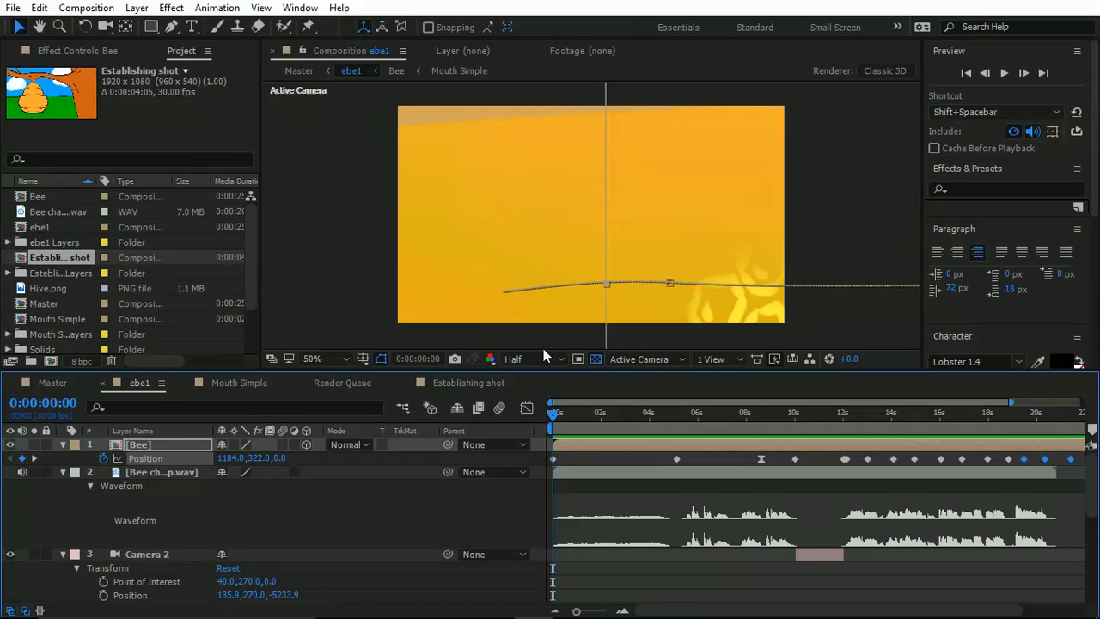
click(62, 472)
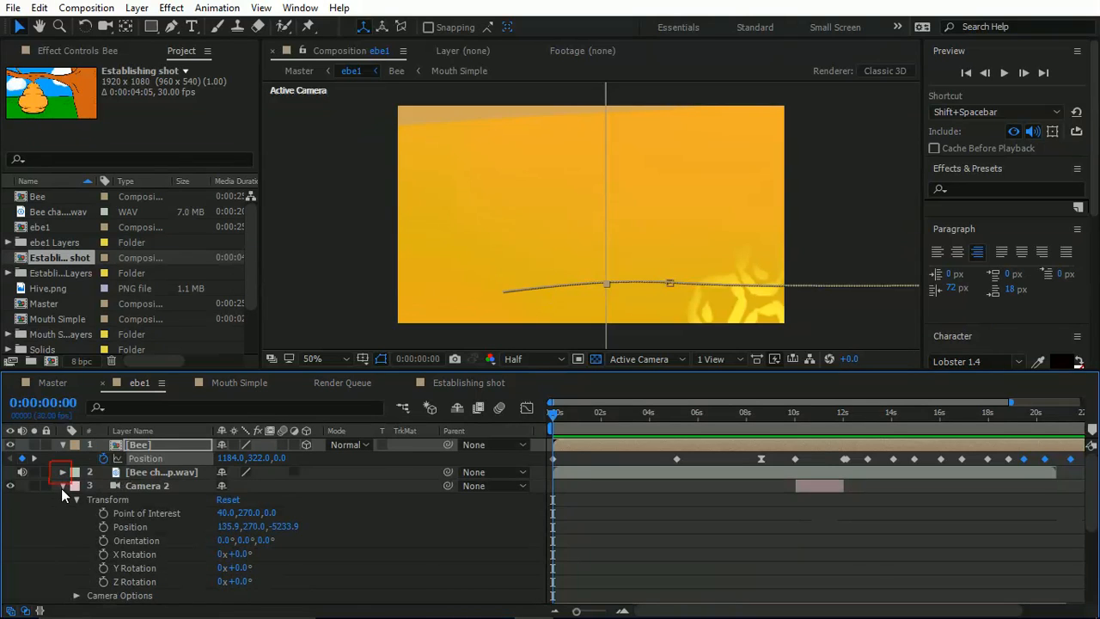
click(62, 487)
click(62, 500)
click(103, 563)
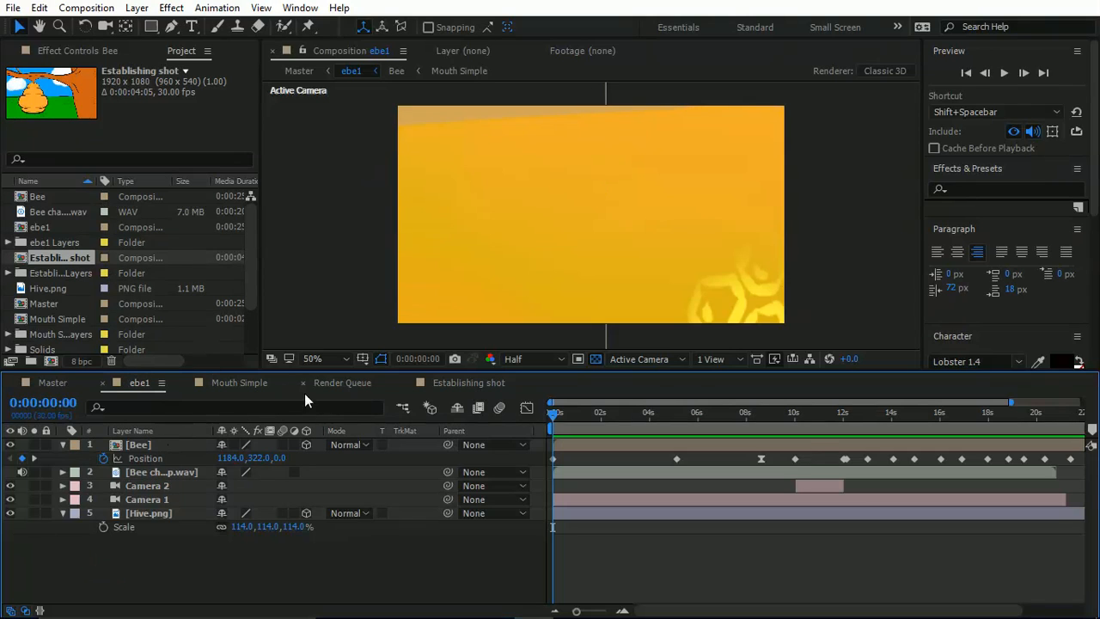
Step: Add the Establishing shot composition as the top layer of ebe1, trim Camera 1's start to about 0:00:04:00, and preview the transition
drag(47, 256, 193, 453)
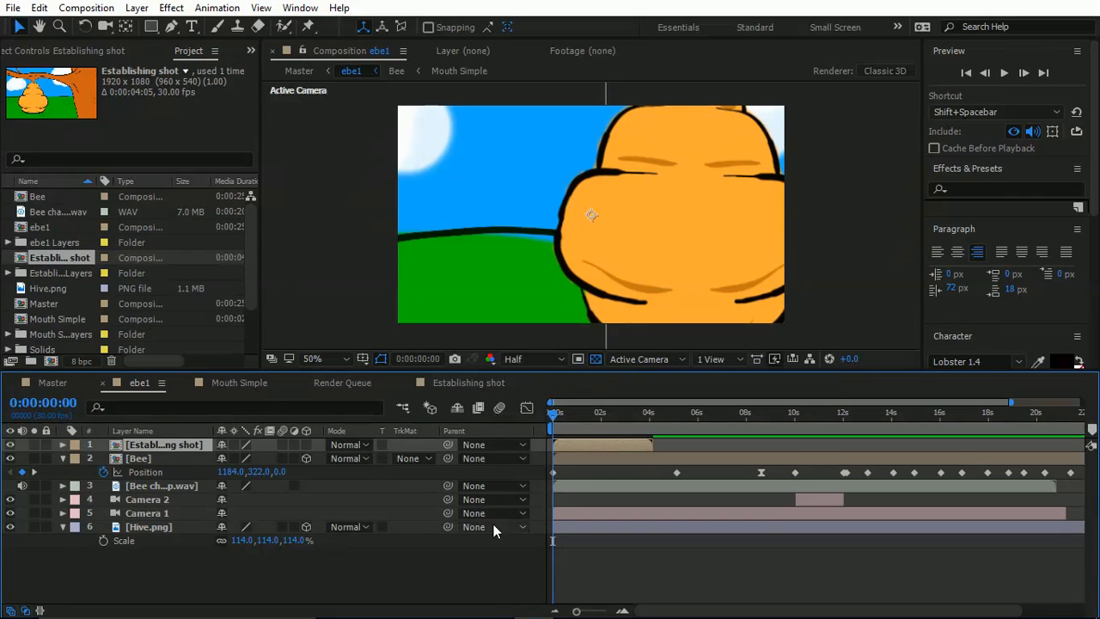
drag(553, 514, 641, 519)
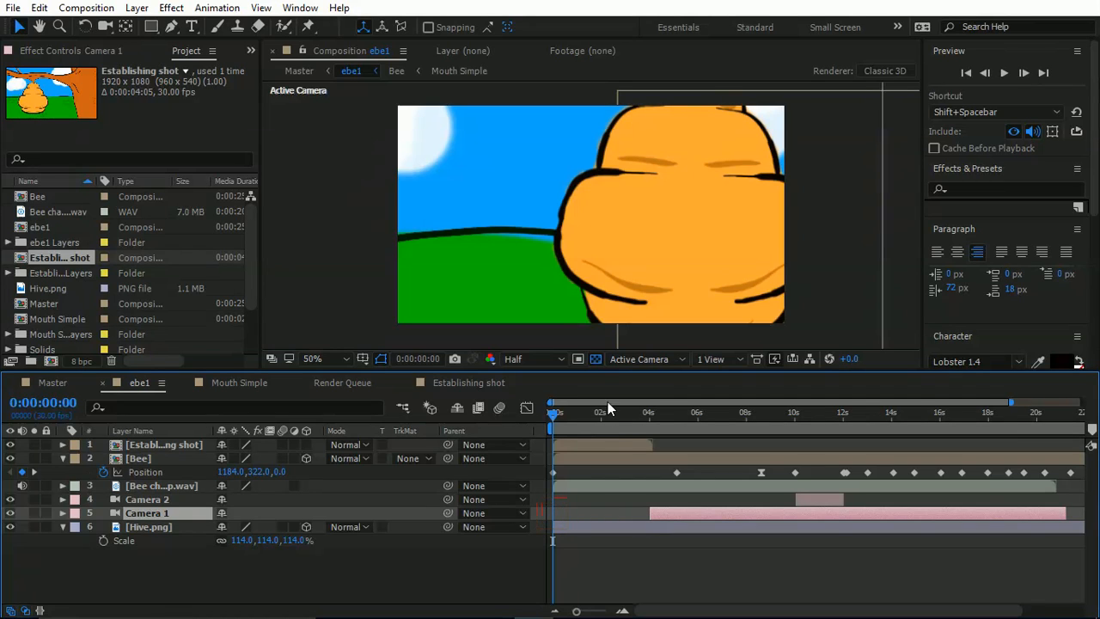
key(space)
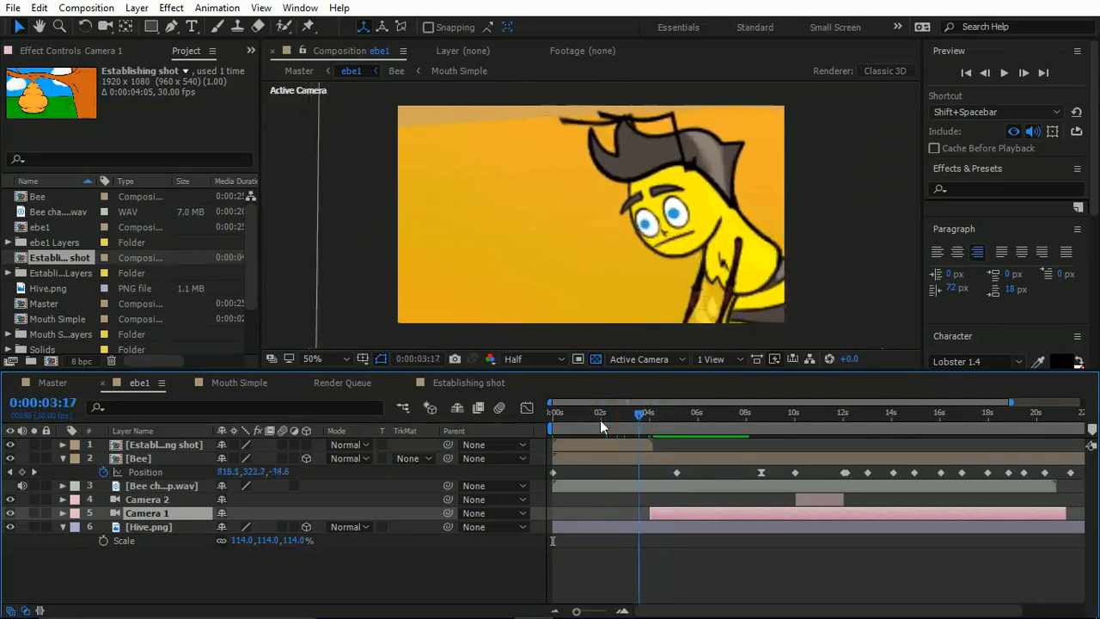
key(space)
key(space)
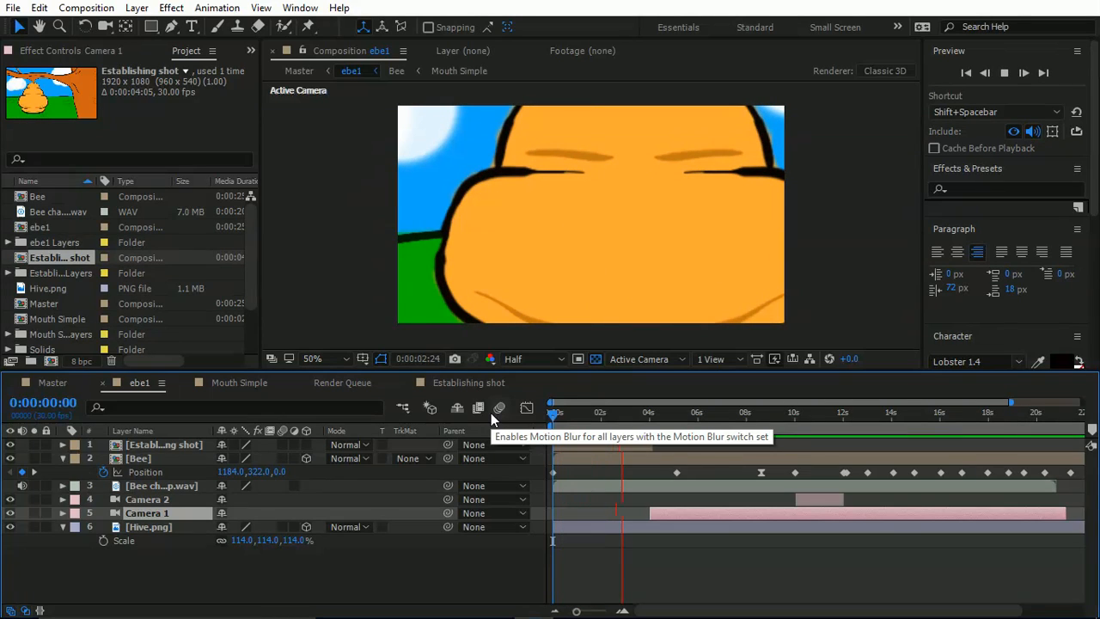
key(space)
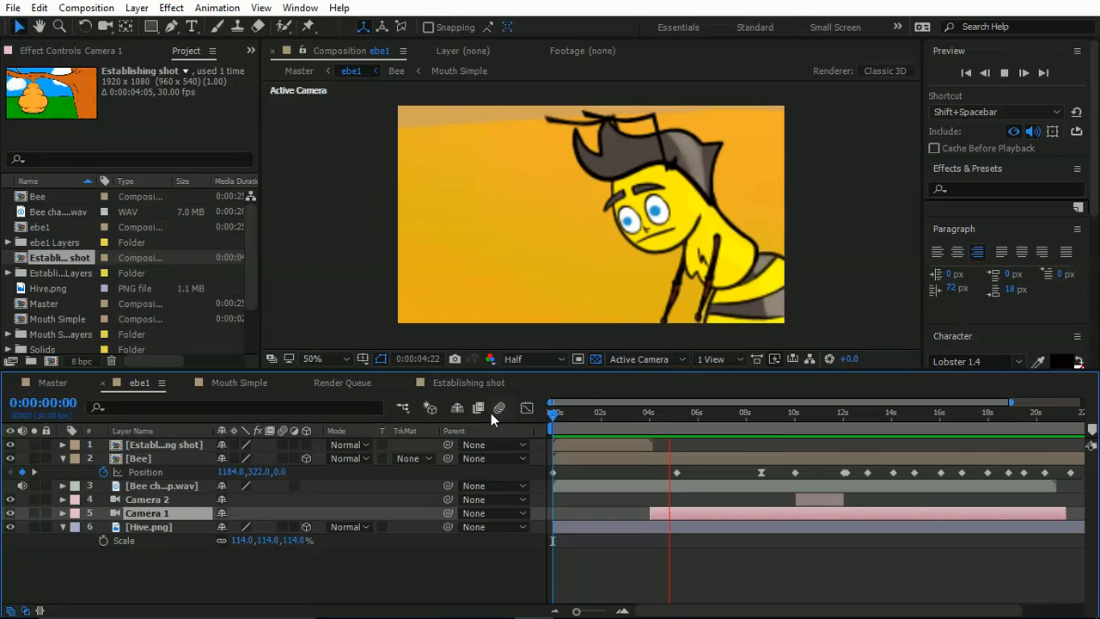
click(551, 412)
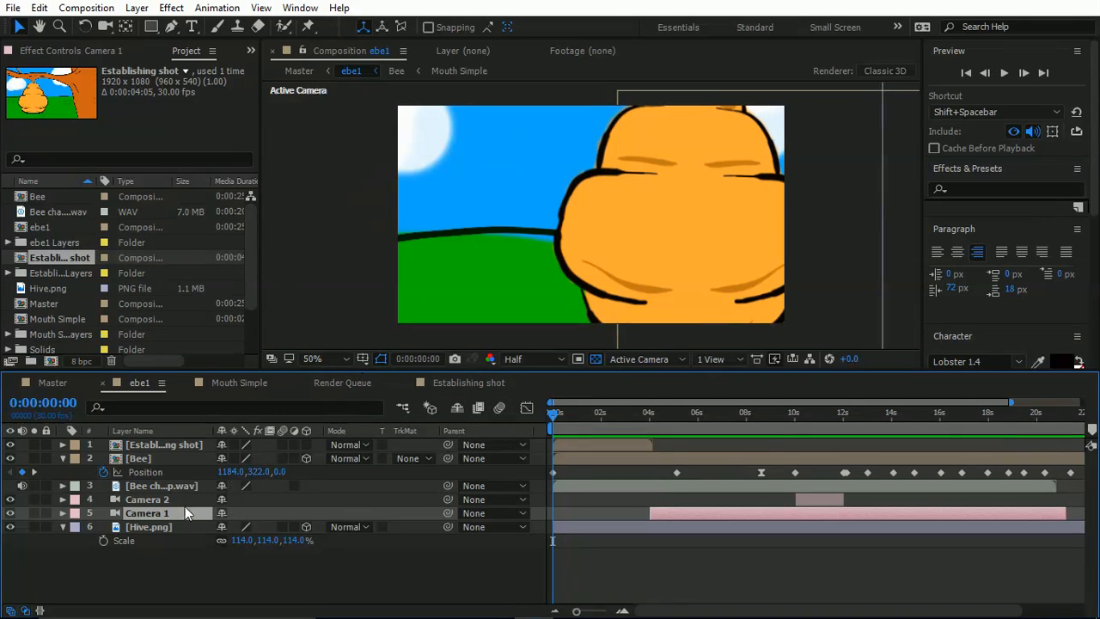
Step: Scale the Establishing shot layer to 50% and preview the composition from the start
click(152, 444)
key(s)
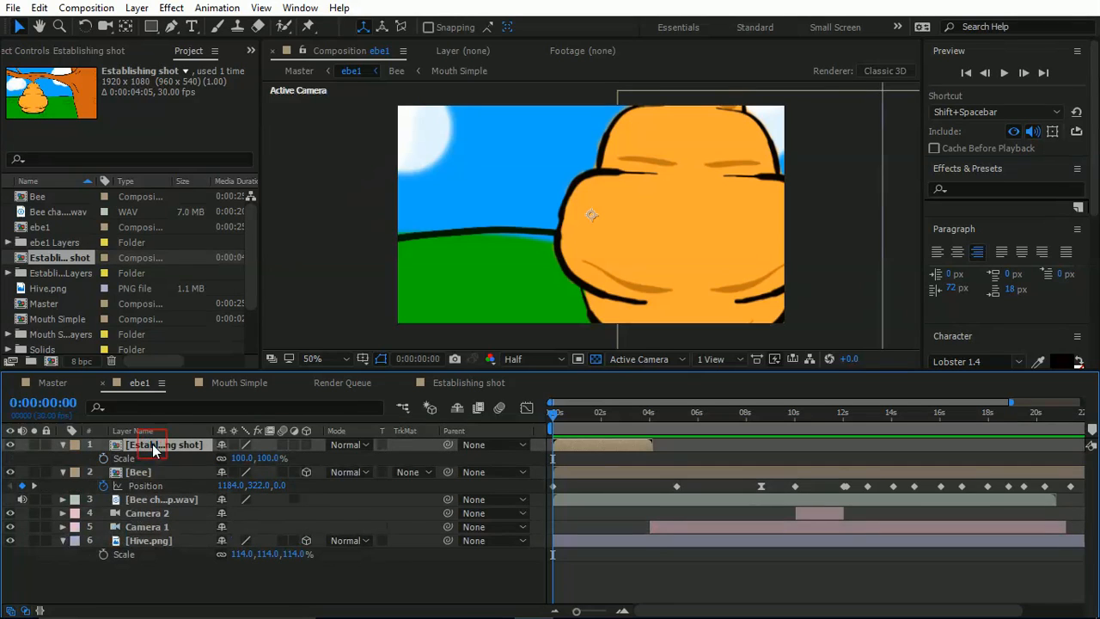
text(50)
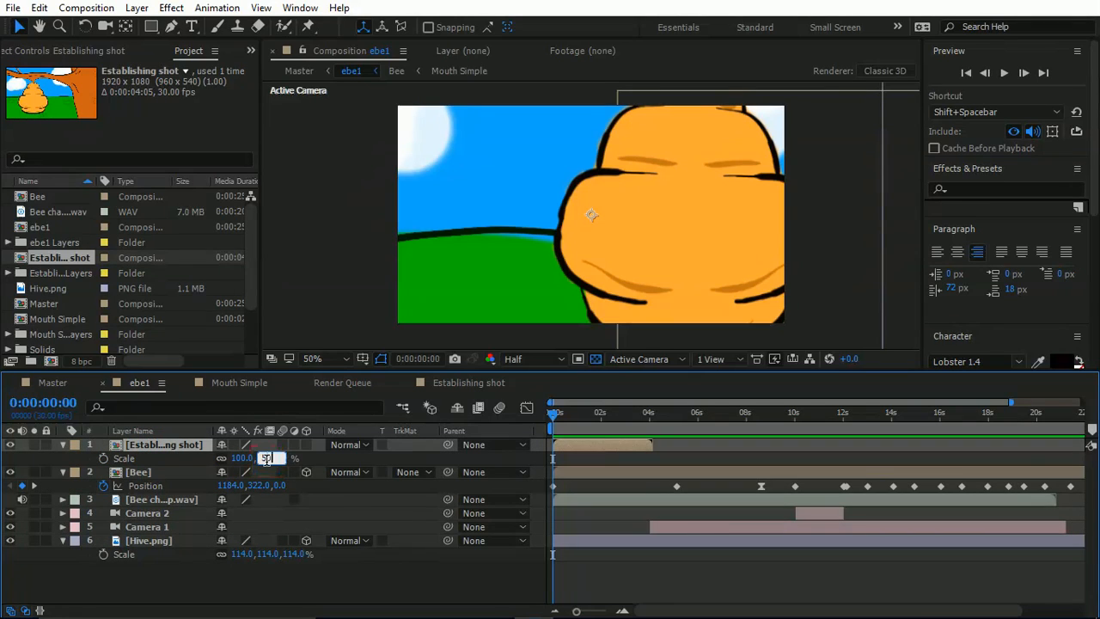
click(290, 586)
key(space)
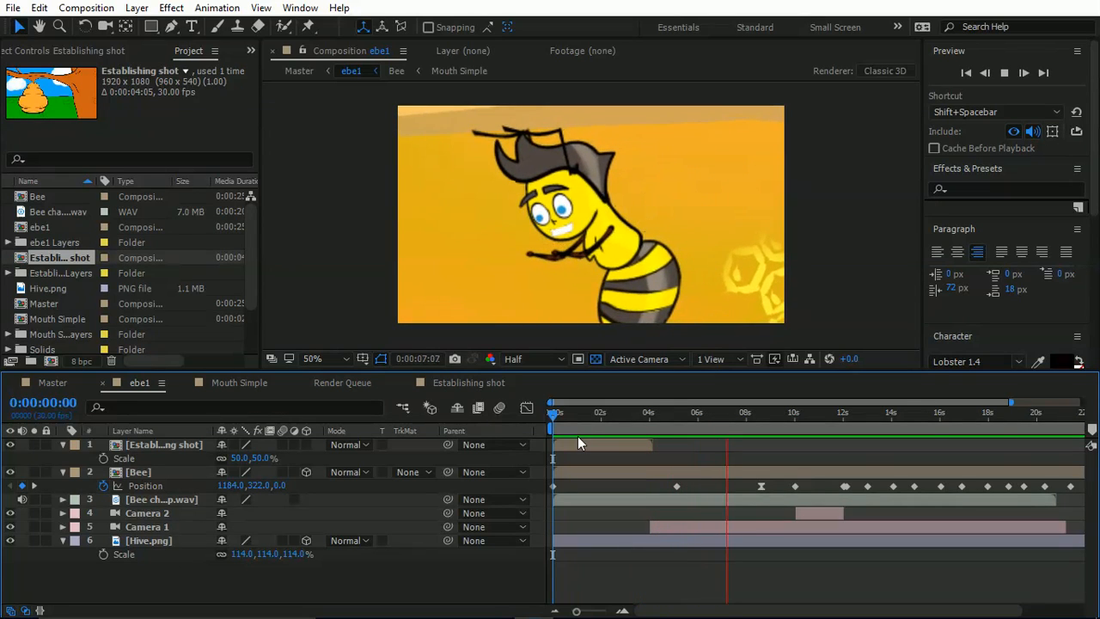
key(space)
key(Home)
key(space)
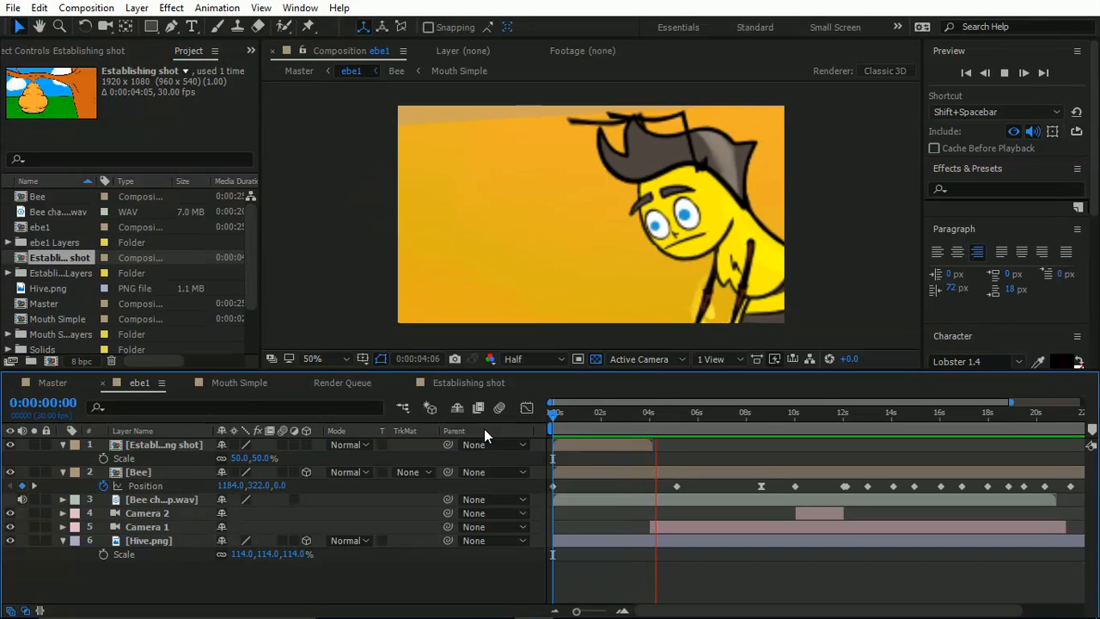
key(space)
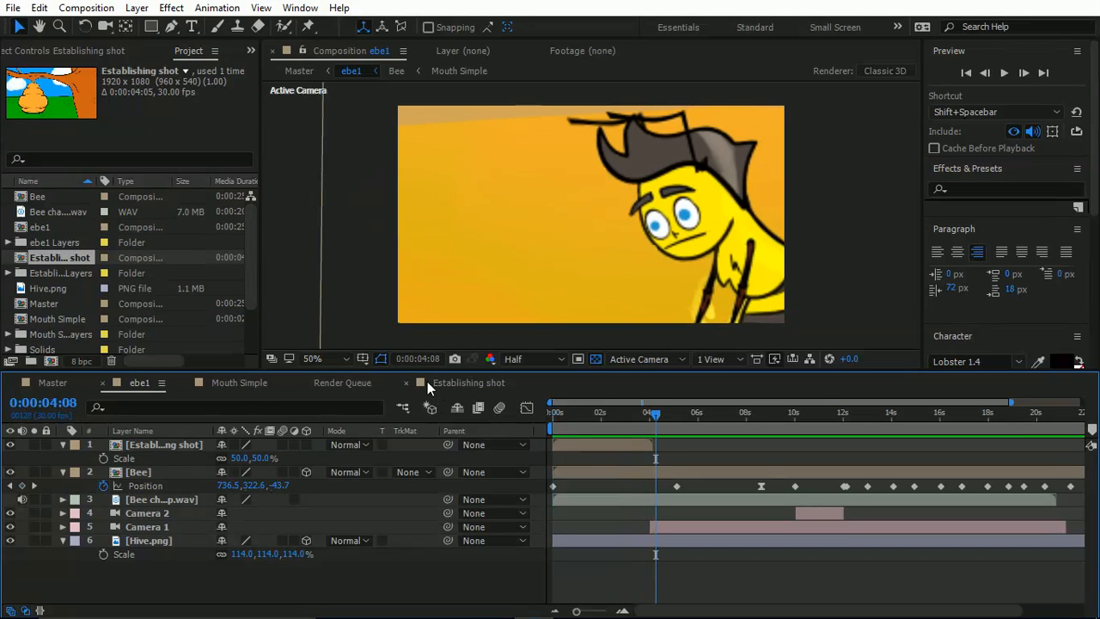
Step: In Establishing shot, move Camera 1's close-up keyframes to about 0:00:03:06 and the wide Position keyframe to about 0:00:00:14
click(427, 382)
drag(839, 552, 792, 473)
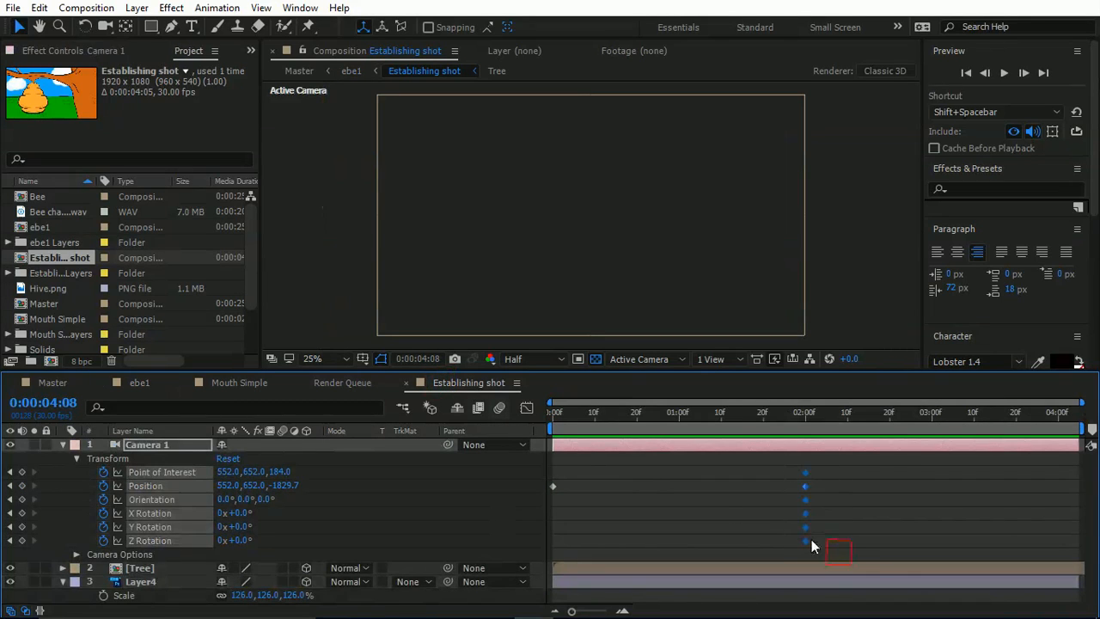
drag(807, 544, 959, 548)
drag(555, 486, 612, 487)
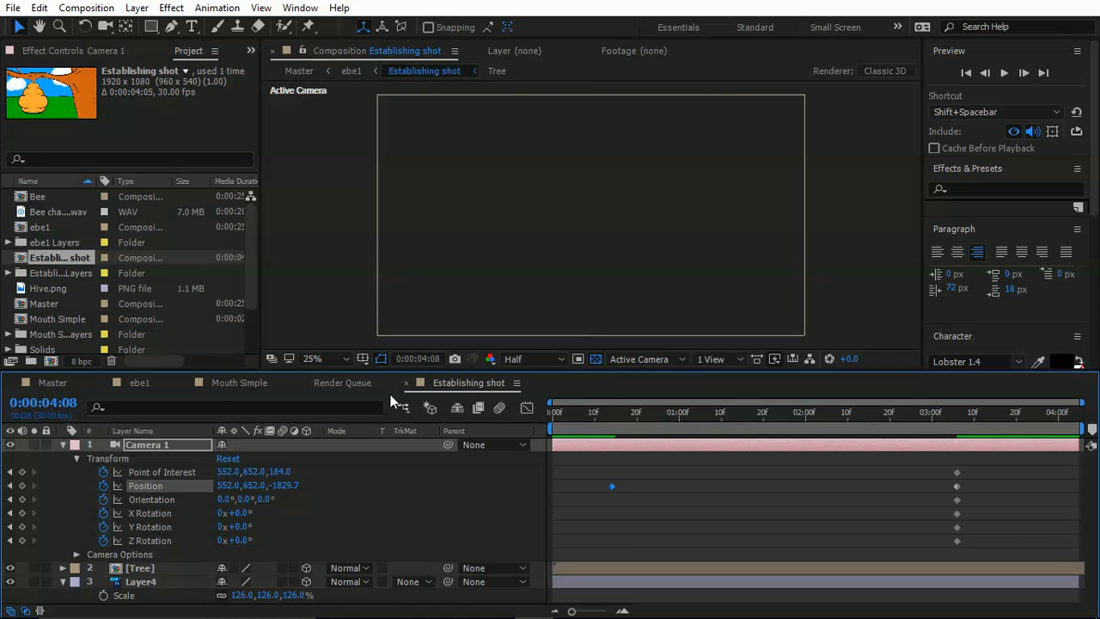
Step: Return to the ebe1 composition and preview the retimed push-in and cut to the bee from 0:00:01:00
click(136, 382)
drag(596, 413, 578, 413)
key(space)
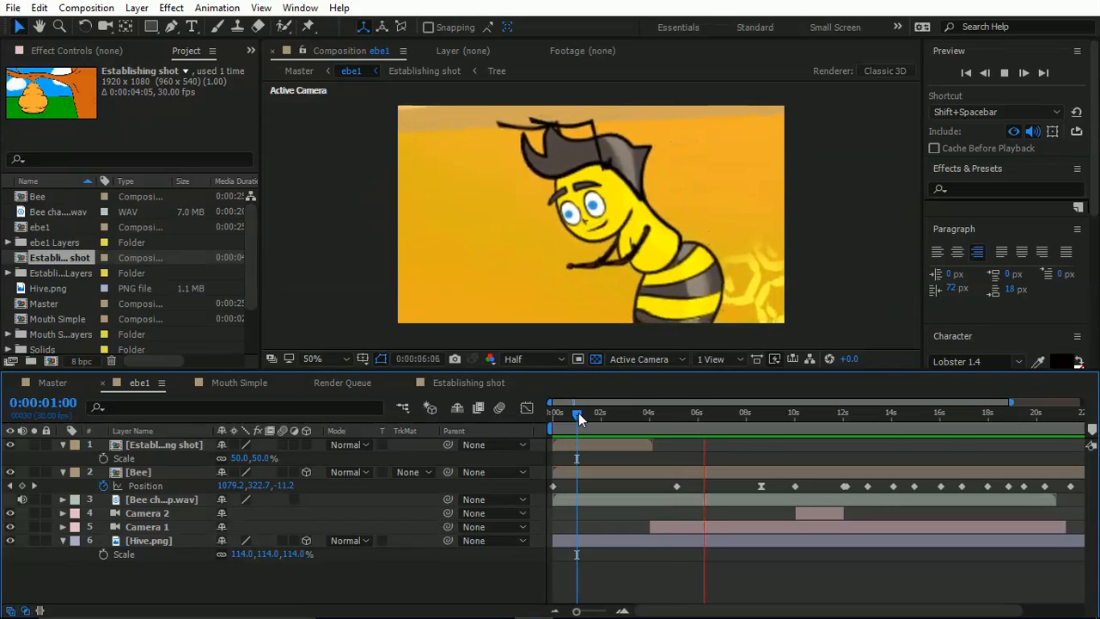
key(space)
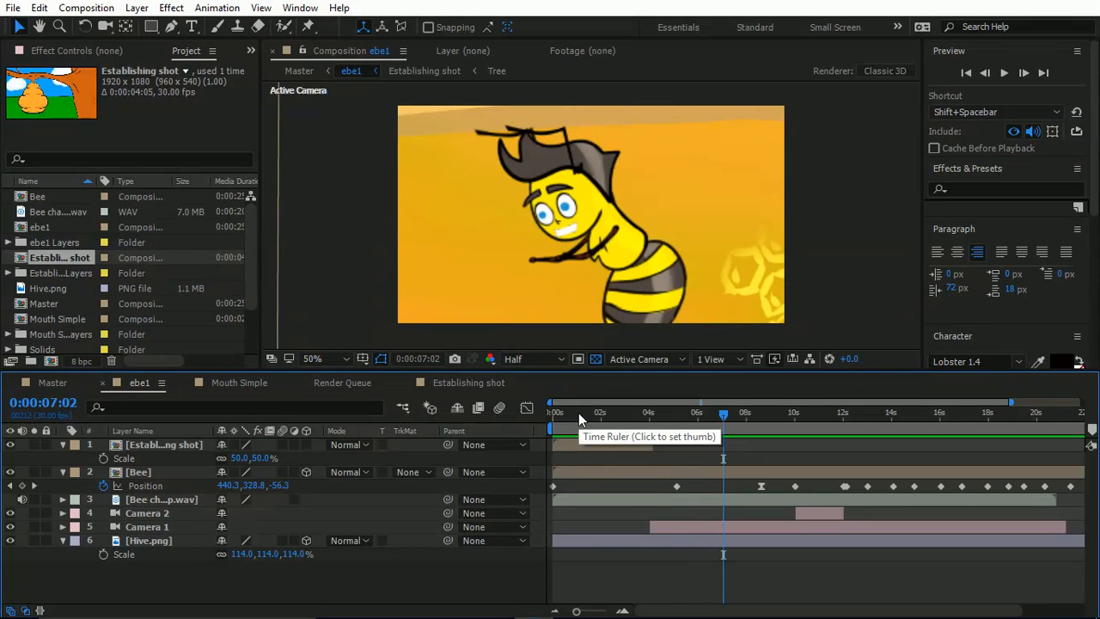
Step: Scrub through ebe1 between about 0:00:06:19 and 0:00:17:23 to review the bee's animation and camera shots
drag(745, 421, 937, 421)
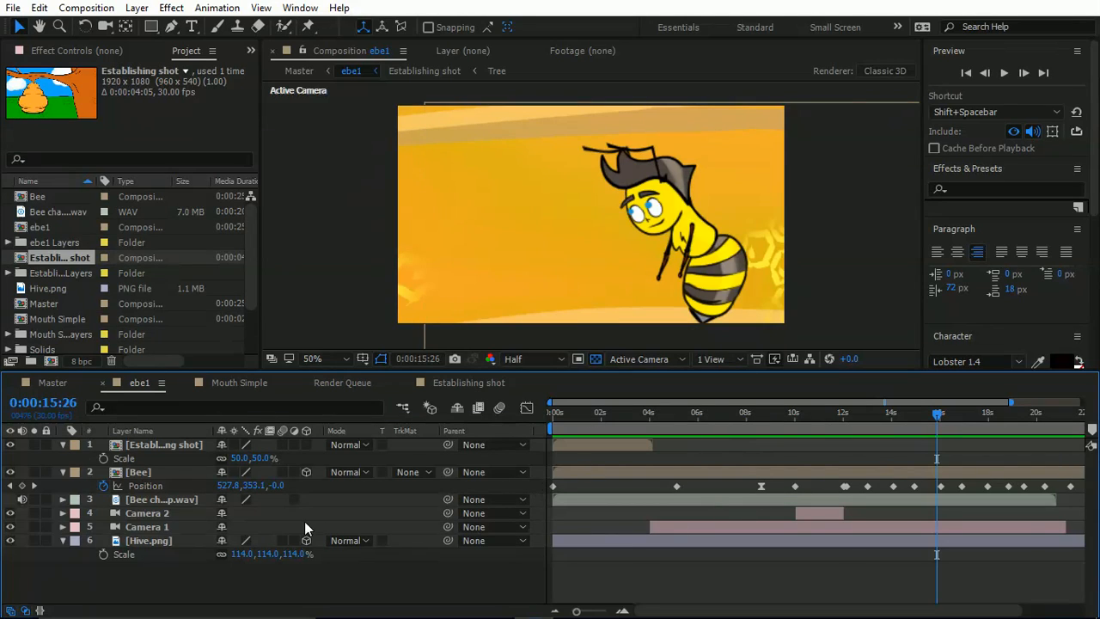
drag(784, 416, 712, 424)
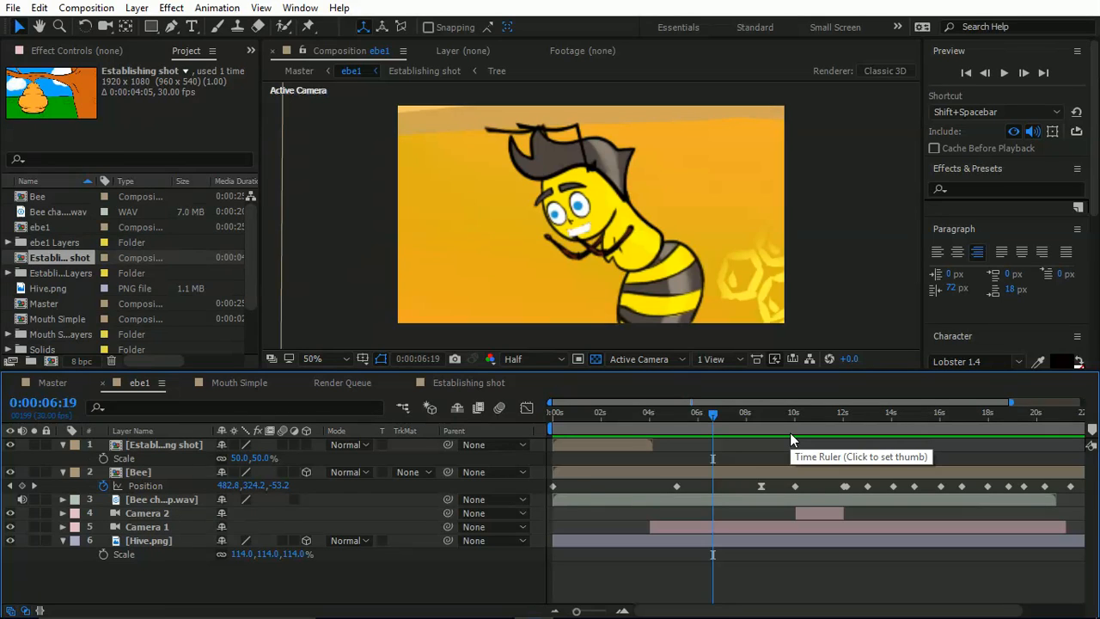
drag(763, 411, 983, 439)
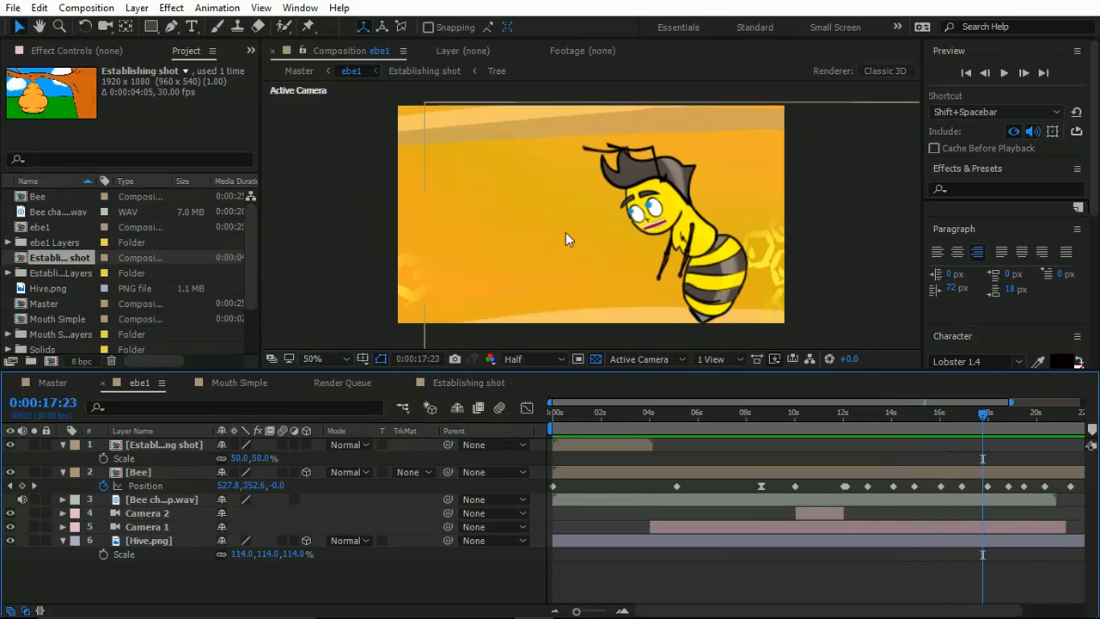